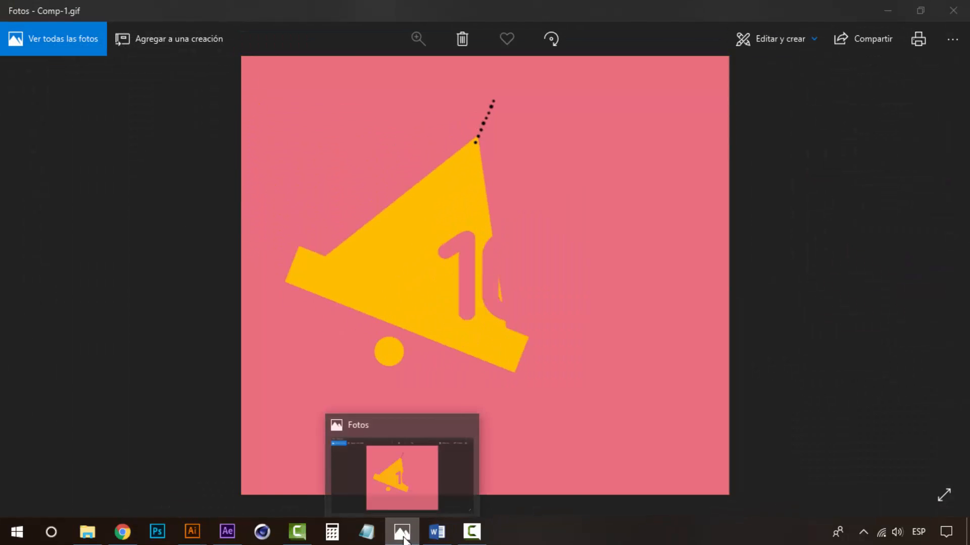
Switch to Illustrator and draw a rectangle covering the whole artboard.
click(402, 531)
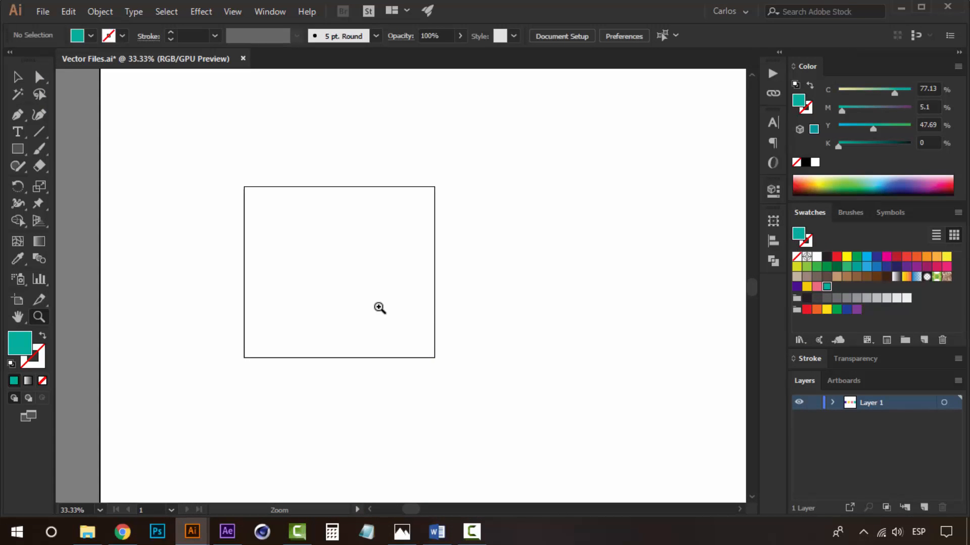
scroll(340, 316, right, 3)
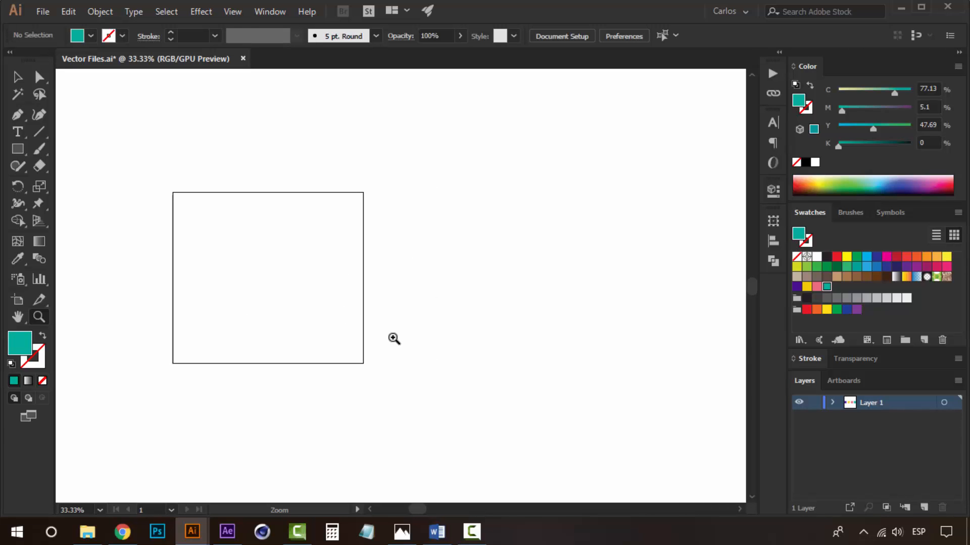
key(space)
drag(370, 317, 470, 310)
click(473, 292)
key(space)
drag(333, 304, 424, 283)
key(v)
key(space)
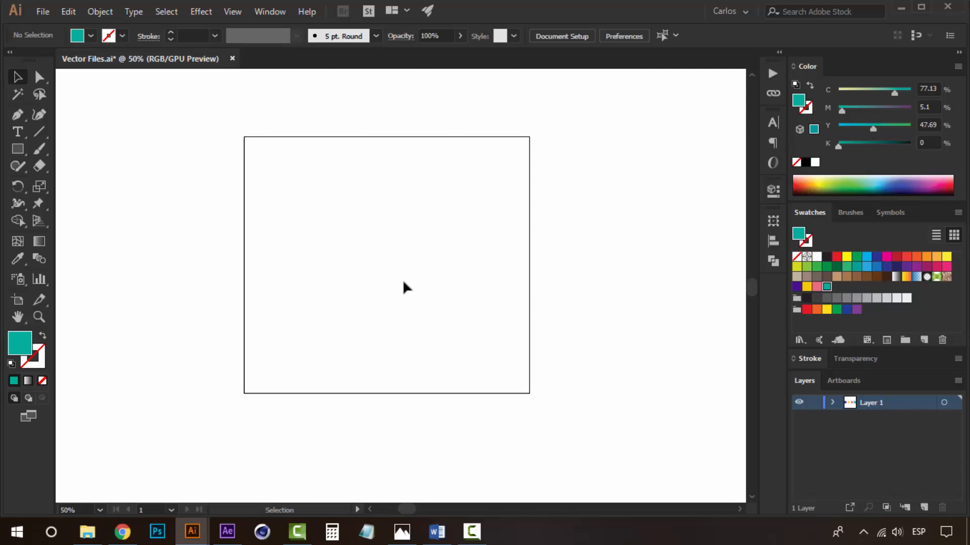
key(space)
drag(478, 214, 444, 232)
key(space)
drag(370, 276, 382, 252)
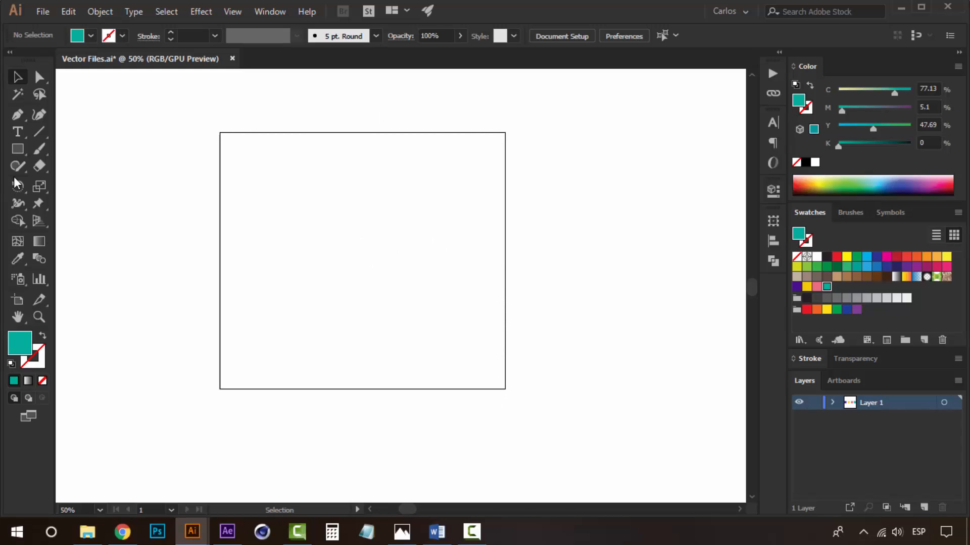
click(17, 152)
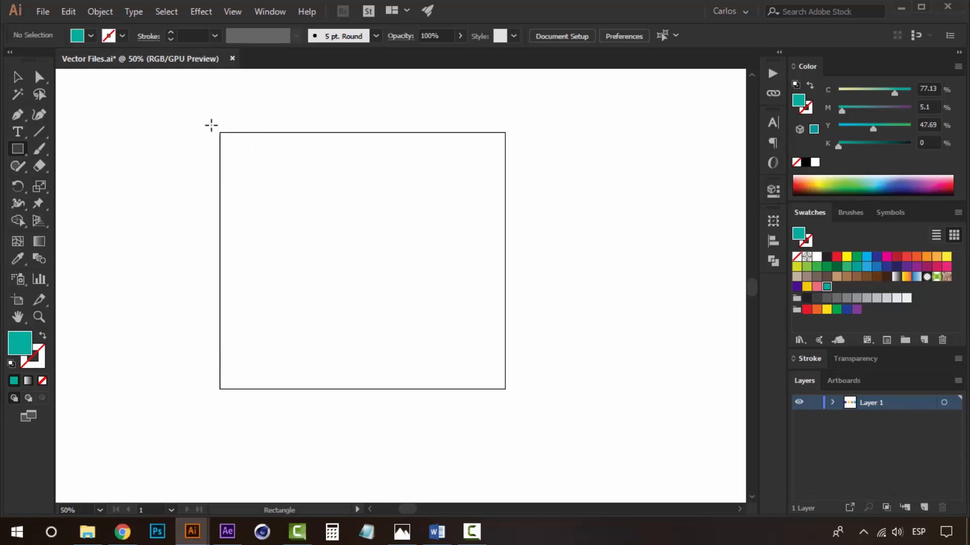
drag(211, 126, 513, 397)
key(v)
click(571, 343)
click(465, 240)
drag(522, 279, 463, 281)
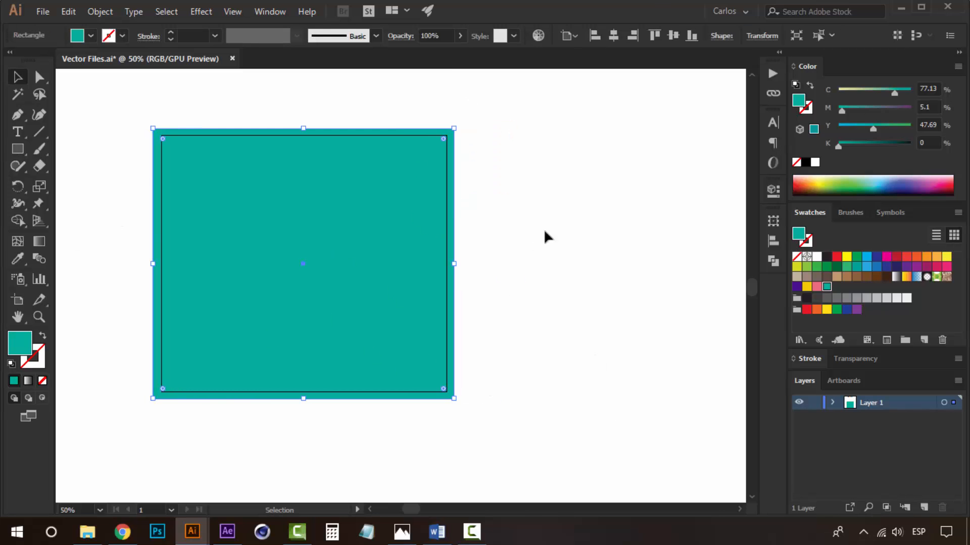
click(512, 193)
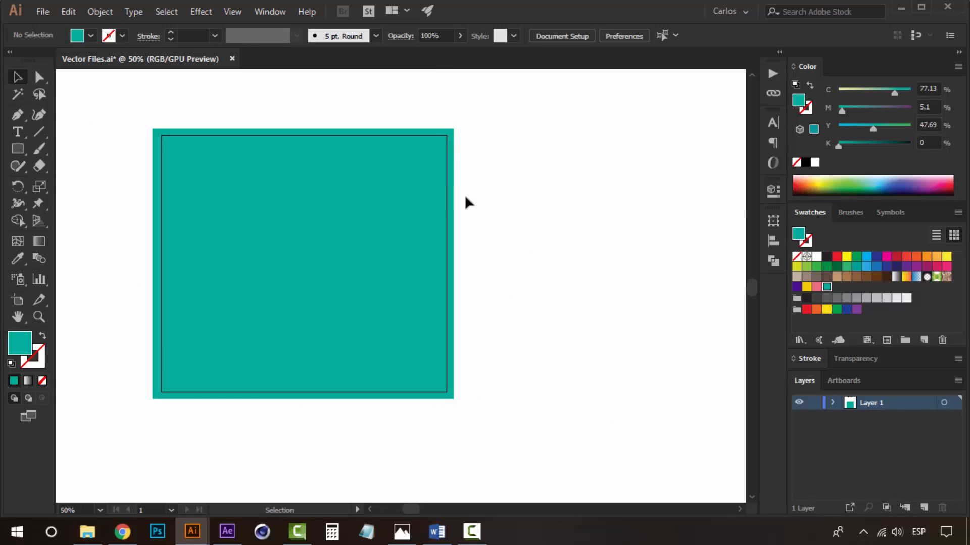
click(449, 203)
click(524, 193)
key(space)
drag(282, 201, 318, 203)
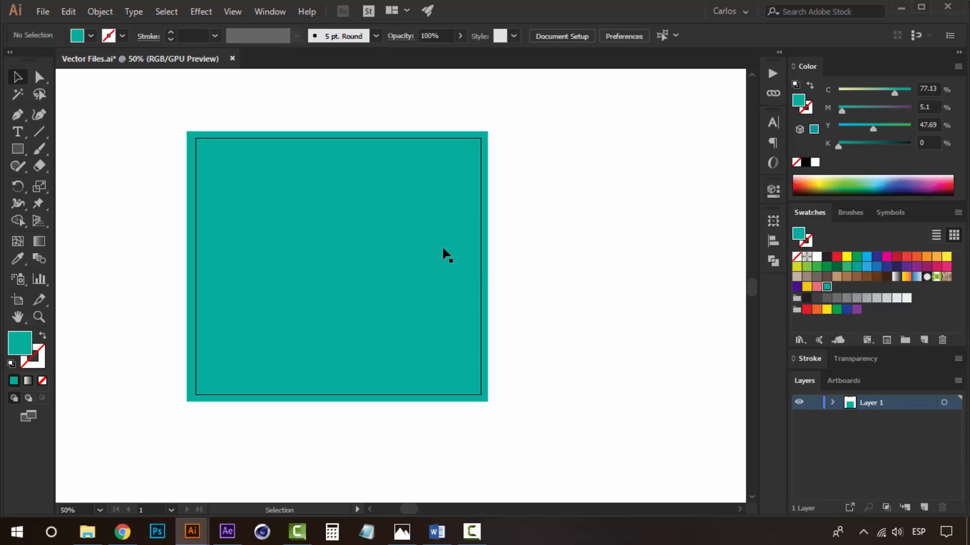
key(space)
drag(431, 248, 439, 259)
key(space)
key(space)
drag(407, 174, 450, 177)
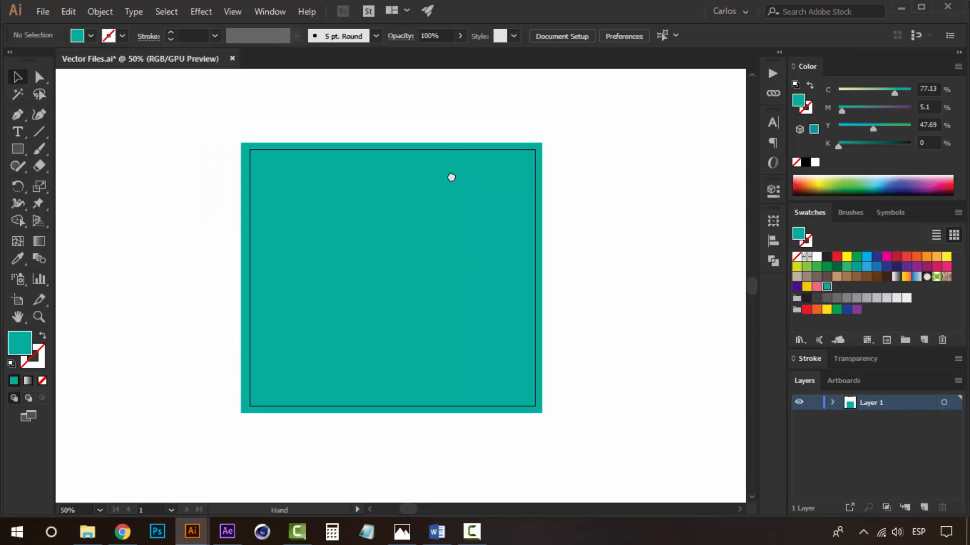
drag(464, 212, 476, 219)
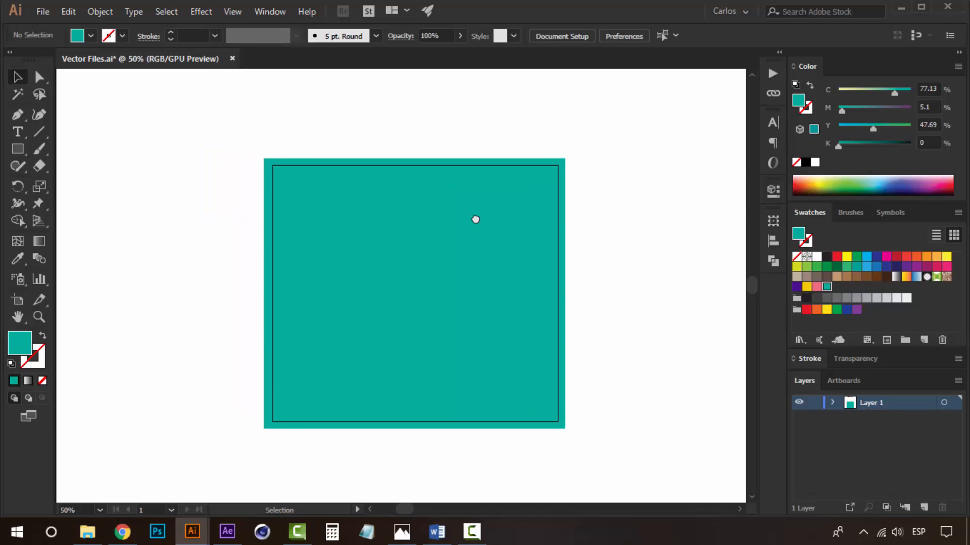
Try to marquee-select and delete stray objects around the artboard.
key(space)
drag(500, 132, 472, 439)
drag(539, 199, 251, 309)
key(Delete)
key(space)
drag(501, 324, 489, 68)
Rename Layer 1 as BG.
click(458, 343)
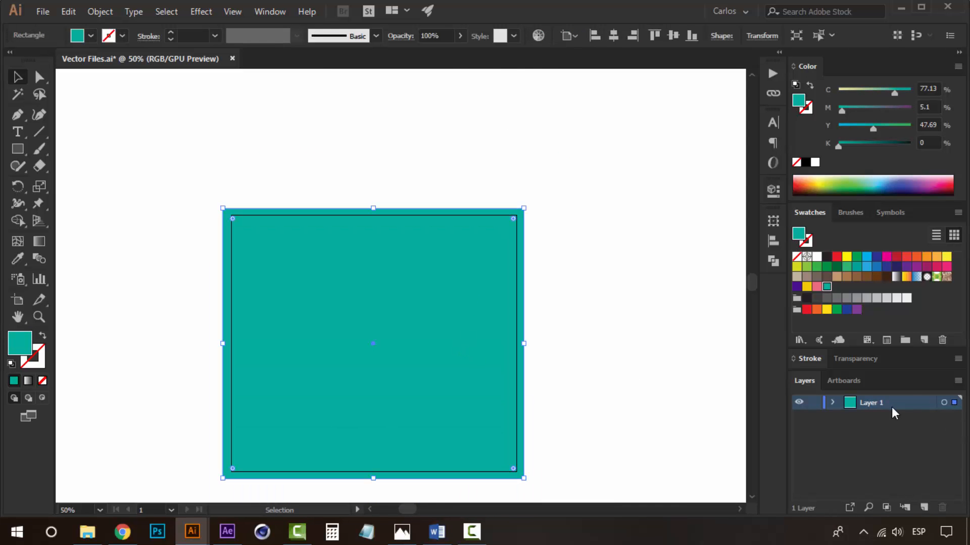
text(Ba)
click(861, 442)
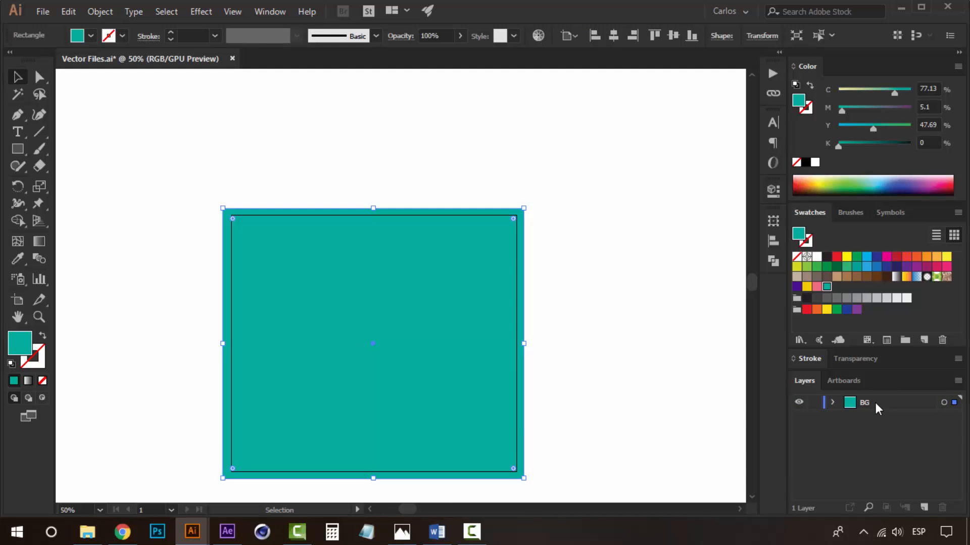
click(875, 403)
Add point text reading 12 in the middle of the artboard and enlarge it.
click(671, 245)
key(space)
drag(566, 361, 545, 316)
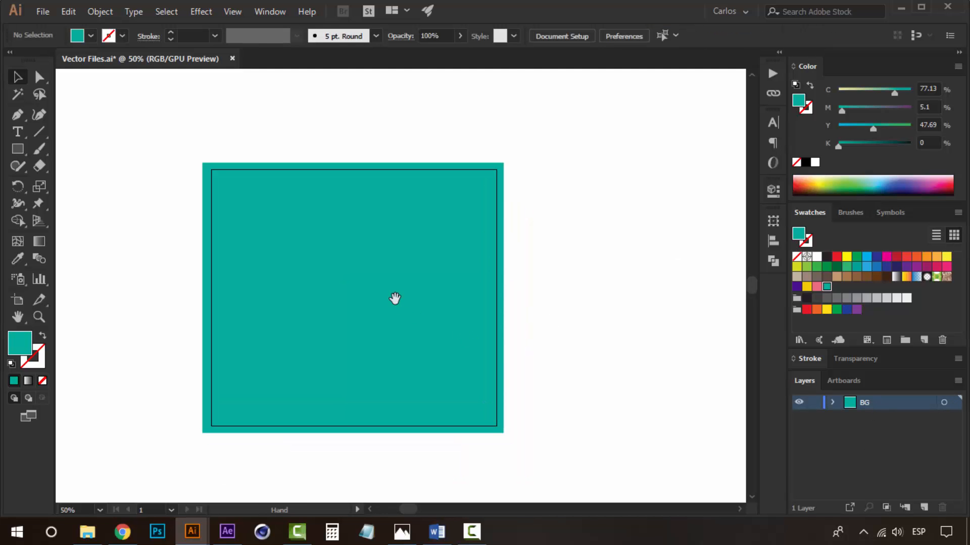
drag(394, 299, 367, 281)
click(25, 130)
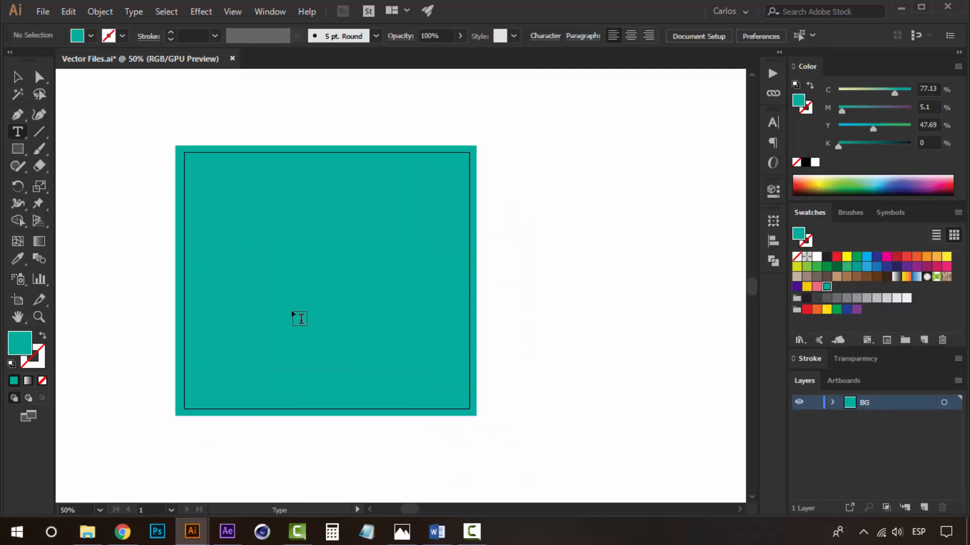
click(308, 287)
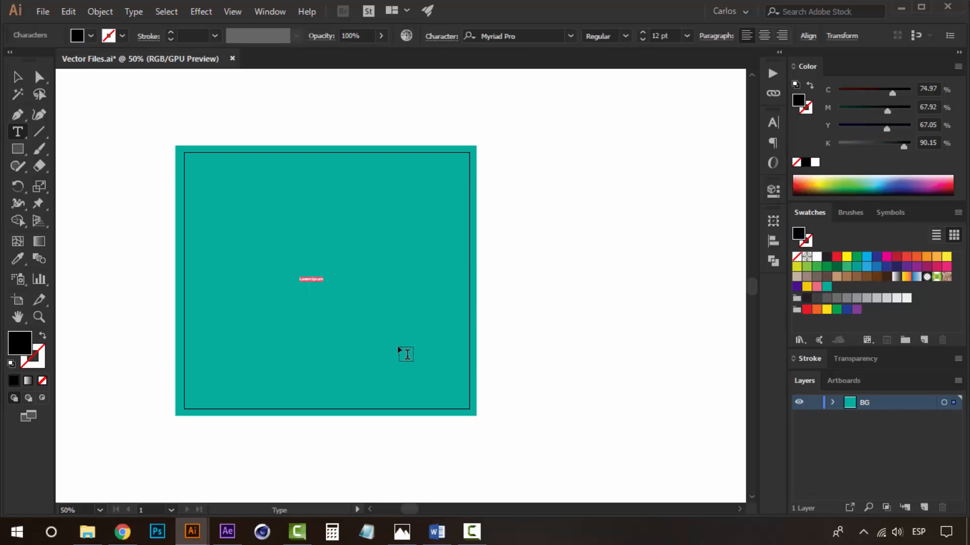
key(Escape)
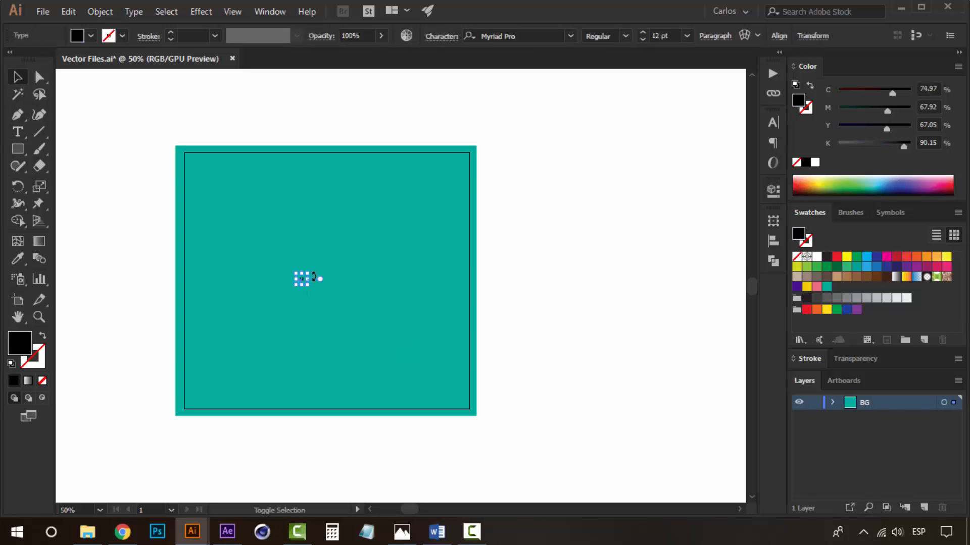
drag(385, 207, 365, 244)
Set the 12 text's font size to 160 pt.
click(776, 122)
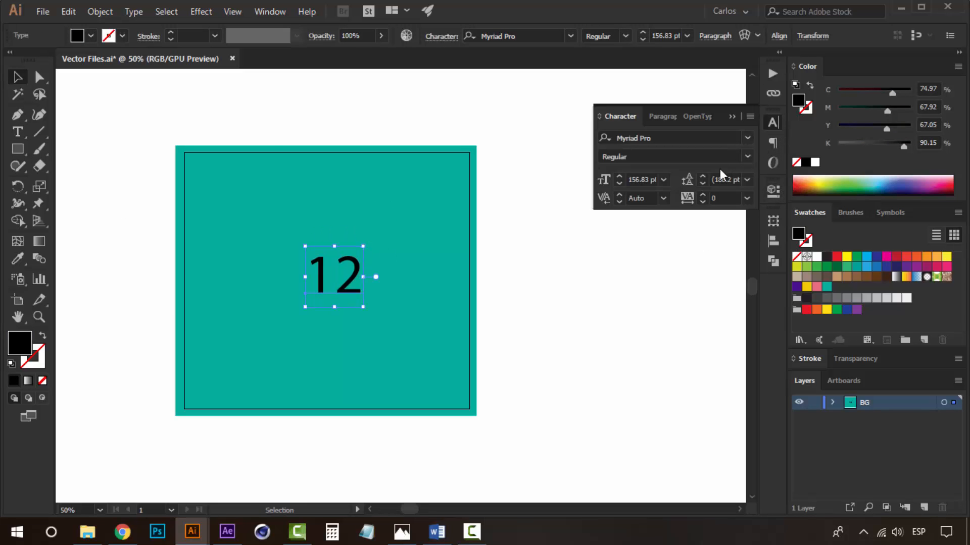
click(655, 179)
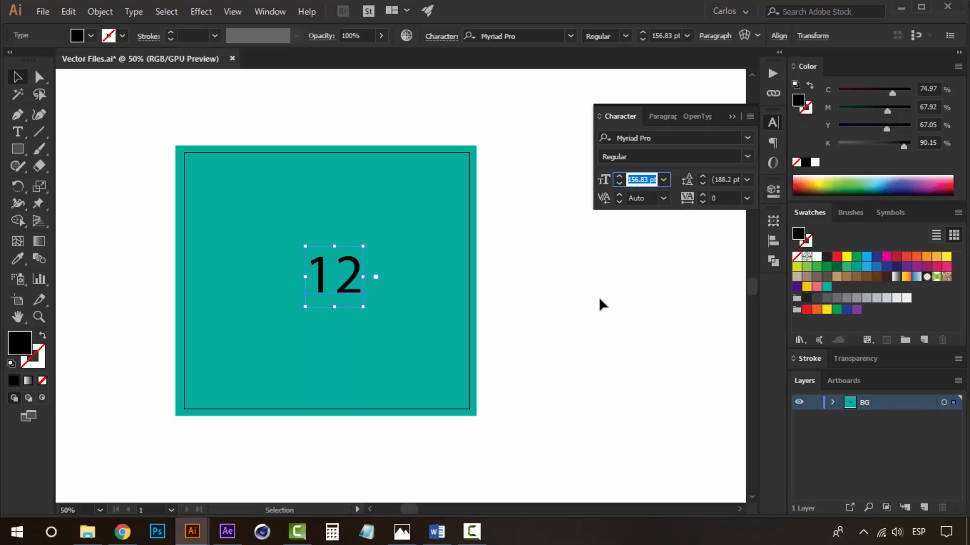
text(160)
key(Return)
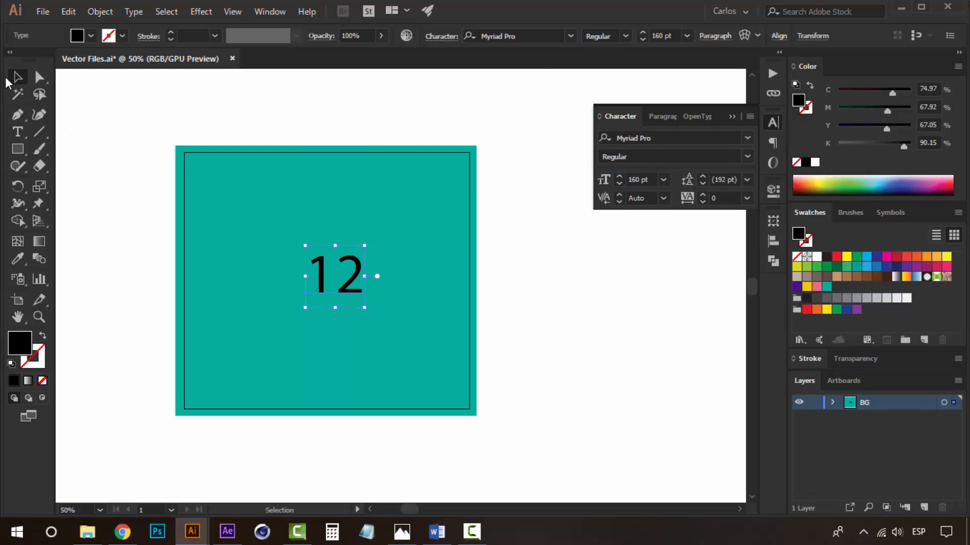
Change the 12 text's font to Korb-Bold.
click(549, 33)
text(korb)
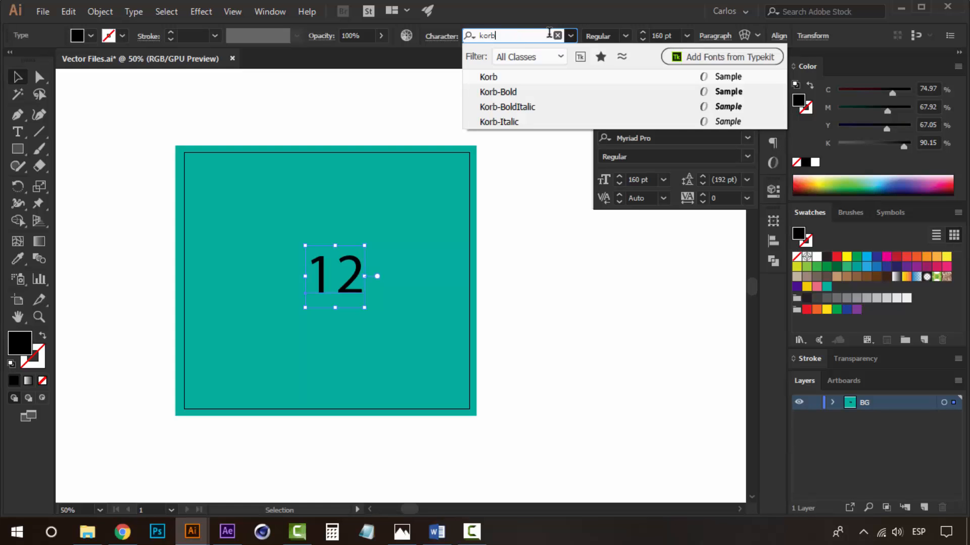
click(521, 95)
click(288, 240)
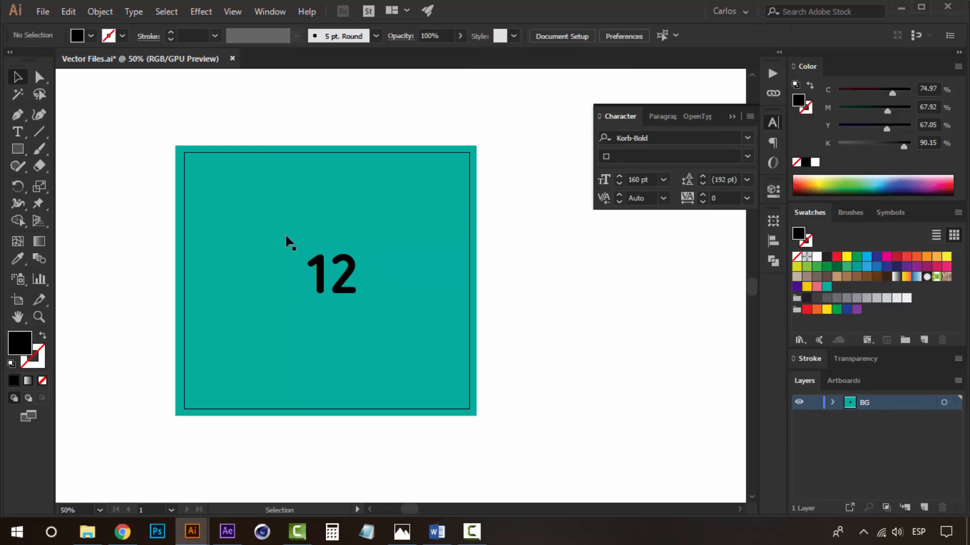
Centre the 12 text horizontally and vertically on the artboard.
click(348, 271)
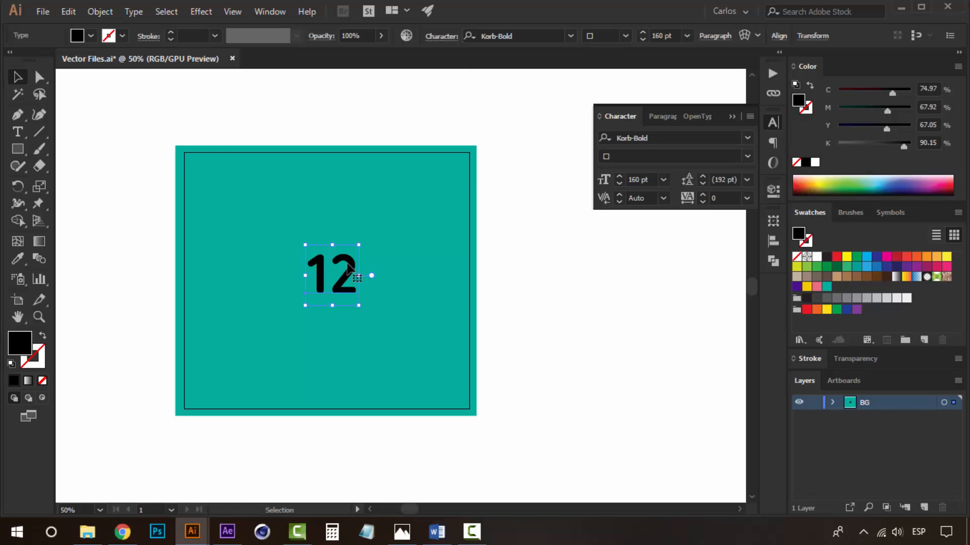
click(537, 313)
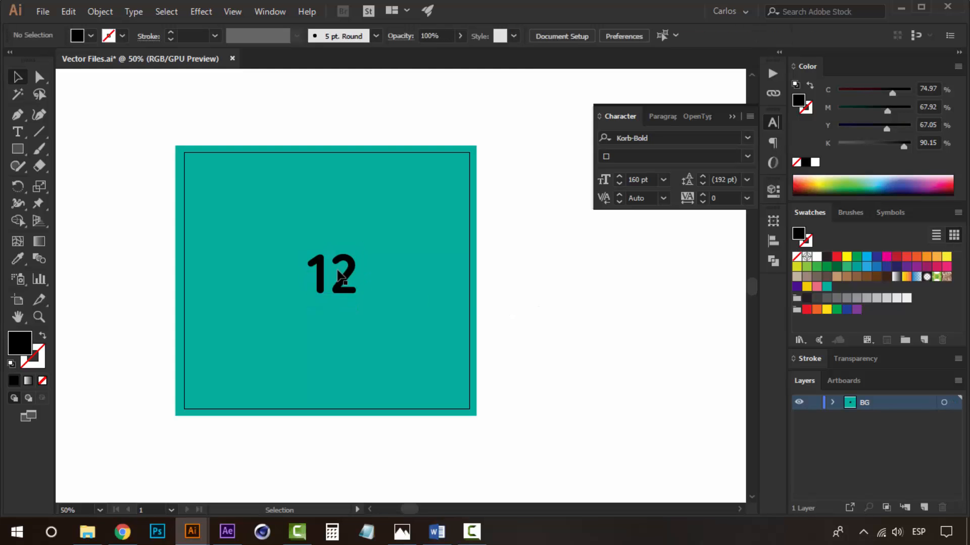
click(340, 271)
click(777, 241)
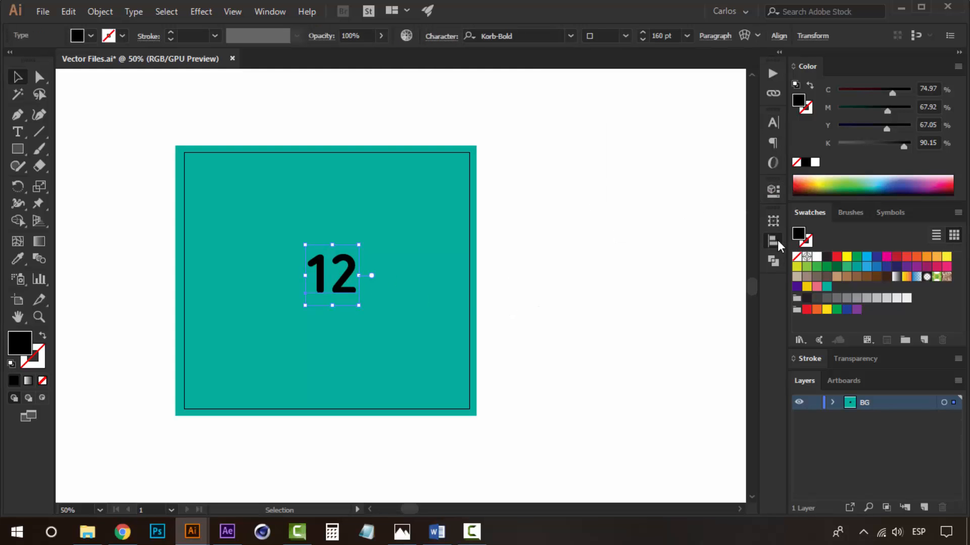
click(719, 251)
click(632, 250)
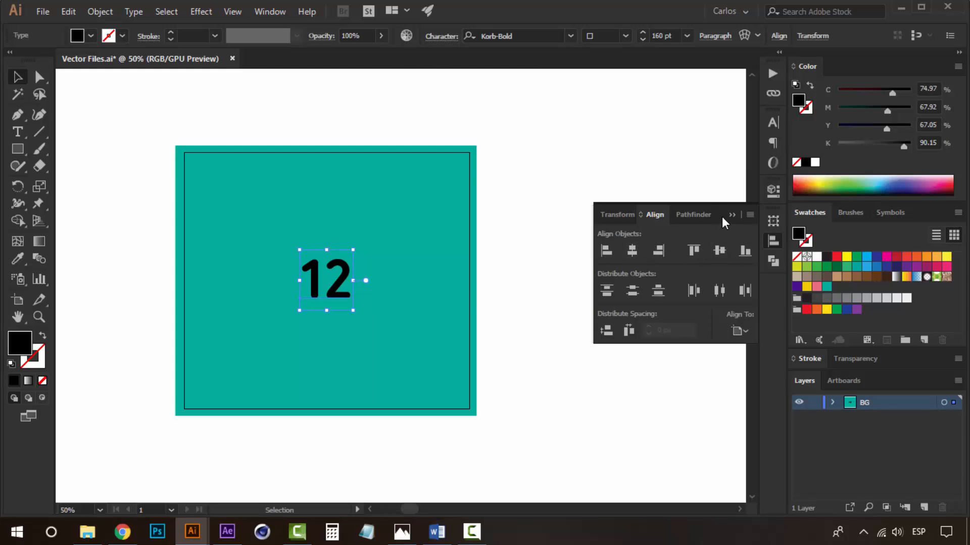
click(707, 206)
click(534, 144)
Place a duplicate of the 12 text above the artboard as a backup.
click(348, 280)
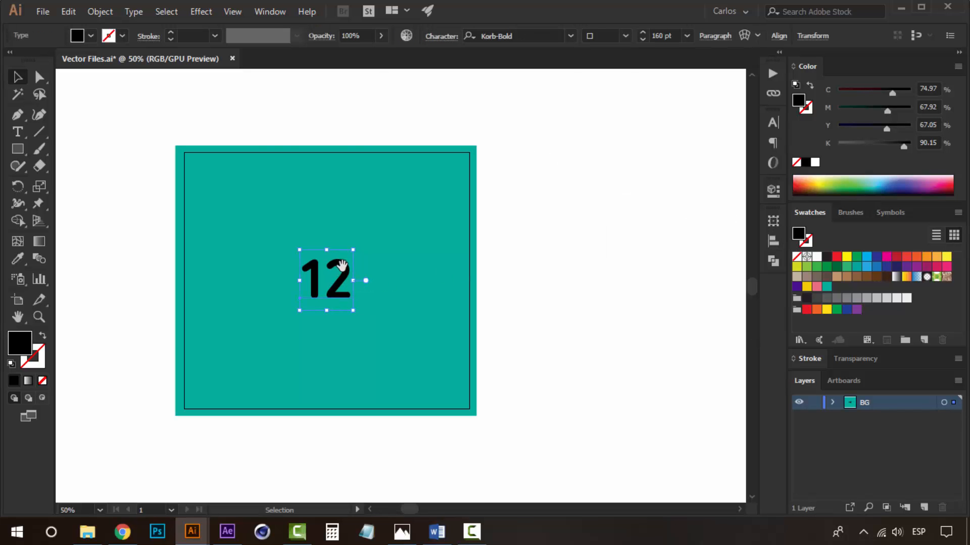
drag(348, 279, 353, 365)
drag(520, 345, 522, 309)
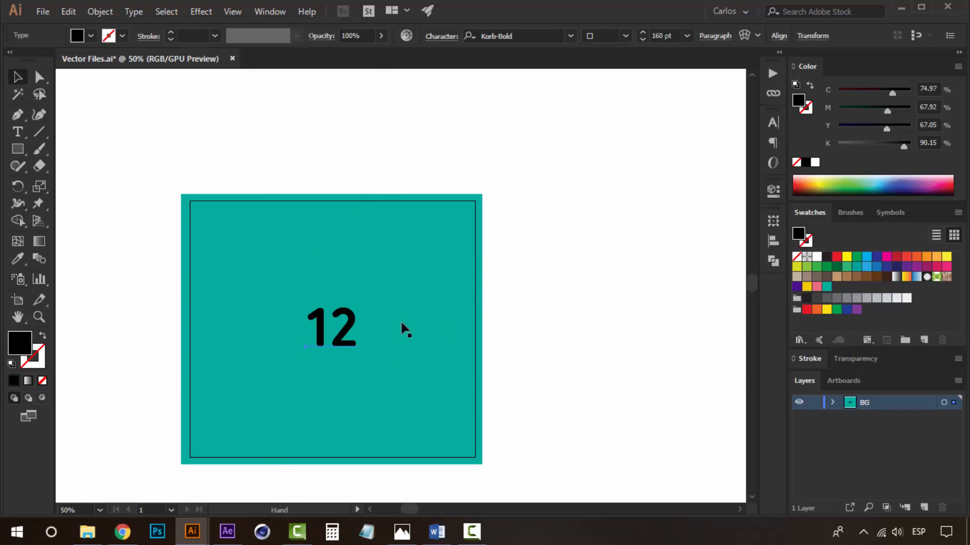
drag(353, 310, 353, 85)
click(354, 337)
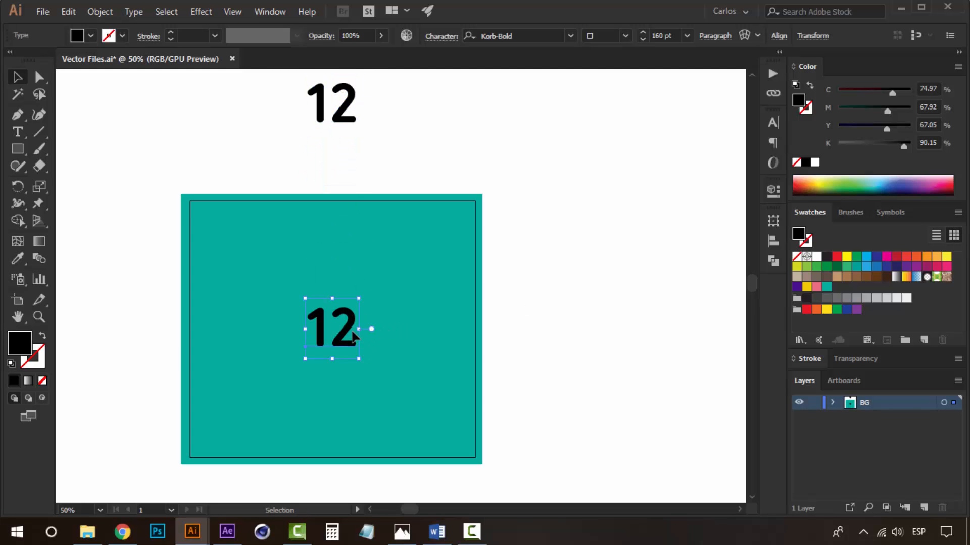
Convert the centred 12 text into outlines.
click(97, 11)
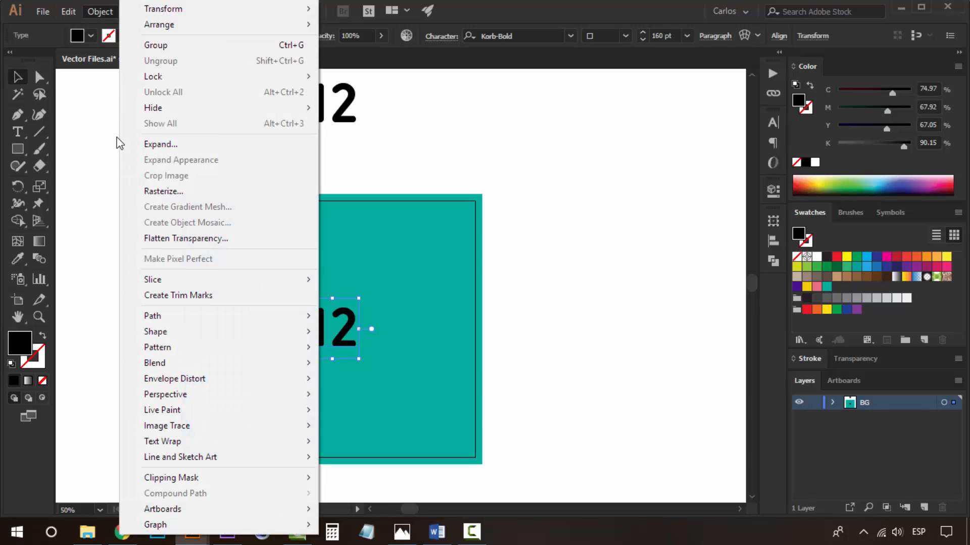
click(585, 342)
click(330, 323)
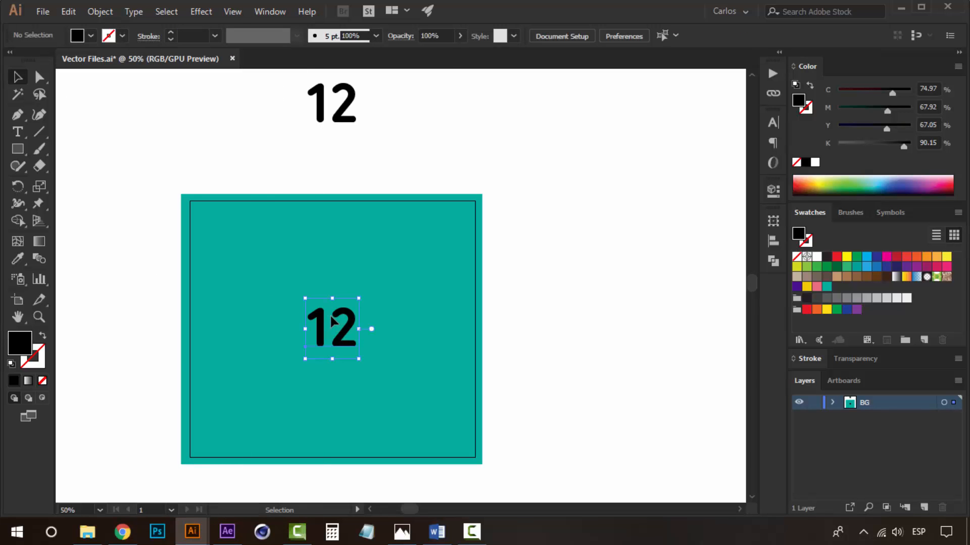
click(331, 321)
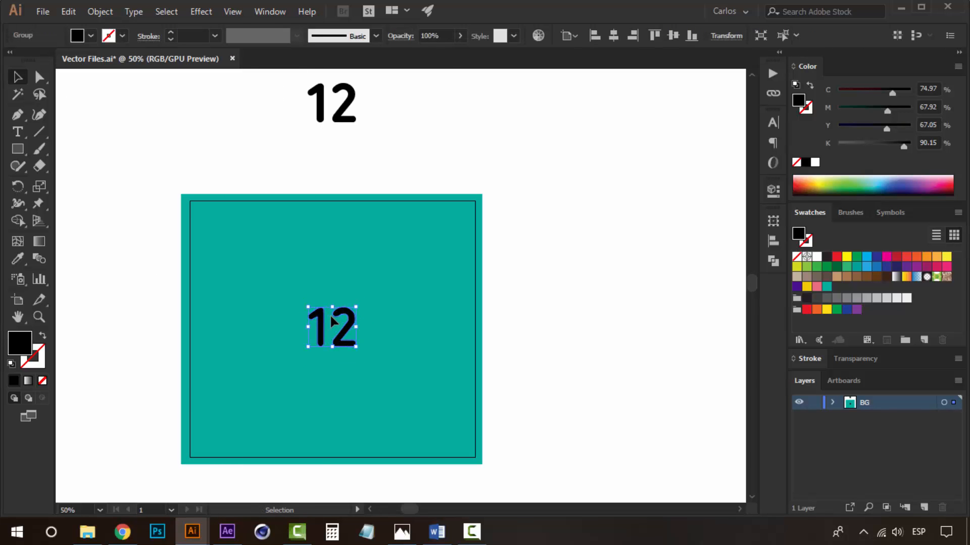
Fill the outlined 12 with the yellow swatch.
click(628, 319)
click(342, 329)
click(807, 287)
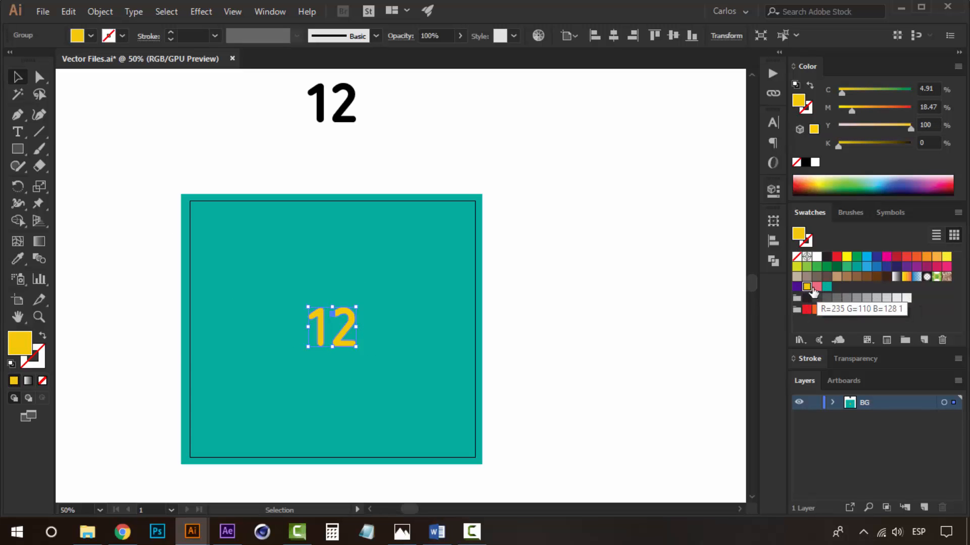
click(647, 280)
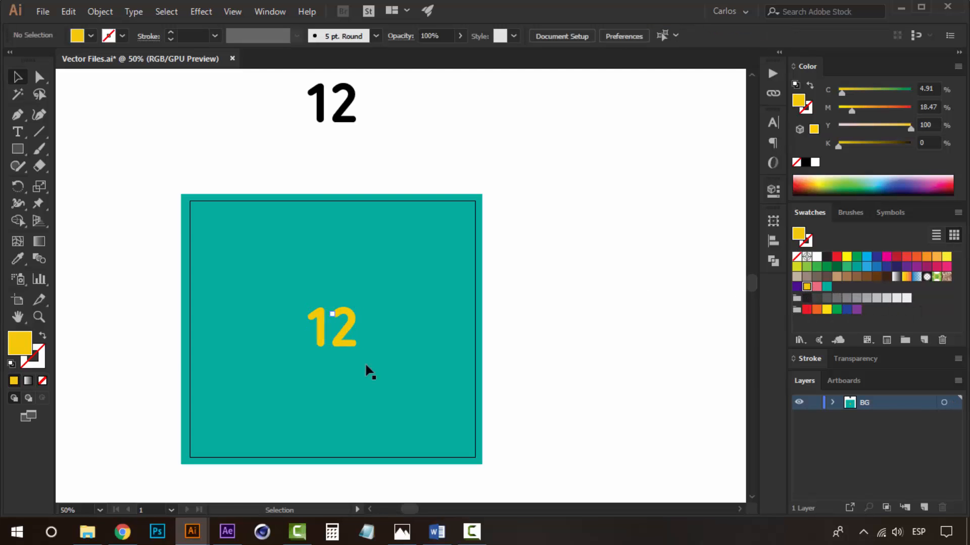
Scale the yellow 12 up slightly.
click(349, 328)
click(533, 355)
click(349, 327)
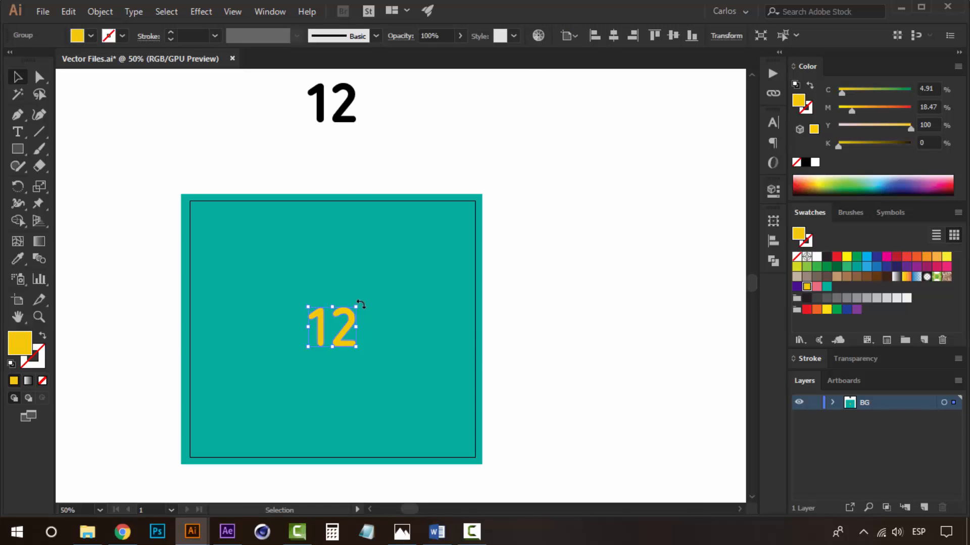
drag(361, 306, 372, 300)
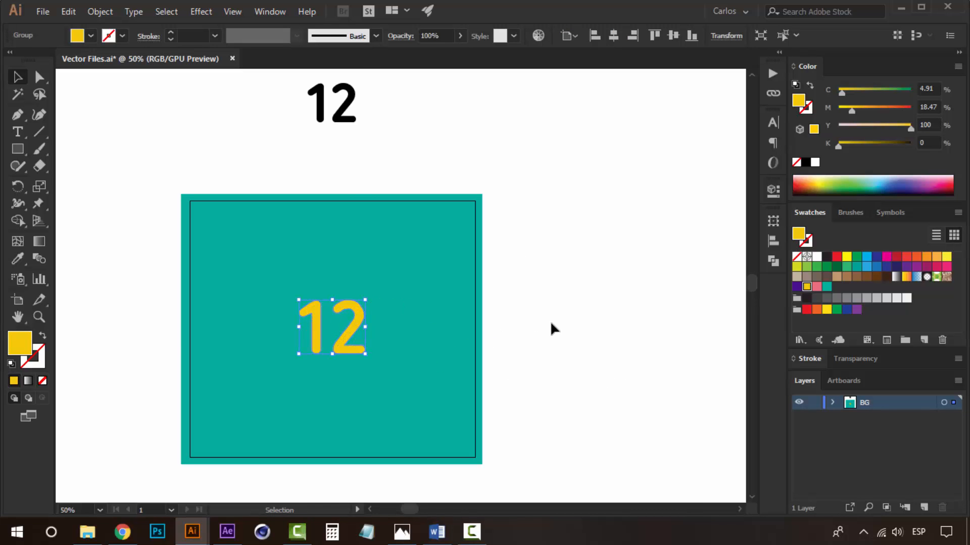
Draw a short vertical line above and left of the yellow 12 with the Line Segment tool.
click(553, 329)
drag(551, 323, 596, 301)
click(413, 318)
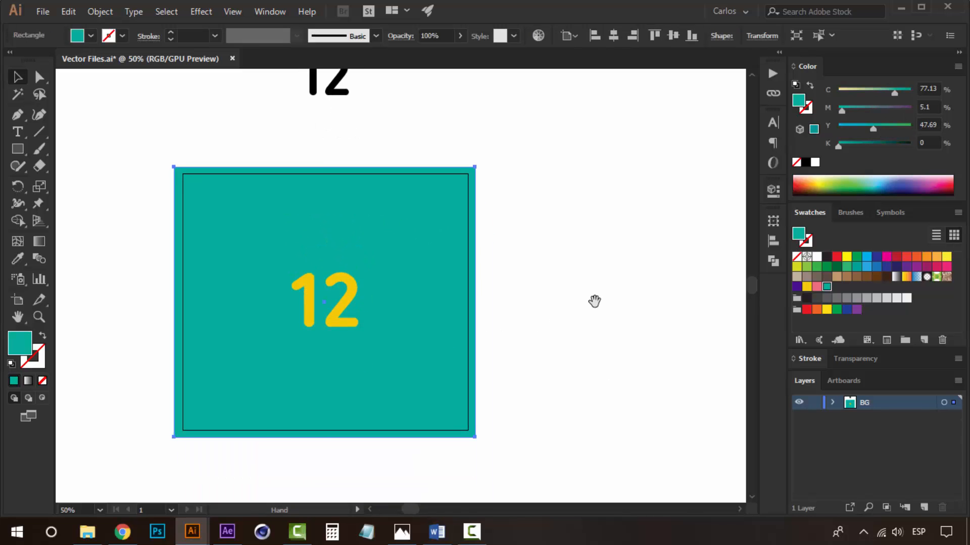
click(594, 301)
click(429, 254)
click(543, 277)
key(z)
click(392, 311)
drag(347, 319, 394, 348)
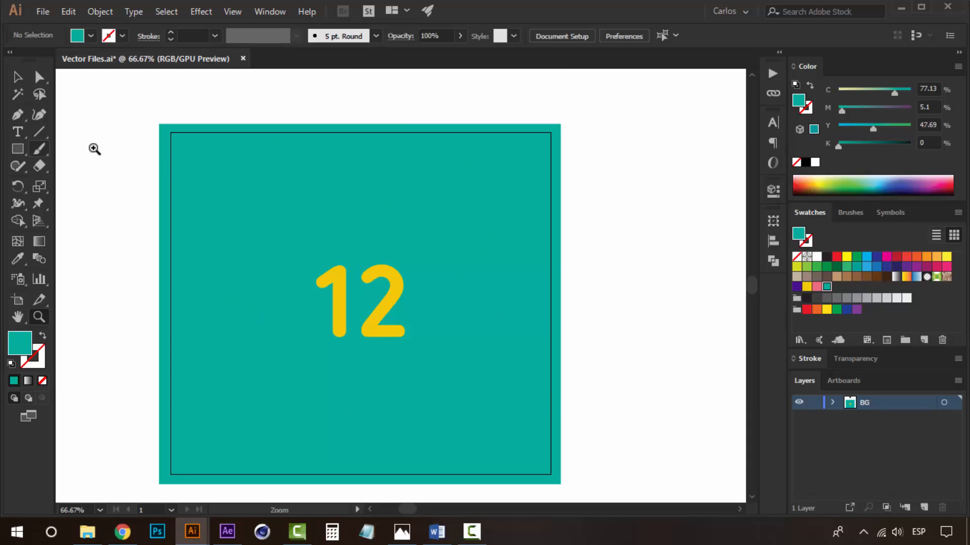
click(423, 256)
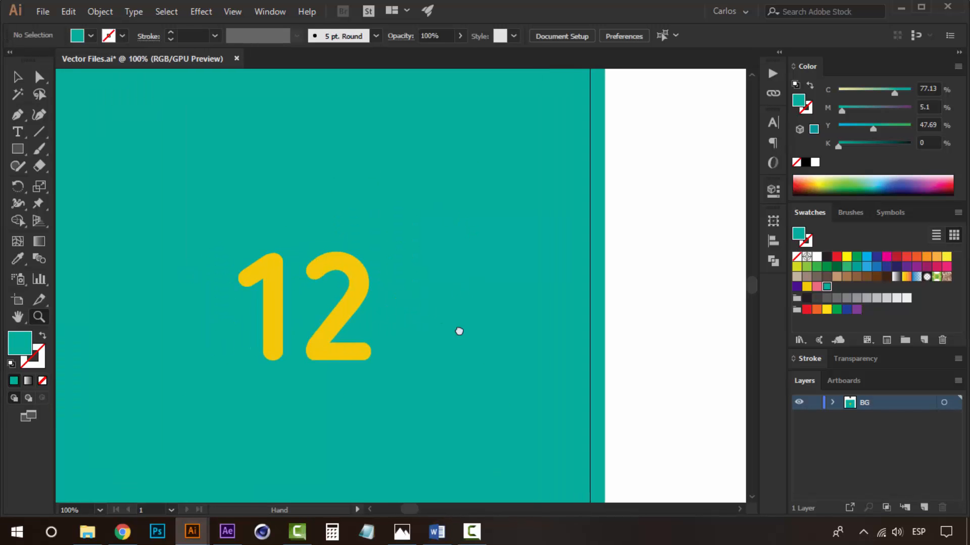
alt+click(320, 286)
click(39, 133)
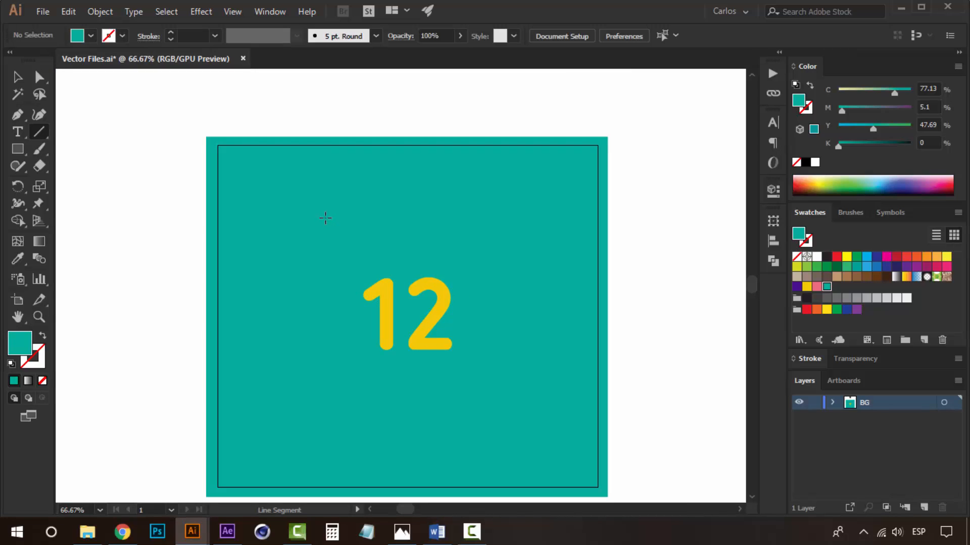
drag(327, 251, 325, 252)
key(v)
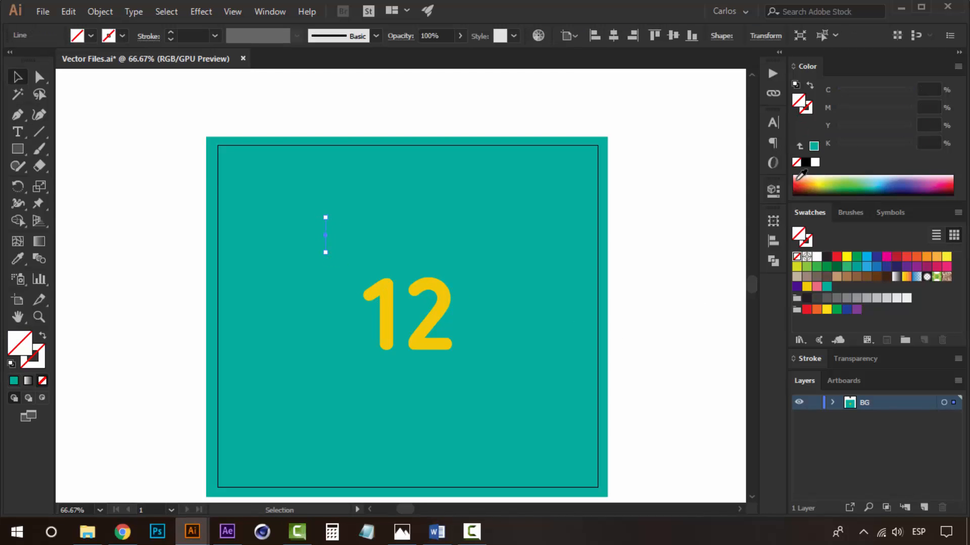
Give the line a yellow stroke and no fill.
click(806, 287)
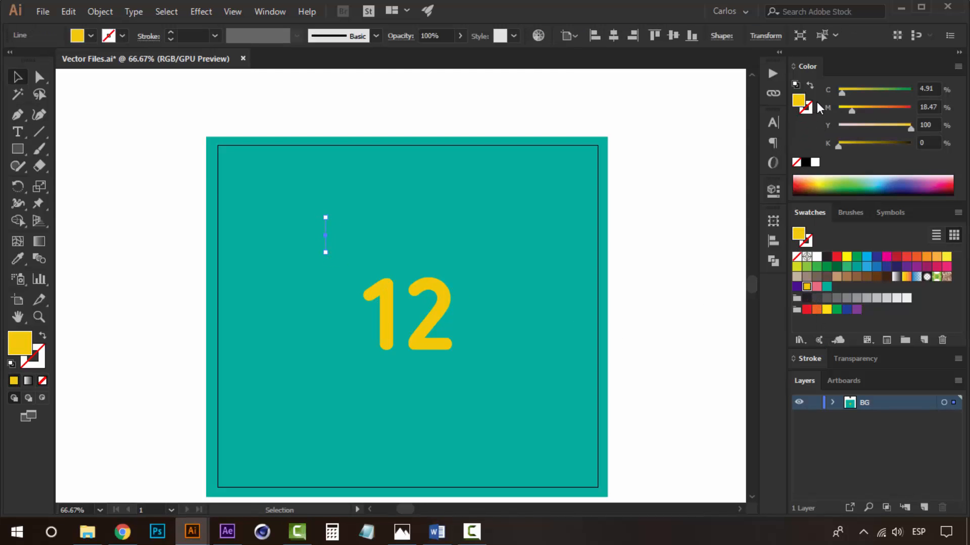
click(810, 87)
ctrl+click(331, 258)
ctrl+click(466, 288)
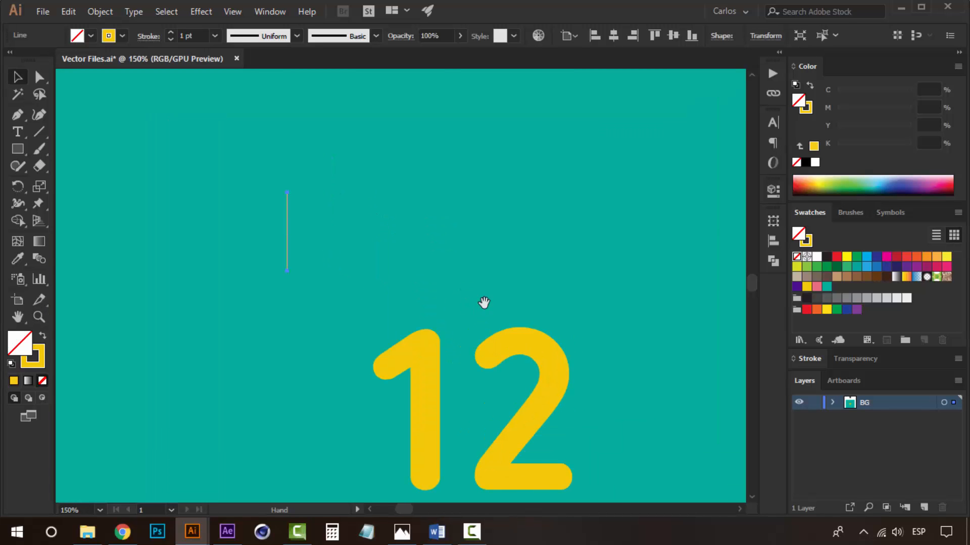
Set the line's stroke weight to 9 pt.
click(807, 360)
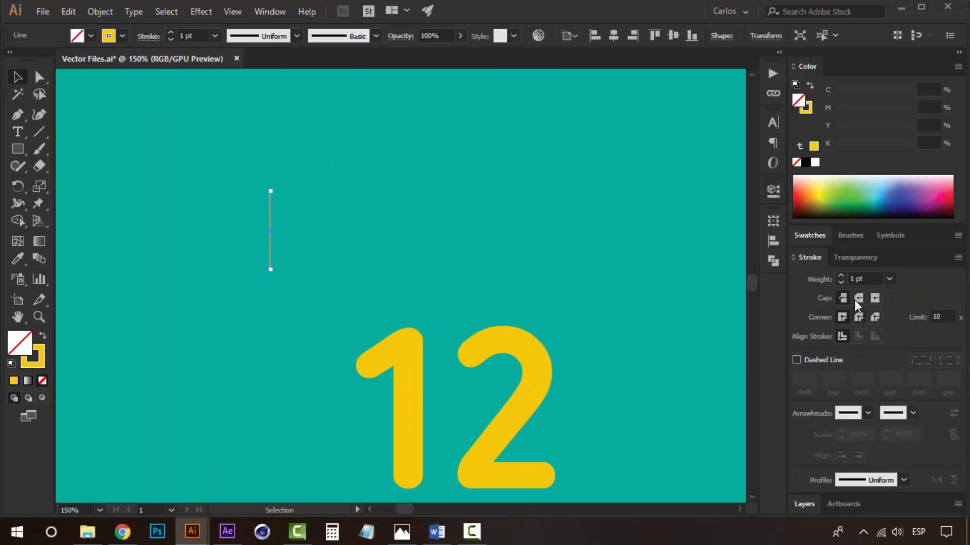
click(842, 276)
click(842, 276)
click(841, 275)
click(842, 276)
click(842, 276)
click(842, 276)
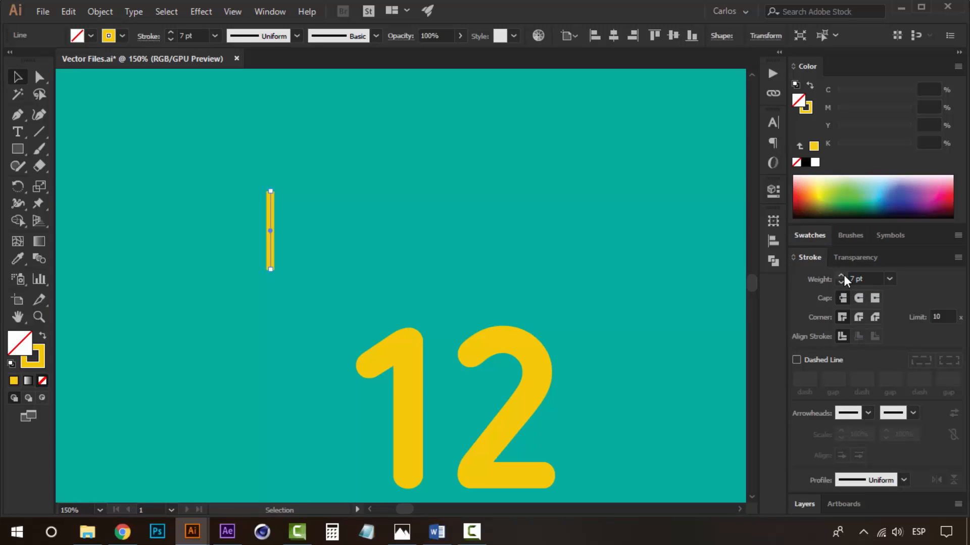
click(842, 276)
click(842, 276)
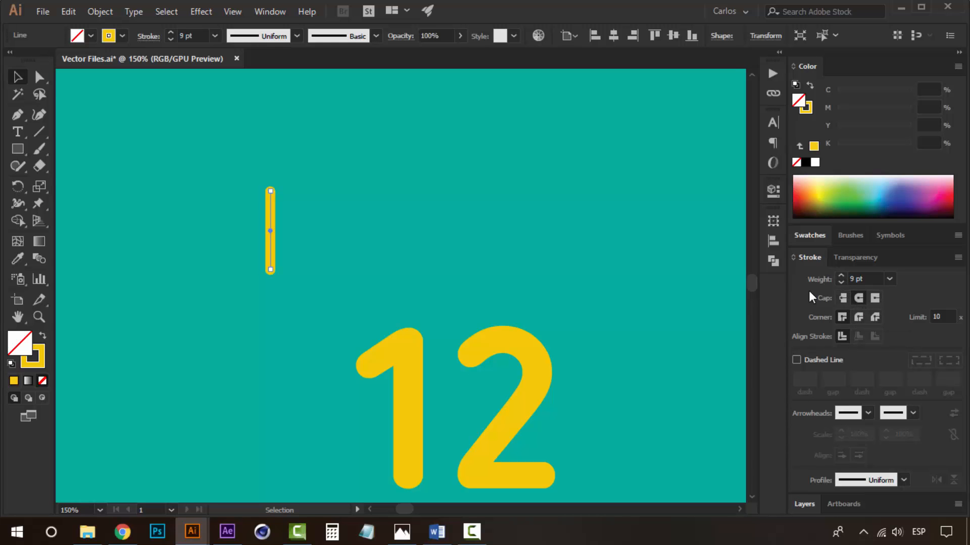
Place a copy of the line directly below the original, leaving a gap between them.
key(ctrl+minus)
key(ctrl+minus)
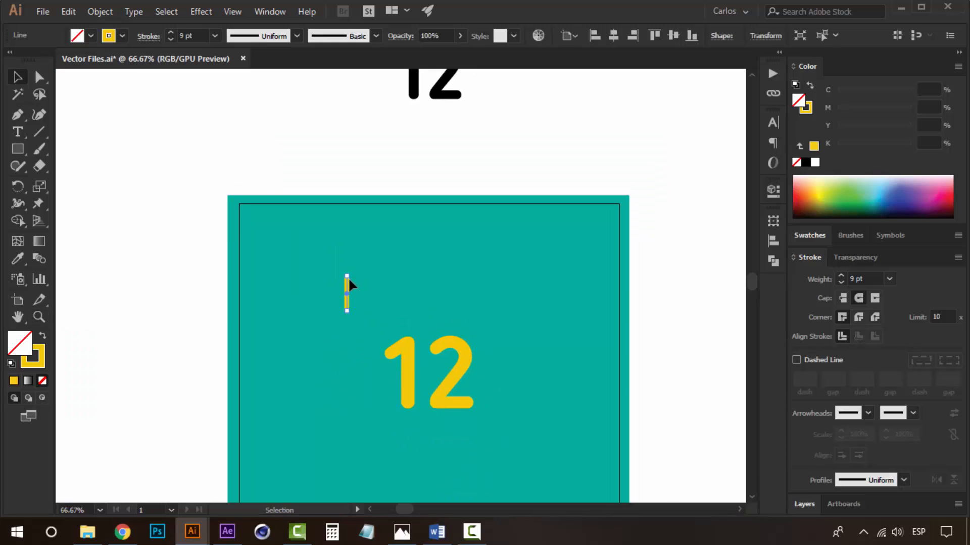
click(339, 229)
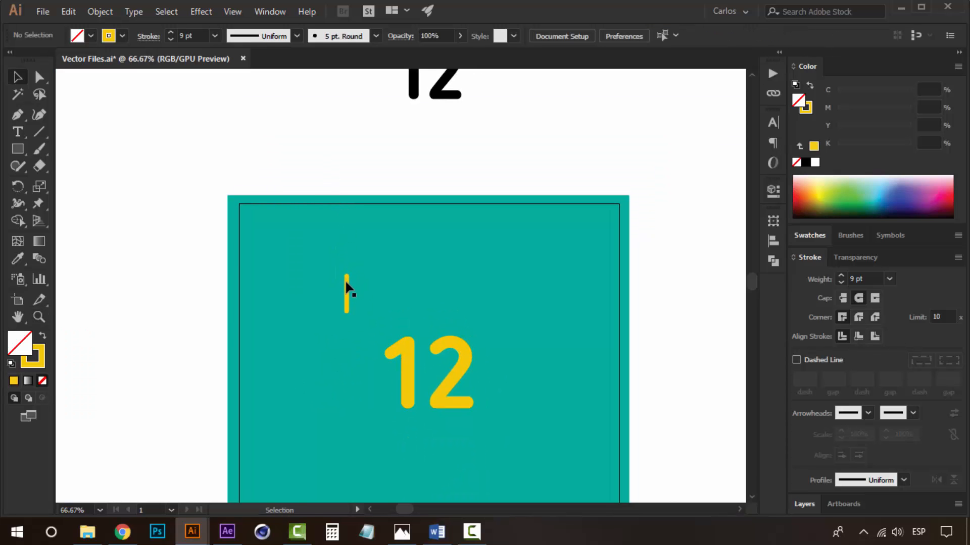
drag(344, 279, 326, 249)
key(ctrl+plus)
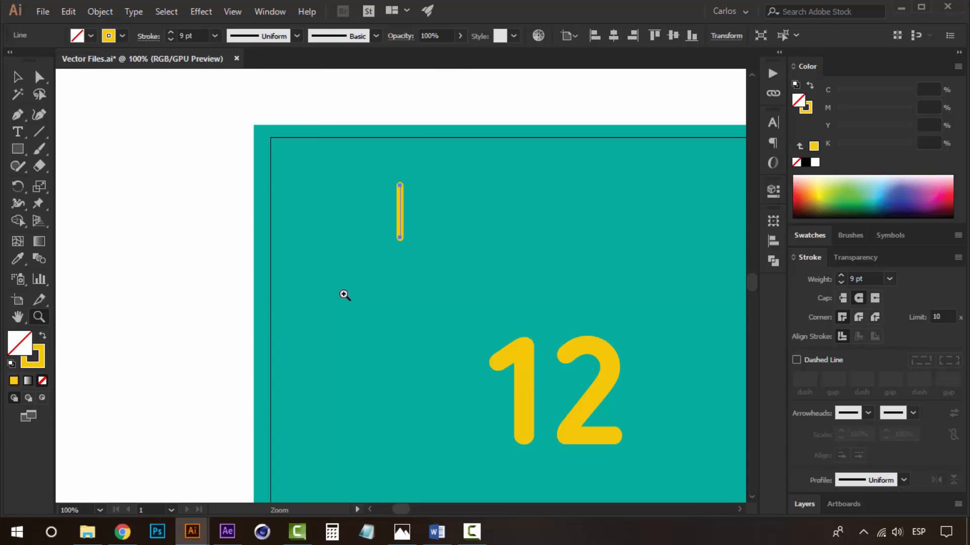
drag(400, 217, 401, 328)
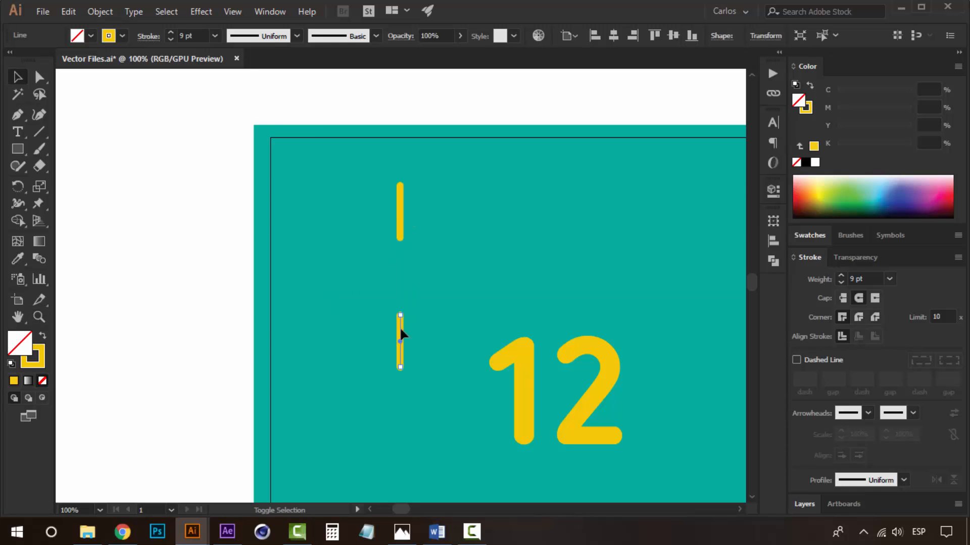
Rotate a copy of the two lines to form one diagonal of a burst.
shift+click(400, 211)
key(v)
key(a)
key(v)
mouse_move(415, 277)
mouse_down()
mouse_move(400, 239)
mouse_move(414, 269)
mouse_up()
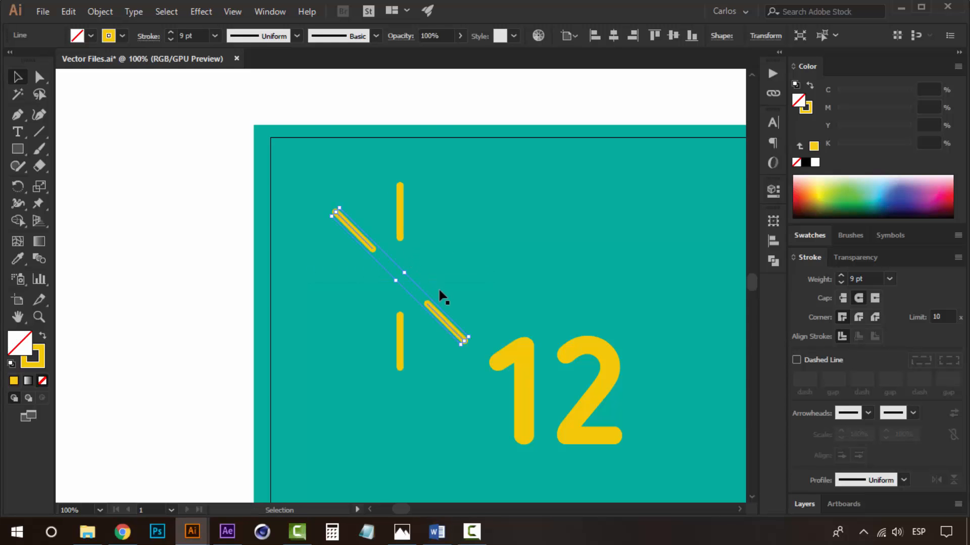
Add rotated copies of the lines for the opposite diagonal and the horizontal, completing an eight-ray burst.
key(a)
key(v)
drag(411, 270, 373, 250)
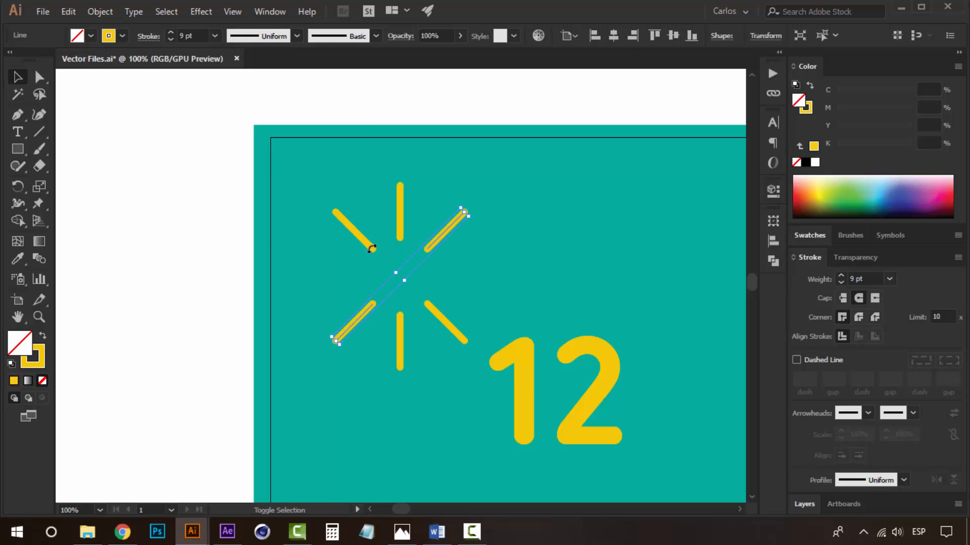
click(401, 341)
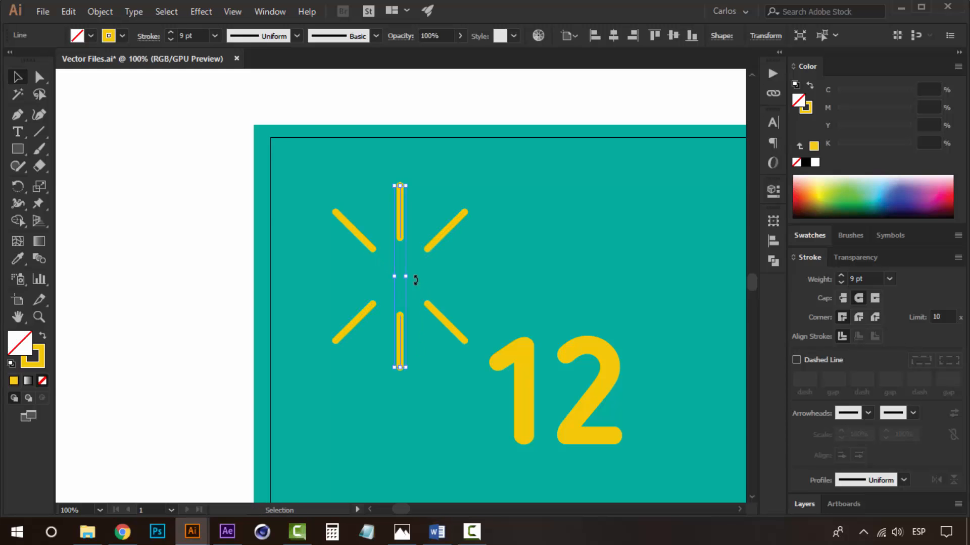
drag(415, 280, 397, 253)
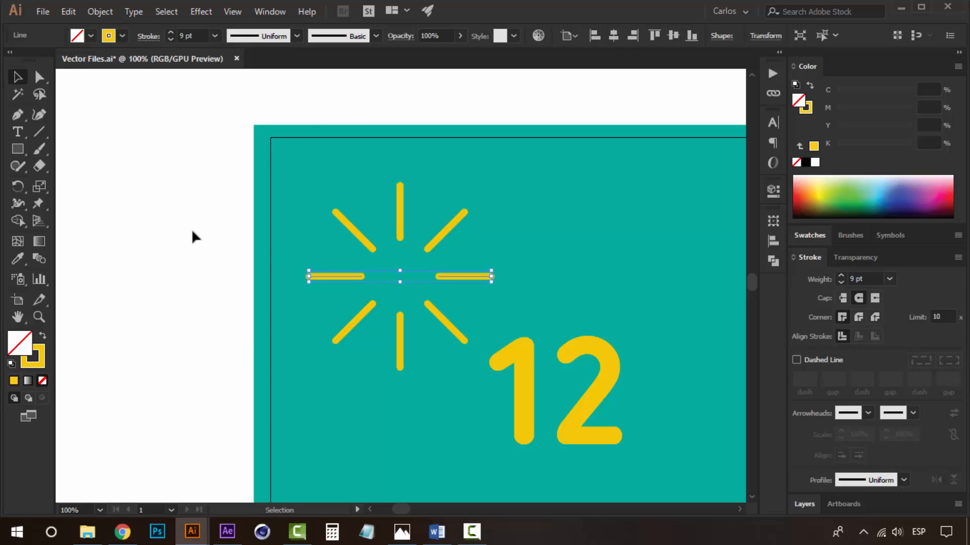
Select the whole burst and scale it down to a small sparkle.
click(192, 232)
drag(473, 339, 479, 364)
shift+click(544, 188)
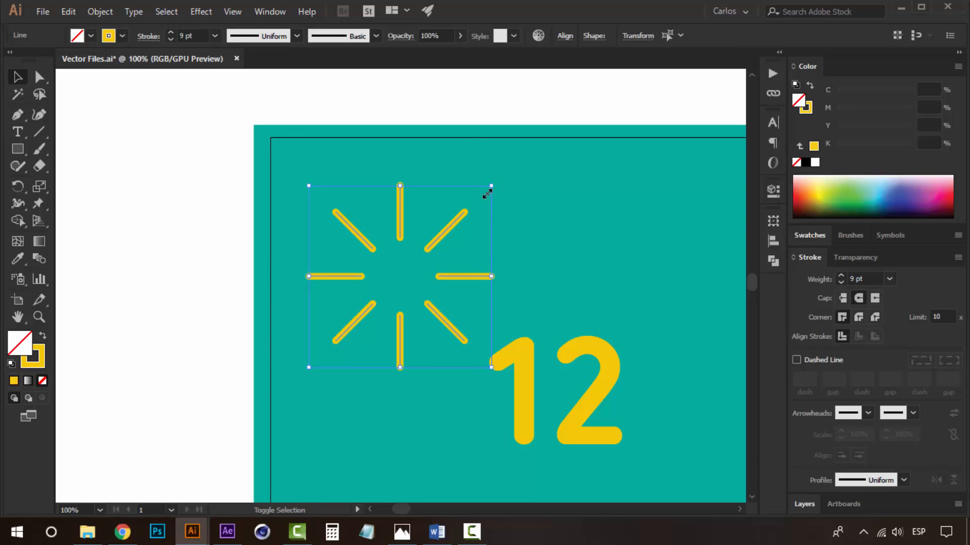
drag(491, 187, 445, 231)
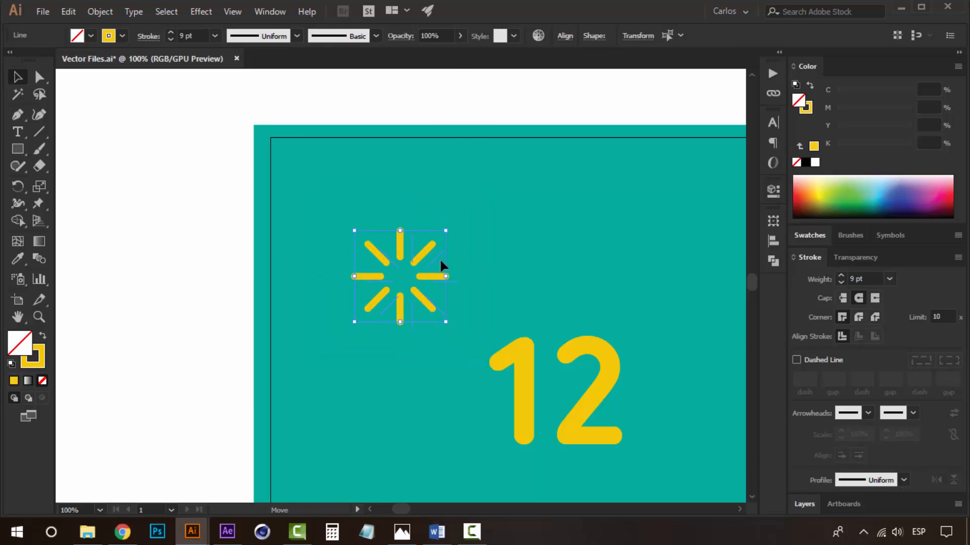
key(ctrl+minus)
key(ctrl+minus)
key(v)
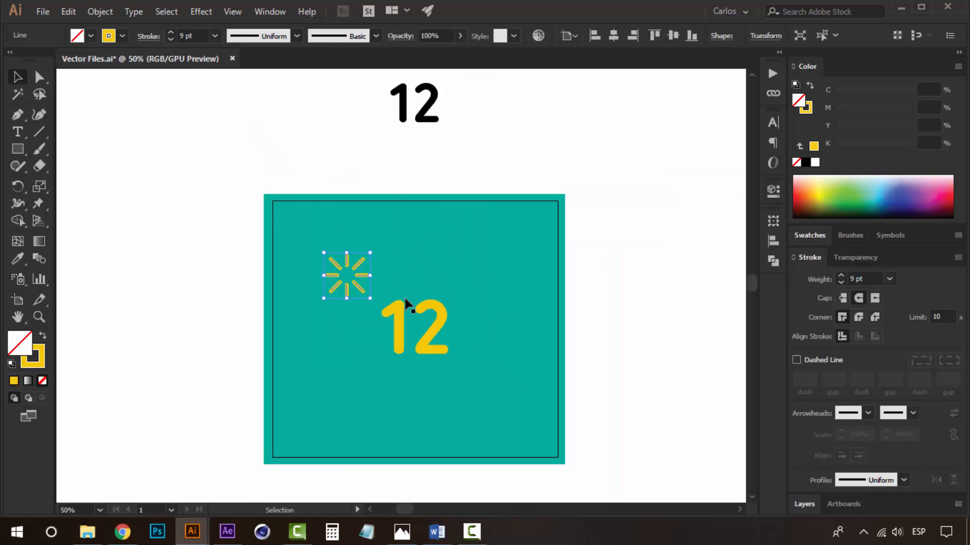
key(ctrl+plus)
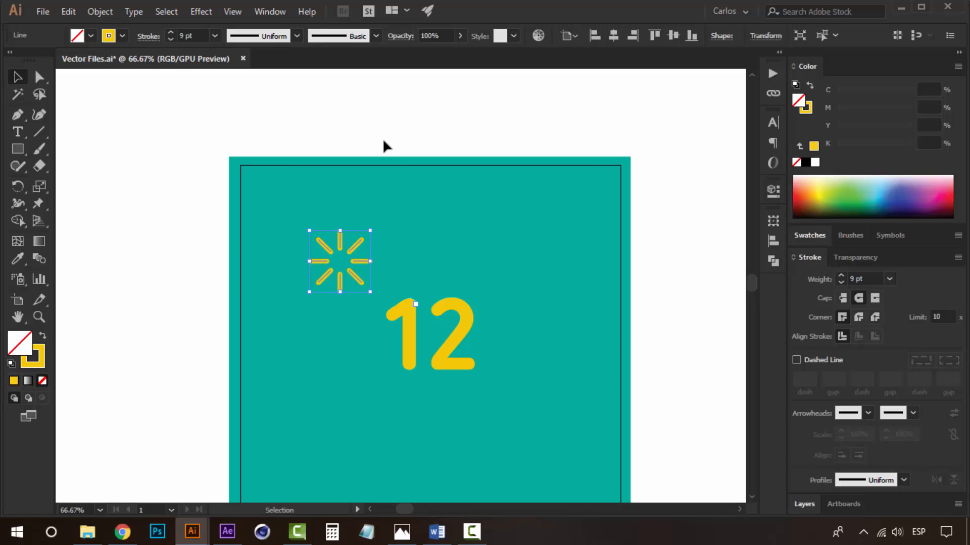
Place two copies of the sparkle, one right of the 12 and one below left of it.
click(383, 145)
drag(359, 260, 401, 402)
key(ctrl+z)
click(647, 364)
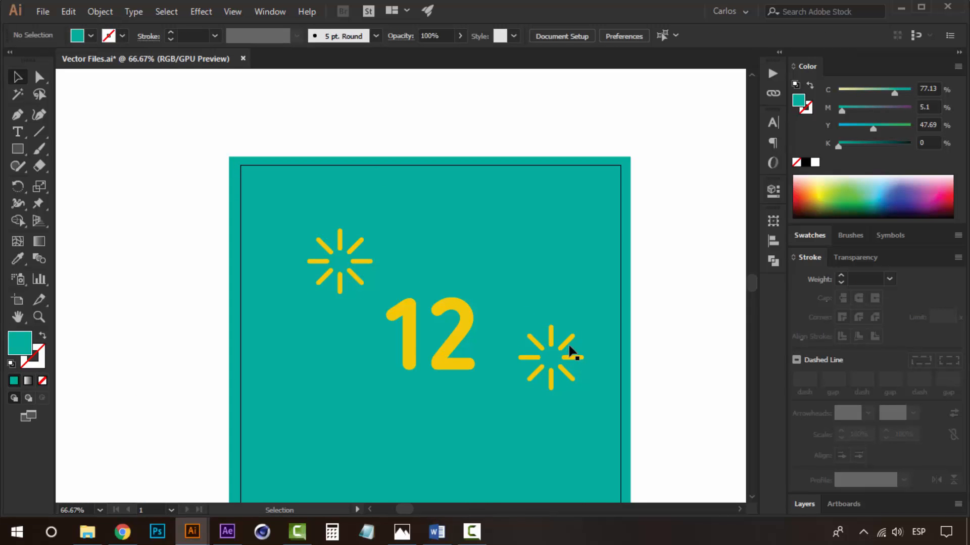
alt+drag(564, 342, 367, 422)
drag(465, 374, 461, 323)
click(683, 319)
key(z)
alt+click(479, 317)
alt+click(516, 315)
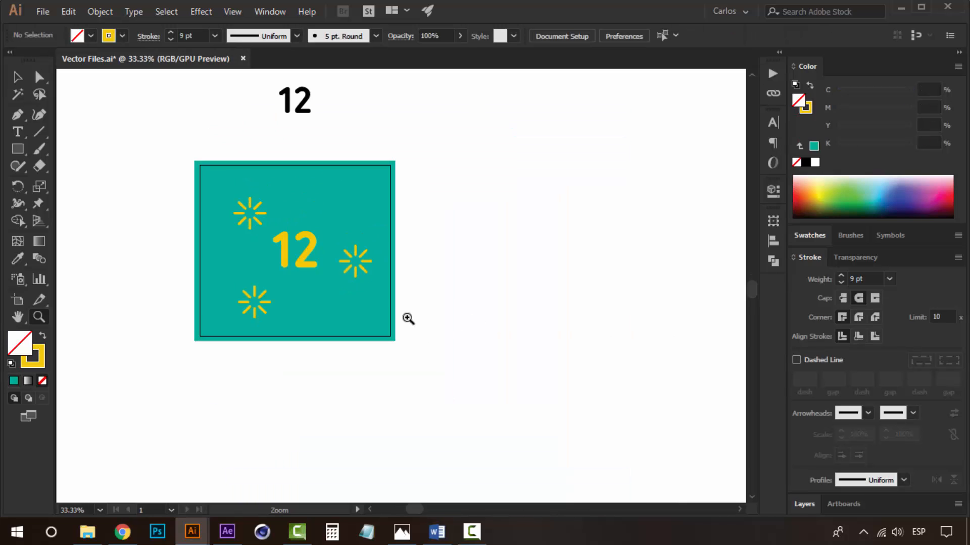
Nudge the top-left sparkle up and to the left.
click(294, 263)
key(v)
drag(392, 258, 380, 293)
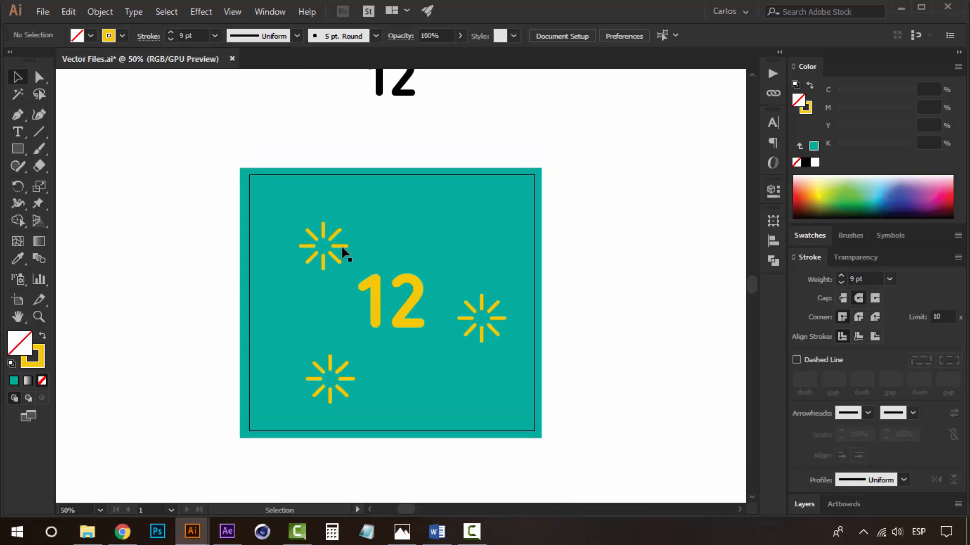
click(343, 250)
key(Up)
key(Up)
key(Up)
key(Up)
key(Up)
key(Up)
key(Up)
key(Up)
key(Up)
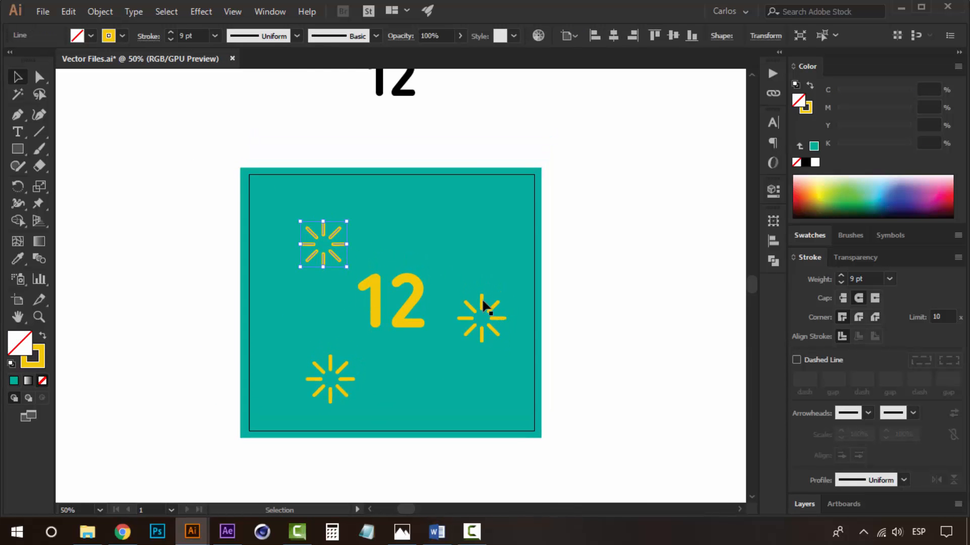
key(Left)
key(Left)
key(Left)
key(Up)
key(Up)
key(Up)
Nudge the lower sparkle up and to the left.
click(481, 301)
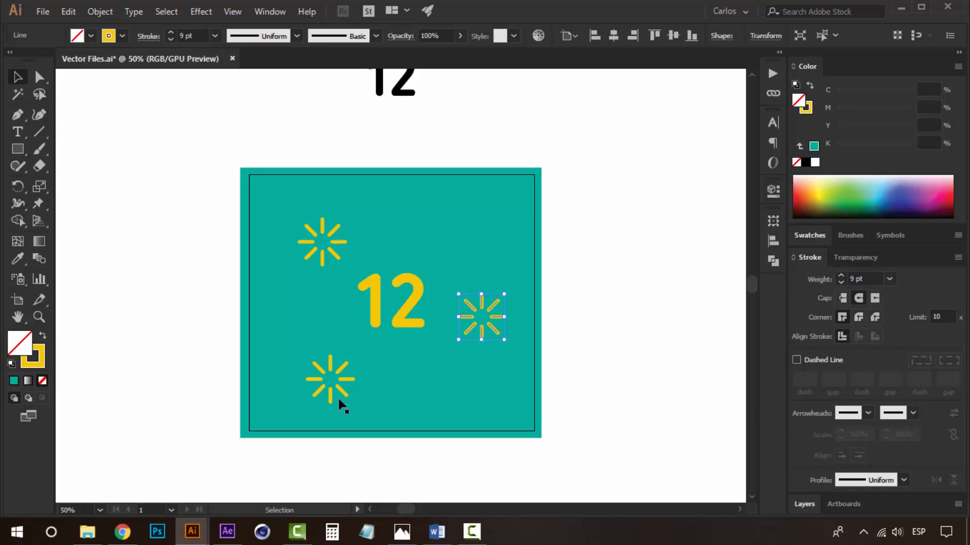
click(339, 377)
key(Up)
key(Up)
key(Up)
key(Up)
key(Up)
key(Up)
key(Left)
key(Left)
key(Left)
key(Left)
key(Left)
key(Left)
click(577, 344)
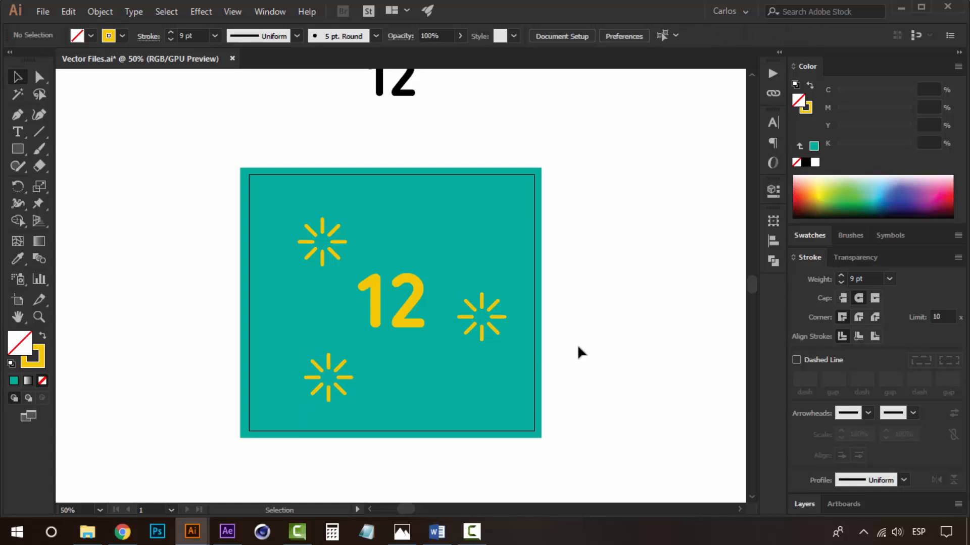
Delete all three sparkles from the artboard.
scroll(320, 271, left, 1)
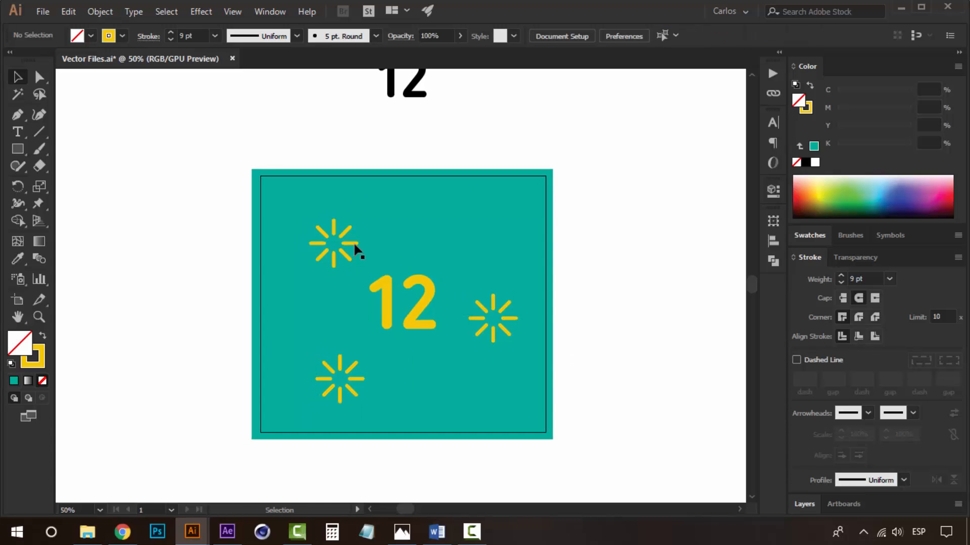
click(356, 248)
click(580, 331)
click(806, 504)
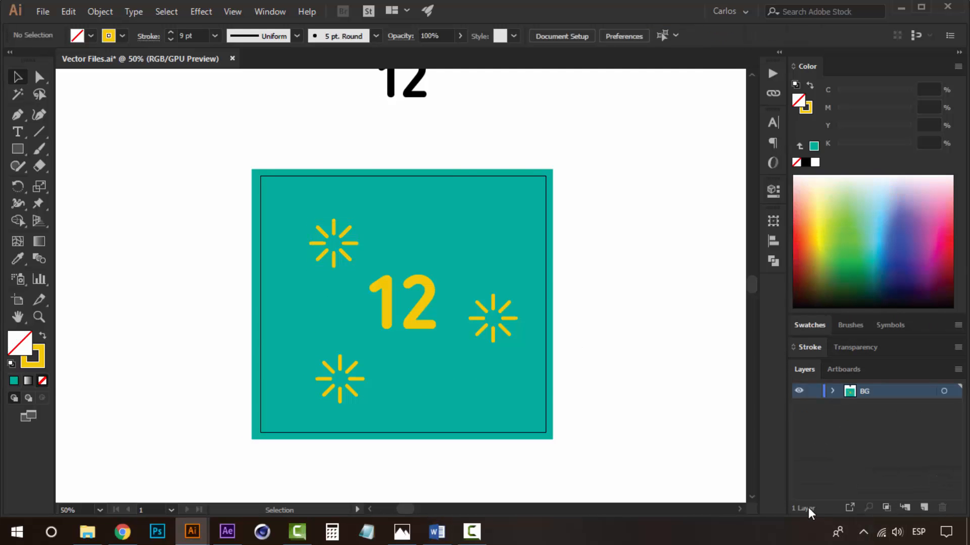
click(354, 250)
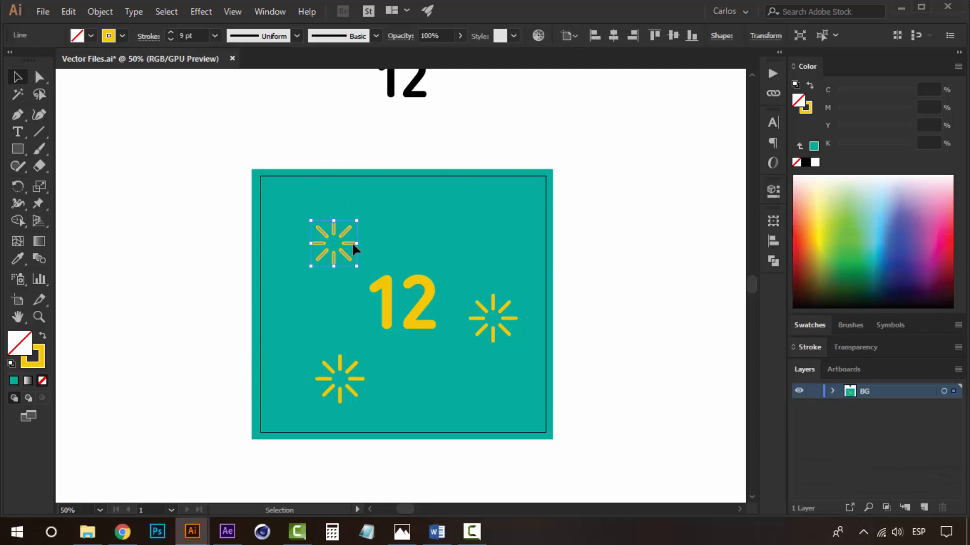
drag(614, 318, 578, 347)
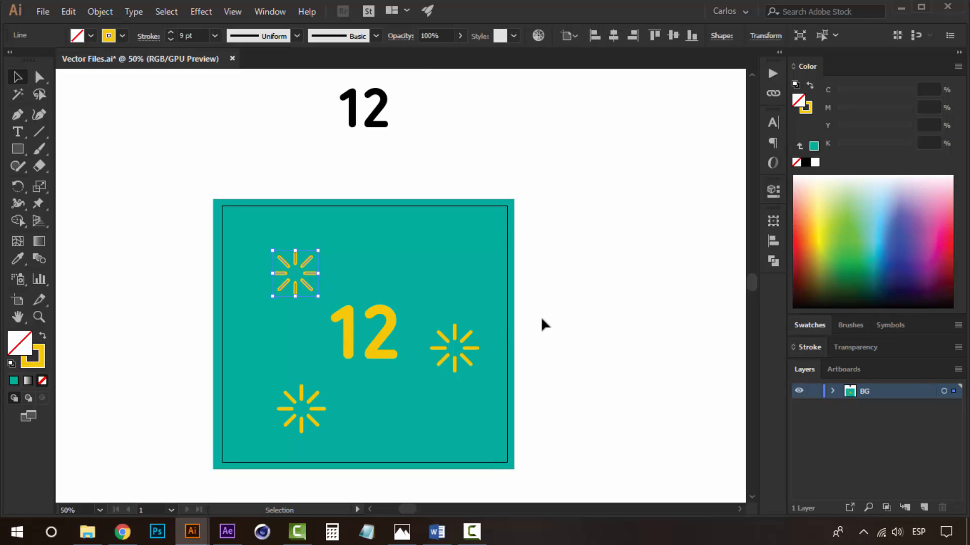
key(Delete)
click(453, 337)
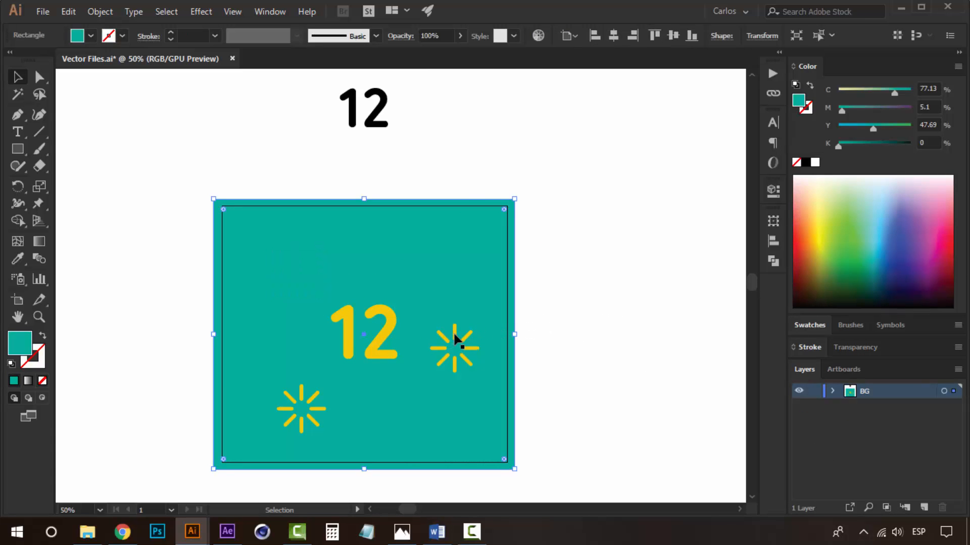
click(455, 336)
key(Delete)
click(315, 402)
key(Delete)
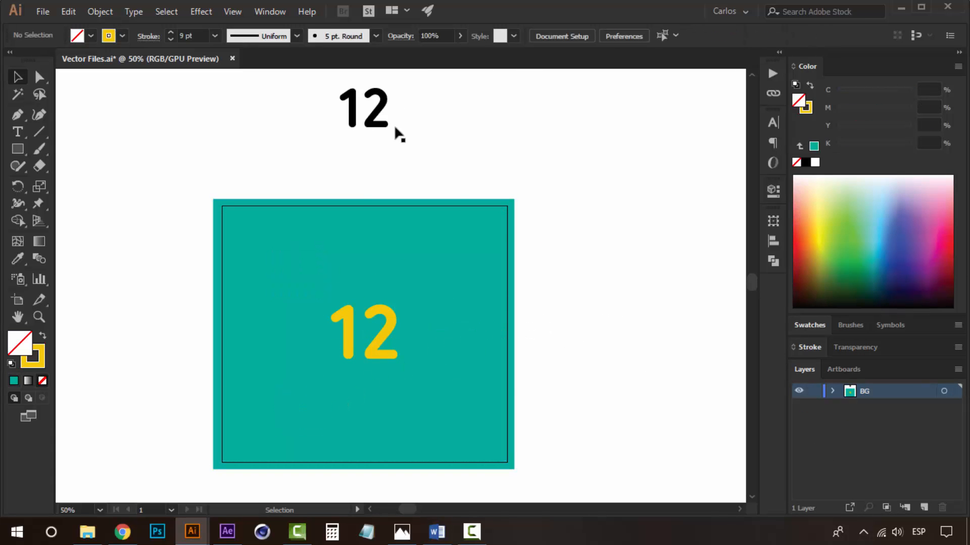
click(506, 211)
click(536, 179)
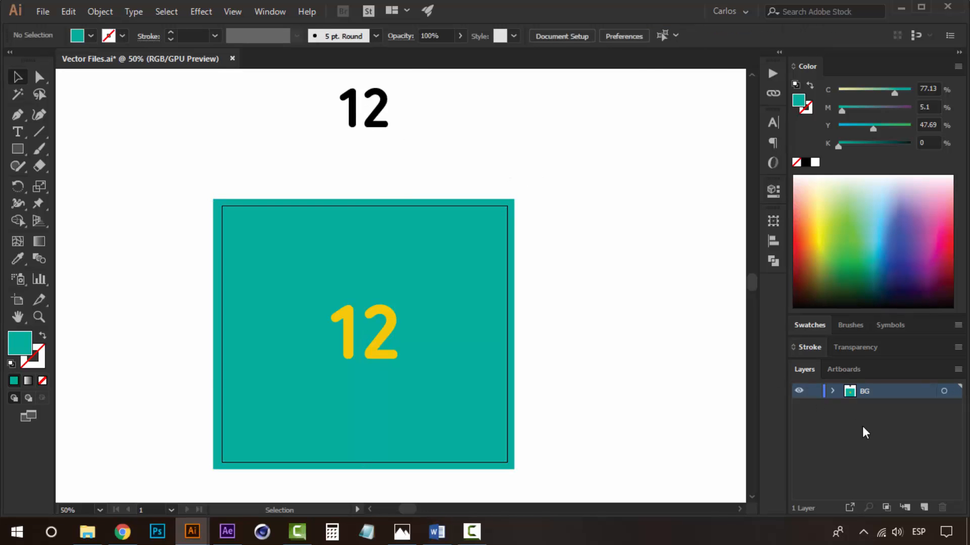
Create a new layer and move the yellow 12 onto it.
click(380, 342)
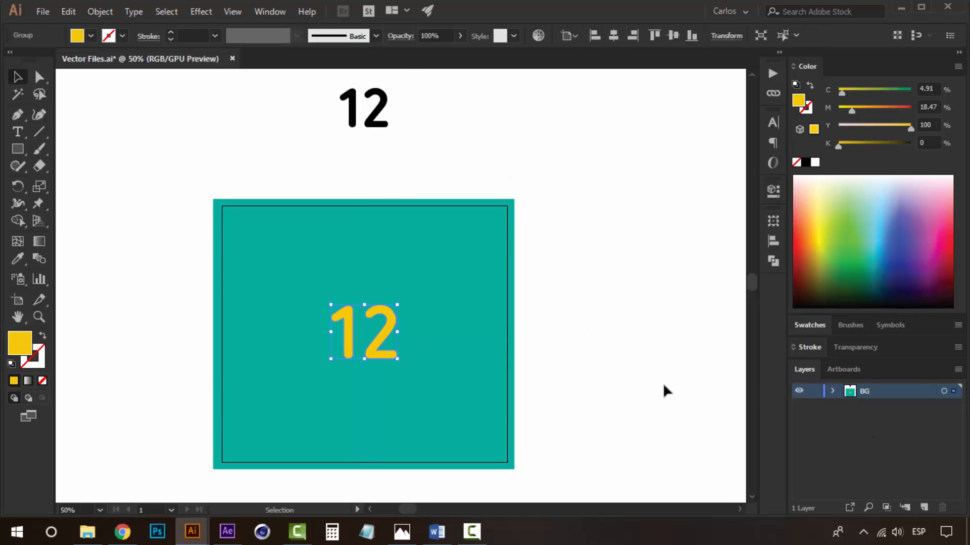
click(926, 509)
right_click(400, 345)
mouse_move(465, 260)
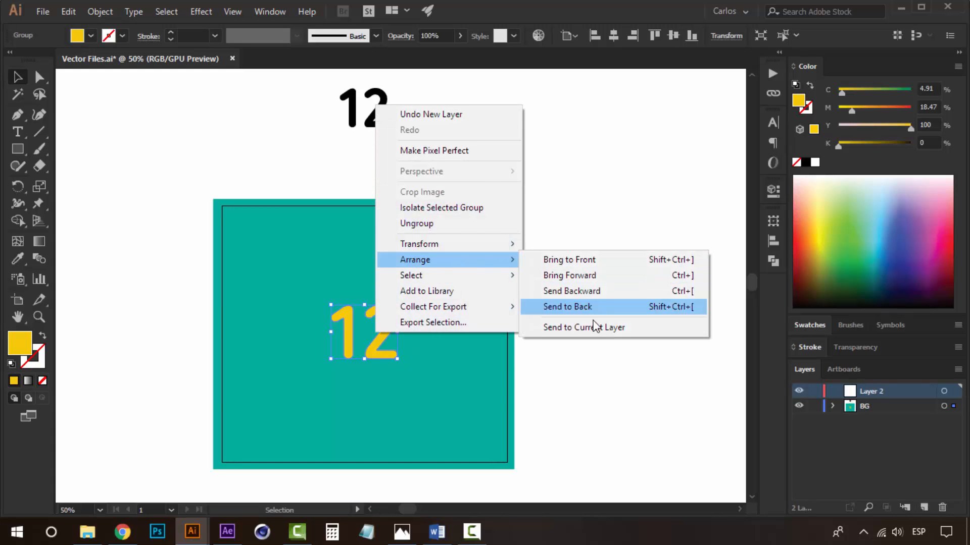
click(594, 322)
click(623, 269)
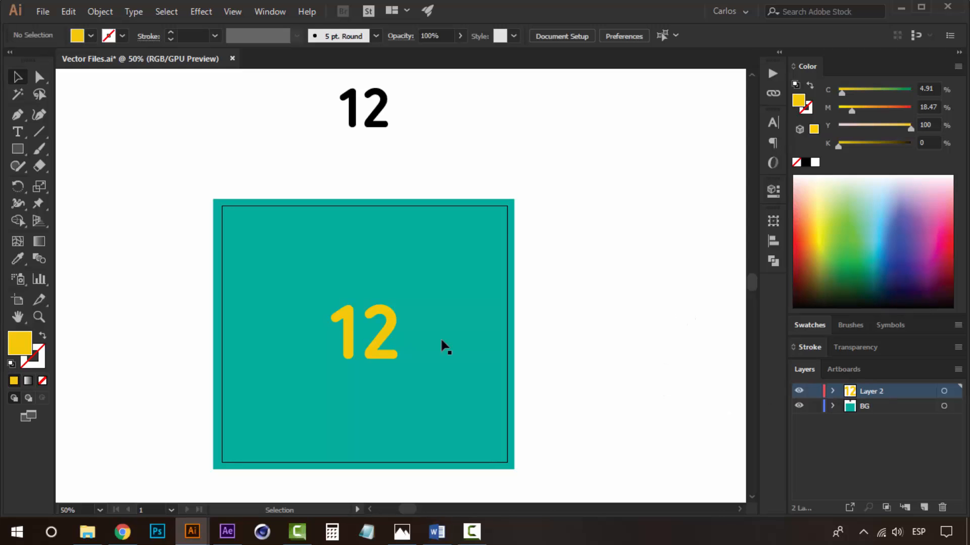
Rename the new layer as 12.
click(372, 333)
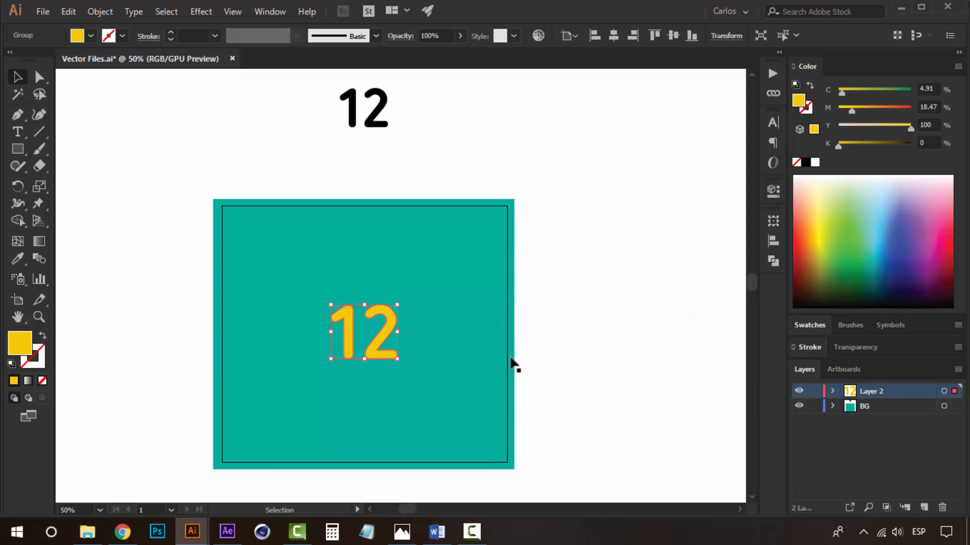
click(549, 315)
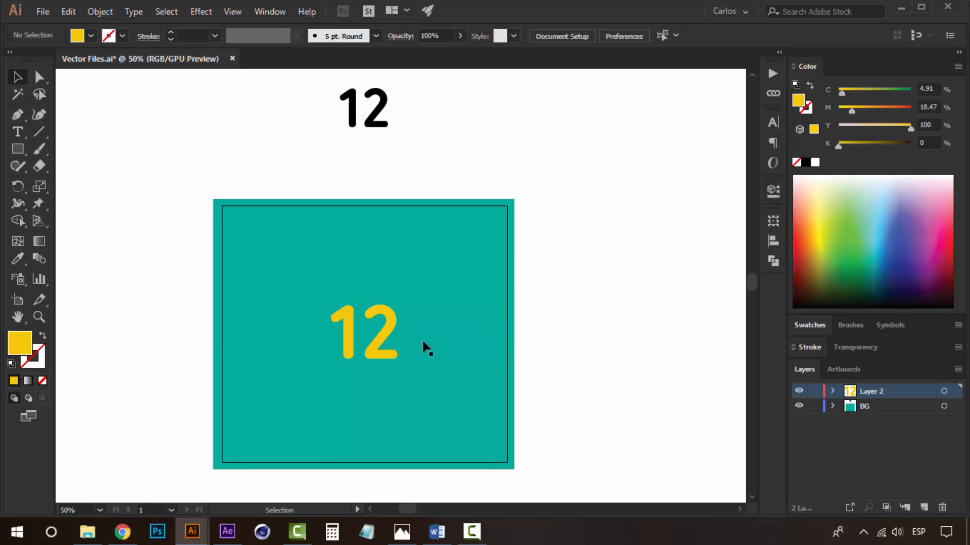
click(390, 325)
click(620, 324)
click(394, 326)
double_click(871, 391)
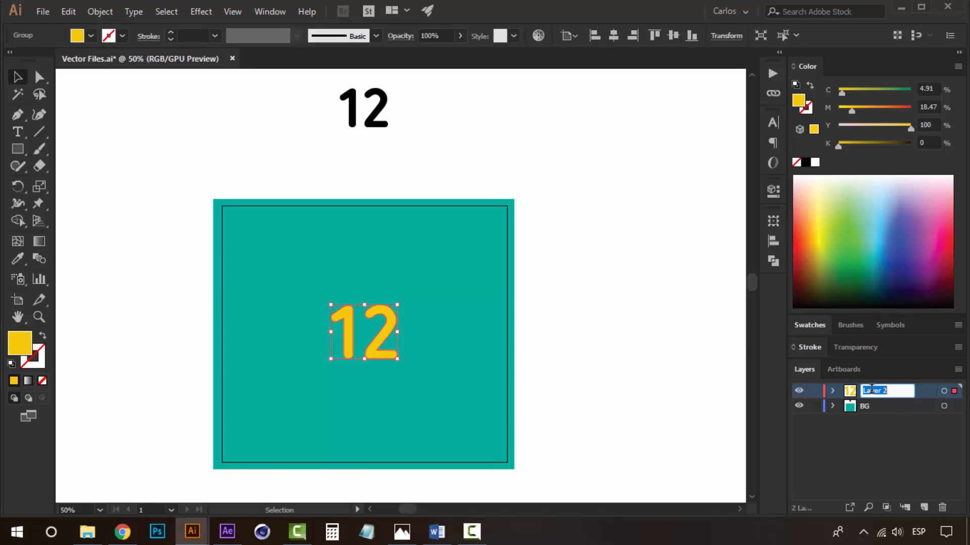
text(12)
key(Return)
click(611, 316)
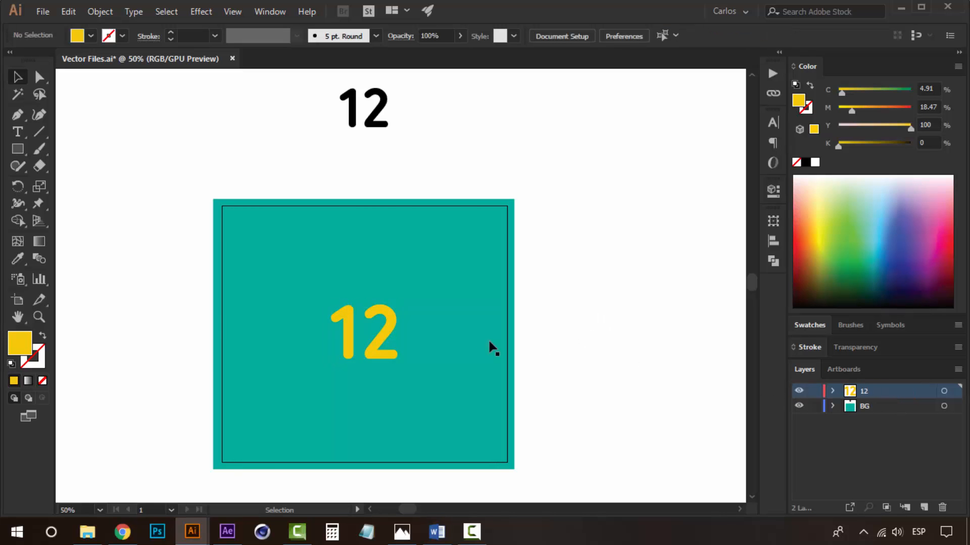
click(390, 319)
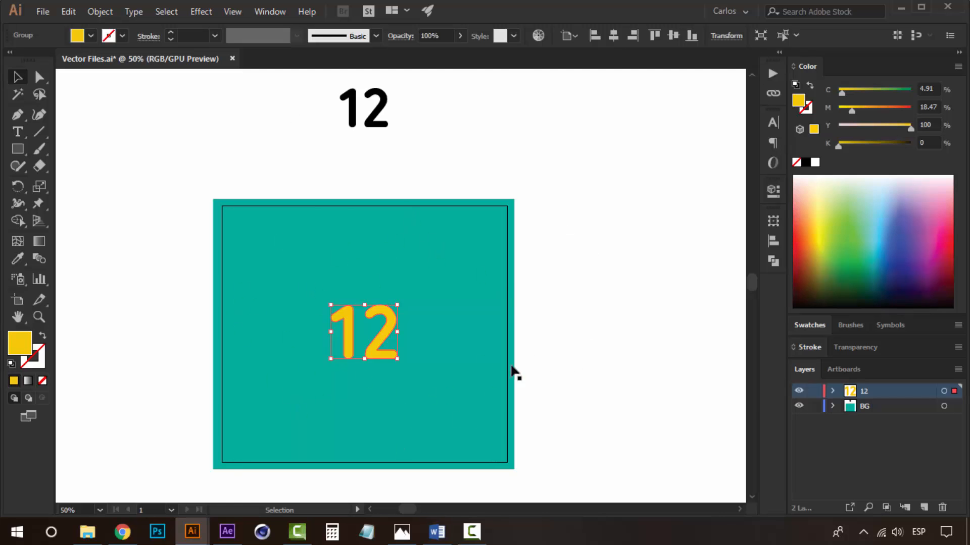
click(585, 307)
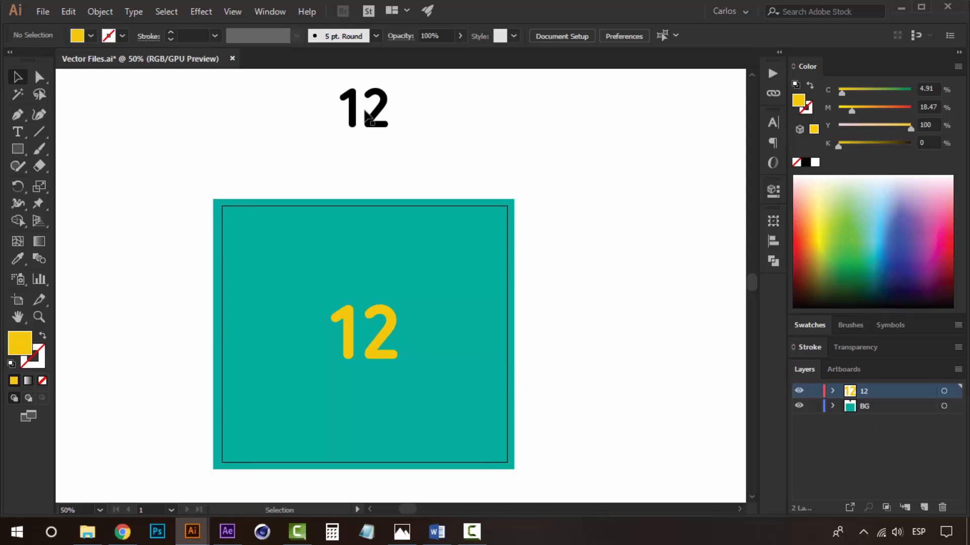
key(ctrl+space)
click(369, 325)
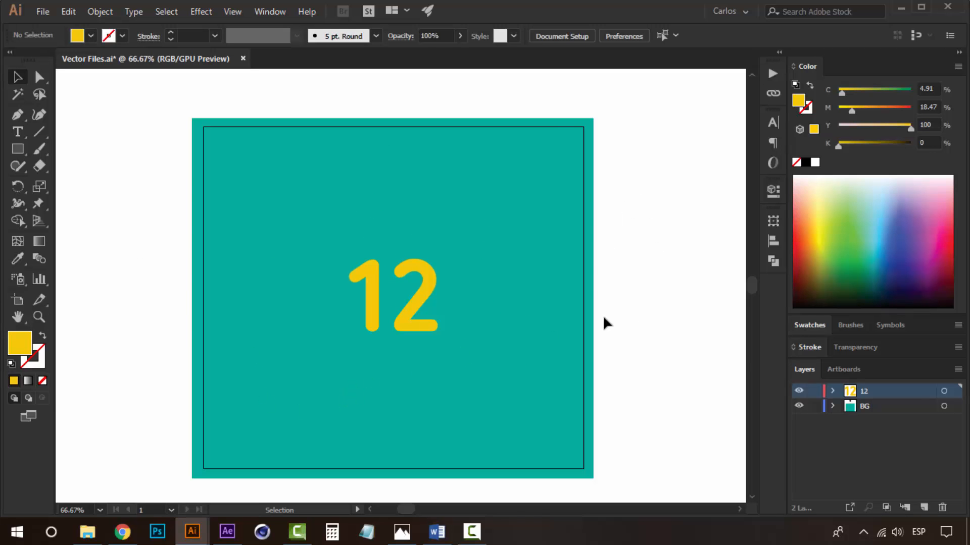
click(376, 295)
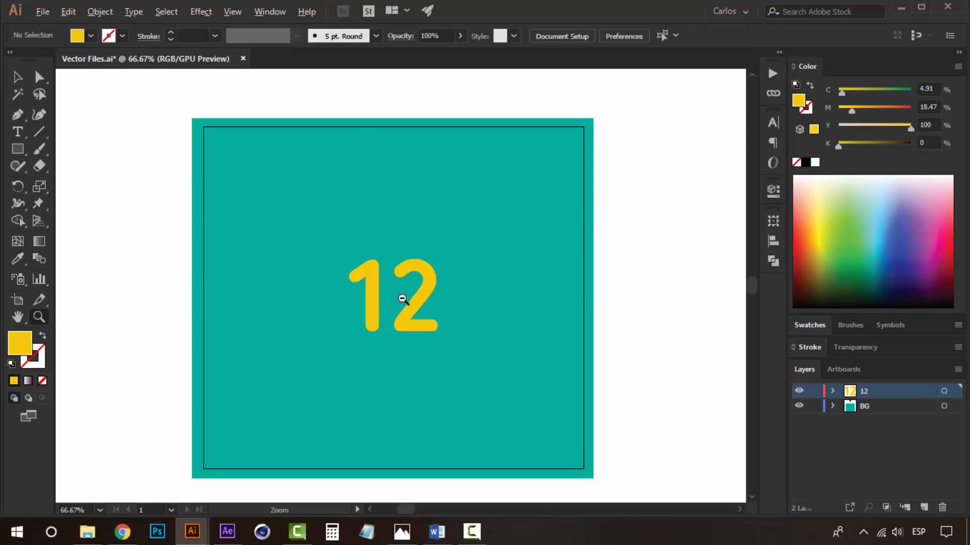
alt+click(396, 297)
alt+click(396, 297)
drag(335, 287, 382, 329)
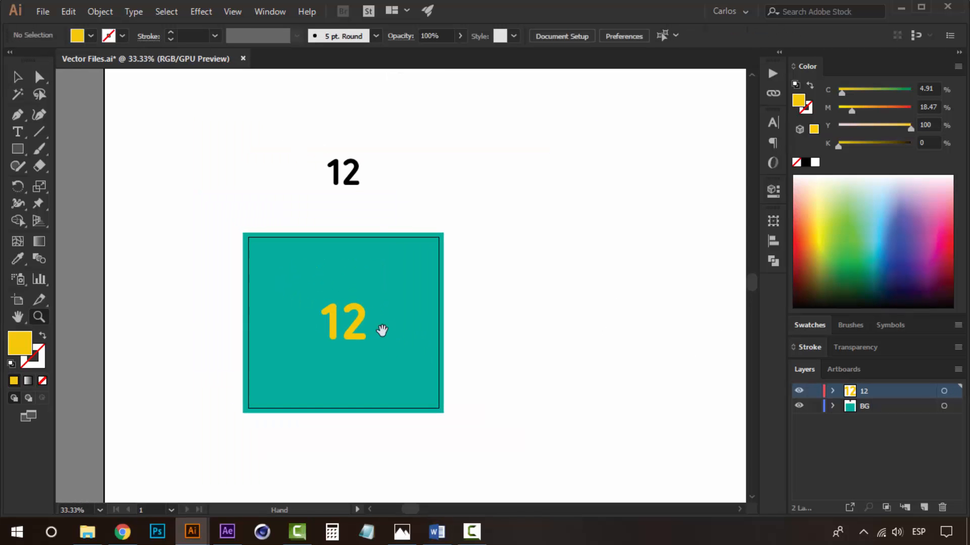
click(336, 312)
key(v)
click(426, 286)
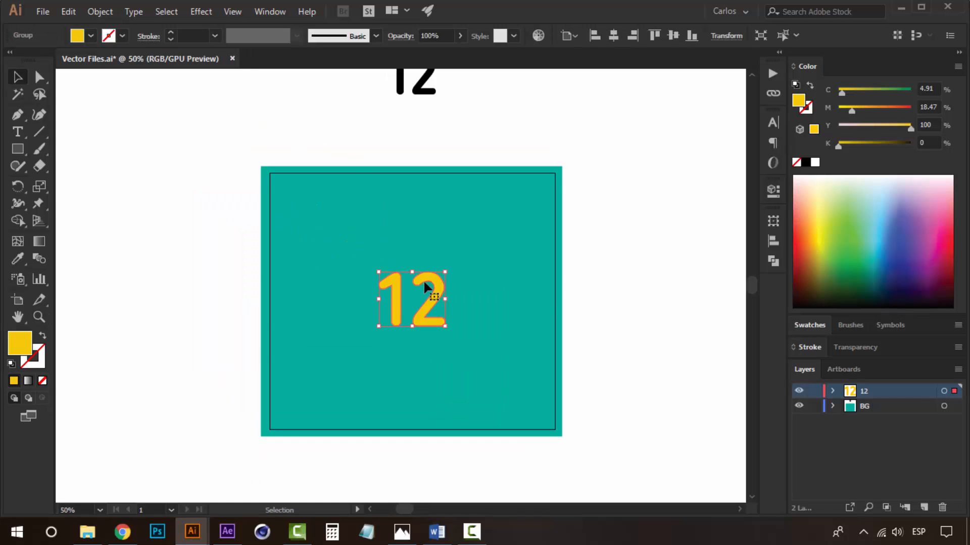
click(687, 308)
drag(619, 243, 618, 290)
key(z)
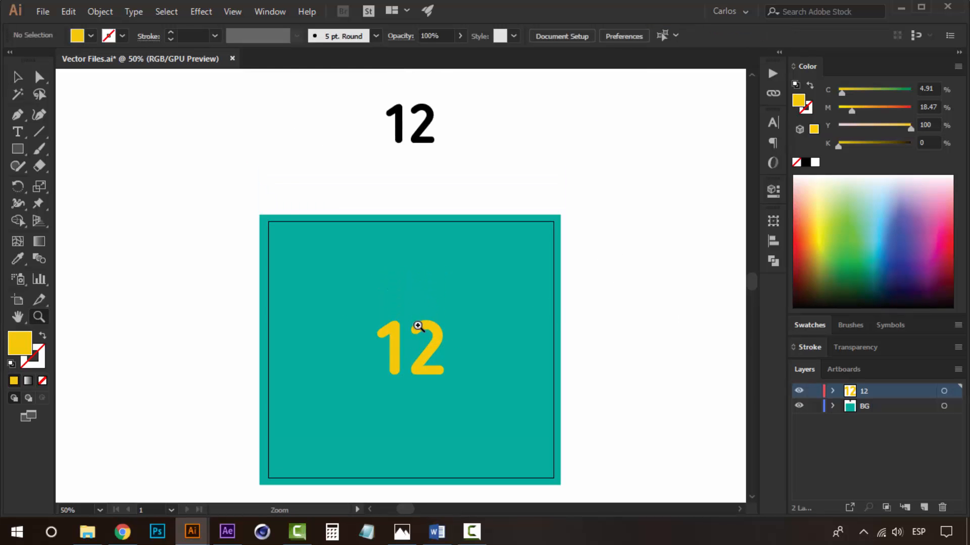
alt+click(417, 328)
drag(581, 340, 511, 341)
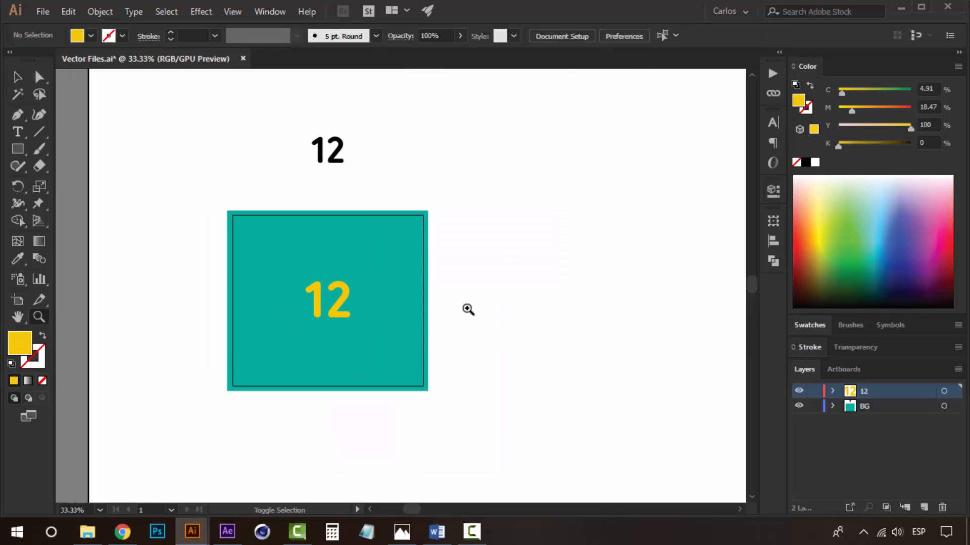
Save the document to the desktop as 12 in Adobe Illustrator format with Illustrator CC options.
key(ctrl+shift+s)
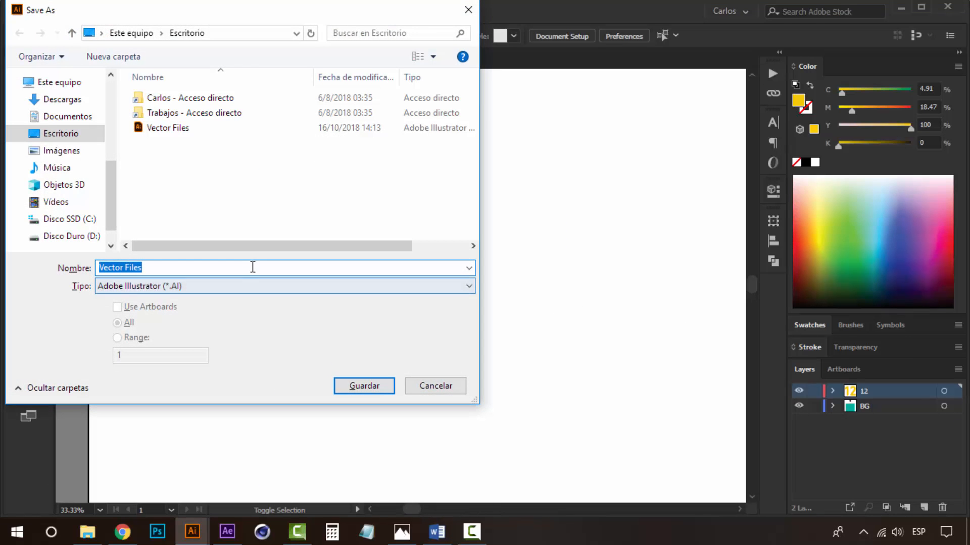
double_click(254, 267)
click(254, 267)
key(ctrl+a)
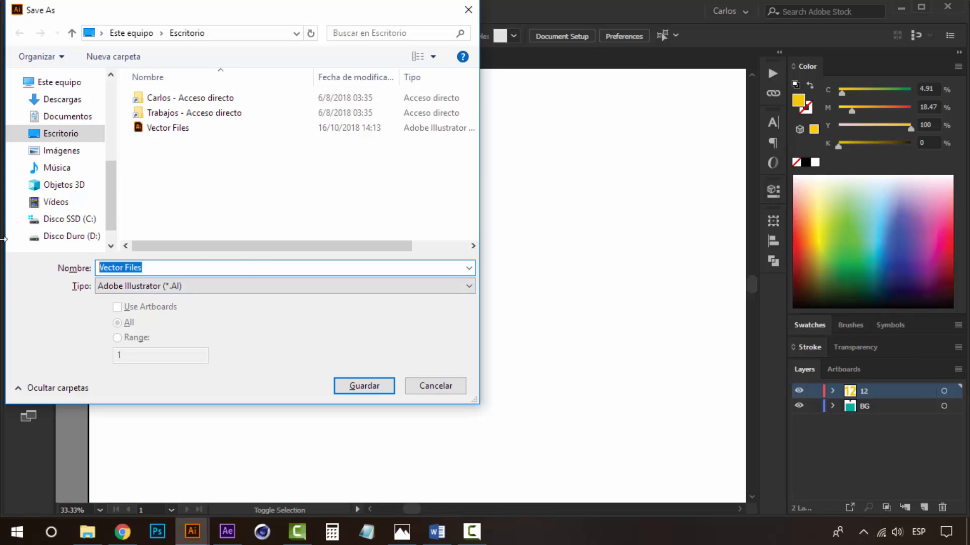
text(12)
click(375, 390)
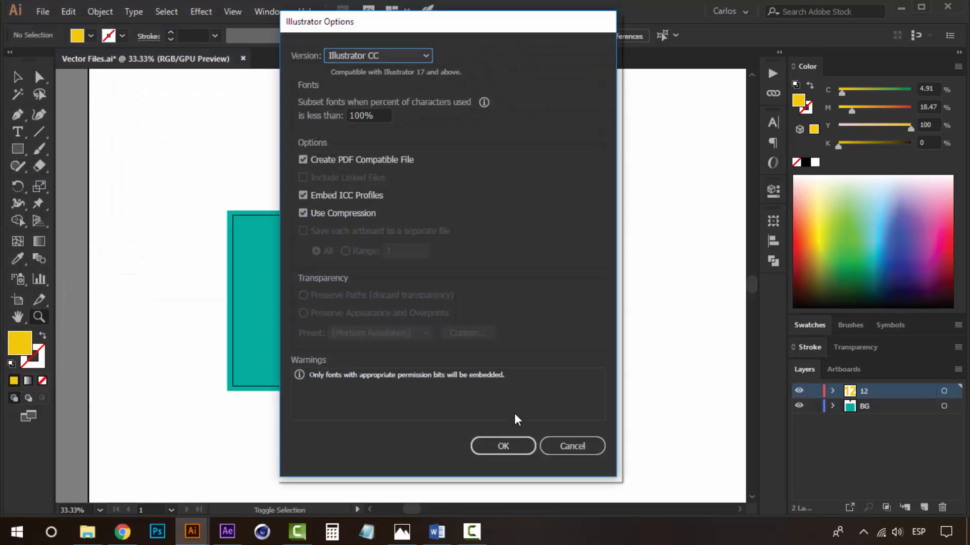
click(509, 450)
click(497, 271)
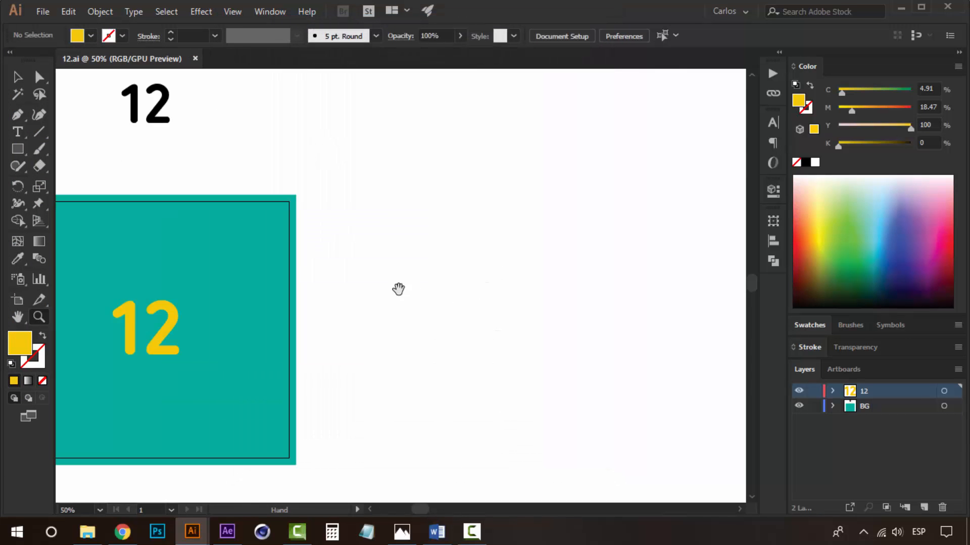
Fill the background rectangle with the yellow swatch.
drag(228, 316, 483, 294)
alt+click(449, 286)
drag(383, 336, 497, 323)
key(v)
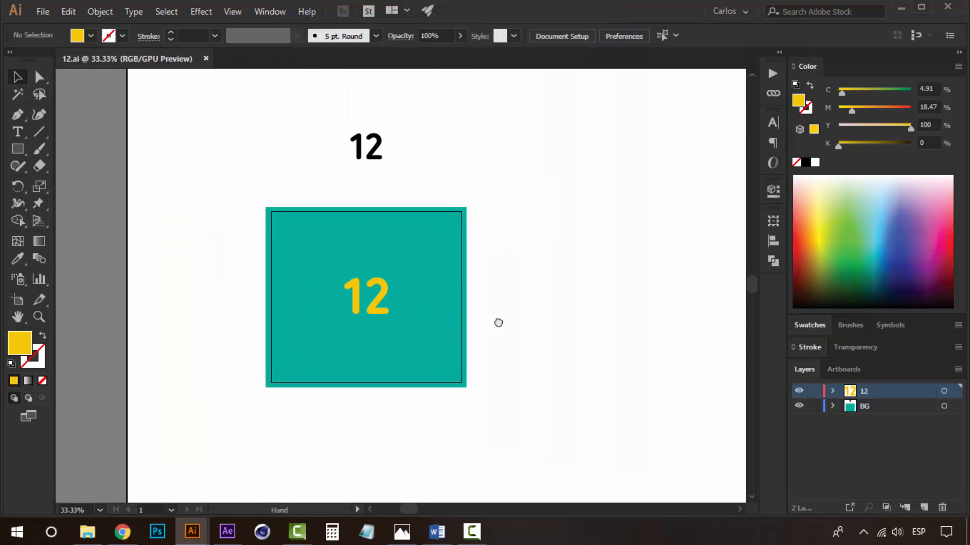
key(z)
click(355, 305)
drag(433, 262, 395, 307)
key(v)
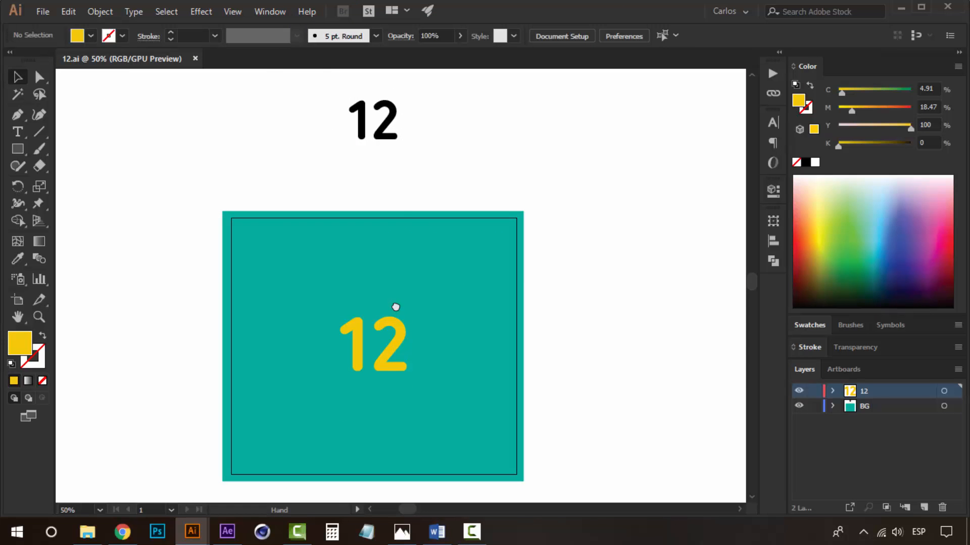
click(397, 132)
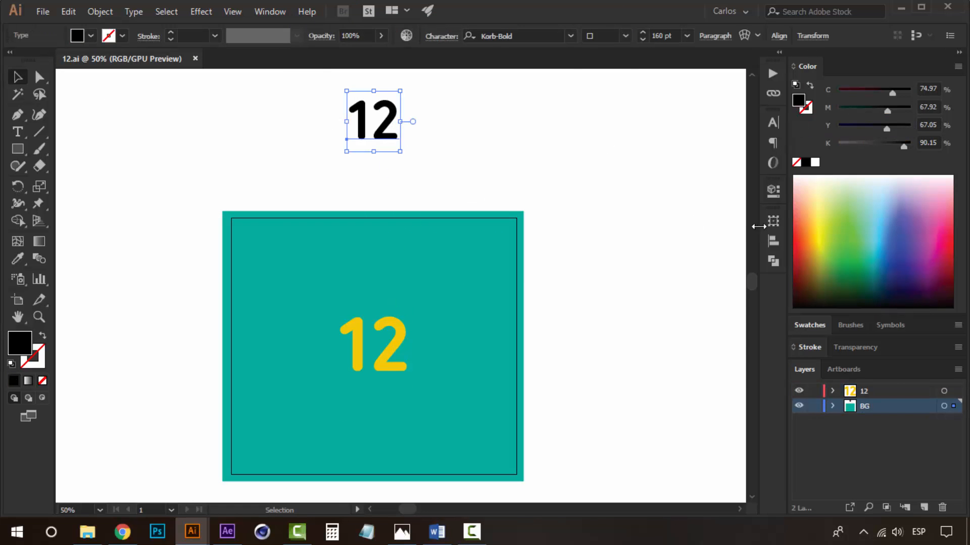
click(447, 337)
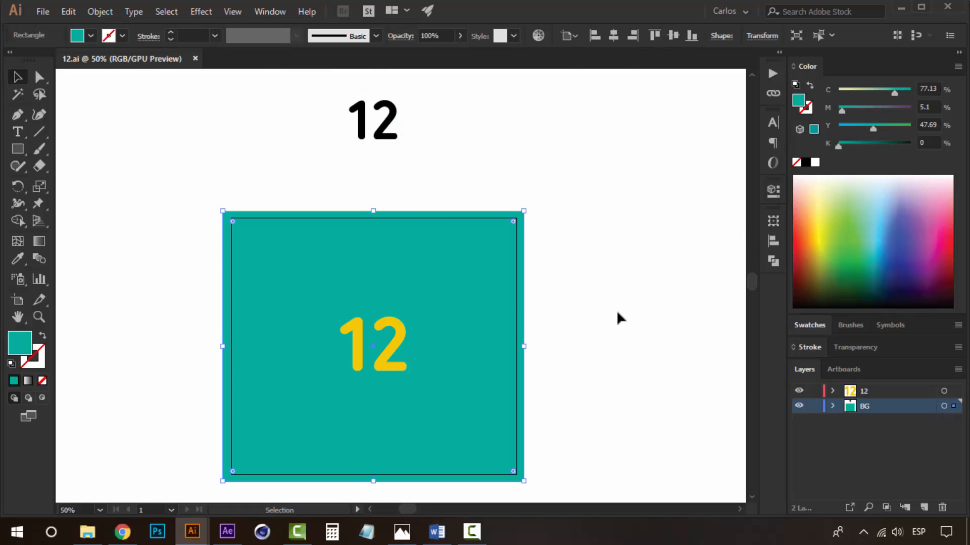
key(space)
drag(623, 335, 619, 323)
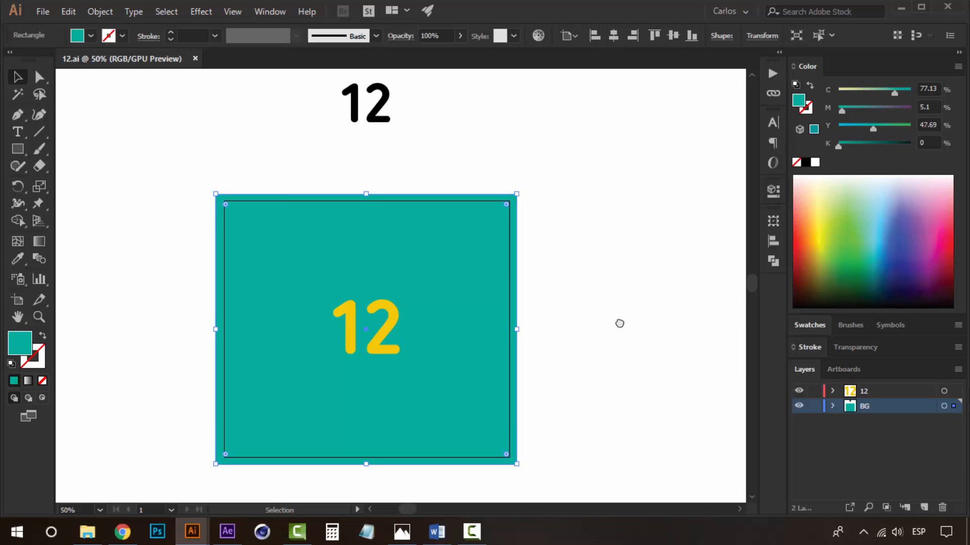
click(649, 248)
click(505, 297)
click(809, 325)
click(806, 302)
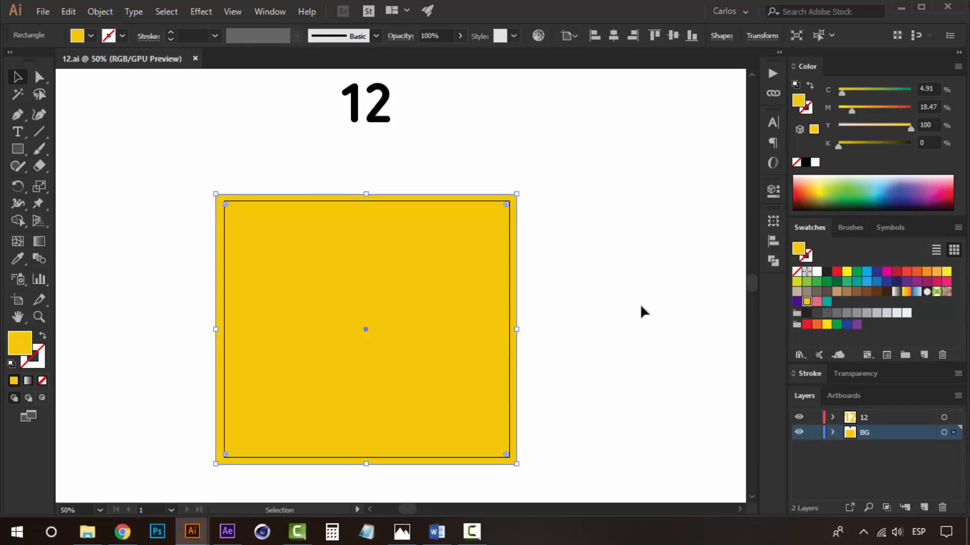
click(640, 304)
Delete the yellow 12 and move the black 12 into the centre of the yellow square.
click(387, 323)
key(Delete)
drag(373, 114, 373, 343)
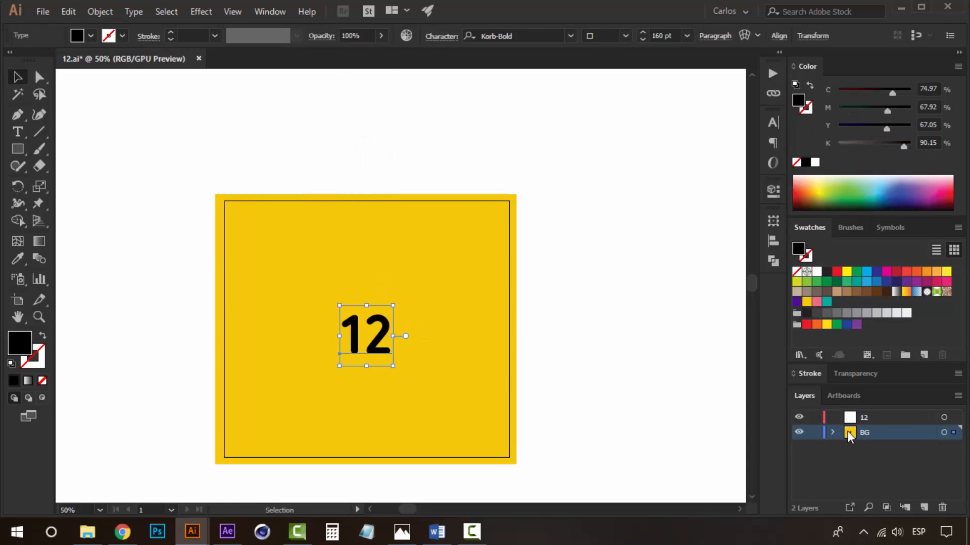
Send the black 12 to the 12 layer.
right_click(351, 332)
mouse_move(449, 259)
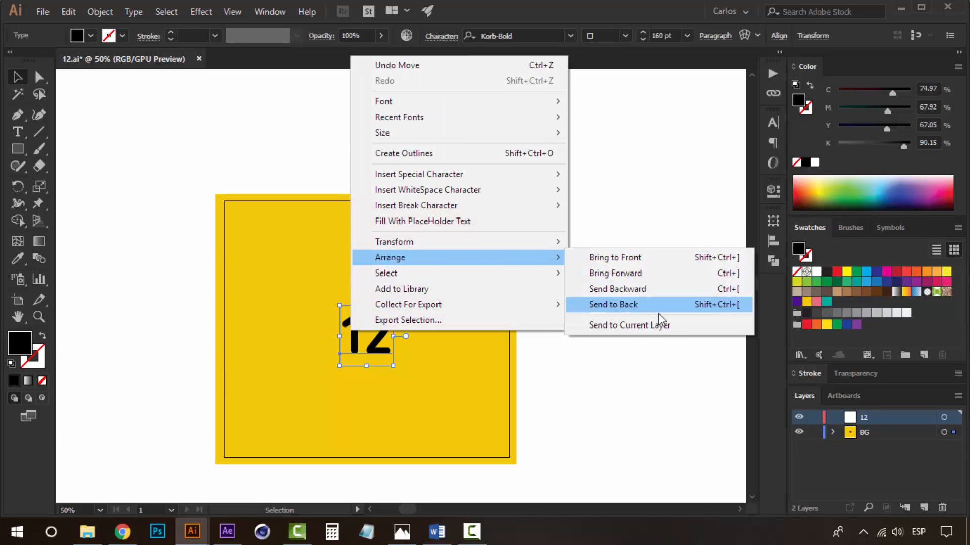
click(654, 324)
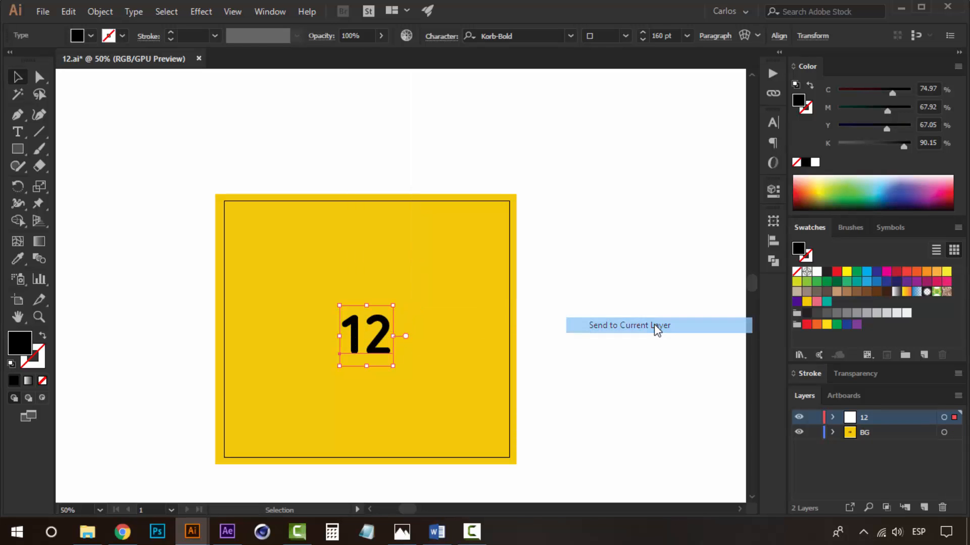
Set the black 12's font size to 180 pt.
click(772, 123)
click(640, 180)
text(1)
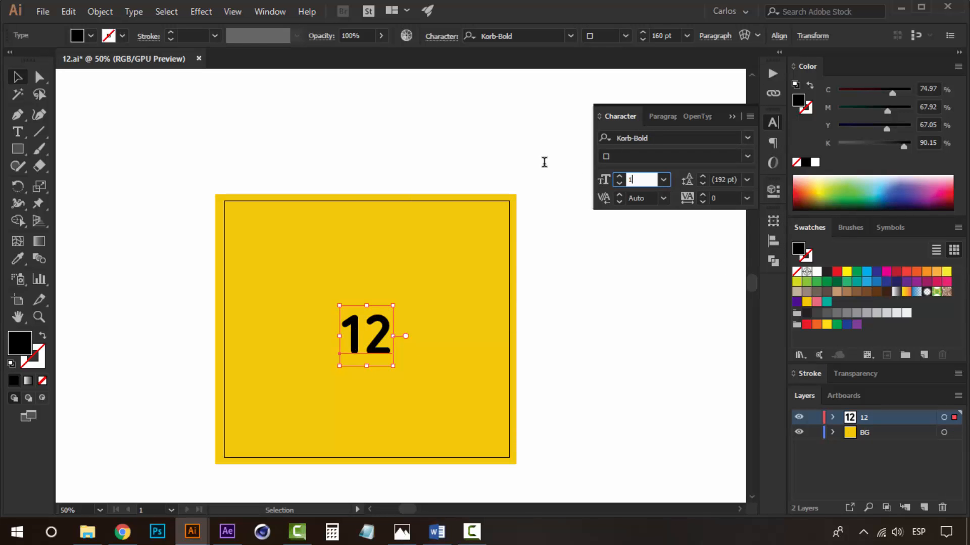
text(80)
key(Return)
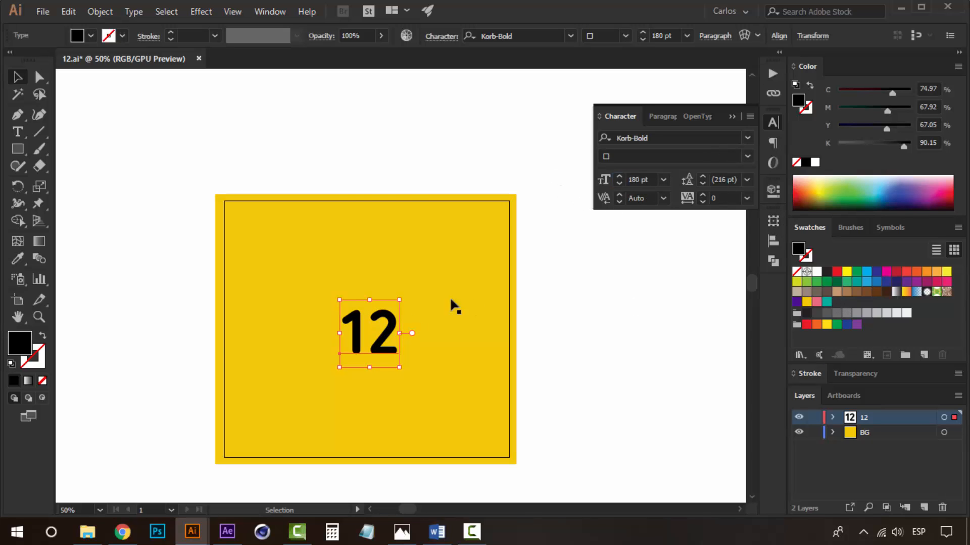
Edit the number's second digit so the text reads 11.
double_click(372, 331)
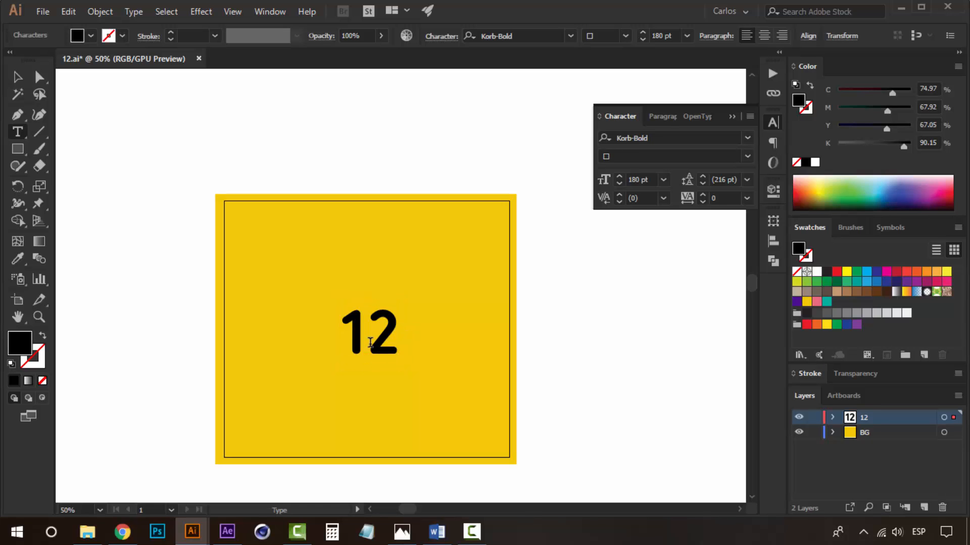
drag(370, 343, 424, 333)
text(1)
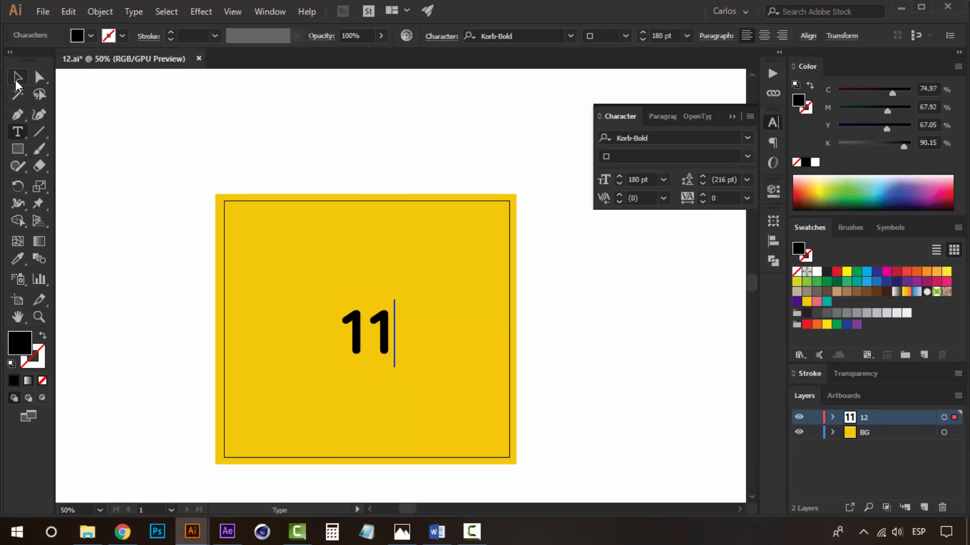
click(17, 78)
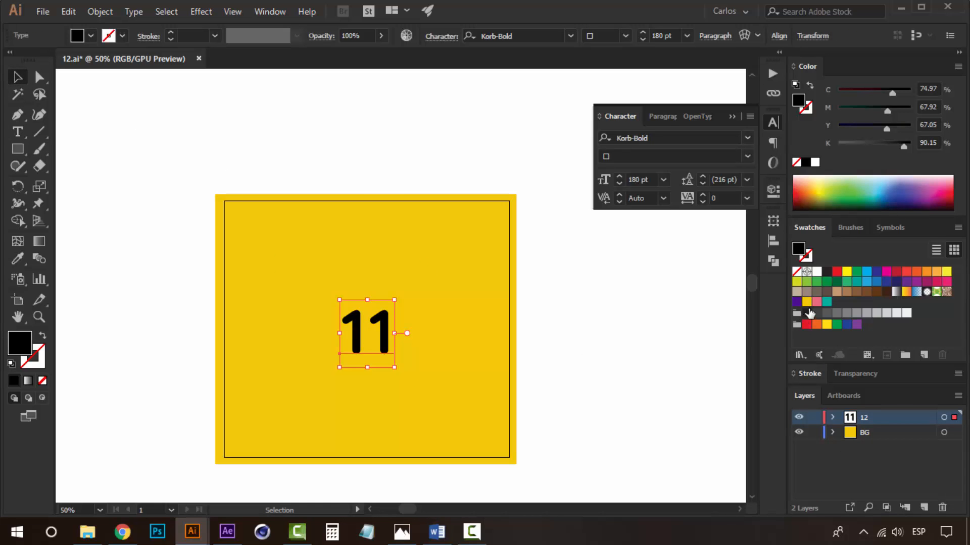
Fill the 11 with the pink swatch.
click(816, 302)
click(605, 293)
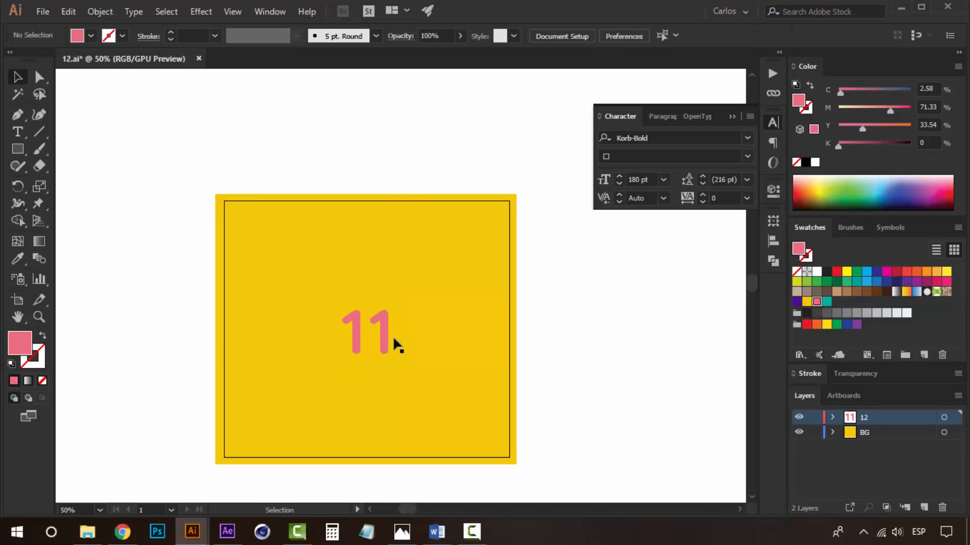
click(387, 334)
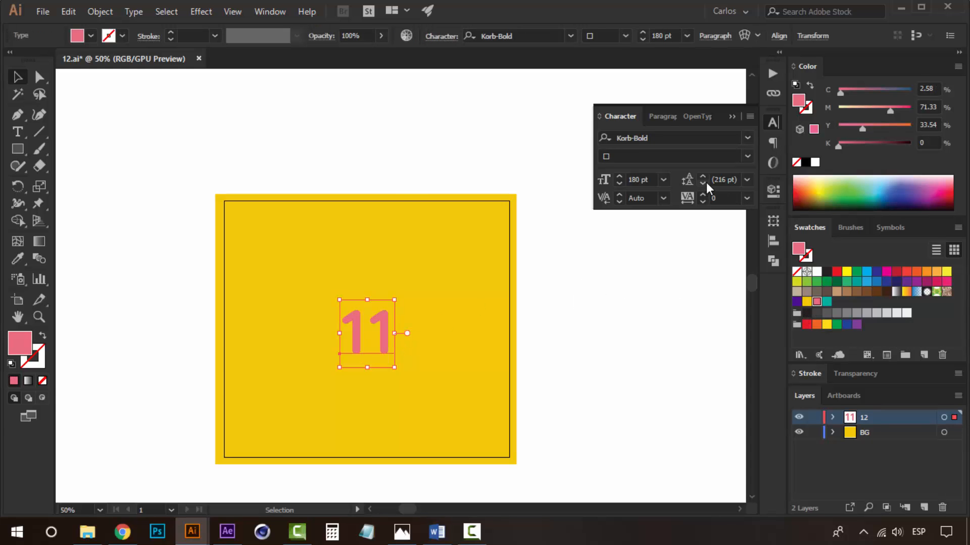
Set the 11's tracking to -50.
click(703, 202)
click(702, 202)
click(703, 202)
click(703, 201)
click(747, 198)
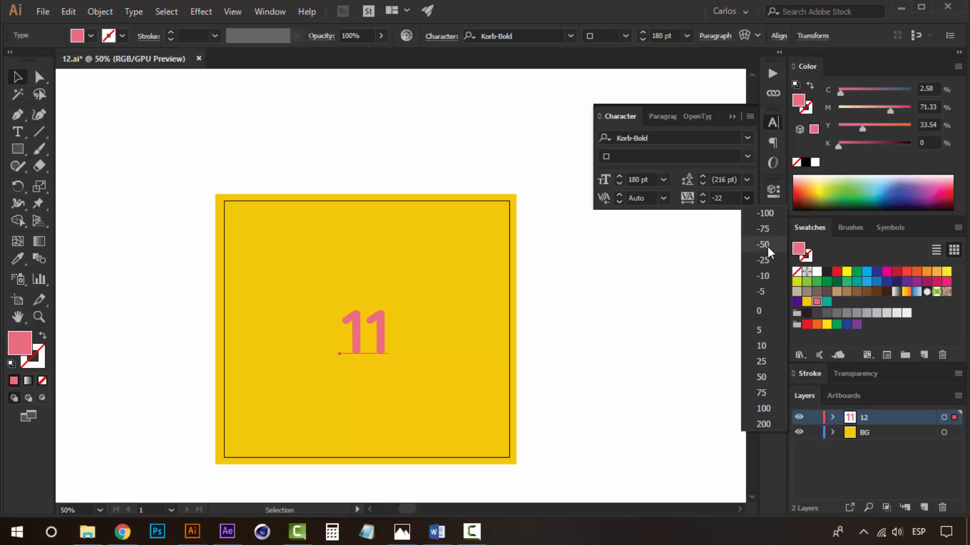
click(768, 244)
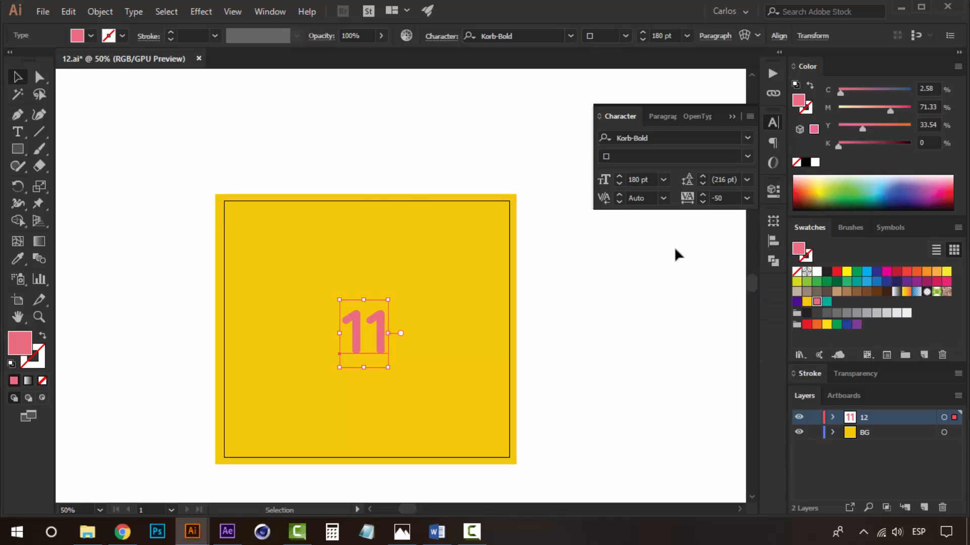
Align the 11 to the centre of the artboard horizontally and vertically.
click(670, 273)
click(378, 328)
click(773, 241)
click(719, 251)
click(632, 251)
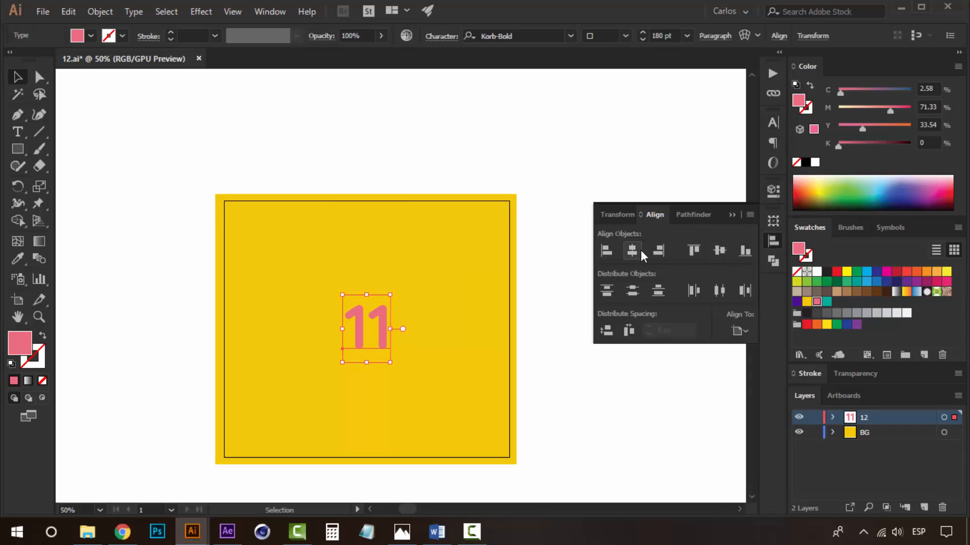
click(735, 215)
click(596, 296)
Duplicate the 11 above the artboard as a backup and convert the original 11 to outlines.
drag(379, 320, 396, 97)
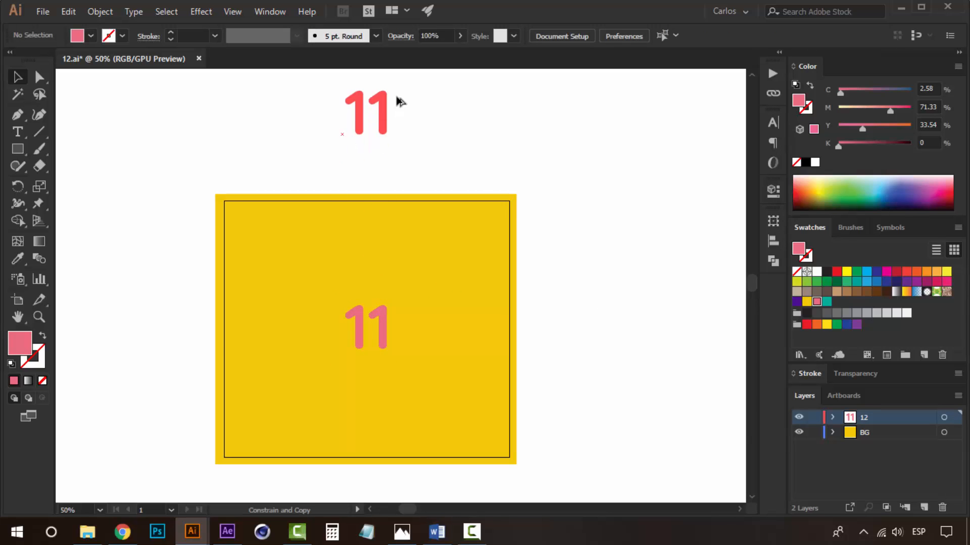
click(378, 328)
key(ctrl+shift+a)
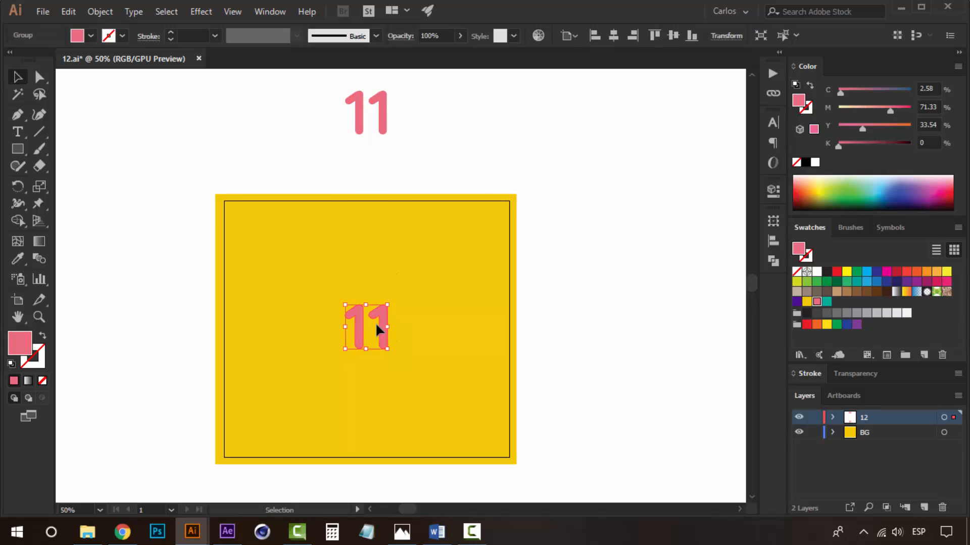
View the reference Comp-1.gif animation in the Photos app, then return to Illustrator.
drag(484, 358, 452, 351)
key(z)
click(357, 283)
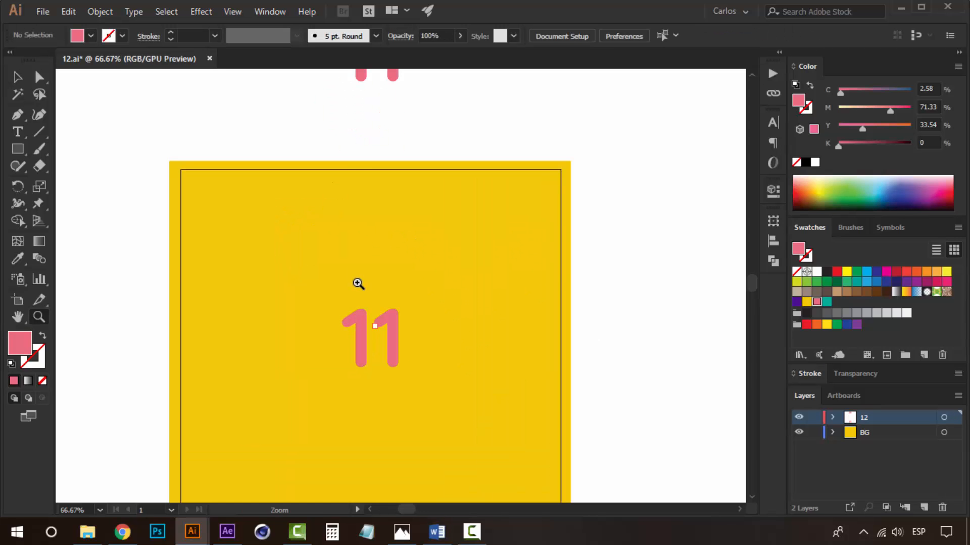
drag(394, 284, 358, 198)
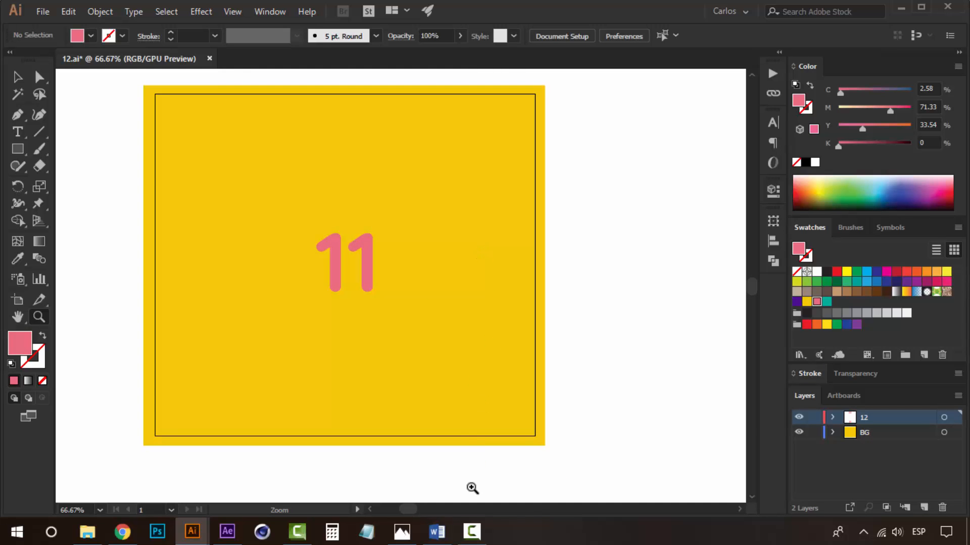
drag(484, 202, 467, 240)
click(402, 532)
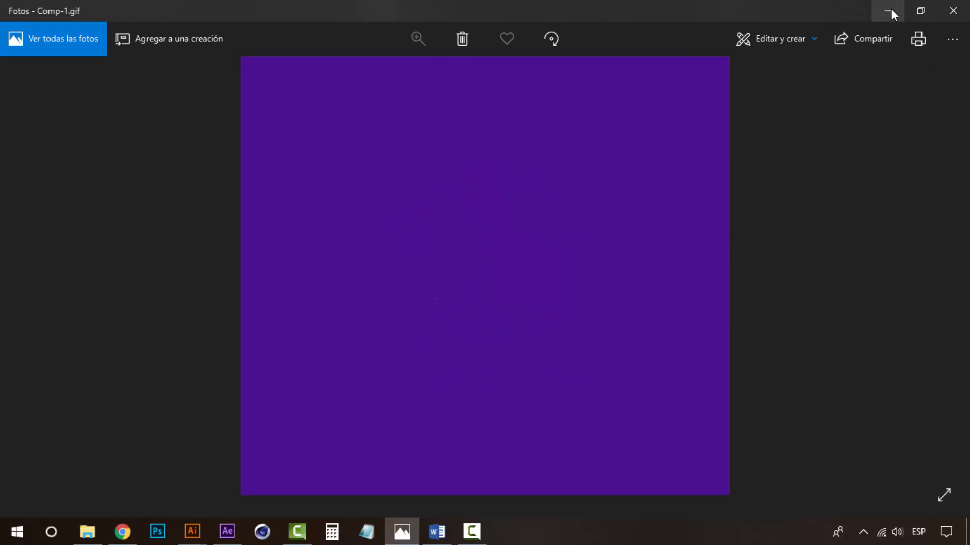
click(891, 9)
drag(406, 229, 424, 241)
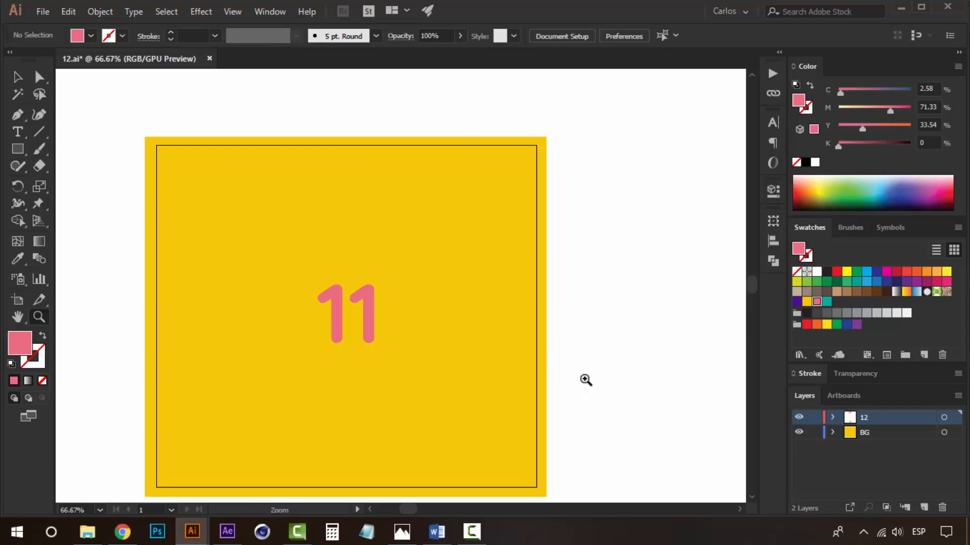
Save the document as 11 in Adobe Illustrator format with the default options.
key(ctrl+shift+s)
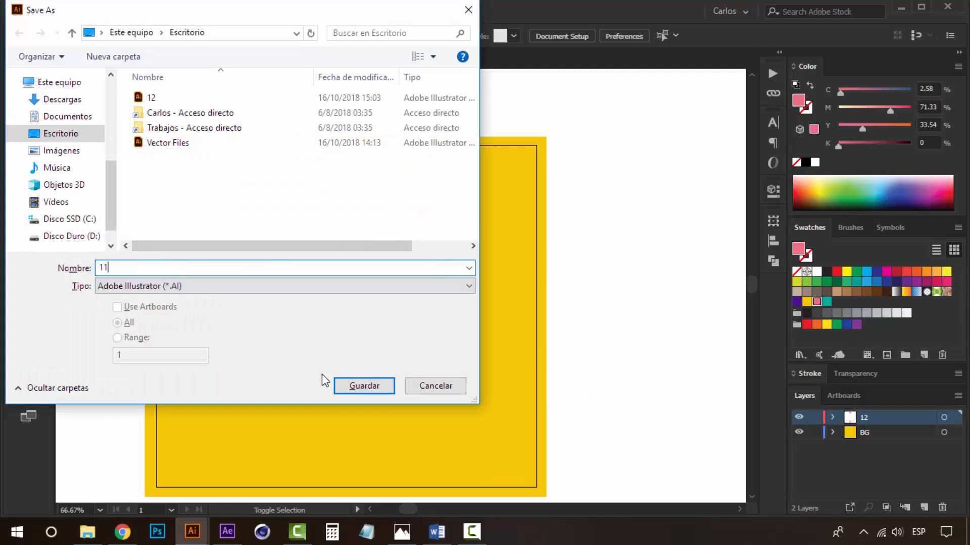
click(368, 385)
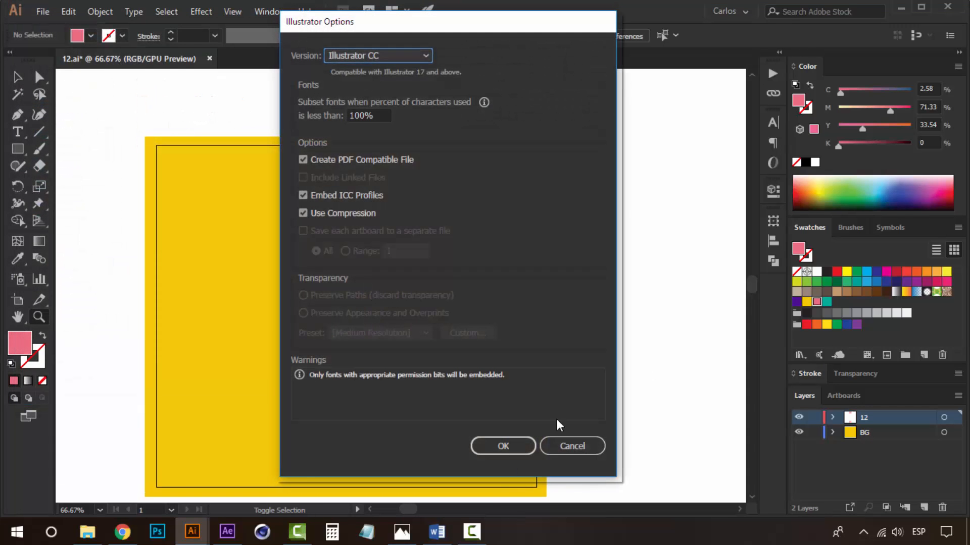
click(503, 446)
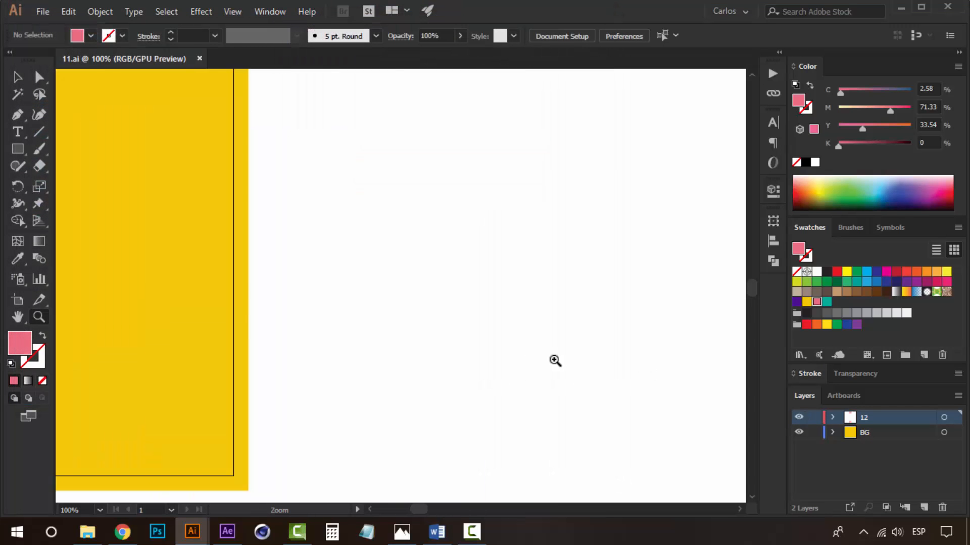
Rename the 12 layer to 11.
alt+click(259, 311)
alt+click(259, 310)
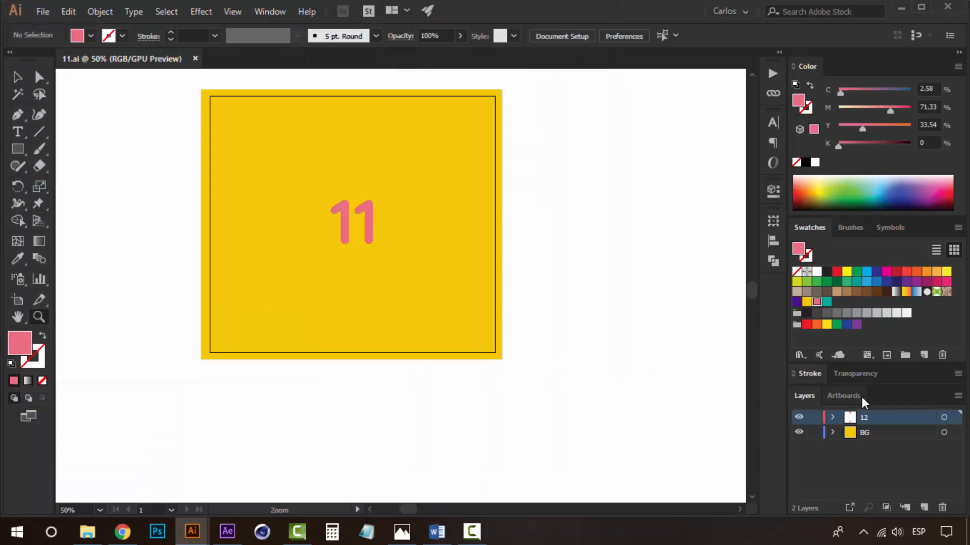
double_click(860, 416)
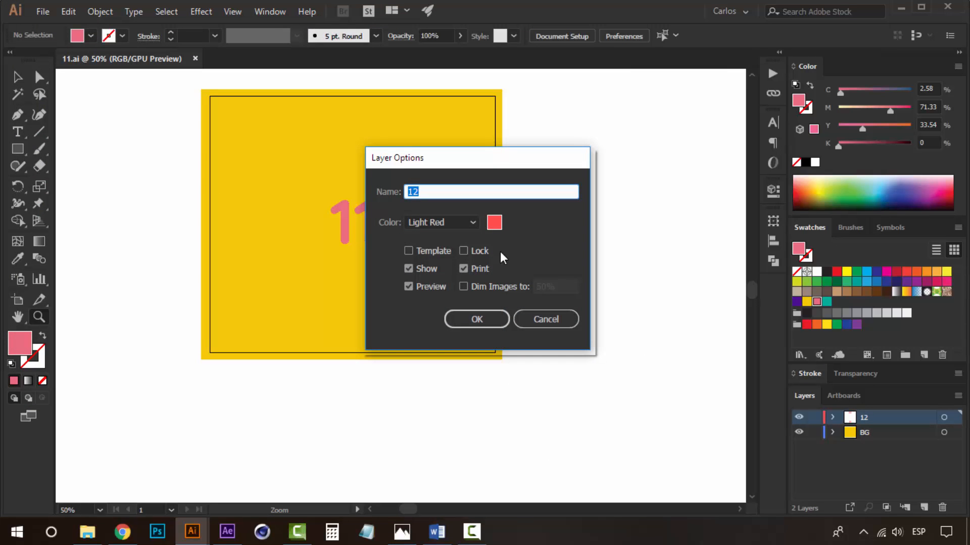
text(11)
click(476, 319)
drag(507, 252, 530, 286)
key(v)
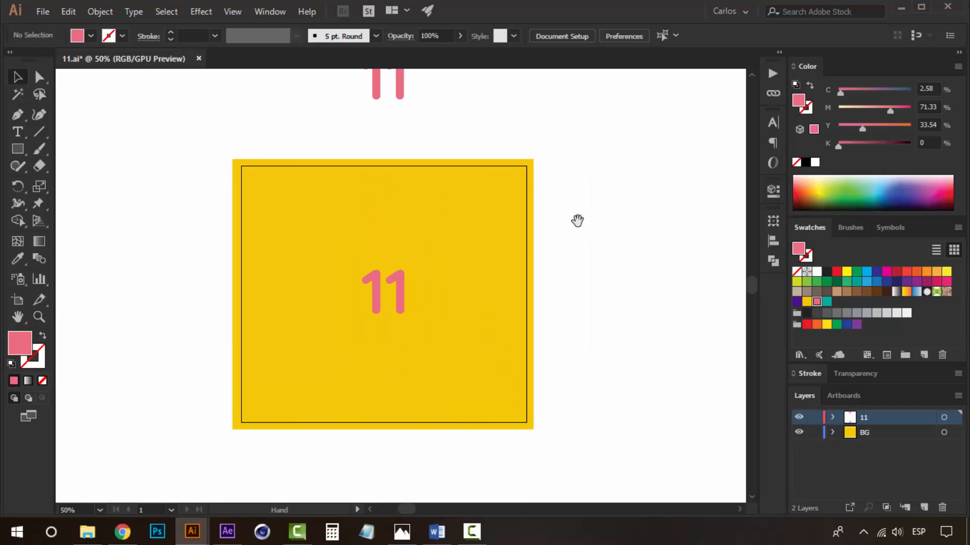
drag(577, 221, 601, 272)
drag(465, 164, 408, 177)
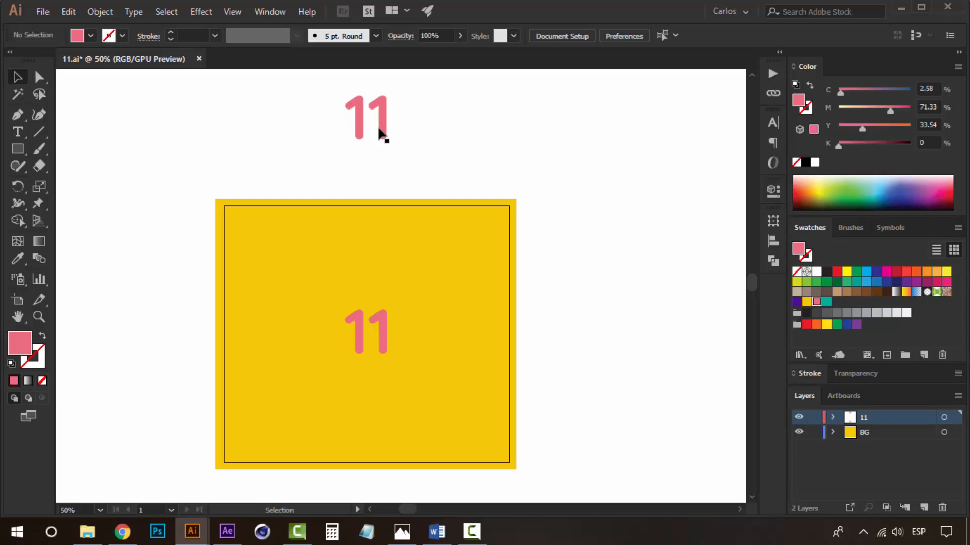
key(z)
click(394, 327)
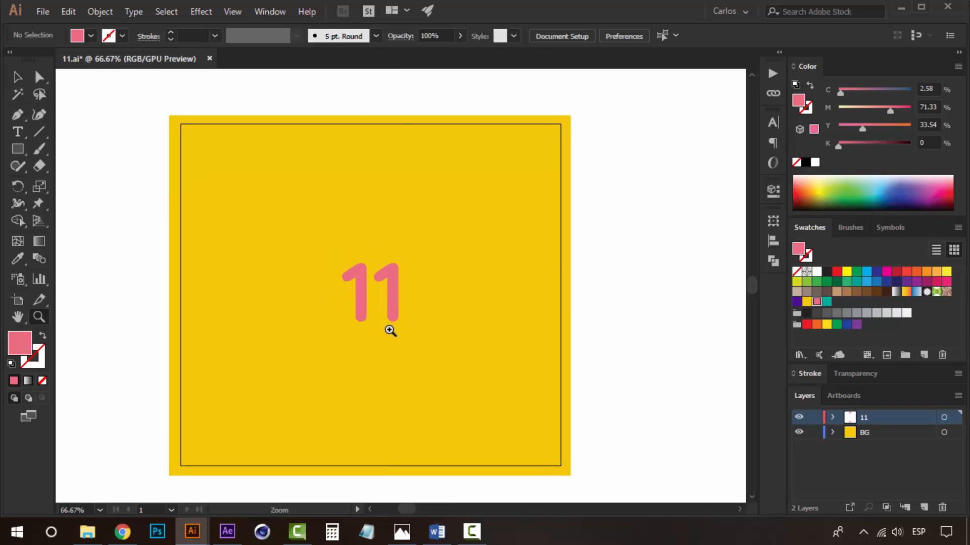
key(v)
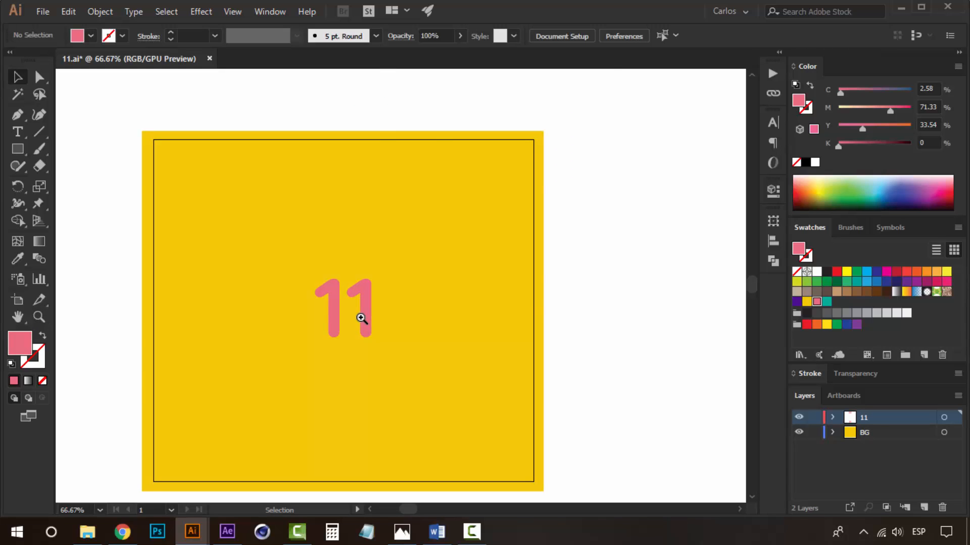
Draw a short vertical line on the empty canvas beside the artboard.
click(39, 132)
drag(498, 277, 226, 256)
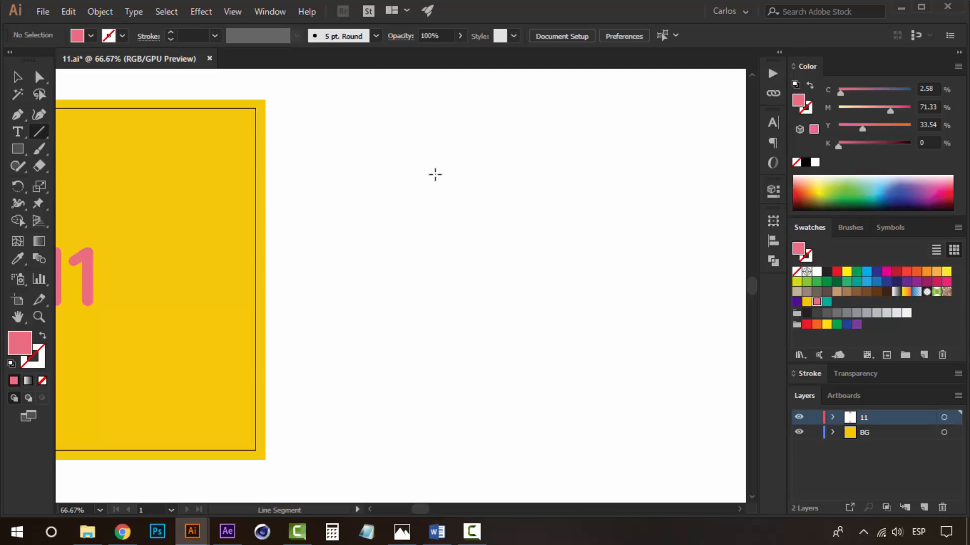
drag(434, 164, 439, 218)
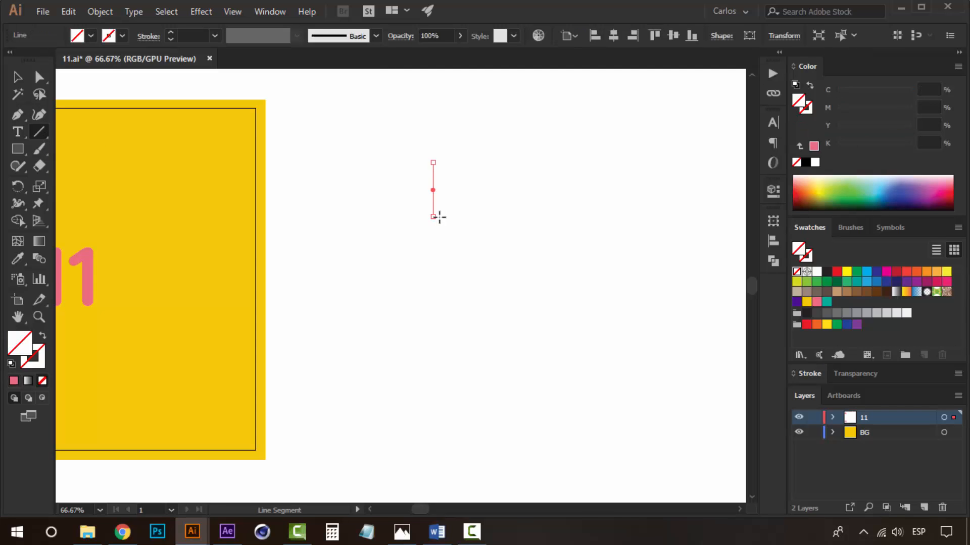
Give the line a teal stroke of 10 pt with round caps and no fill.
click(827, 303)
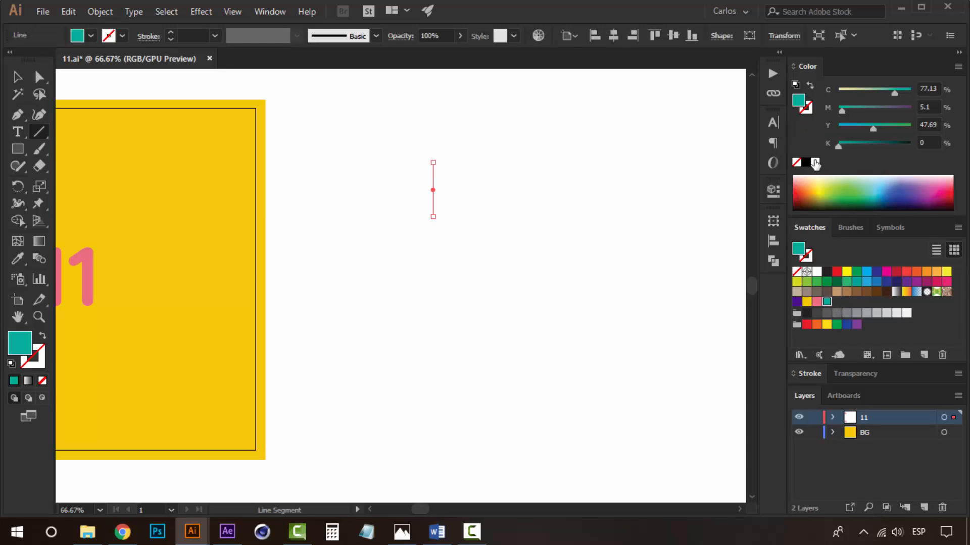
click(810, 86)
click(811, 370)
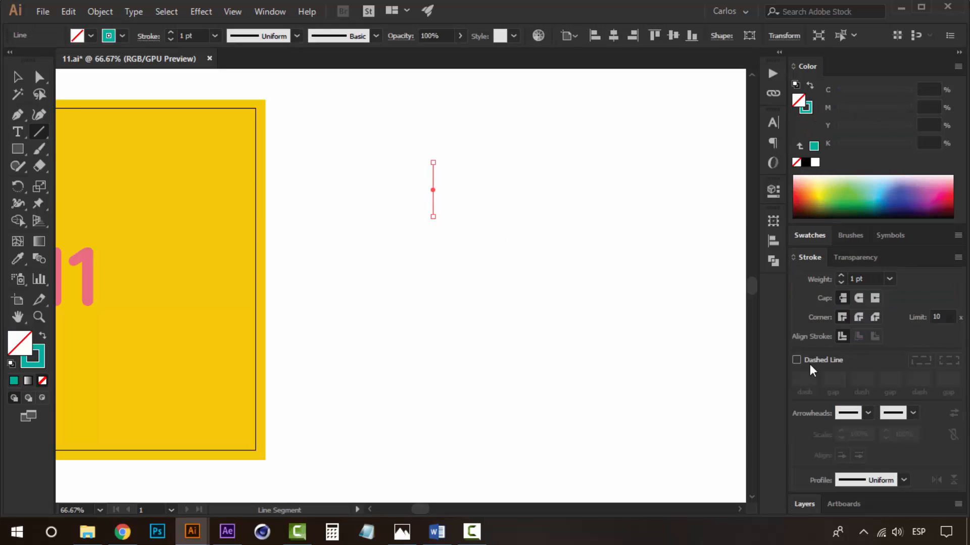
click(890, 278)
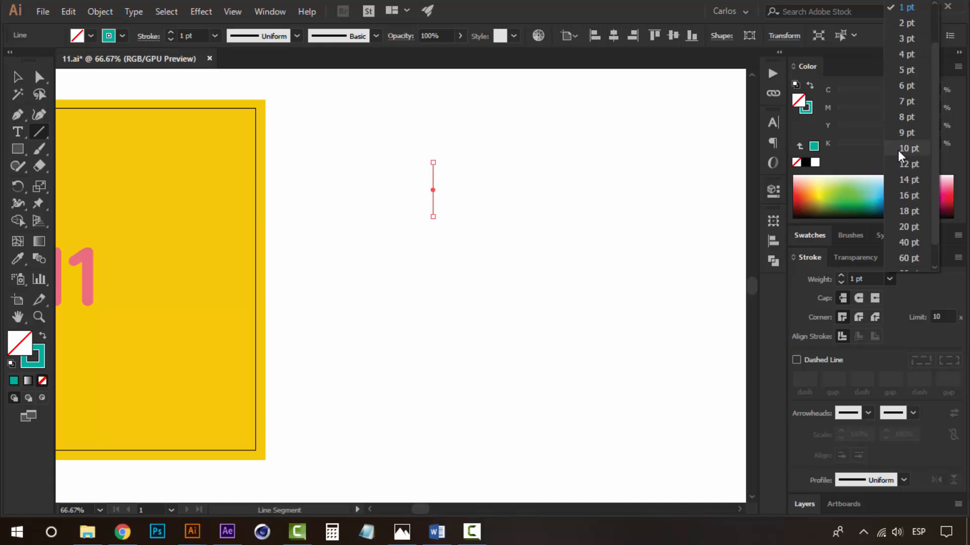
click(913, 150)
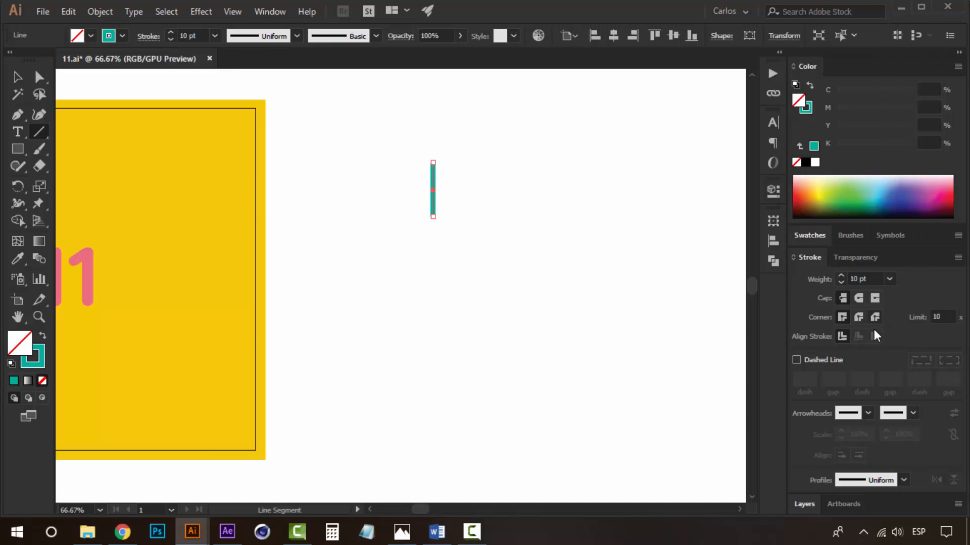
click(859, 299)
Lengthen the line by moving its top endpoint upward.
key(z)
click(407, 207)
click(407, 207)
key(a)
click(482, 343)
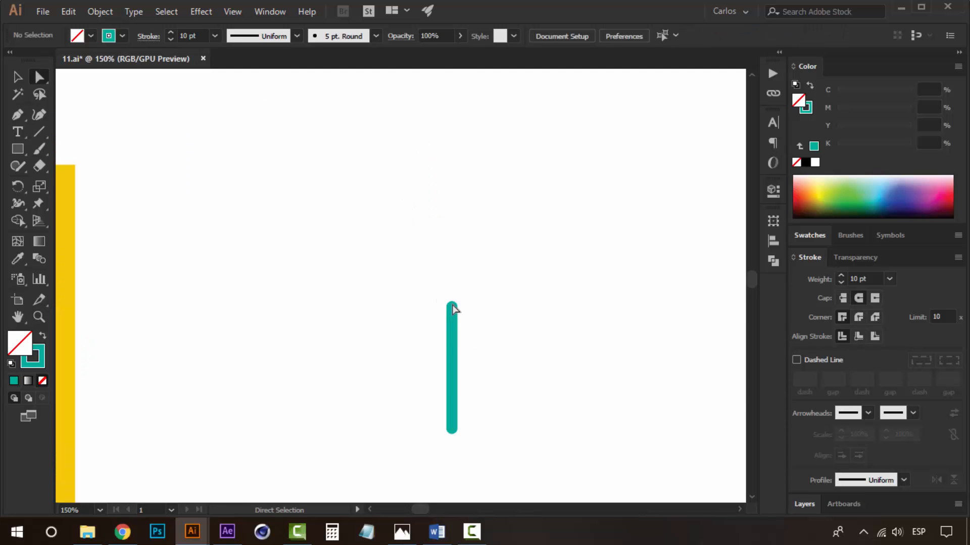
drag(452, 307, 453, 262)
click(485, 344)
key(space)
drag(484, 346, 426, 306)
click(393, 262)
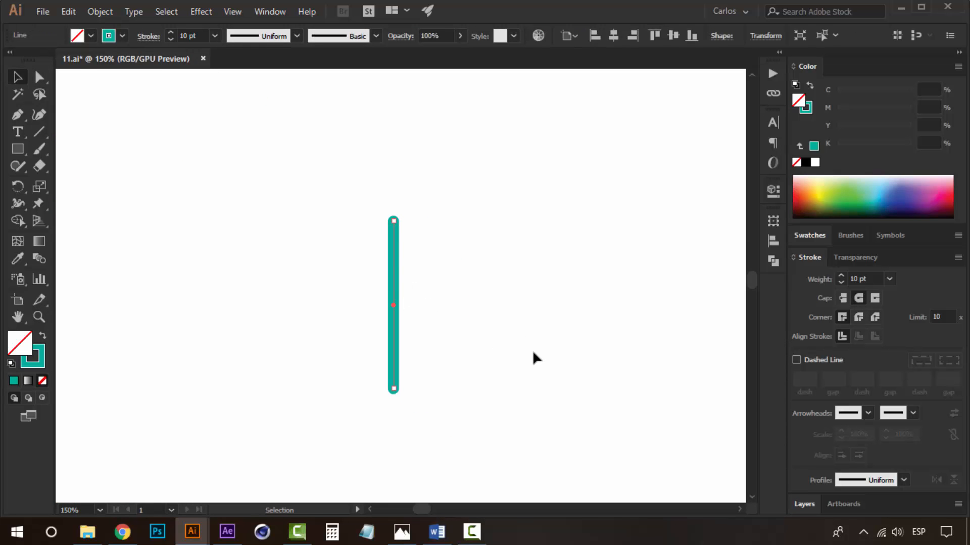
click(533, 355)
Draw a square around the top of the line and give it round corner joins.
click(17, 149)
click(83, 147)
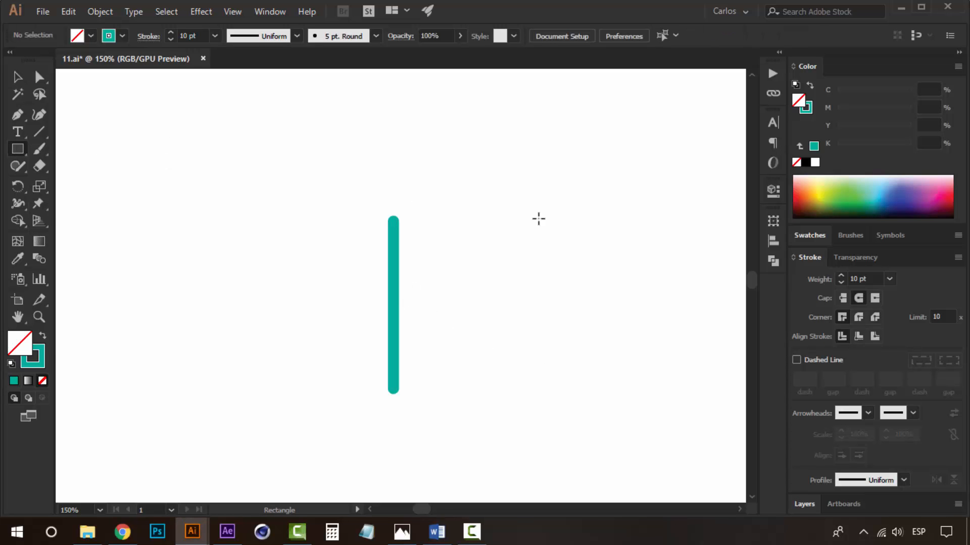
drag(391, 201, 365, 160)
key(v)
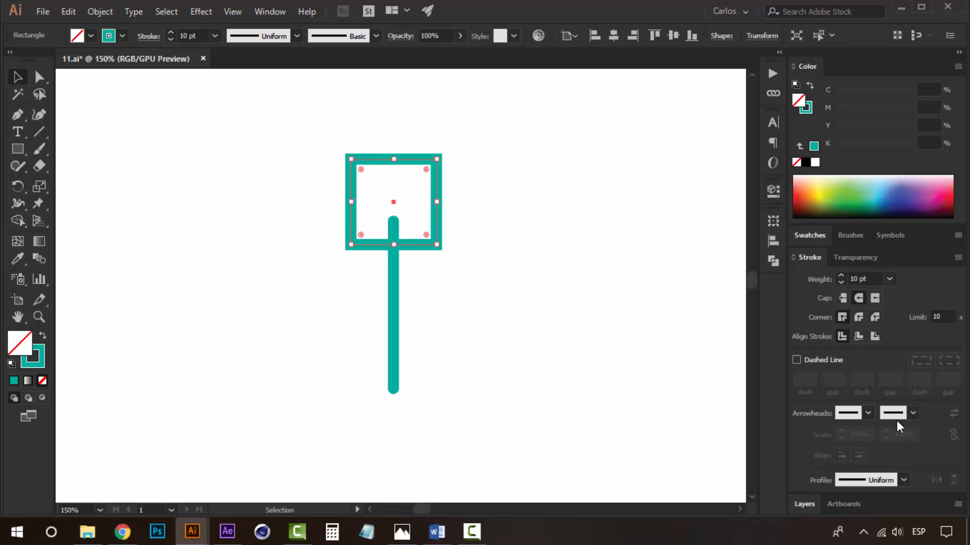
click(856, 317)
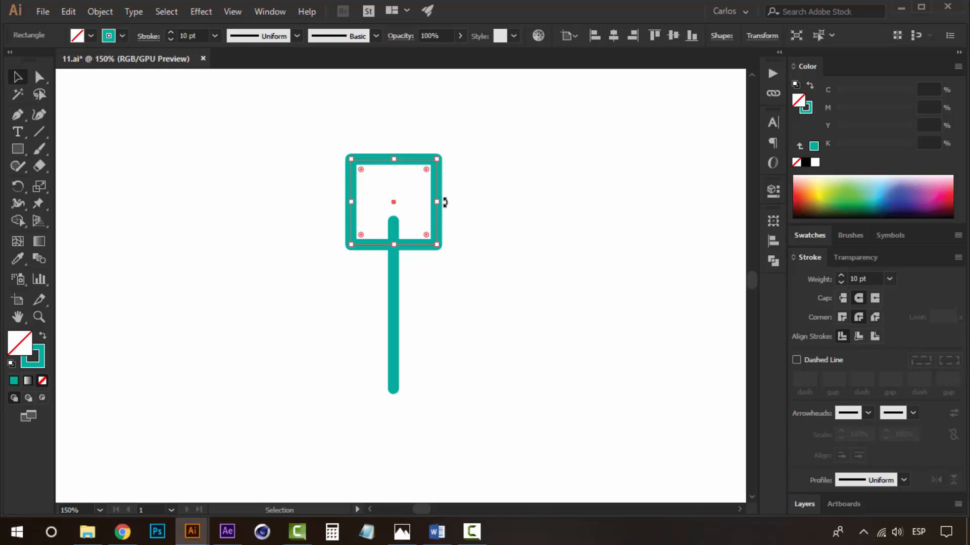
Rotate the square 45° into a diamond and position it over the line's top.
drag(445, 202, 438, 172)
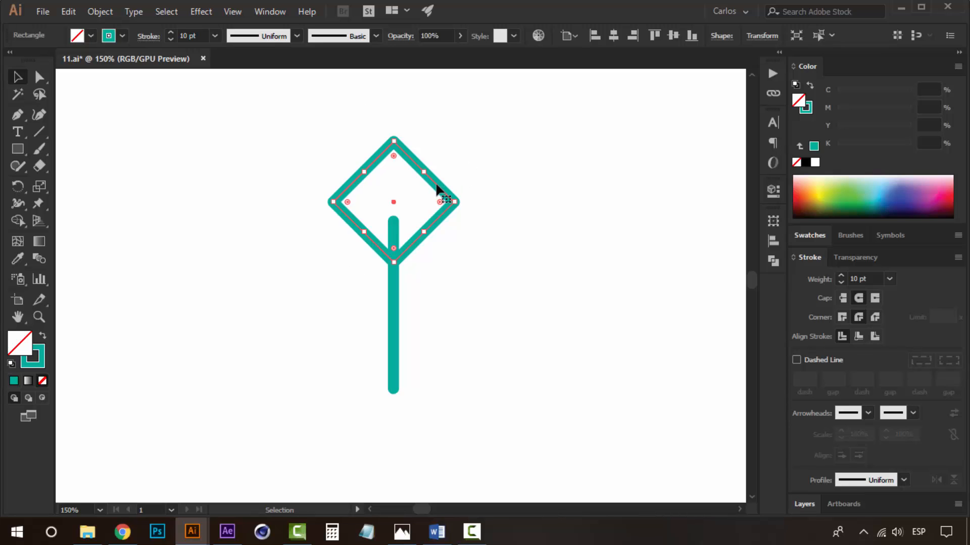
drag(437, 185, 439, 199)
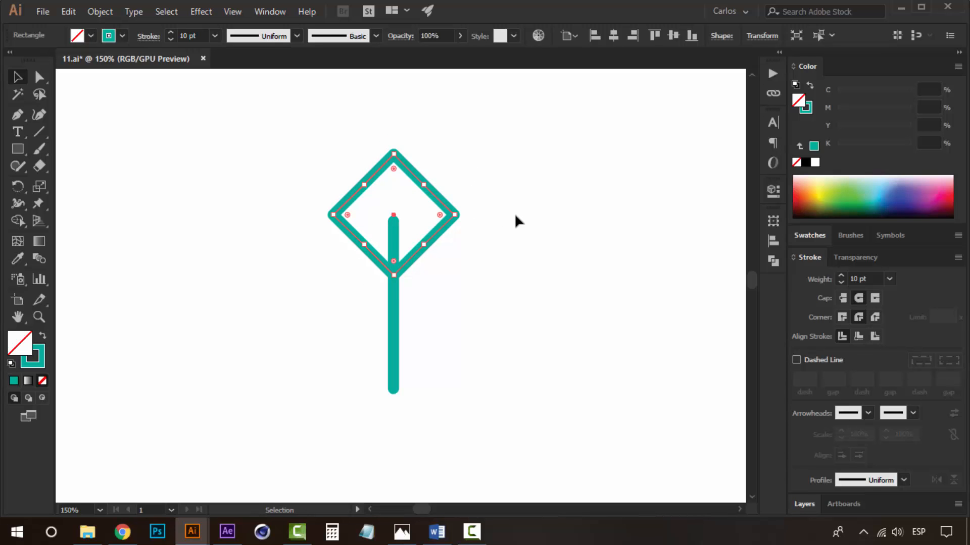
click(514, 213)
Delete the diamond's top anchor point to leave an open V shape.
key(a)
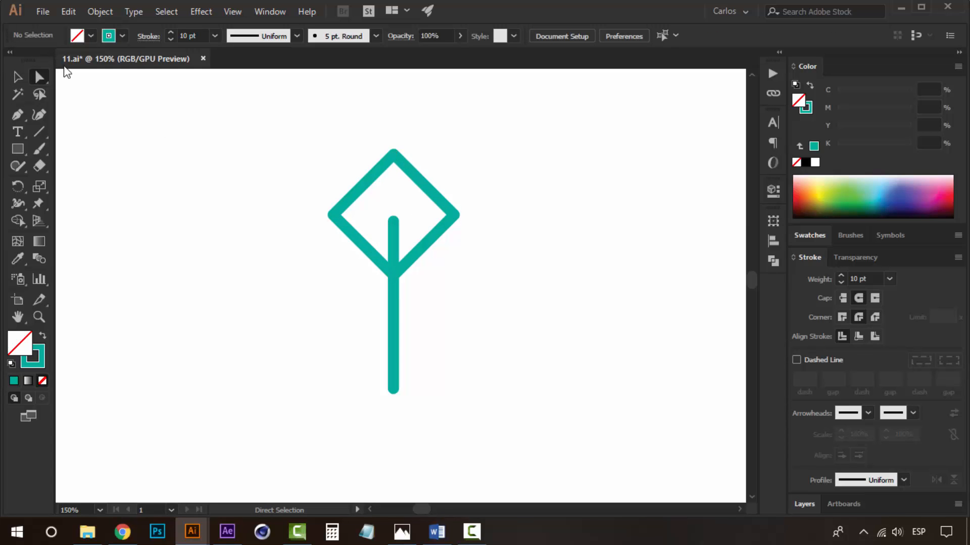
click(394, 154)
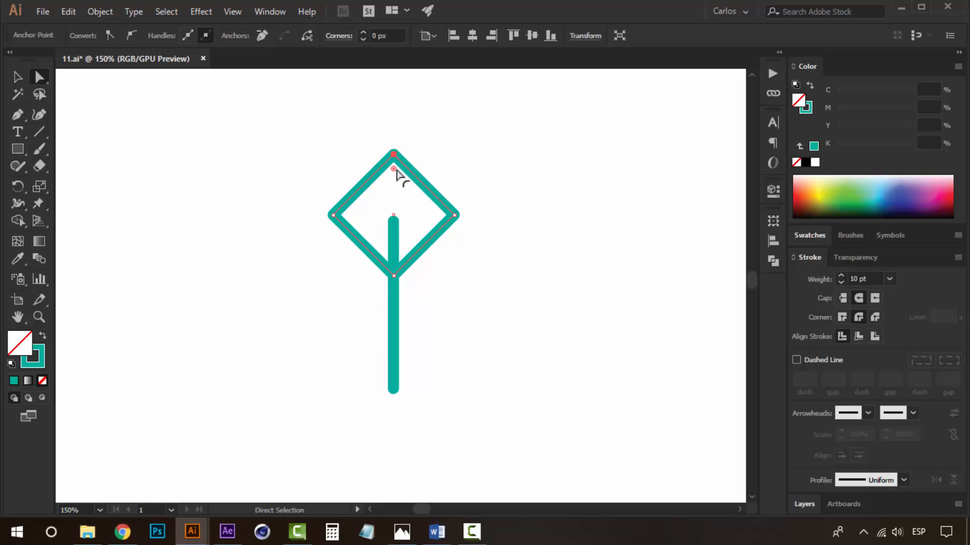
key(Delete)
click(399, 170)
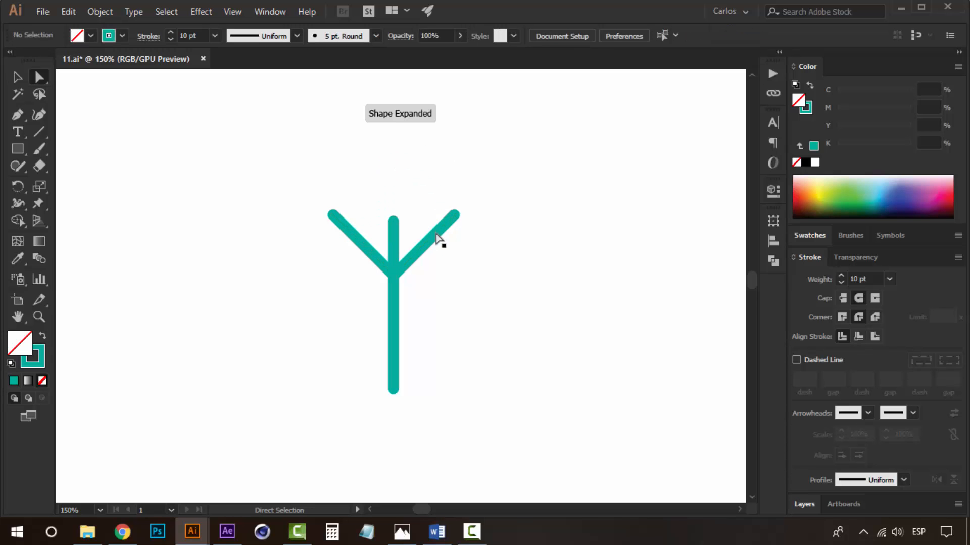
Scale the V shape down and move it lower on the line.
key(v)
click(436, 234)
drag(394, 154, 394, 180)
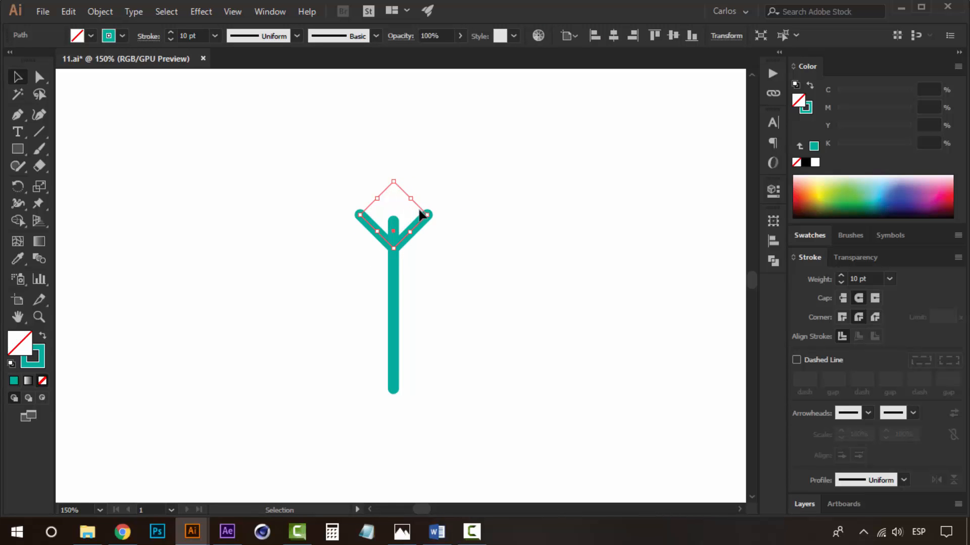
click(420, 238)
drag(421, 226, 419, 252)
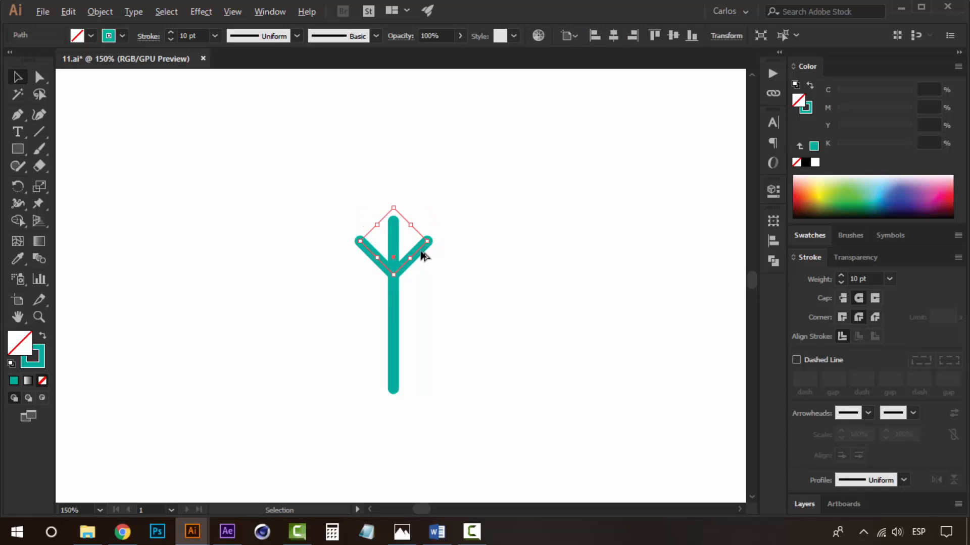
Duplicate the V shape twice, spacing the copies down the line.
click(414, 271)
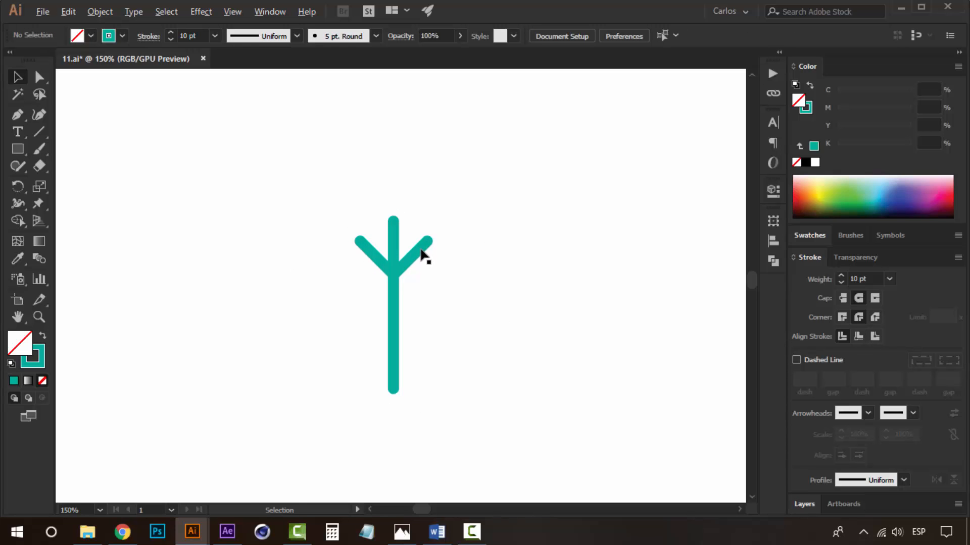
drag(424, 258, 416, 288)
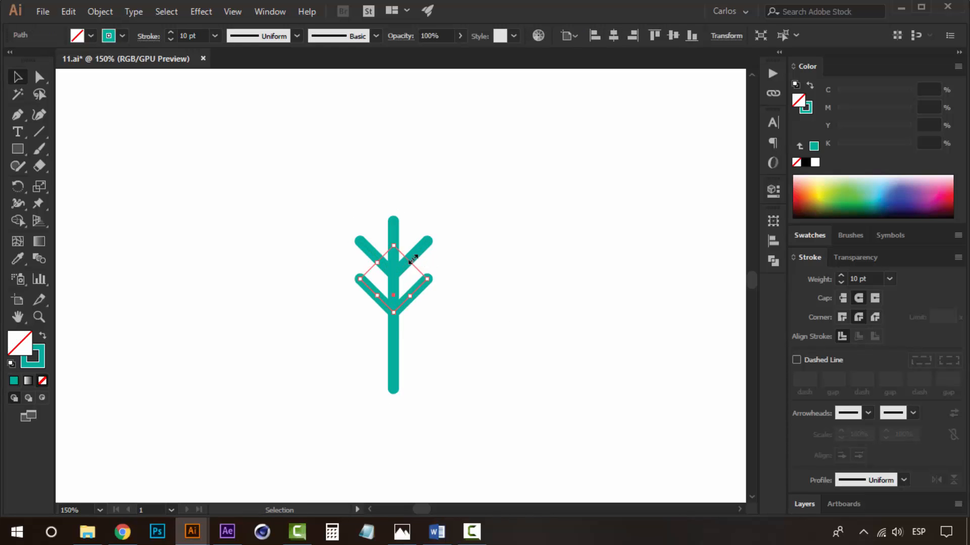
key(ctrl+d)
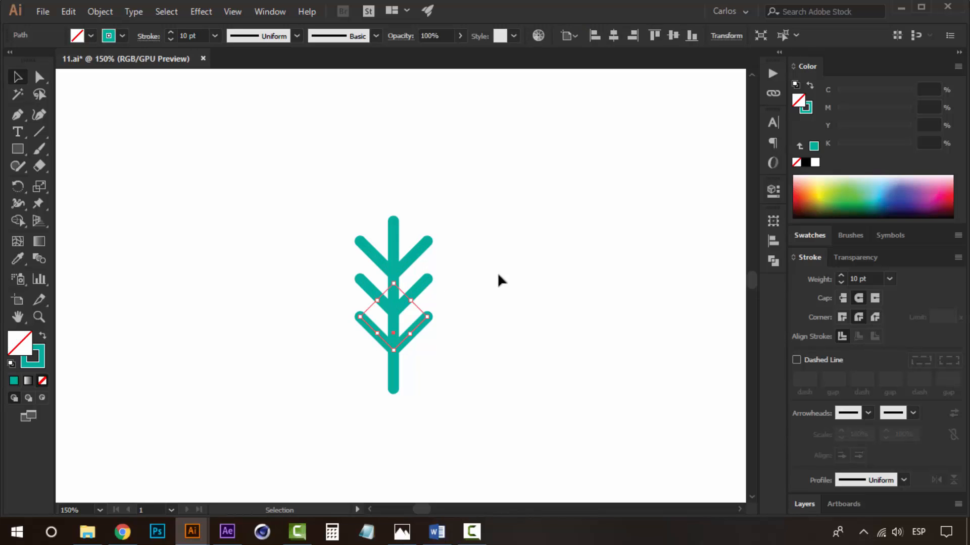
Delete the lowest V branch from the line.
click(499, 318)
drag(386, 365, 394, 341)
key(z)
alt+click(387, 341)
alt+click(386, 340)
drag(422, 271, 400, 313)
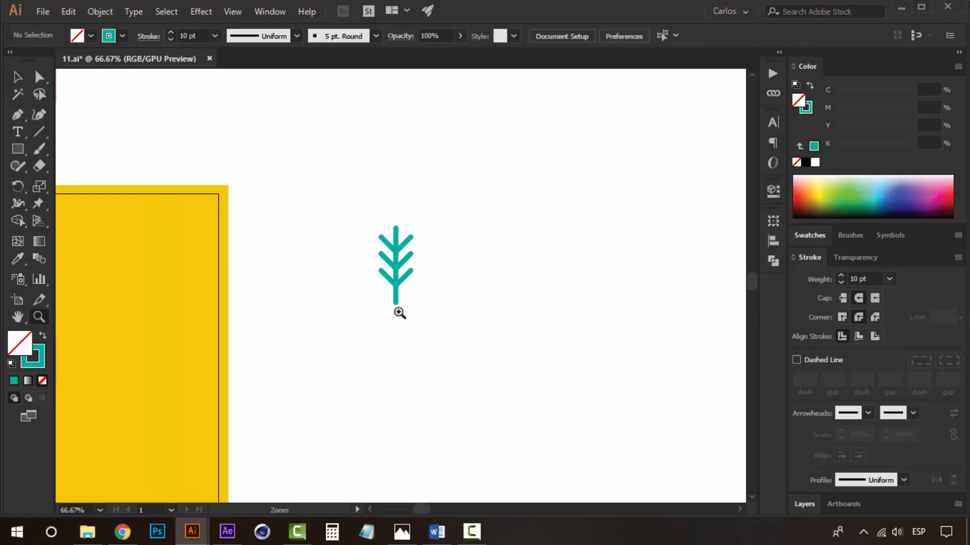
click(399, 276)
click(397, 306)
key(v)
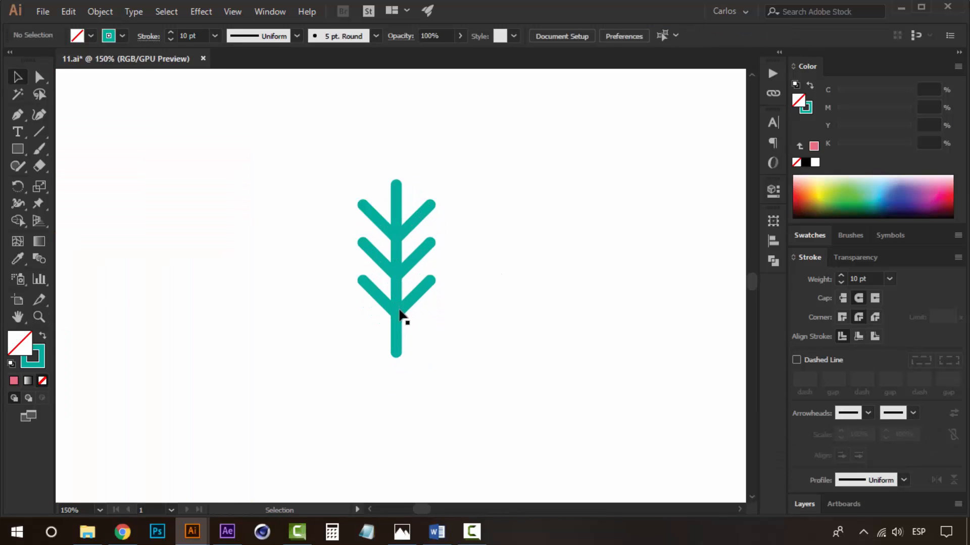
click(413, 296)
key(Delete)
Scale the lower remaining V branch up so its arms reach wider.
click(424, 252)
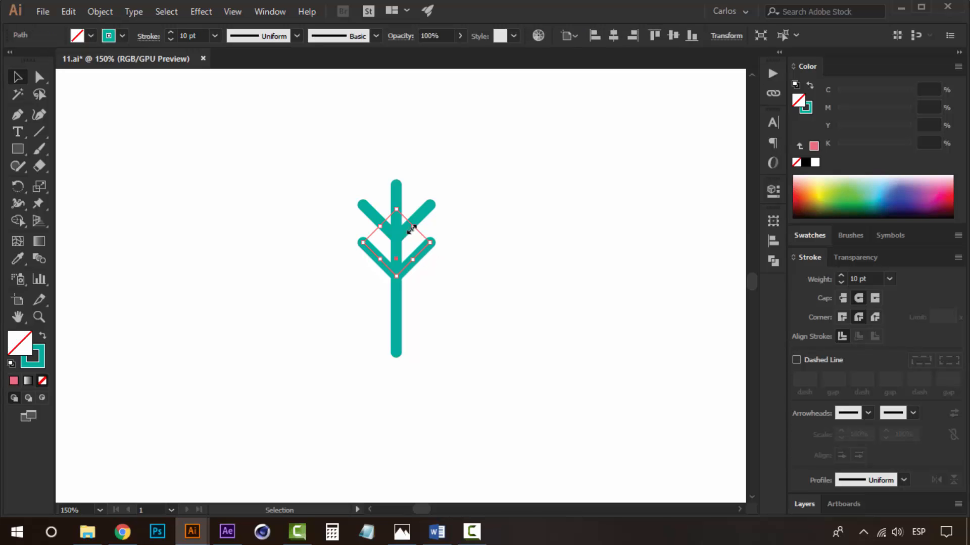
drag(398, 210, 404, 178)
click(477, 166)
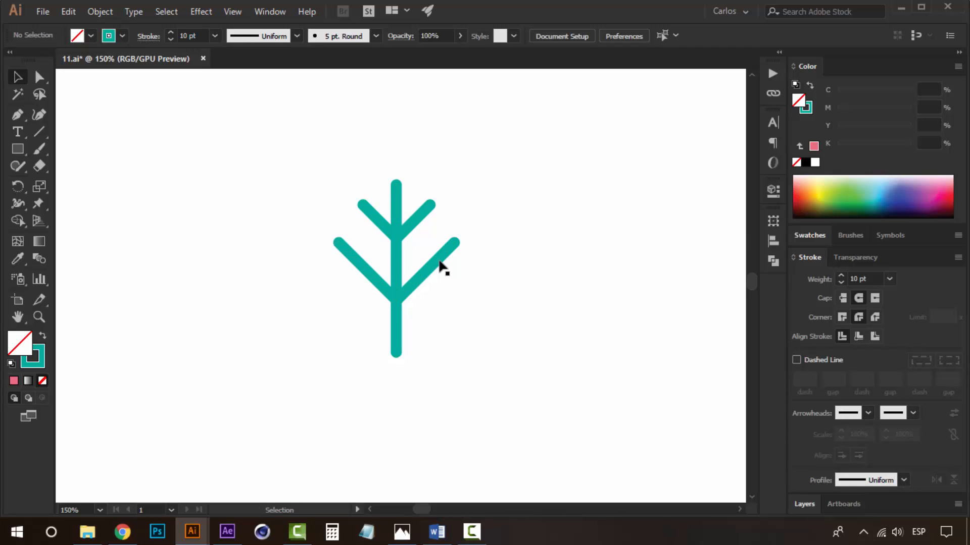
Shorten the vertical line by moving its bottom end upward.
drag(439, 264, 441, 233)
click(503, 241)
drag(504, 241, 494, 263)
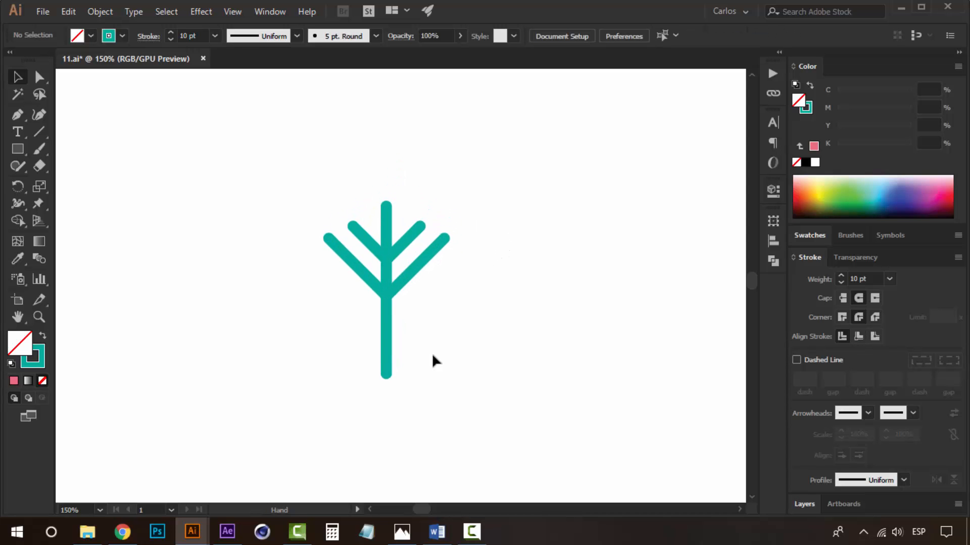
key(a)
drag(387, 375, 390, 355)
click(504, 342)
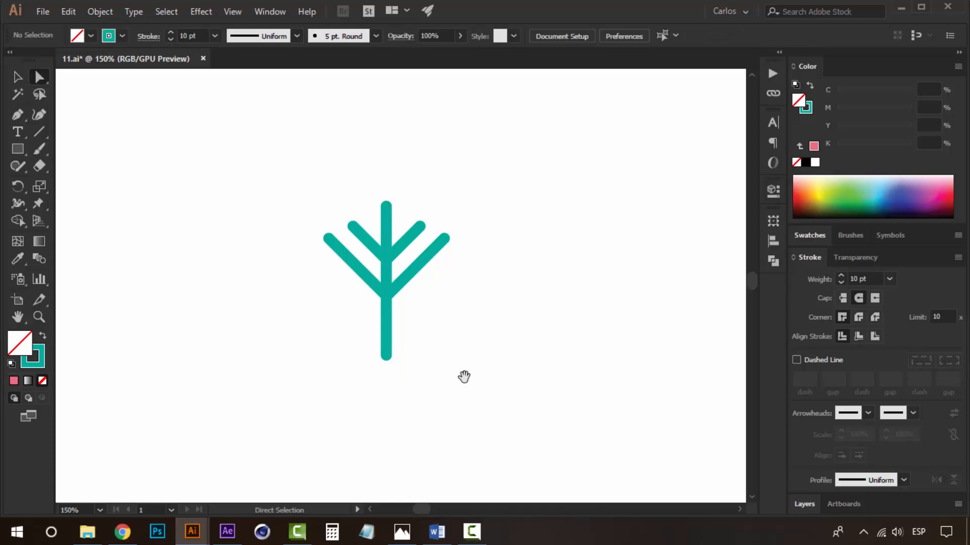
Draw a stroked circle centred at the bottom end of the stem.
drag(465, 374, 460, 309)
drag(453, 145, 292, 278)
click(470, 267)
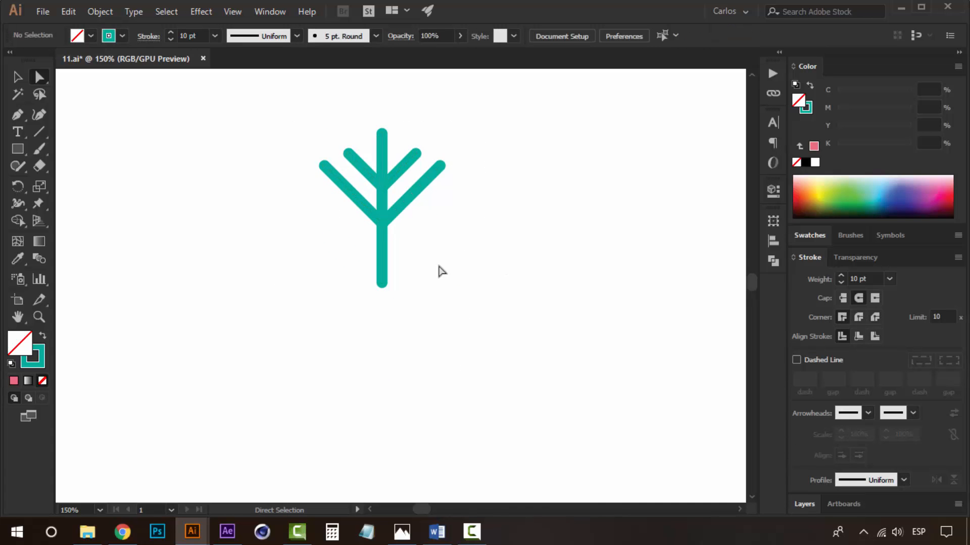
click(18, 149)
click(95, 183)
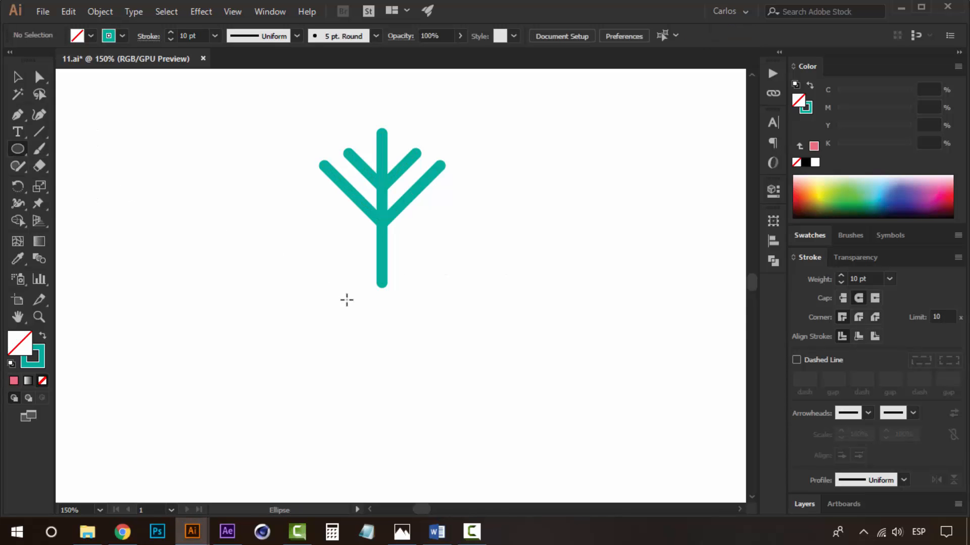
mouse_move(382, 329)
mouse_down()
mouse_move(362, 287)
mouse_move(410, 302)
mouse_move(408, 293)
mouse_up()
key(v)
click(483, 279)
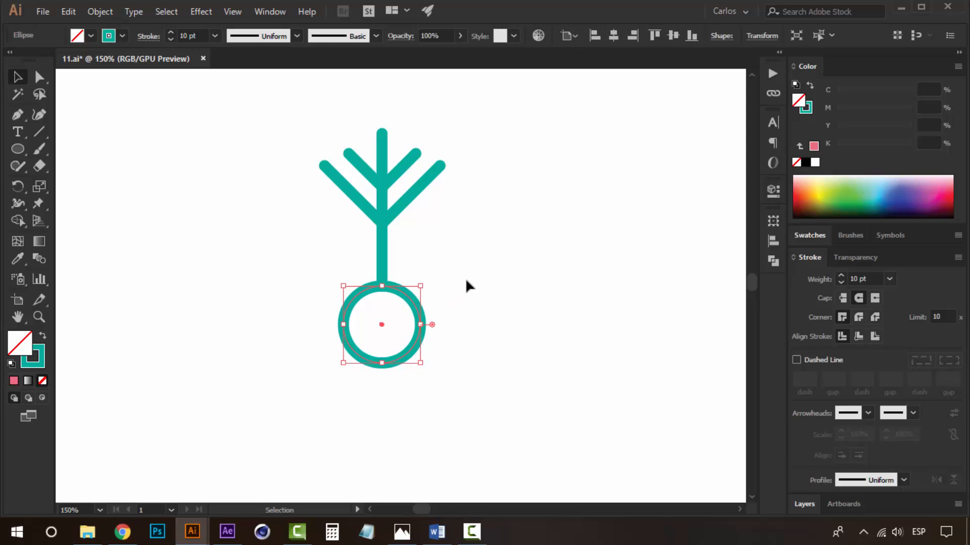
Create a smaller concentric copy of the circle and swap its stroke to a solid fill.
click(427, 293)
click(411, 298)
key(a)
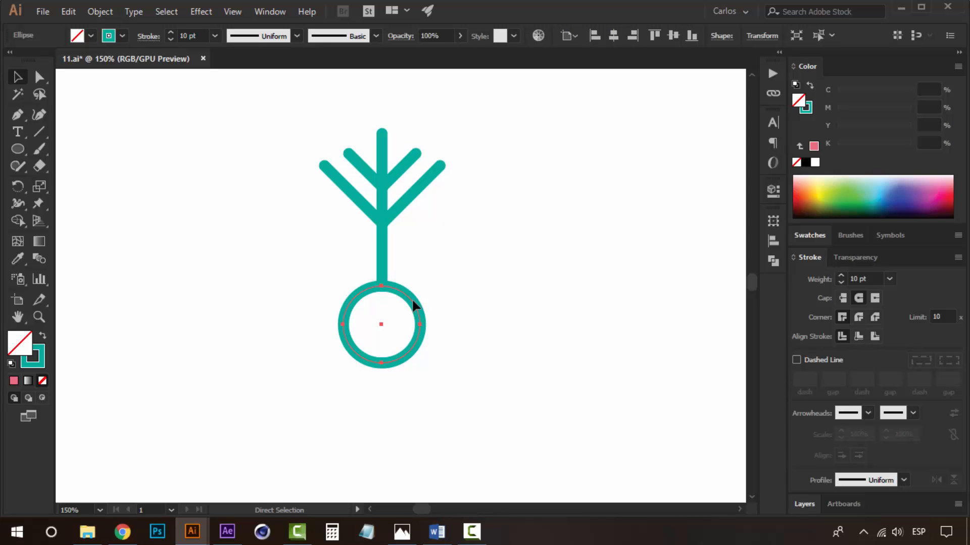
key(v)
drag(419, 282, 401, 294)
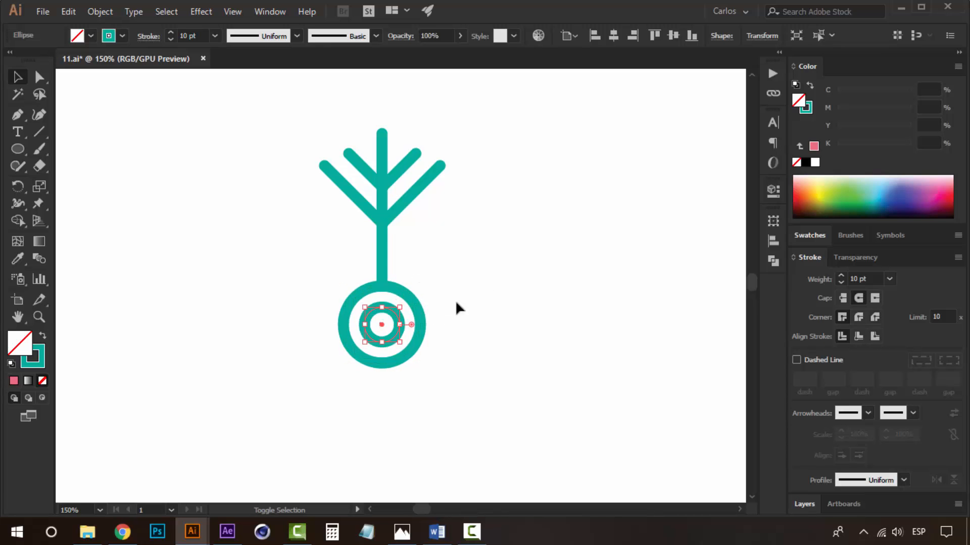
click(42, 337)
click(309, 350)
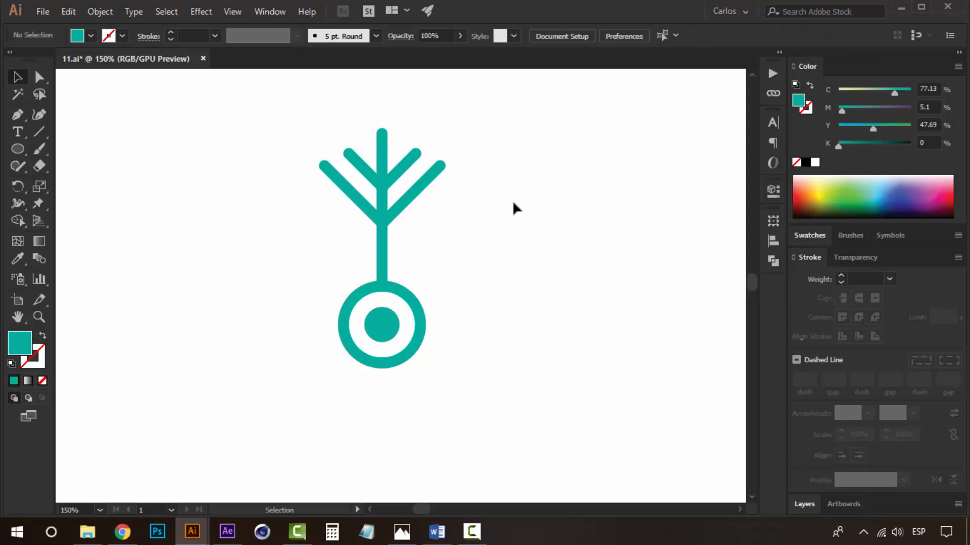
Duplicate the branch as a vertically flipped copy placed below the circle.
click(368, 202)
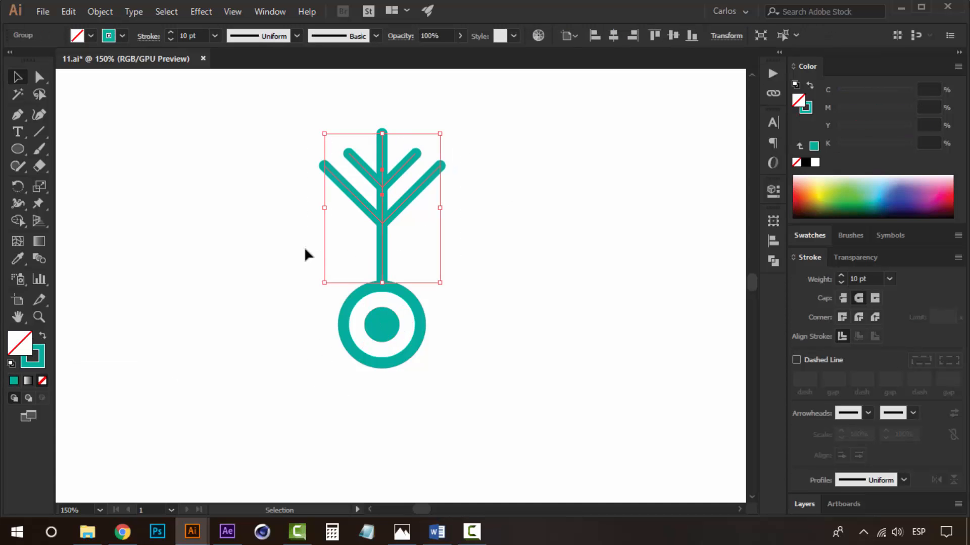
key(ctrl+alt+space)
alt+click(389, 316)
alt+click(388, 315)
click(394, 288)
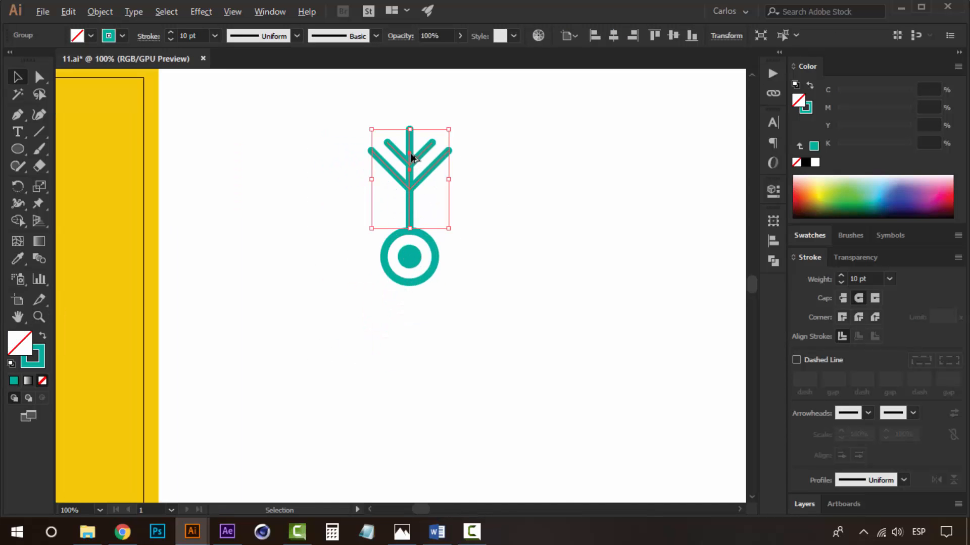
drag(411, 158, 359, 310)
drag(410, 291, 411, 320)
click(456, 267)
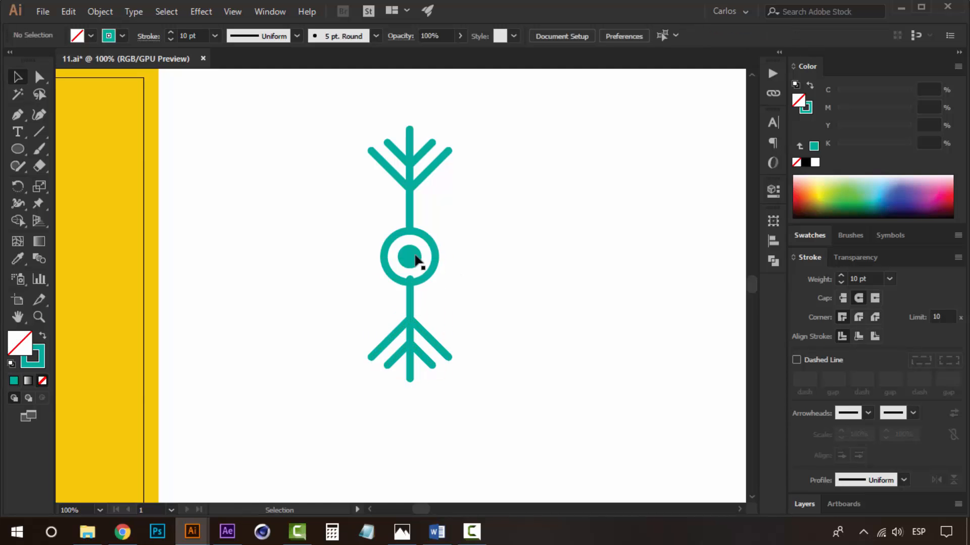
Fill the outer circle with white so it covers the line behind it.
click(417, 260)
click(487, 238)
click(433, 253)
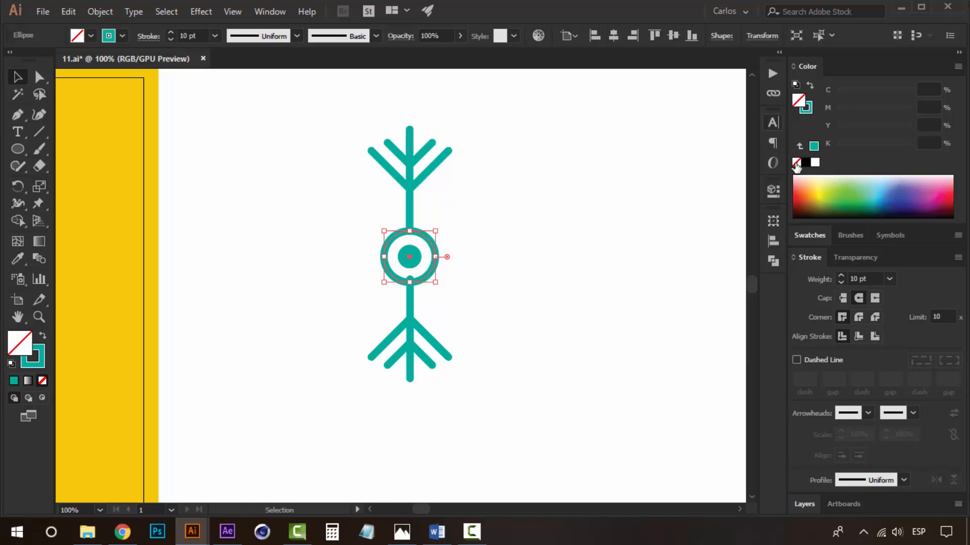
click(814, 162)
click(451, 272)
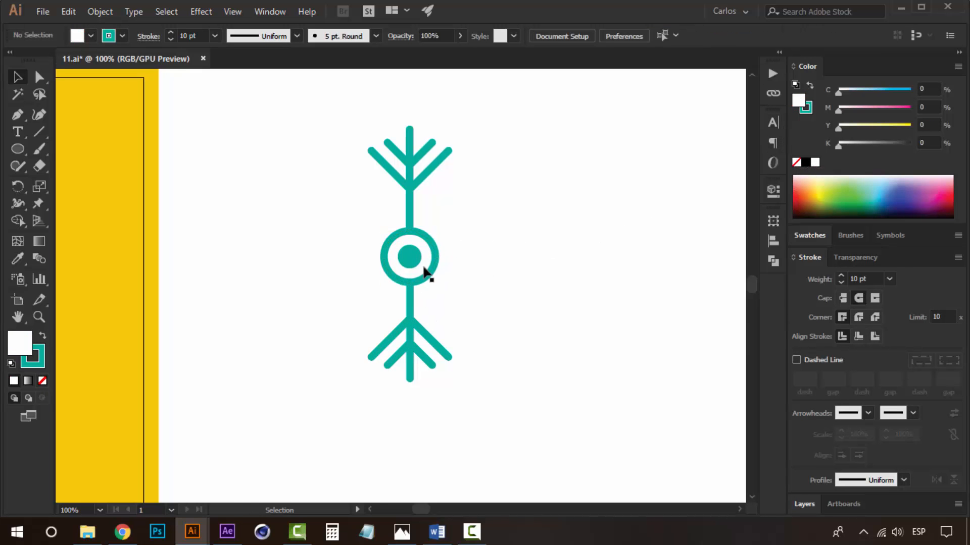
Move the top branch down to the circle and delete the bottom branch copy.
drag(411, 197, 411, 217)
click(422, 323)
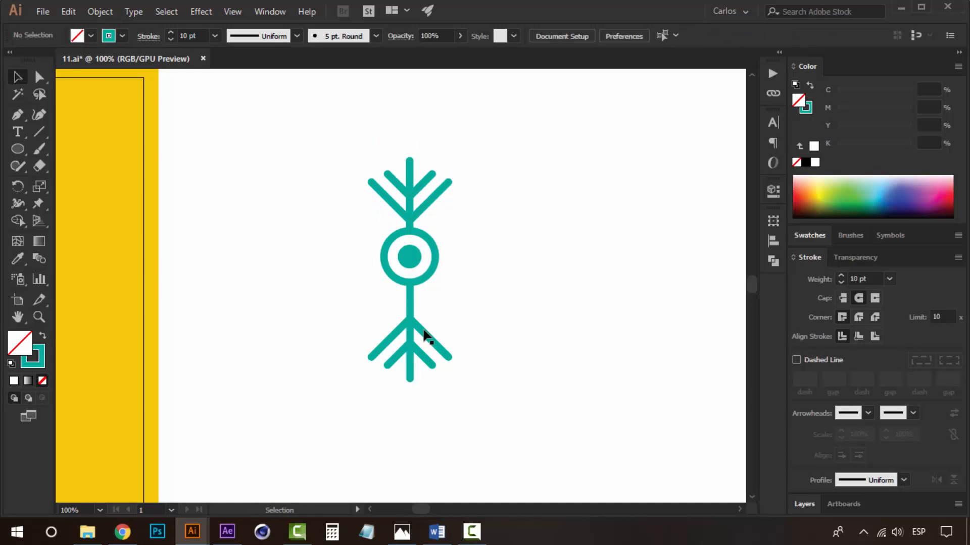
click(423, 331)
key(Delete)
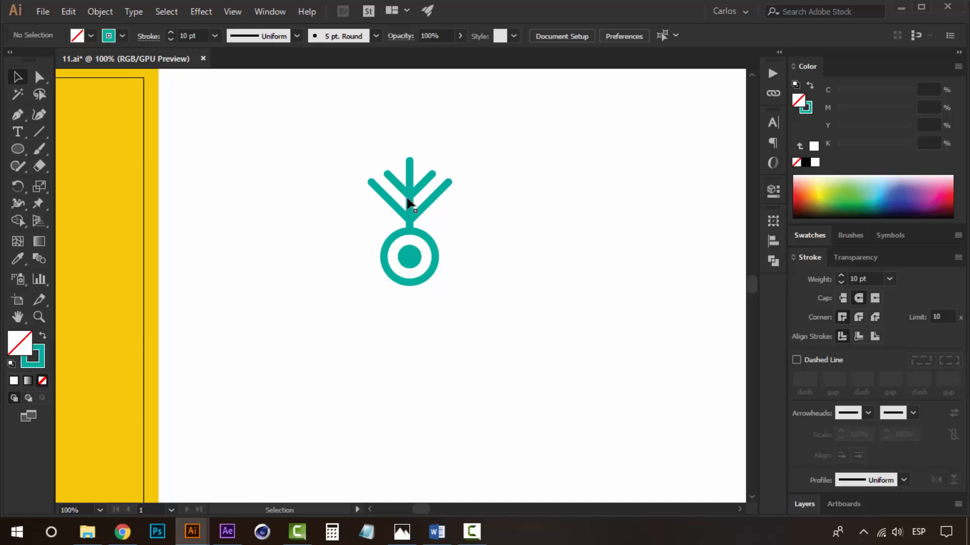
Duplicate the branch again as a flipped copy below the circle.
click(409, 201)
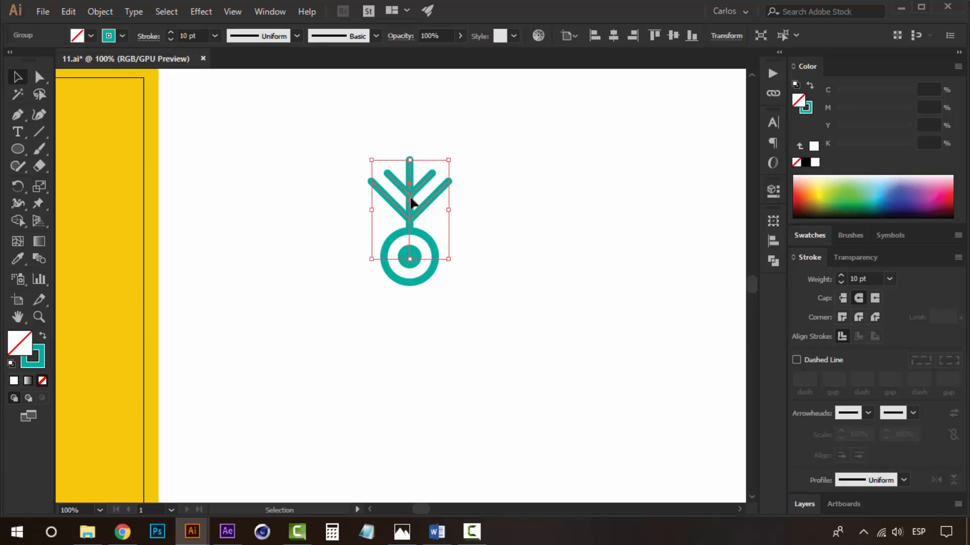
click(506, 206)
drag(409, 179, 342, 293)
mouse_move(410, 287)
mouse_down()
mouse_move(410, 319)
mouse_move(410, 306)
mouse_up()
click(523, 254)
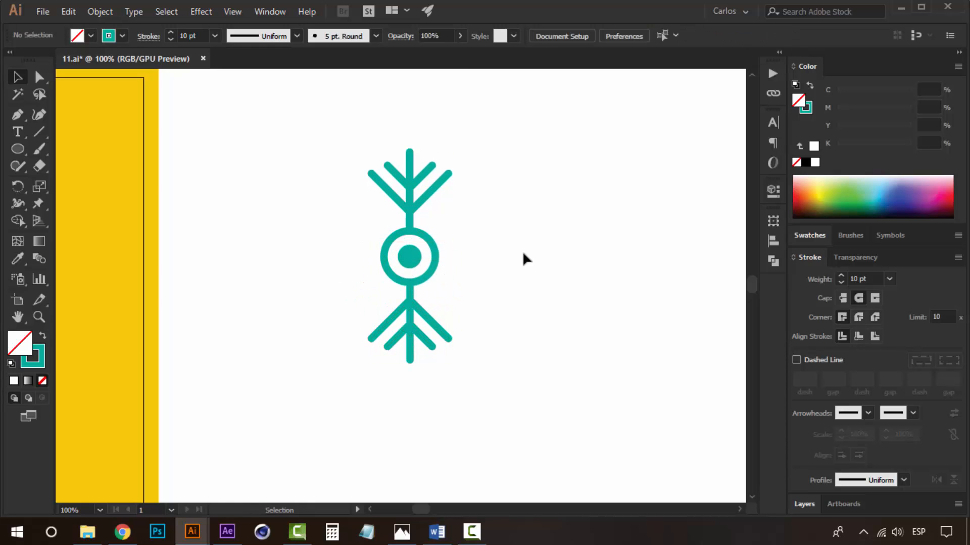
Group the two vertical branches and add a 90° rotated copy to form a four-armed snowflake.
click(430, 193)
shift+click(438, 330)
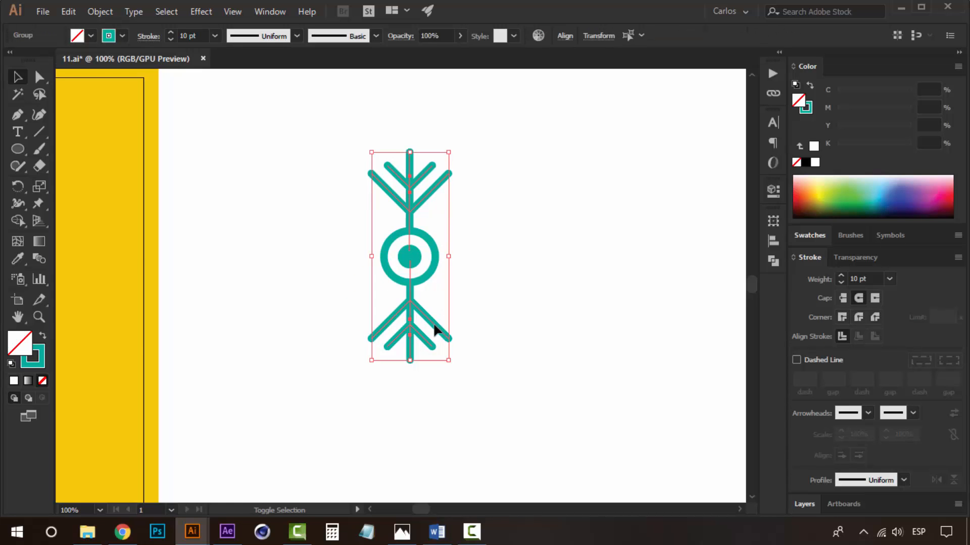
key(ctrl+g)
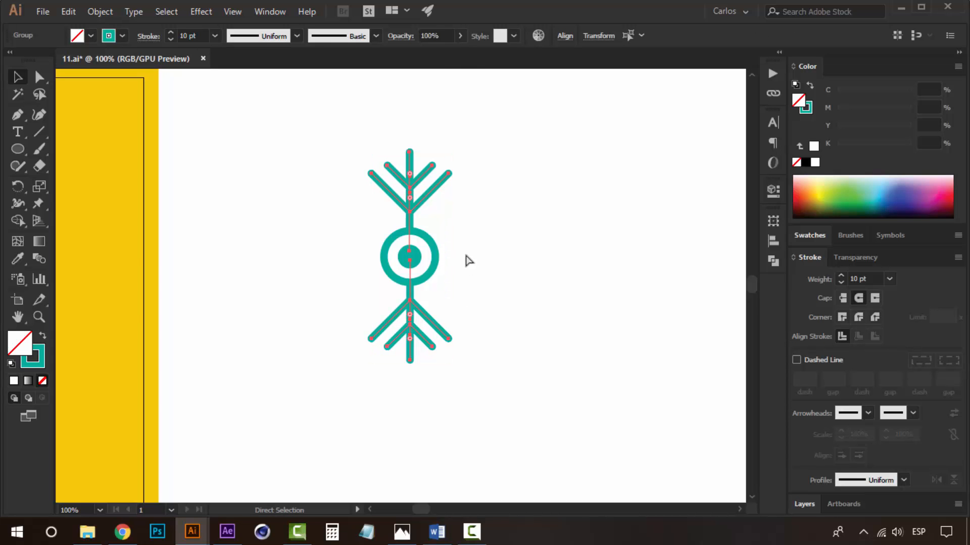
drag(459, 259, 412, 204)
click(545, 158)
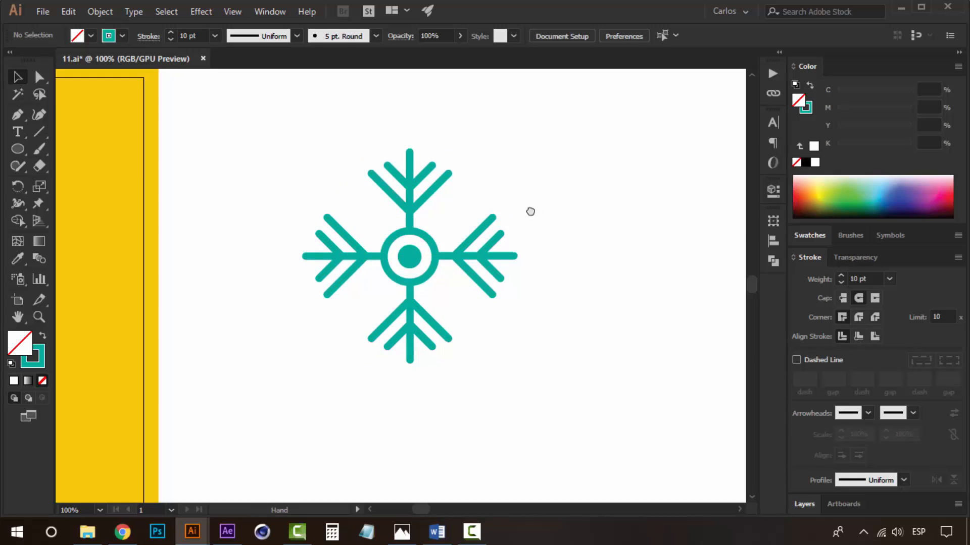
Delete the left and right arms and the bottom branch.
drag(531, 210, 541, 256)
key(z)
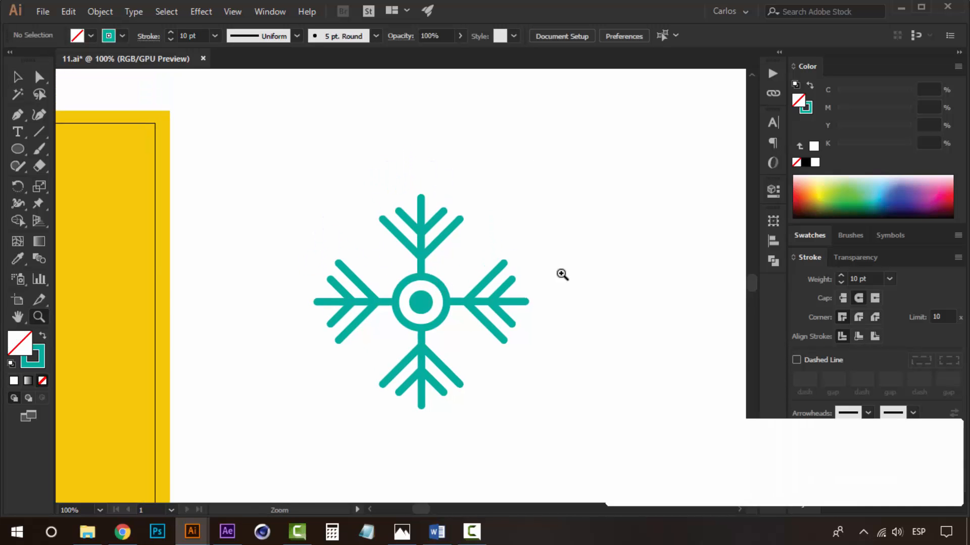
click(500, 206)
alt+click(409, 375)
drag(405, 318, 506, 287)
key(v)
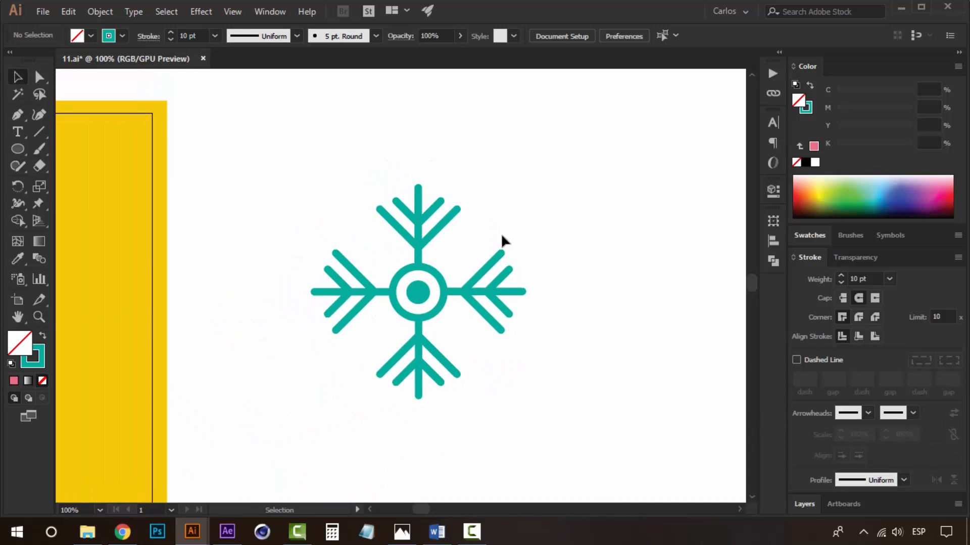
key(z)
alt+click(435, 321)
click(405, 284)
key(v)
click(447, 247)
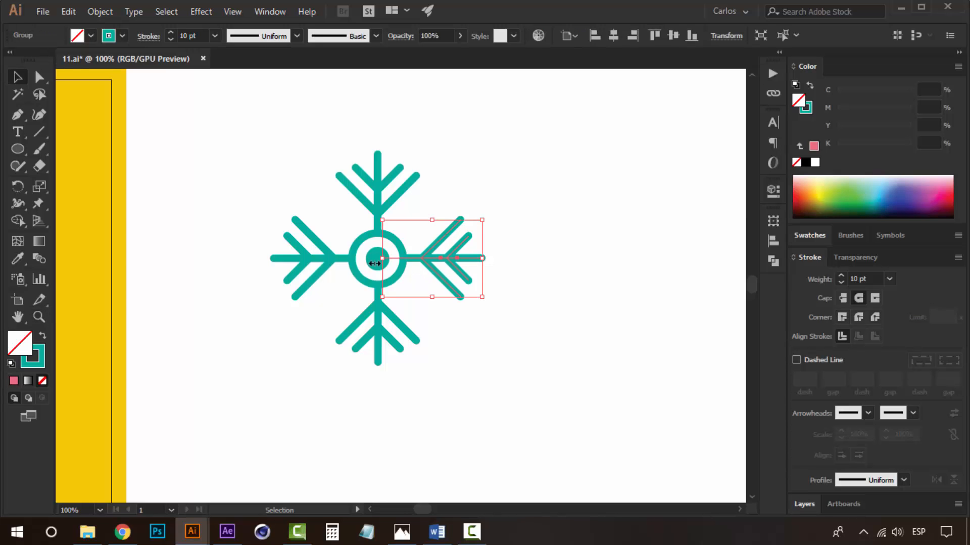
key(Delete)
click(332, 267)
key(Delete)
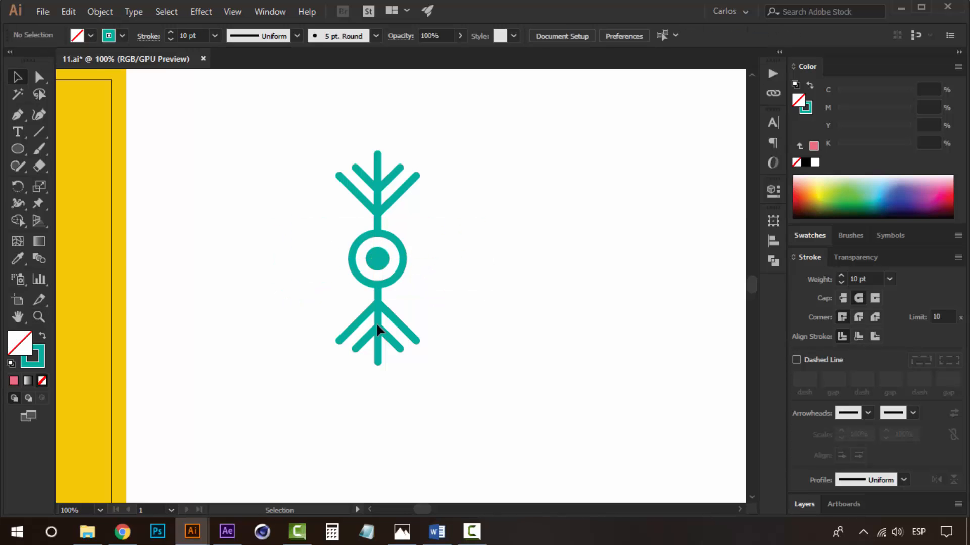
click(378, 323)
key(Delete)
Move the branch upward and adjust the stem's lower end at the circle.
click(380, 216)
drag(381, 217, 380, 190)
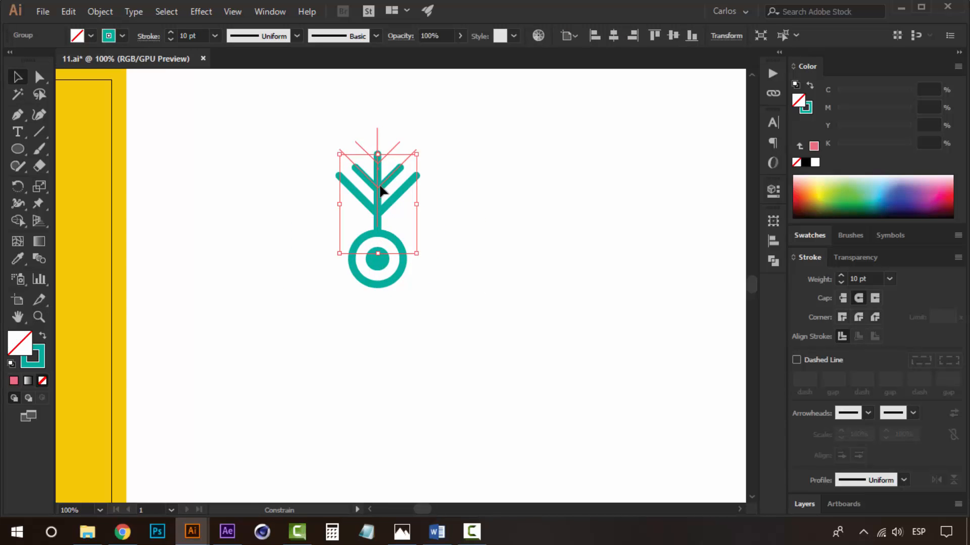
click(413, 242)
key(a)
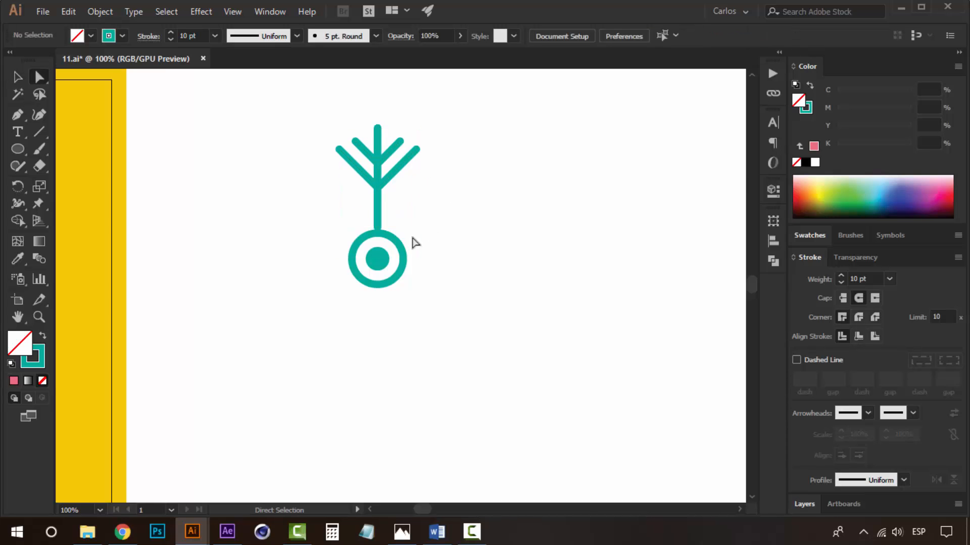
click(374, 257)
click(489, 223)
Nudge the icon down three steps.
scroll(496, 262, up, 3)
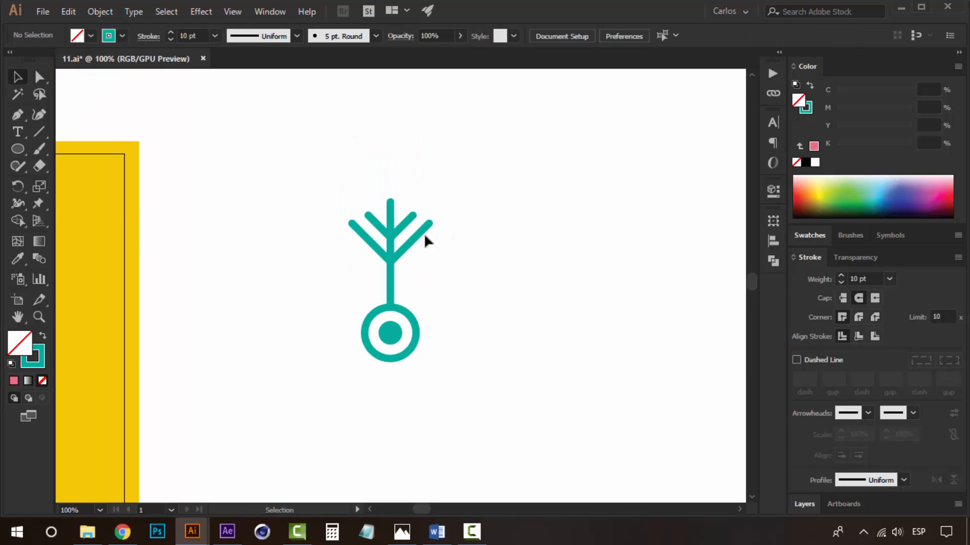
click(423, 248)
key(Down)
key(Down)
key(Down)
key(Down)
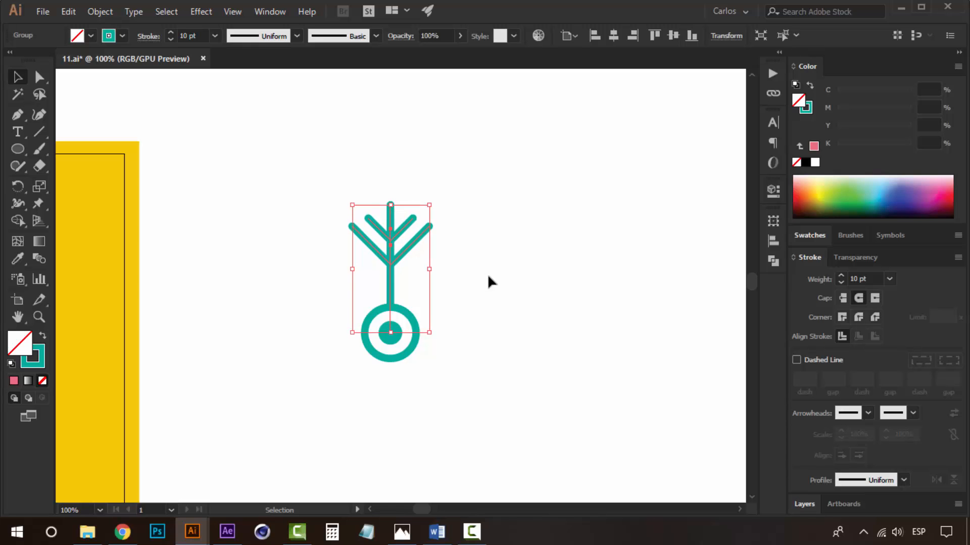
Shrink the circle at the base of the branch stem slightly.
click(487, 275)
click(416, 237)
click(408, 313)
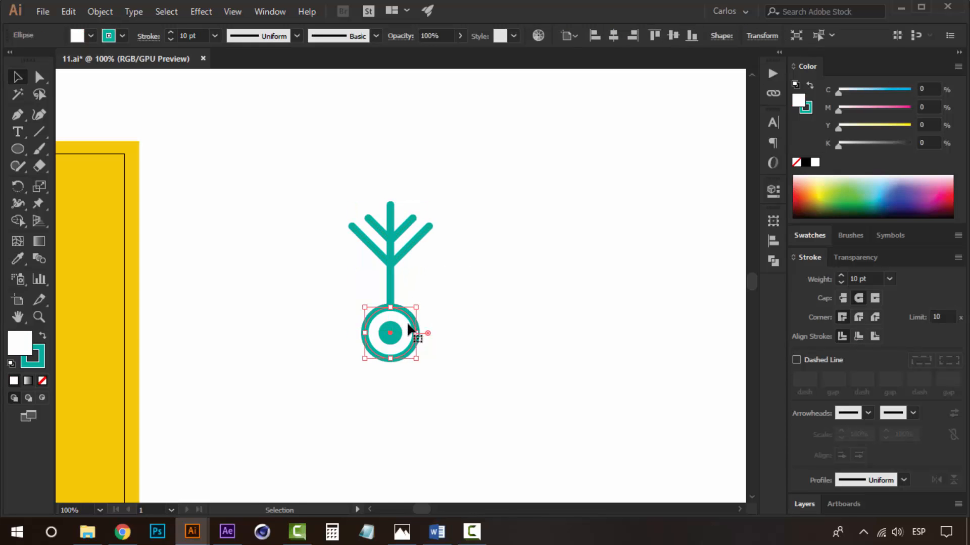
shift+click(398, 335)
drag(414, 309, 410, 313)
Nudge the branch down three steps and add a mirrored copy of it below the circle.
click(477, 266)
click(390, 234)
scroll(391, 237, down, 3)
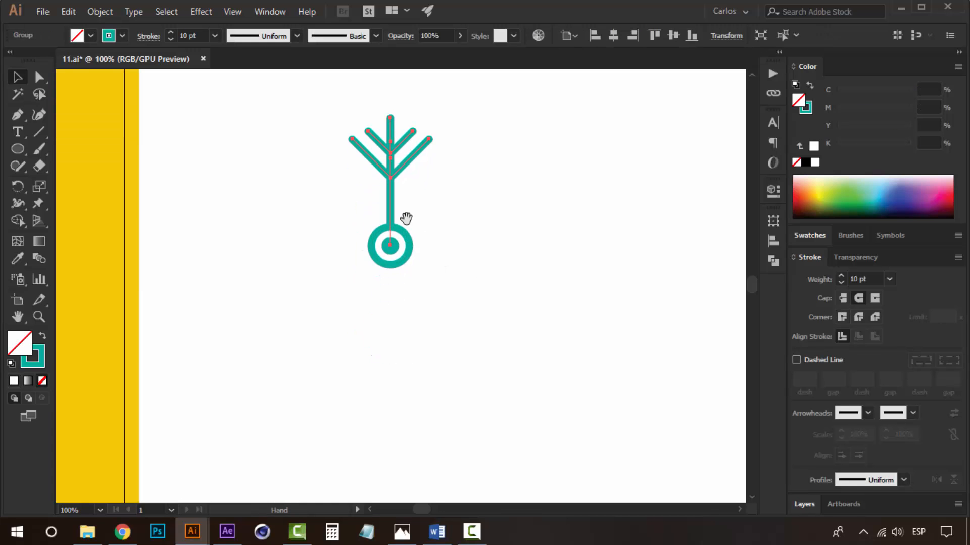
key(Down)
key(Down)
key(Down)
key(Down)
key(Down)
key(Down)
key(Down)
key(Down)
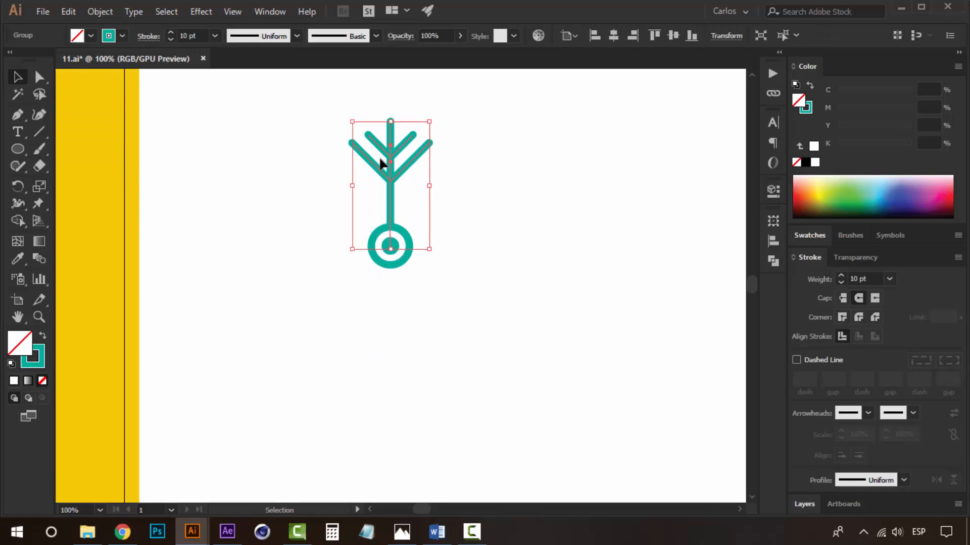
drag(390, 162, 336, 313)
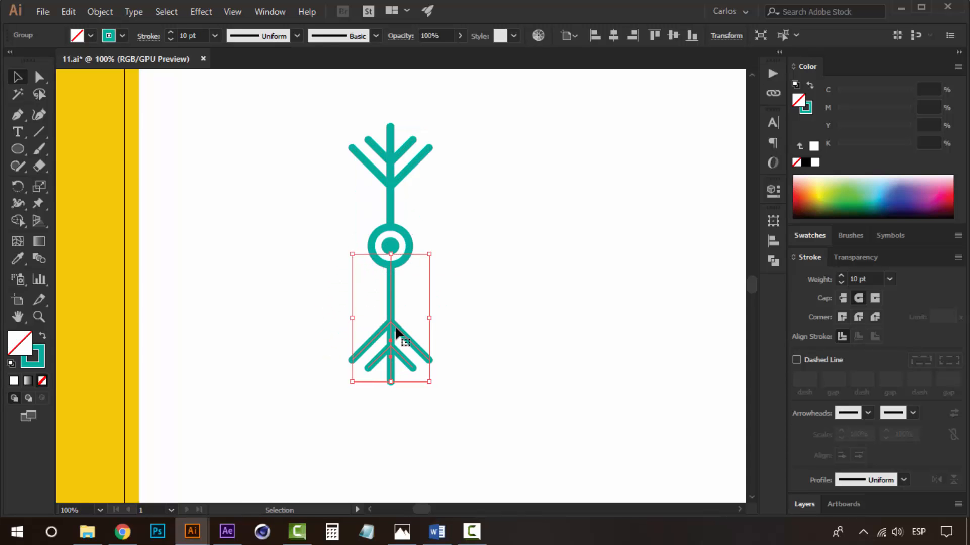
click(447, 303)
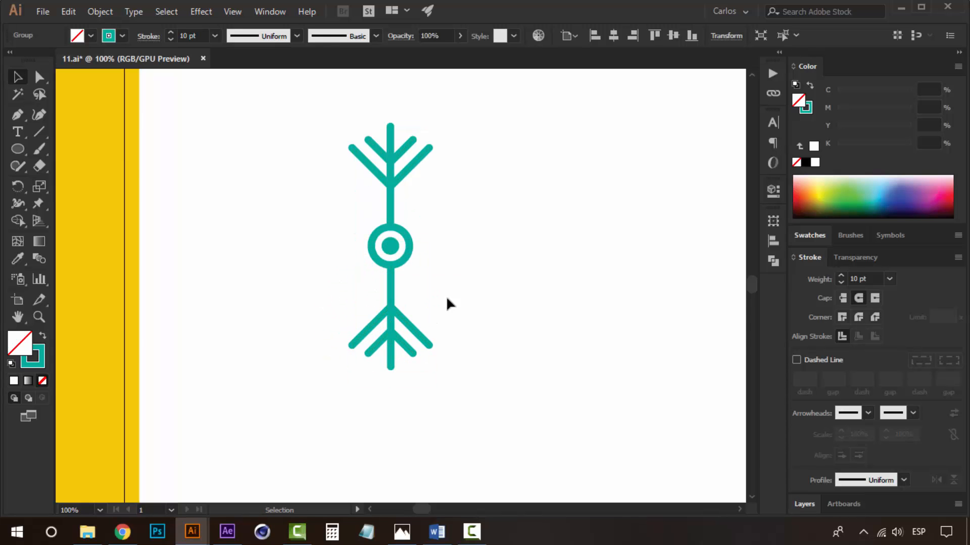
Select both vertical branches and add rotated copies to form a six-armed snowflake.
click(394, 162)
shift+click(390, 303)
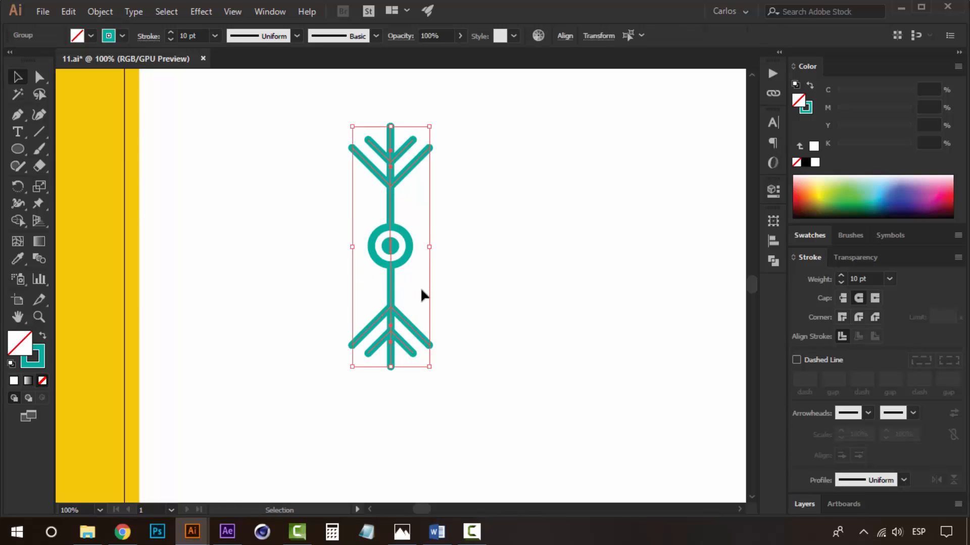
drag(435, 253, 441, 222)
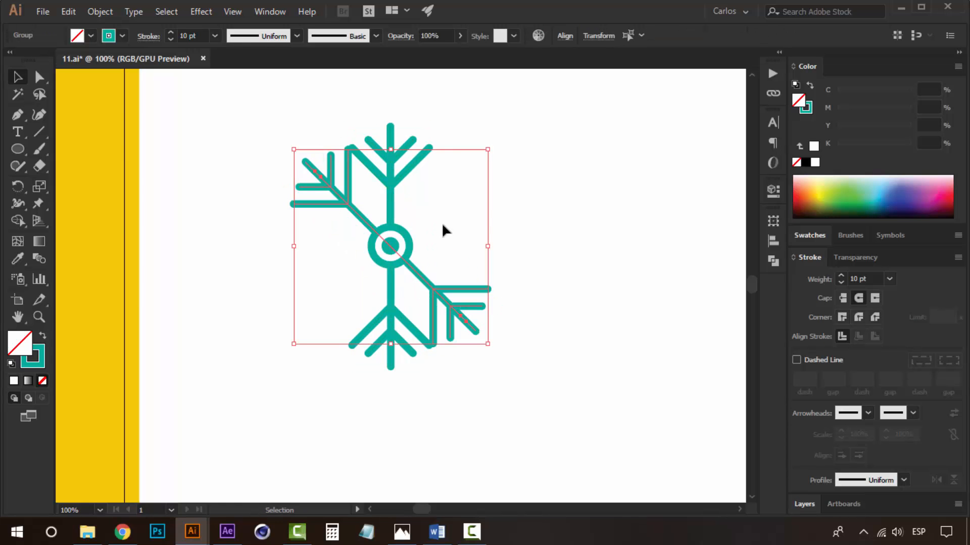
drag(492, 153, 376, 174)
click(567, 160)
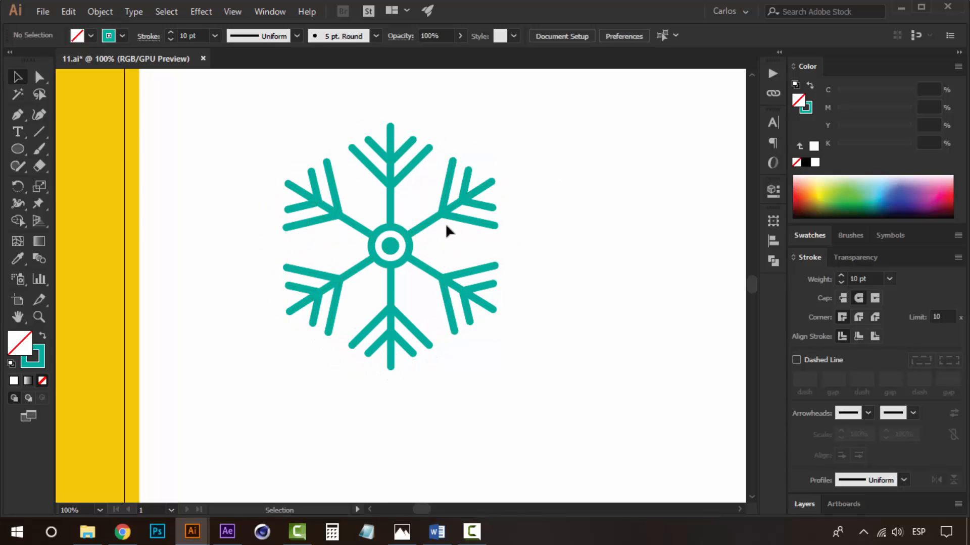
Enlarge the central circle of the snowflake slightly.
click(411, 248)
shift+click(392, 246)
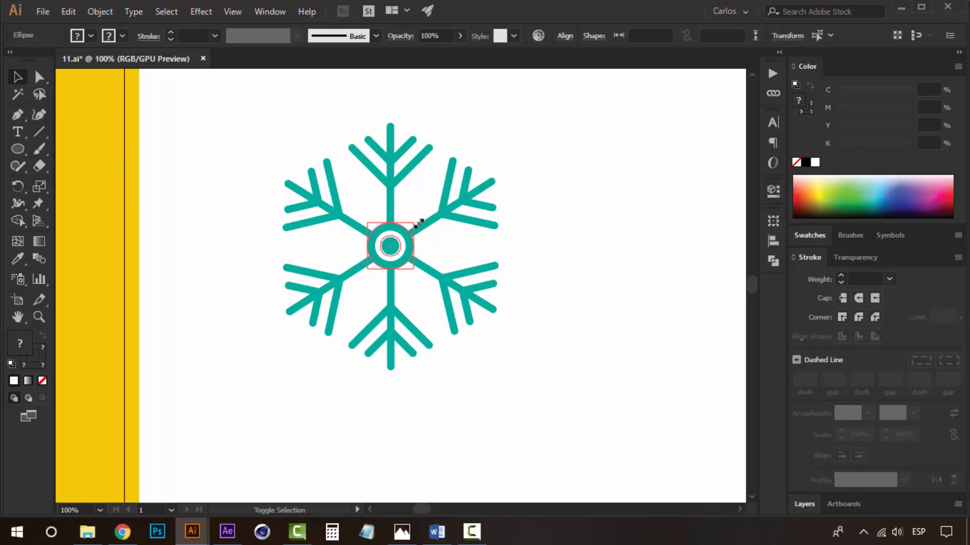
drag(418, 224, 430, 213)
click(554, 220)
Select the whole snowflake and convert its strokes to filled shapes with Outline Stroke.
key(z)
alt+click(390, 288)
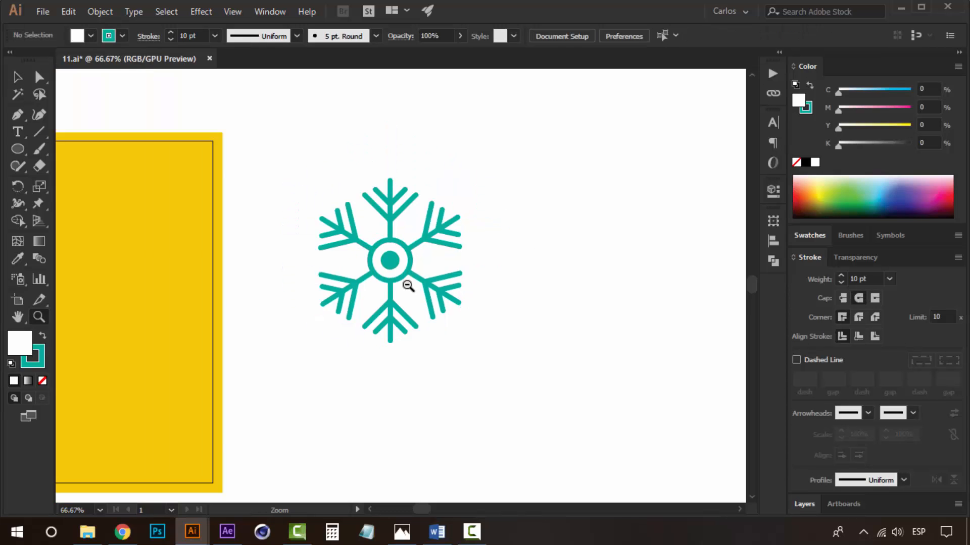
alt+click(408, 286)
click(392, 285)
key(v)
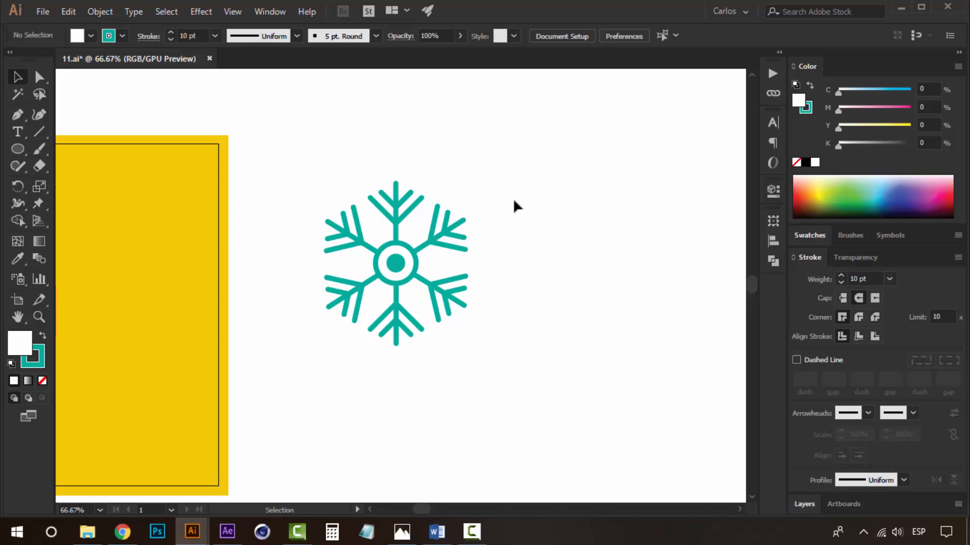
drag(500, 158, 314, 360)
key(v)
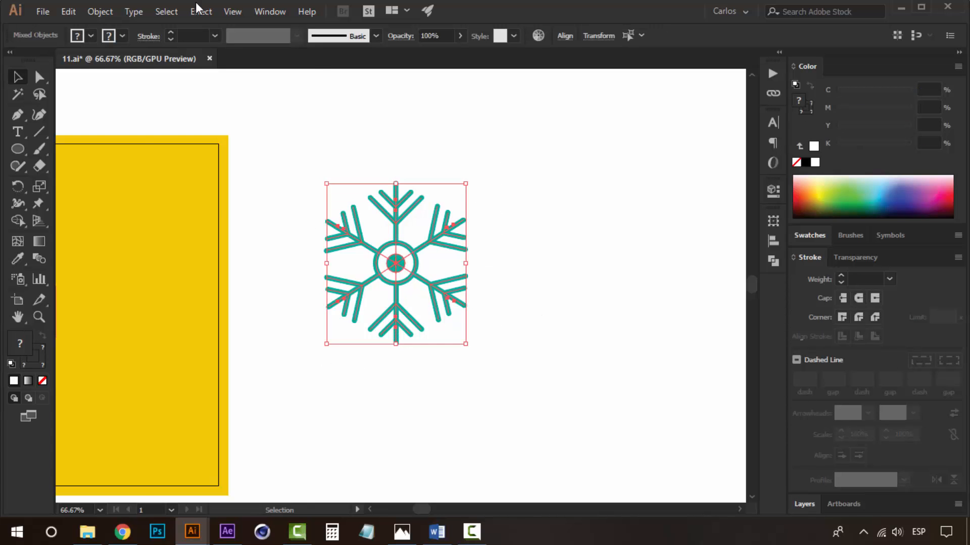
click(100, 11)
mouse_move(220, 316)
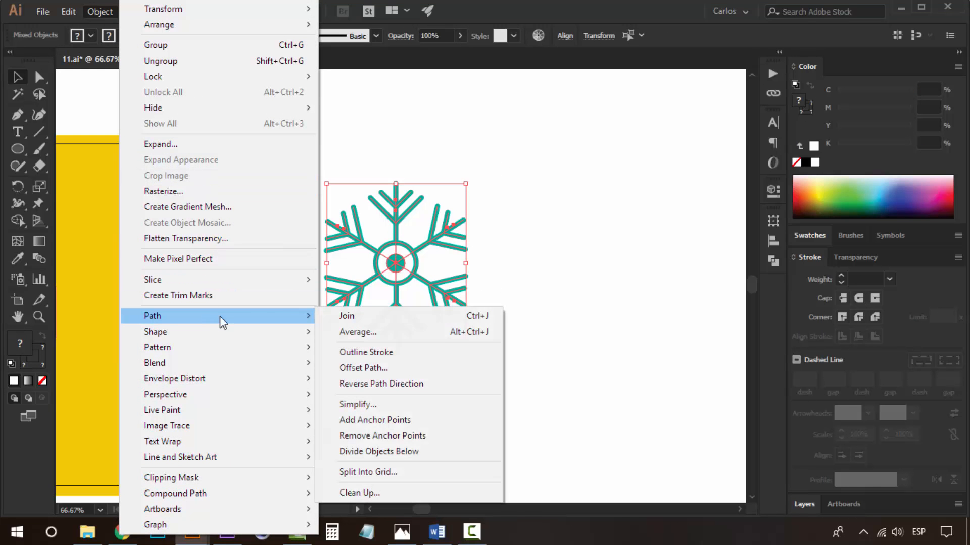
click(366, 352)
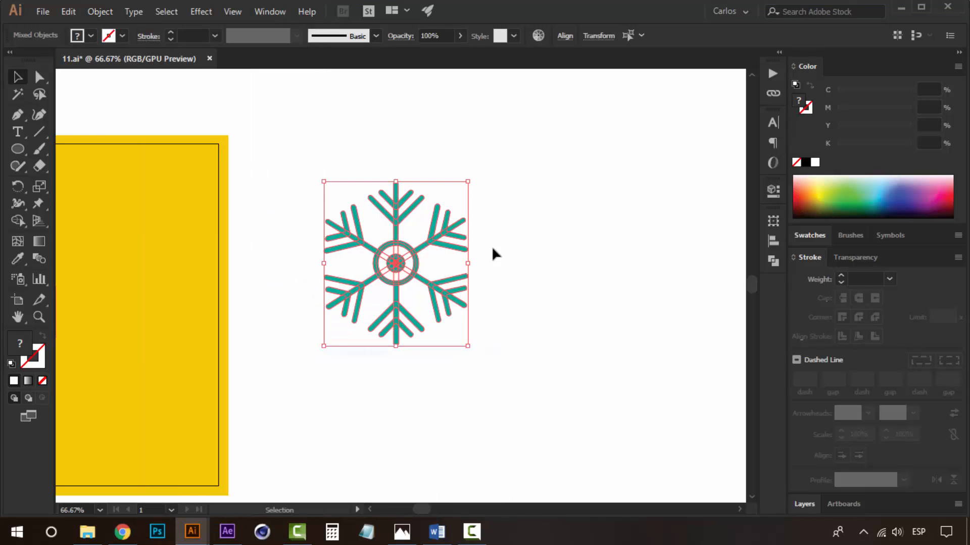
Divide the outlined snowflake shapes with the Pathfinder Divide operation.
click(519, 193)
drag(500, 149, 296, 388)
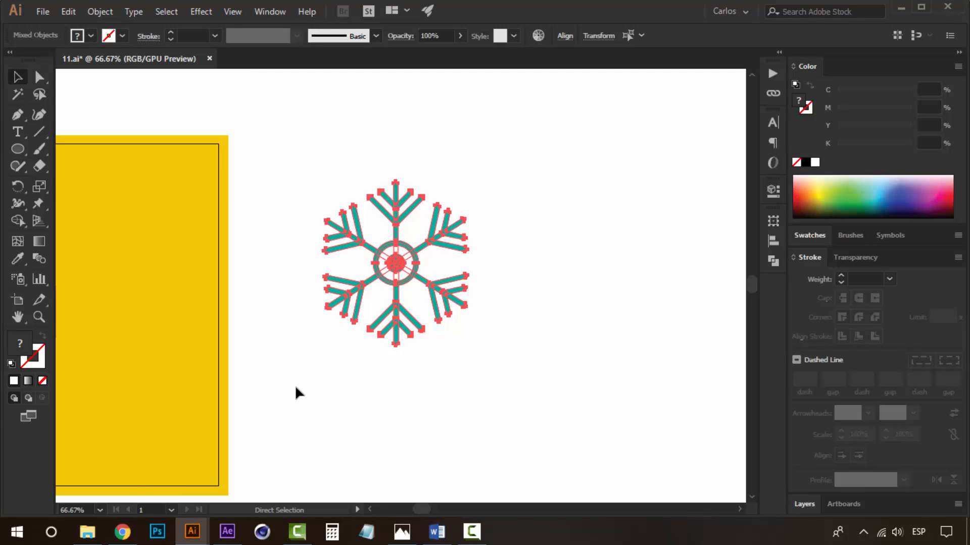
click(502, 296)
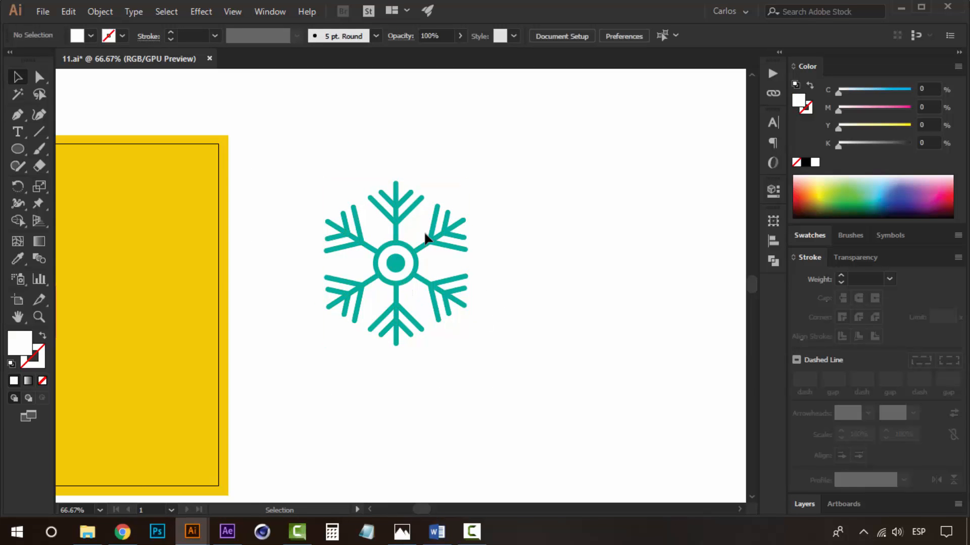
click(406, 266)
key(ctrl+plus)
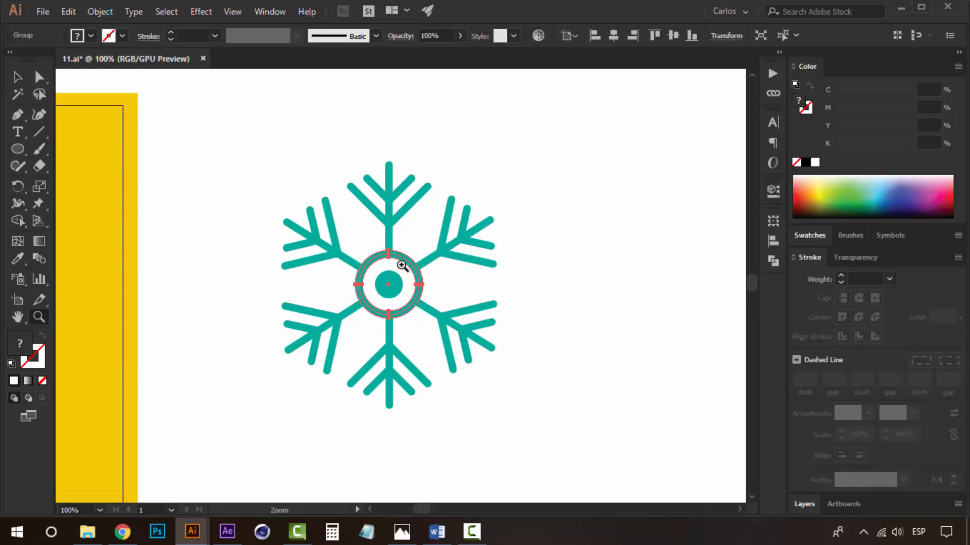
drag(245, 465, 374, 408)
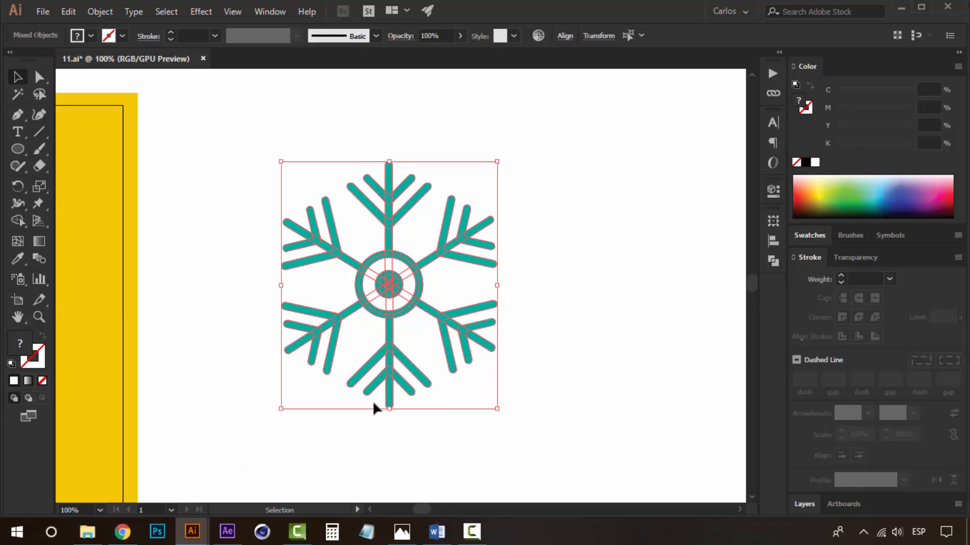
click(773, 260)
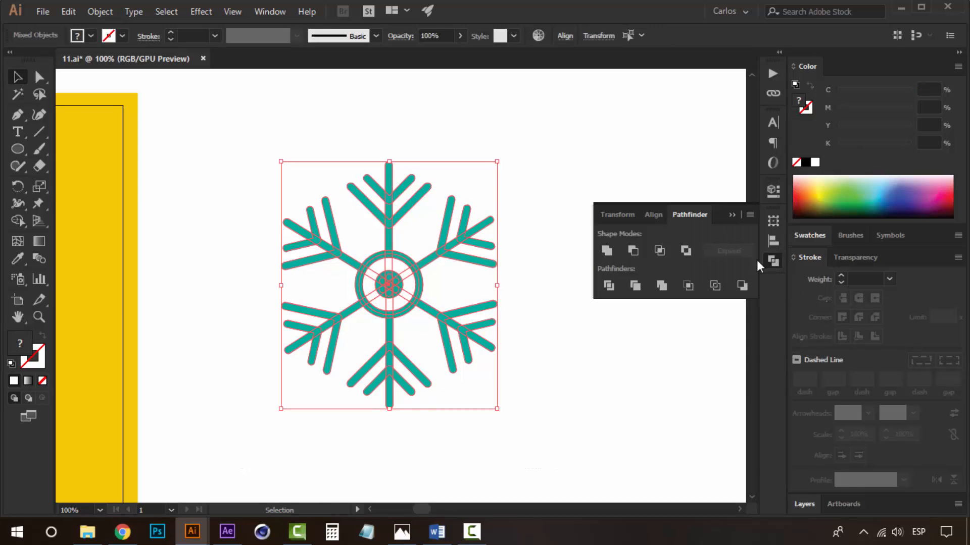
click(609, 285)
click(544, 153)
Select all white-filled fragments left by the division by same fill colour and delete them.
key(a)
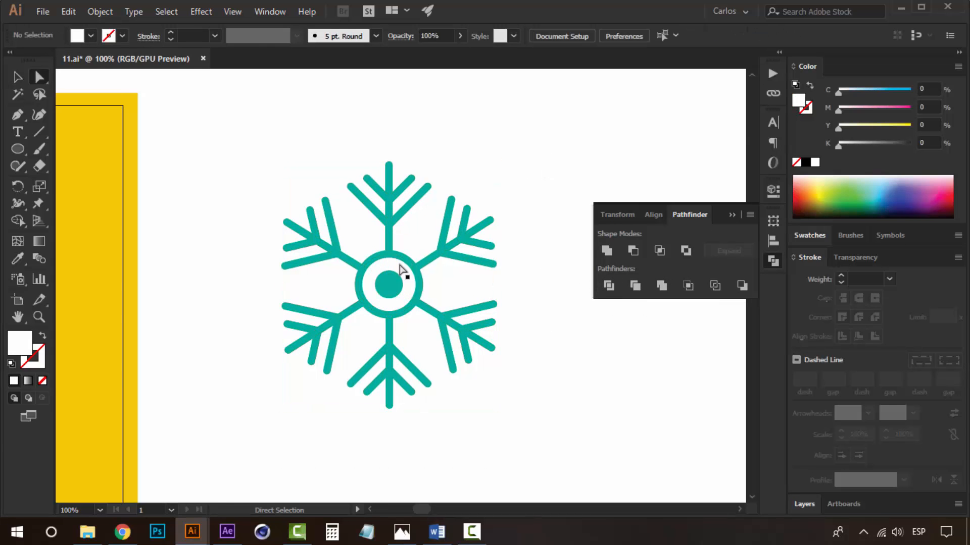
click(392, 266)
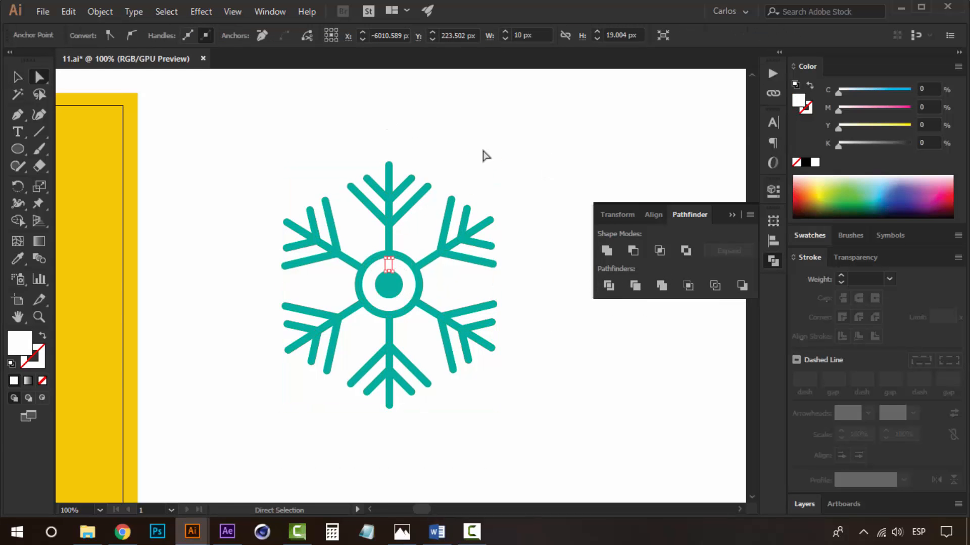
click(396, 241)
click(388, 262)
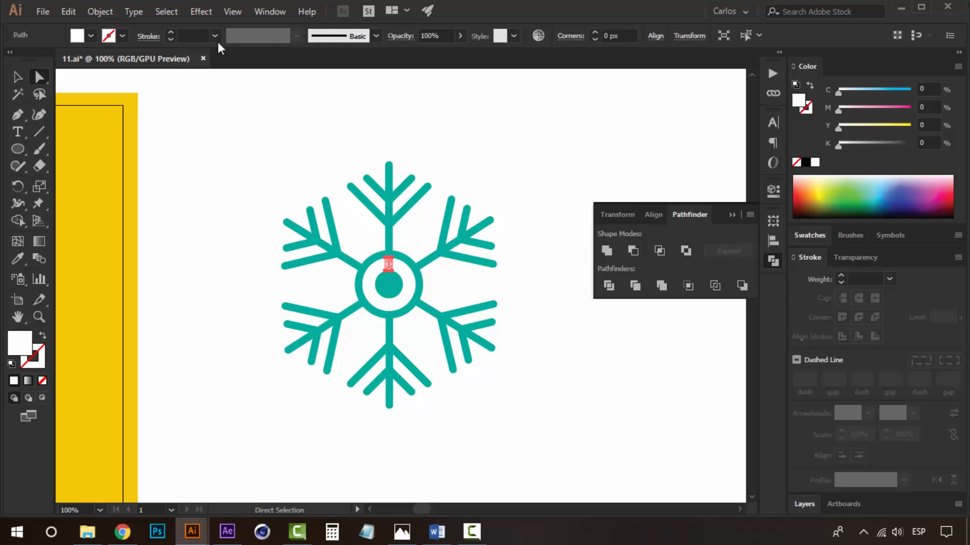
click(160, 16)
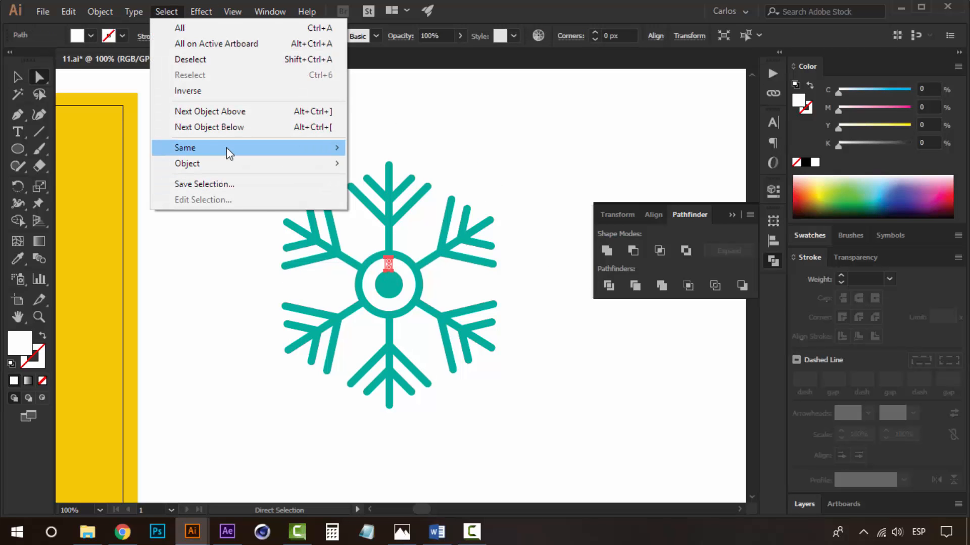
mouse_move(227, 147)
click(403, 208)
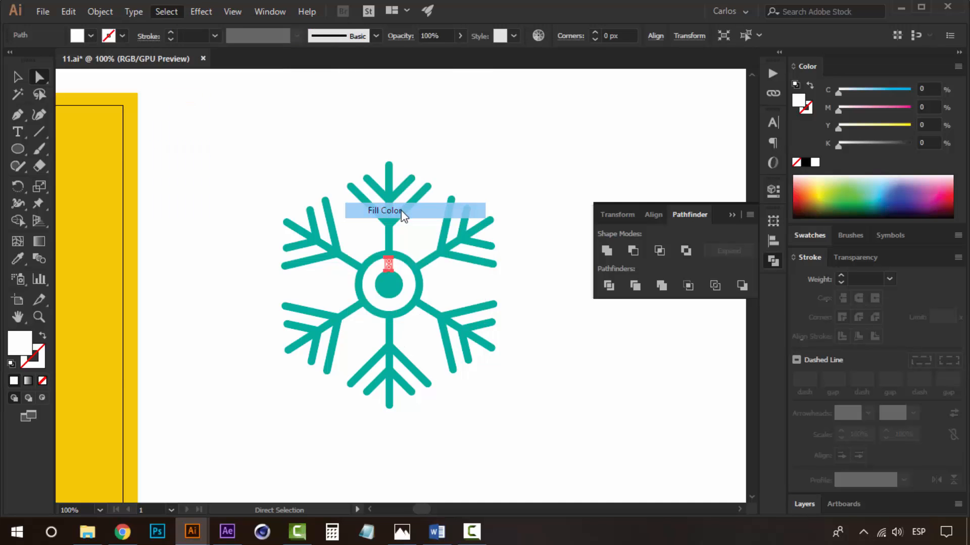
key(Delete)
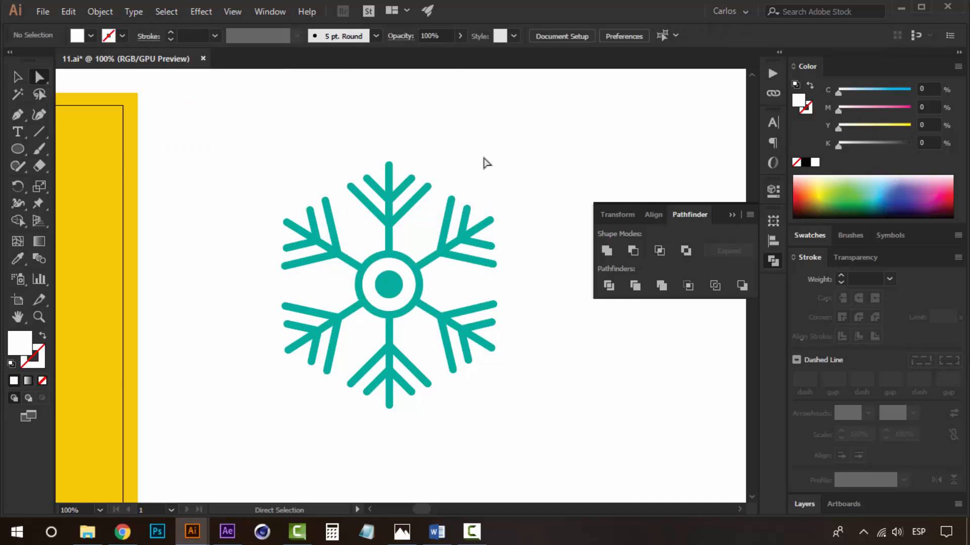
Select all snowflake pieces and unite them into a single shape.
key(v)
drag(514, 129, 264, 435)
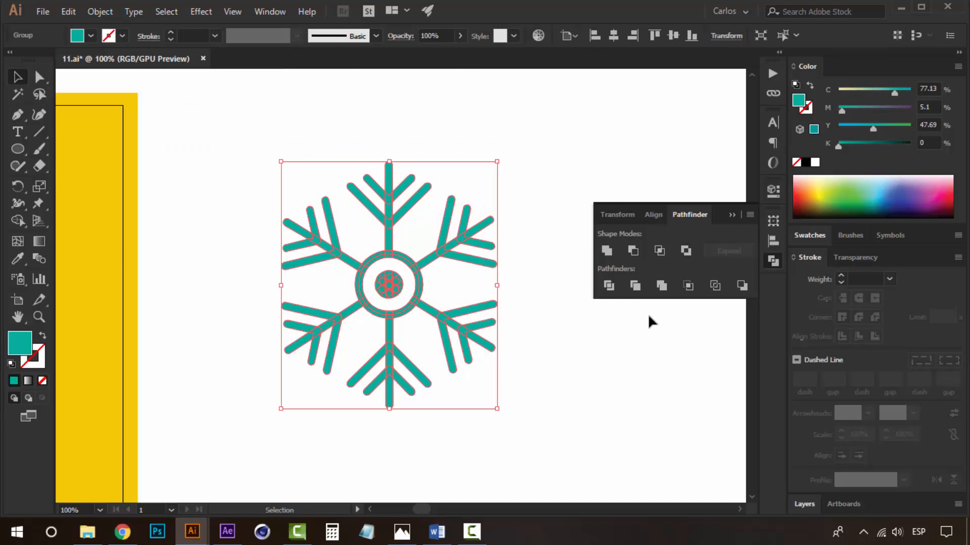
drag(526, 138, 242, 432)
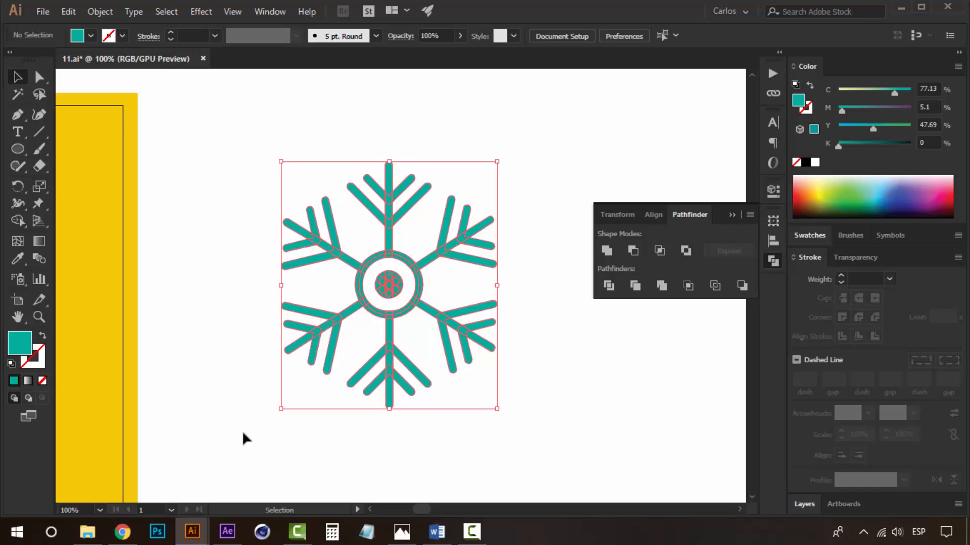
click(608, 252)
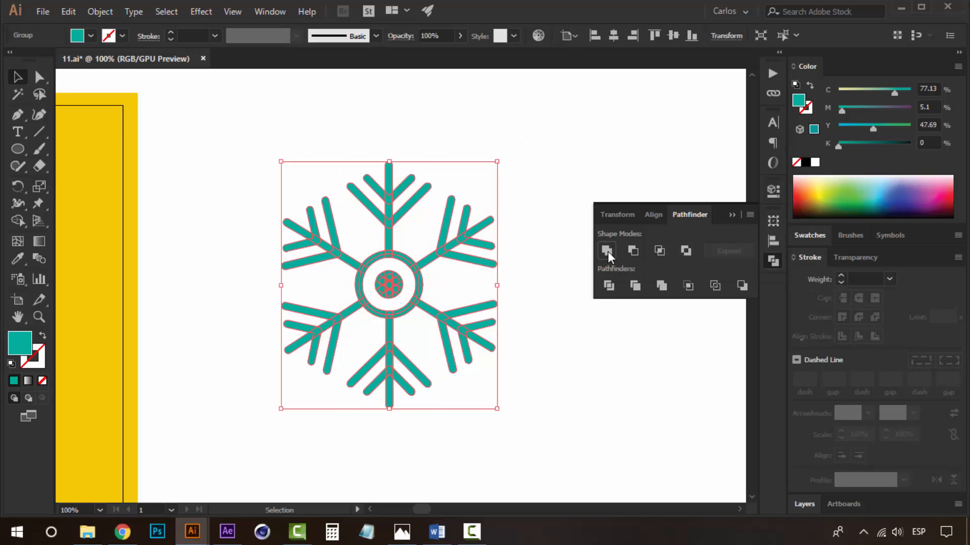
Scale the snowflake down and place three copies of it around the 11 on the yellow square.
click(529, 141)
click(410, 266)
key(z)
alt+click(344, 272)
alt+click(346, 274)
alt+click(349, 274)
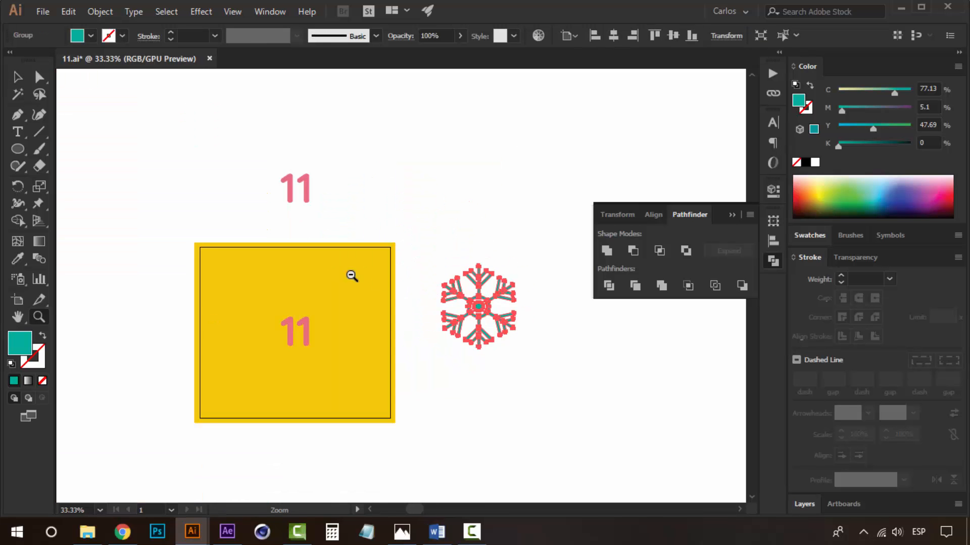
click(394, 284)
key(v)
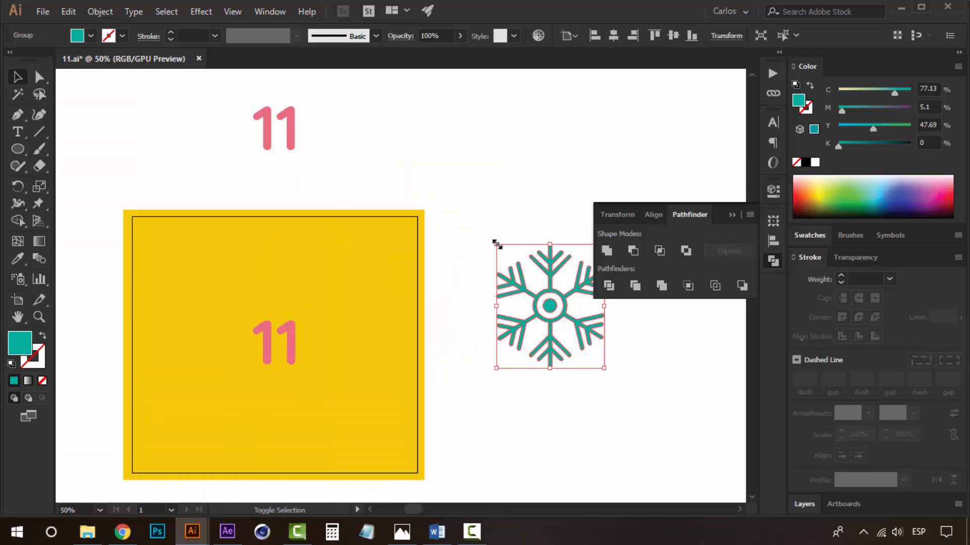
drag(497, 244, 530, 284)
click(542, 327)
drag(549, 323, 451, 356)
Nudge the lower-right snowflake two steps left and three steps down.
key(Left)
key(Left)
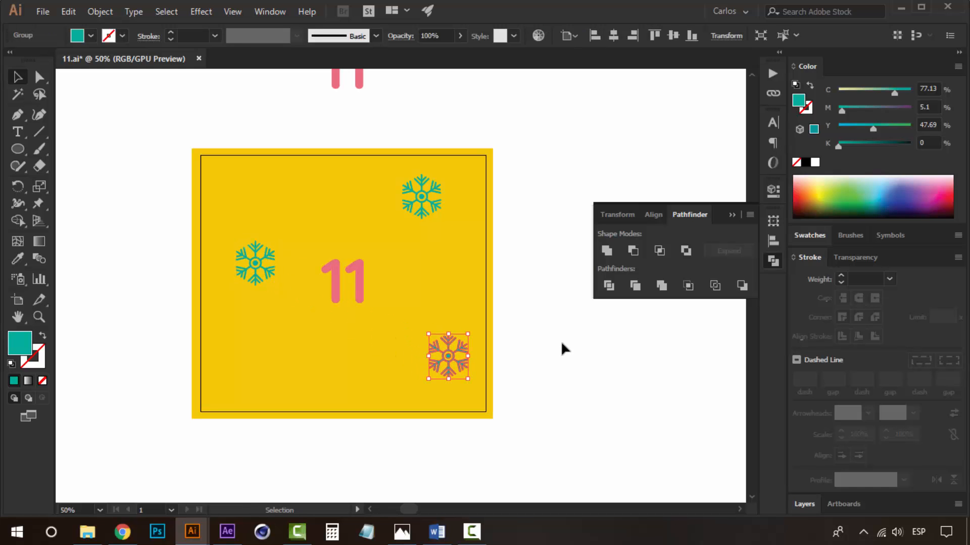
key(Down)
key(Down)
key(Down)
key(Down)
key(Down)
key(Down)
click(560, 341)
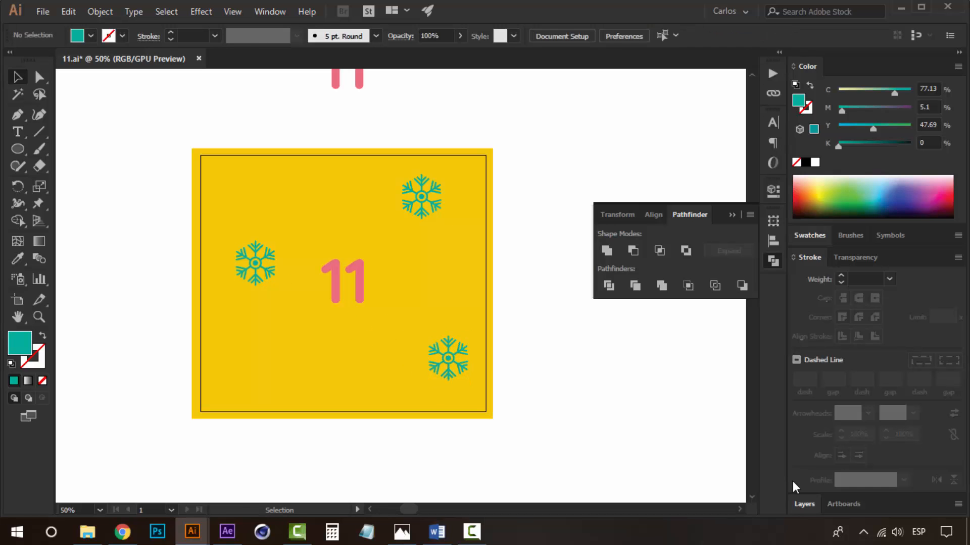
Open the Layers panel and create new layers above the 11 layer.
click(804, 504)
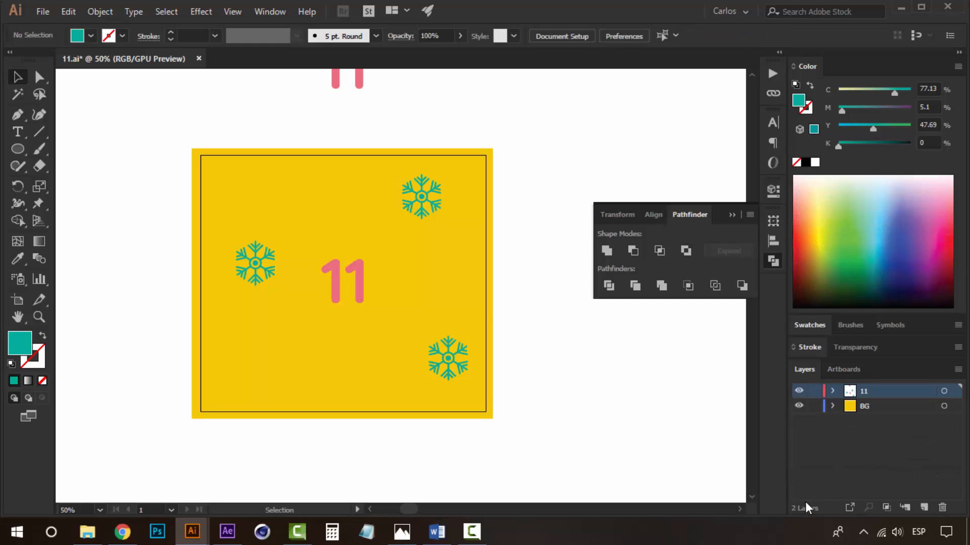
click(924, 507)
click(923, 507)
click(924, 507)
Move the upper-right snowflake onto the new top layer.
click(420, 200)
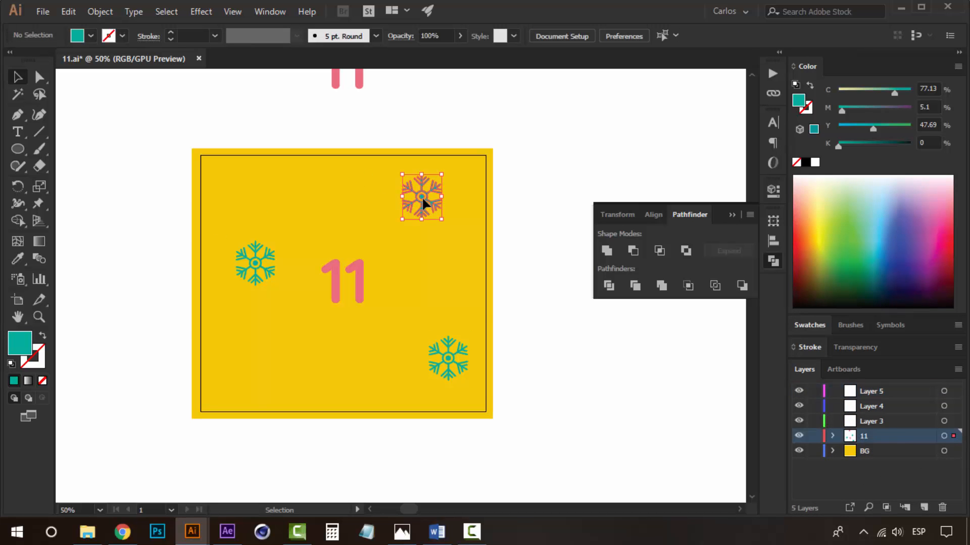
right_click(395, 191)
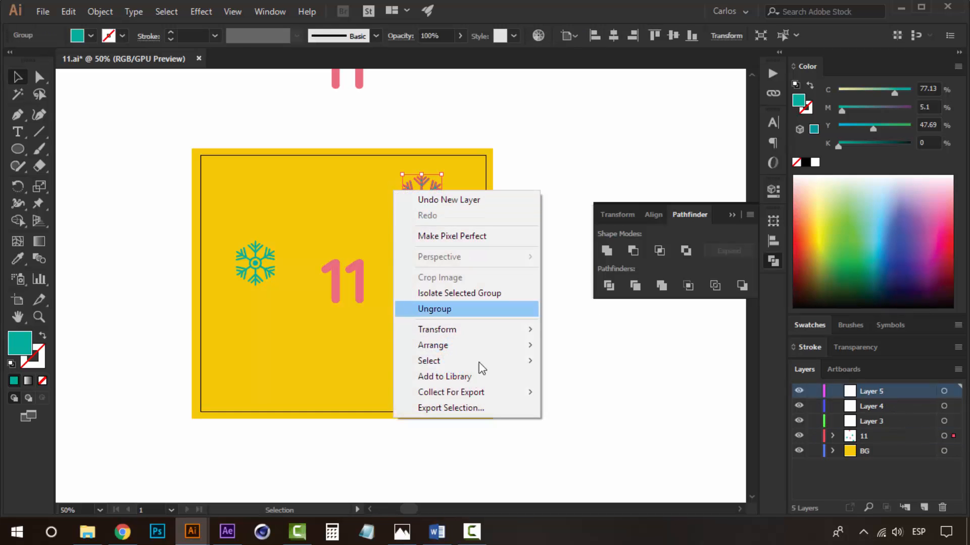
mouse_move(528, 347)
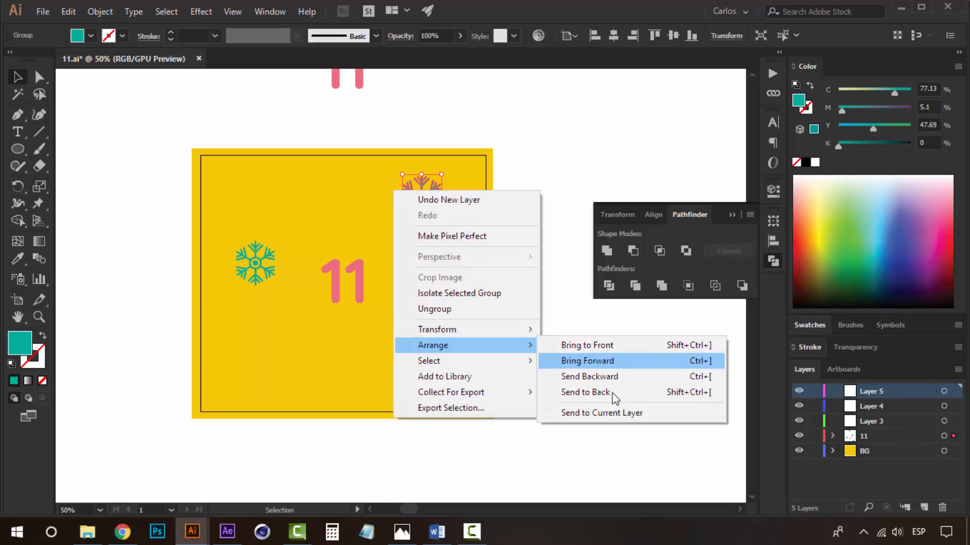
click(614, 413)
Move the left snowflake onto the second new layer, Layer 4.
click(250, 263)
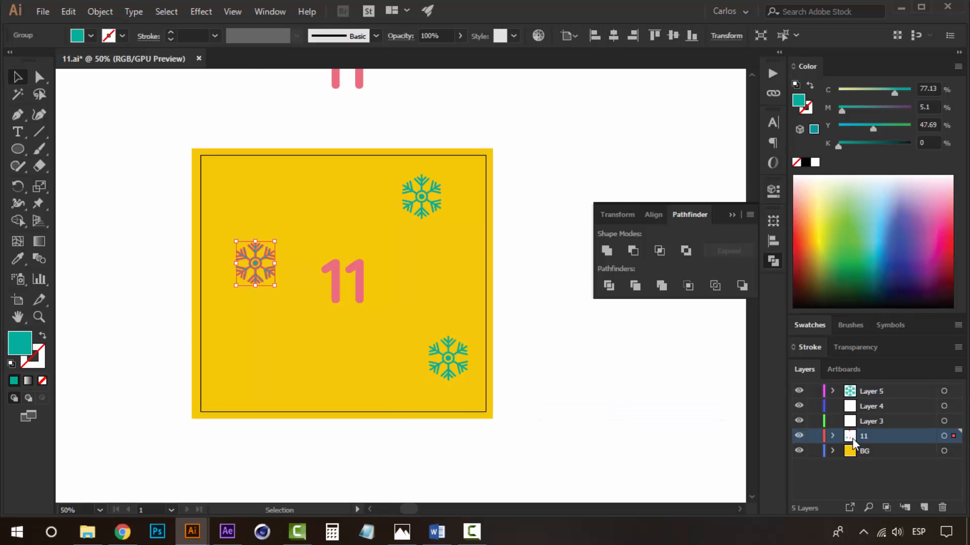
click(870, 408)
right_click(259, 262)
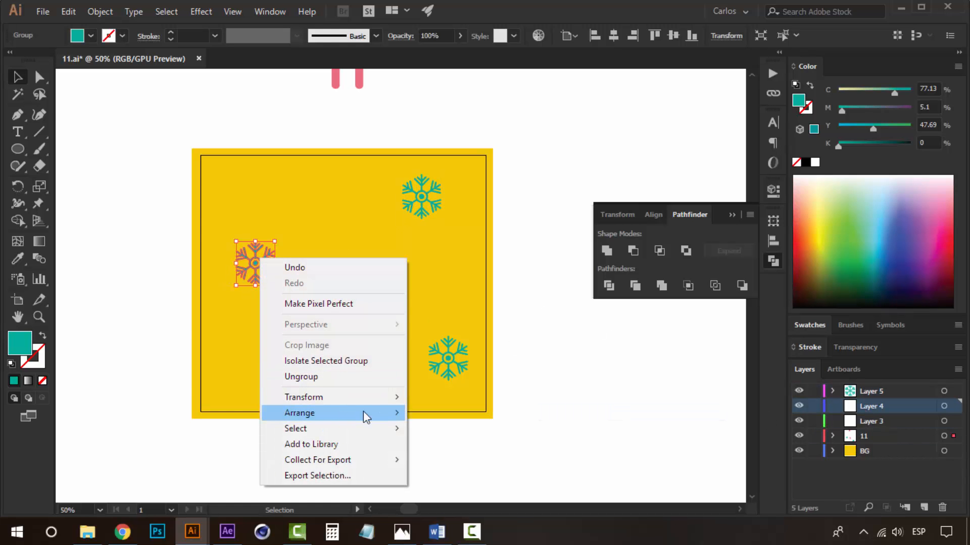
mouse_move(362, 411)
click(502, 479)
Move the lower-right snowflake onto the third new layer, Layer 3.
click(451, 357)
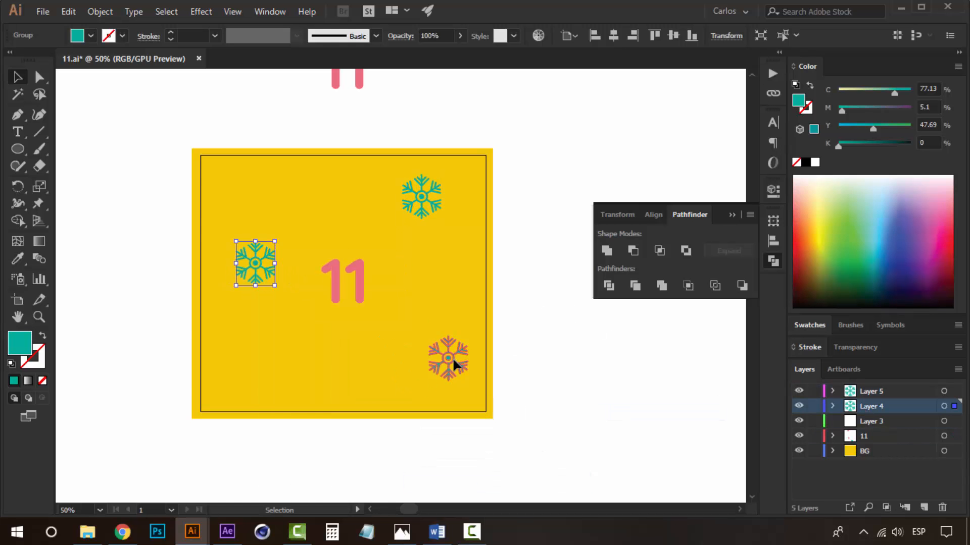
click(883, 422)
right_click(536, 390)
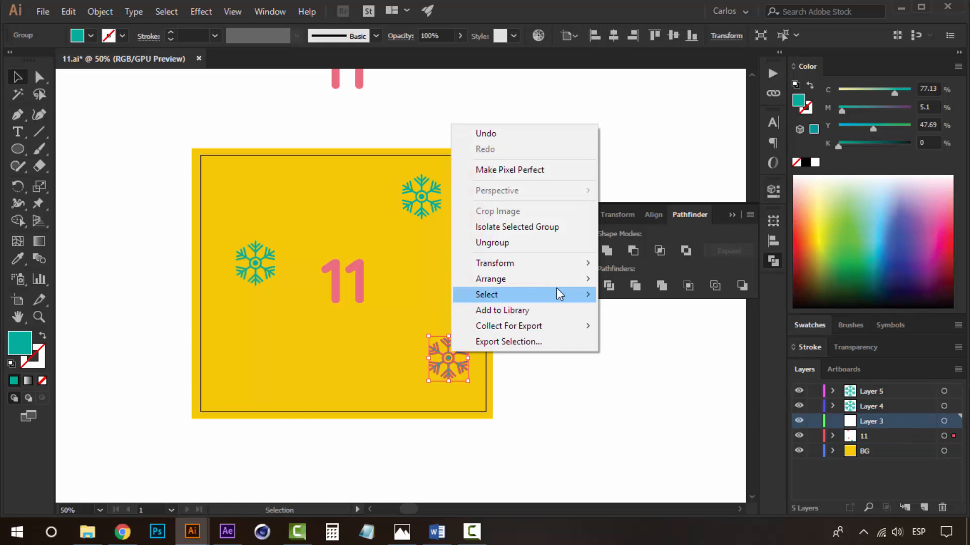
mouse_move(574, 280)
click(668, 349)
click(683, 397)
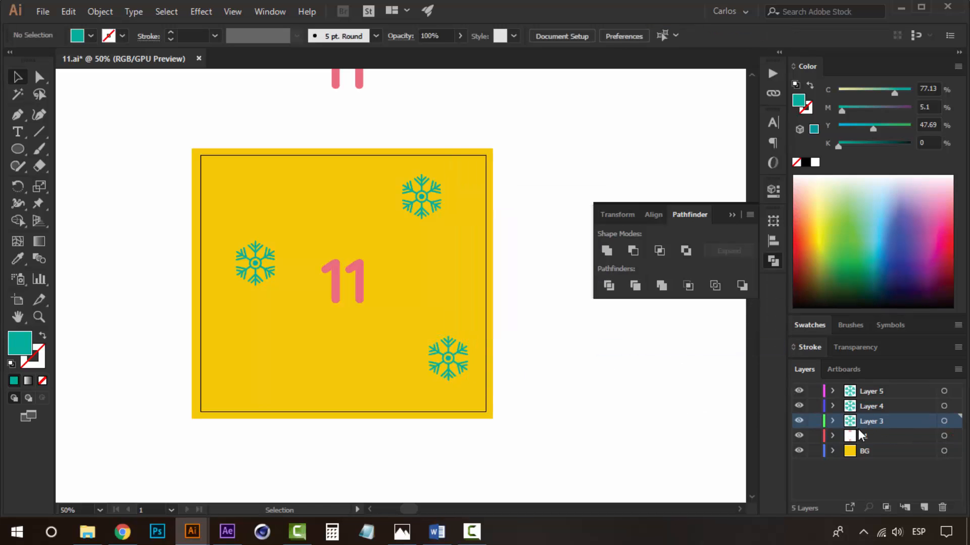
Rename the three snowflake layers snowflake 1, snowflake 2 and snowflake 3.
double_click(873, 390)
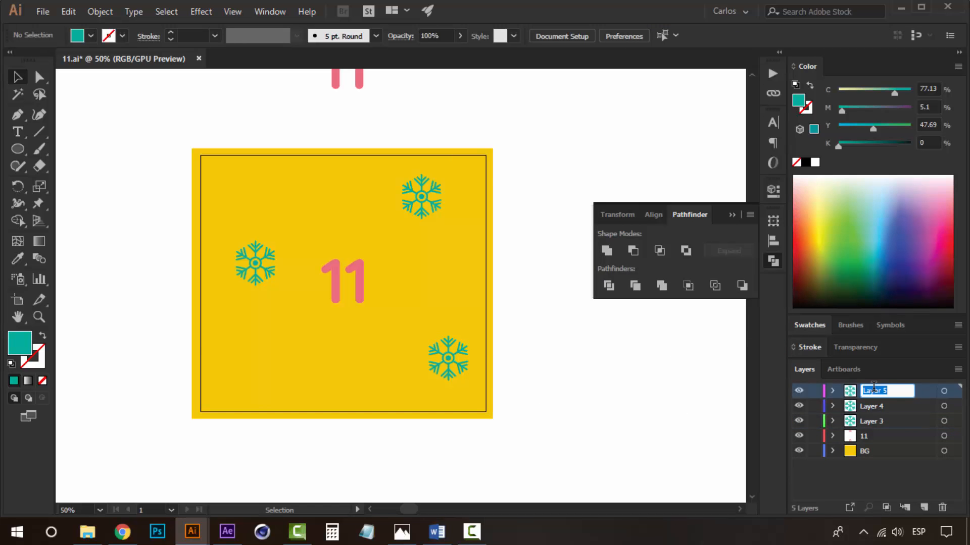
text(snowflake 1)
click(880, 401)
double_click(877, 402)
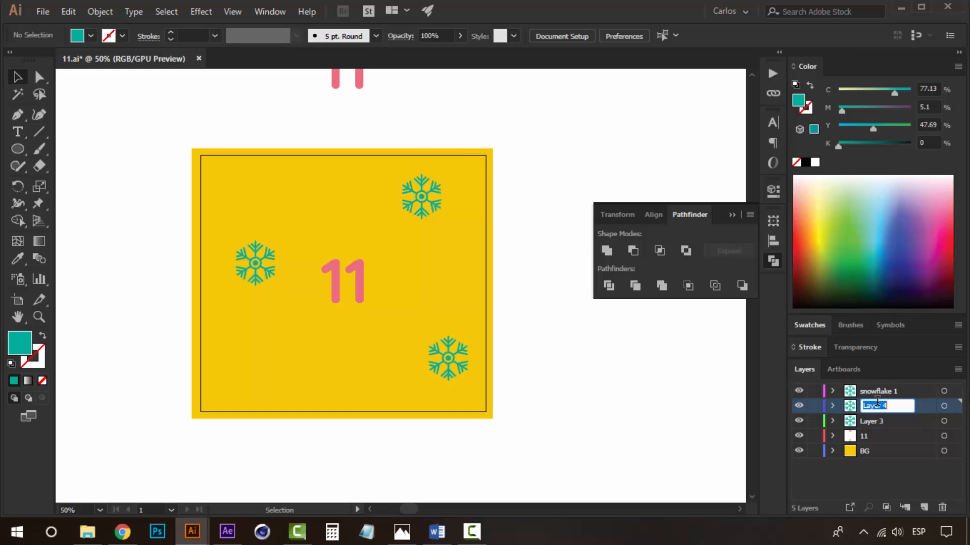
text(sno)
double_click(877, 419)
text(s)
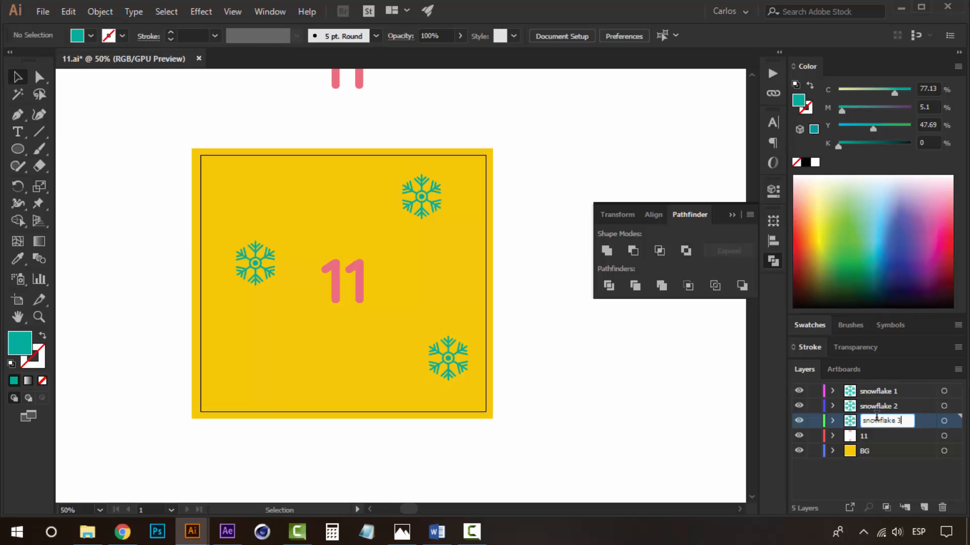
click(608, 418)
Save the 11 artwork file.
key(space)
drag(523, 343, 555, 369)
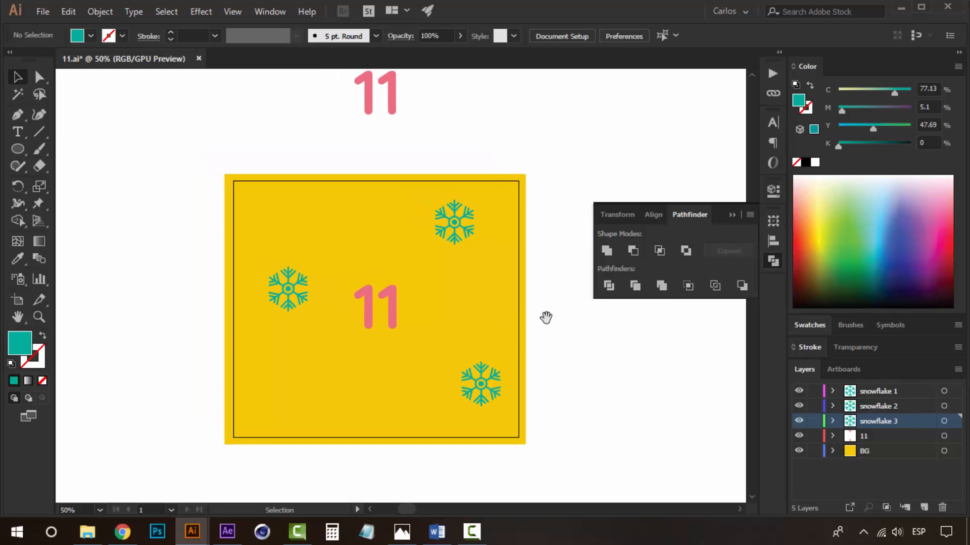
drag(549, 324, 506, 293)
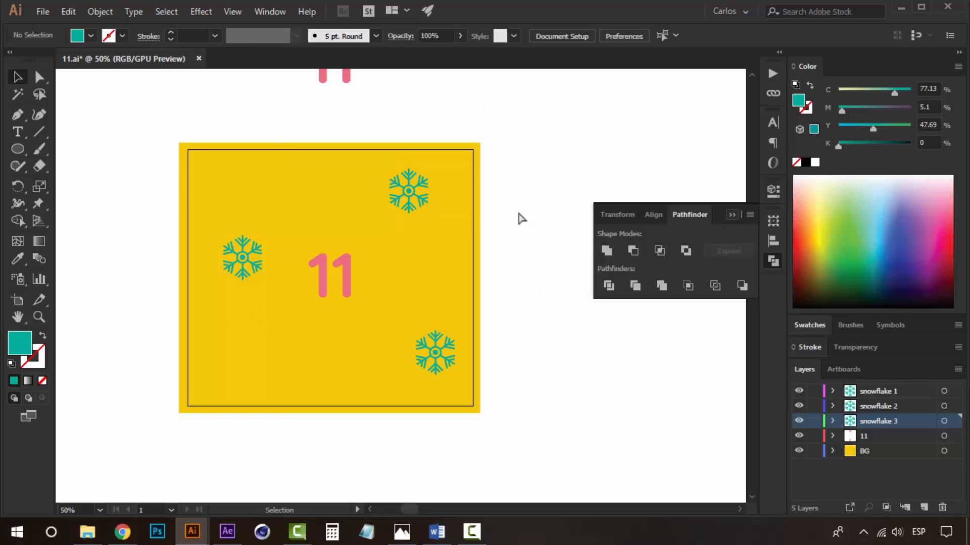
key(a)
key(ctrl+s)
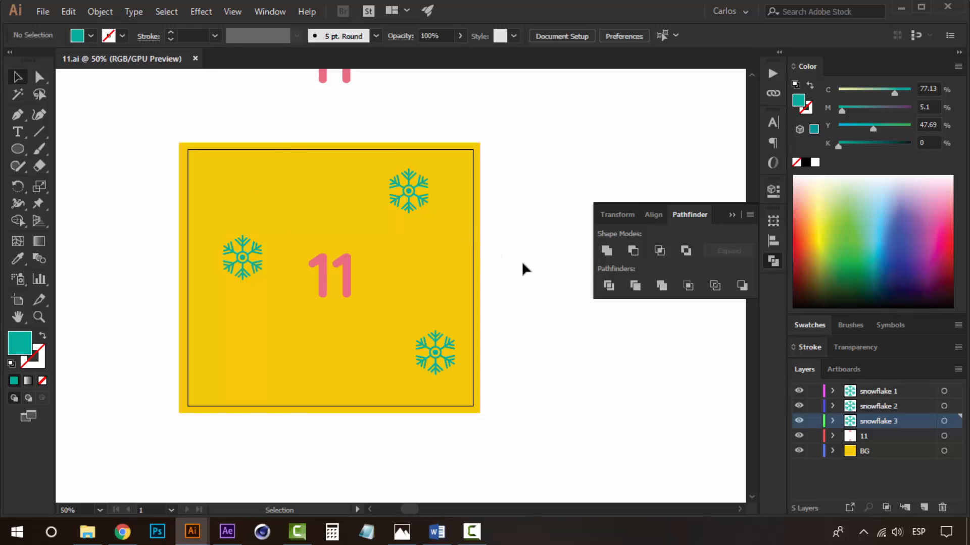
Delete all three snowflakes and then remove their three snowflake layers.
drag(527, 270, 485, 219)
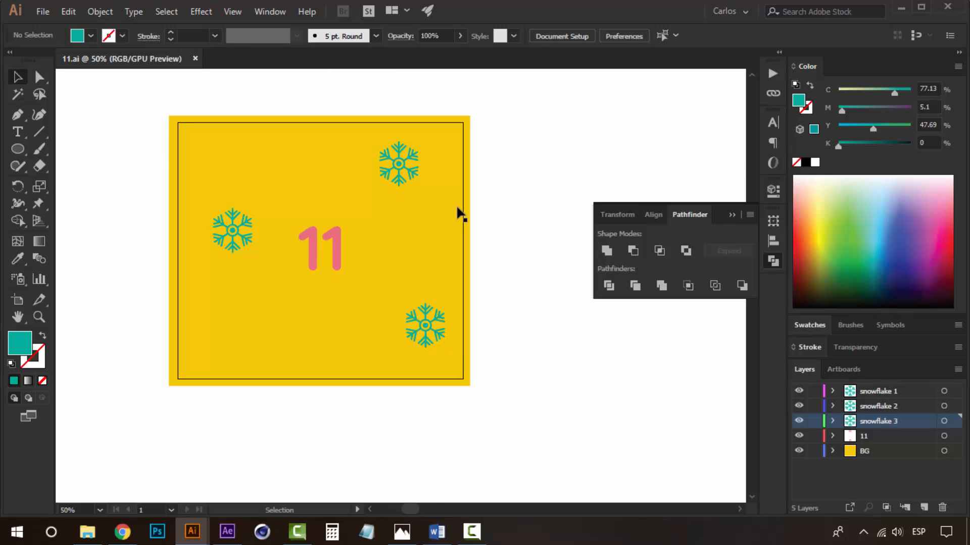
click(465, 188)
shift+click(297, 263)
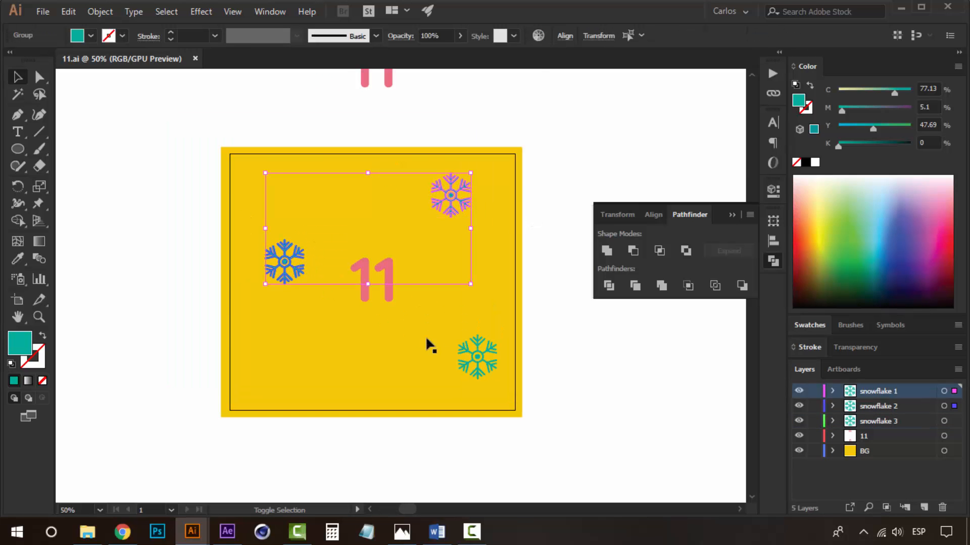
shift+click(483, 356)
key(Delete)
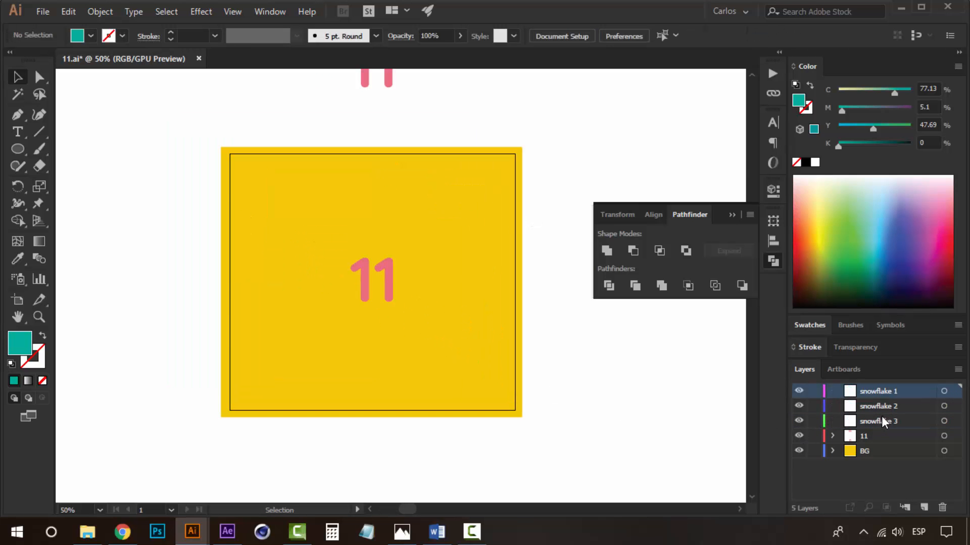
shift+click(881, 416)
click(941, 508)
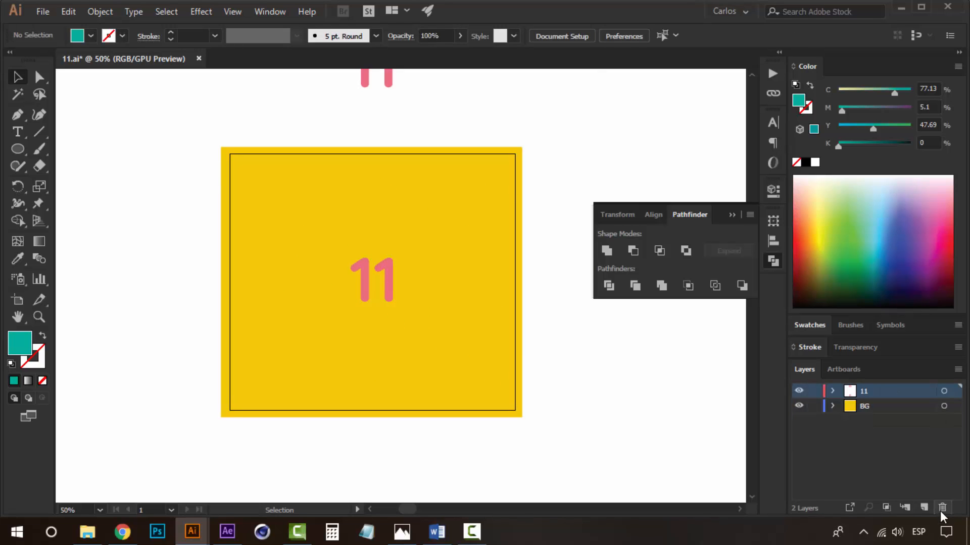
Rename the 11 layer to 10 and centre its number vertically on the artboard.
double_click(861, 393)
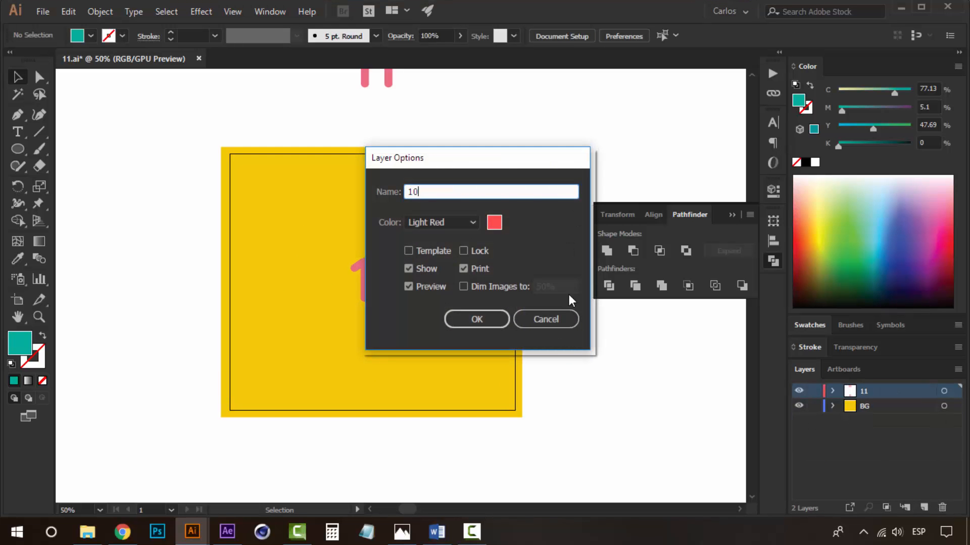
click(505, 319)
scroll(378, 399, up, 2)
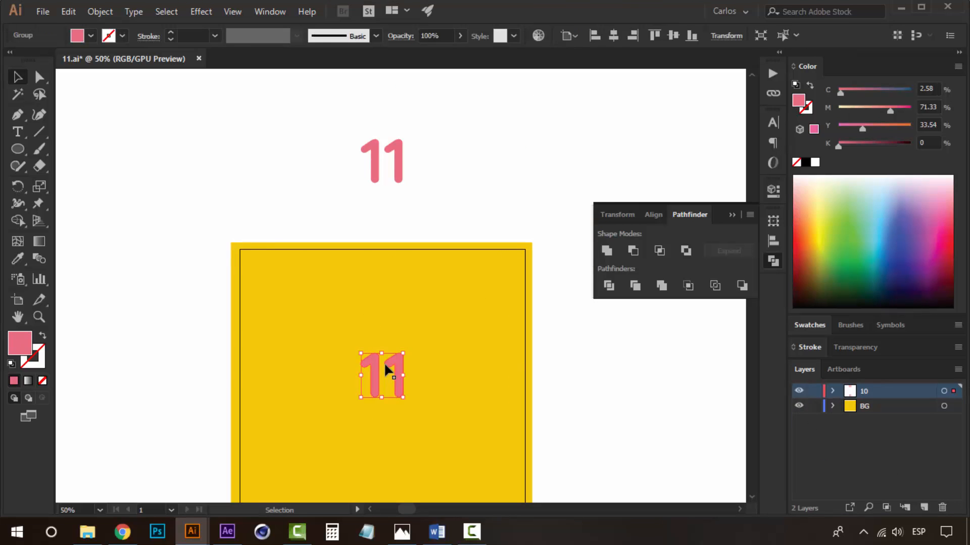
drag(384, 362, 384, 150)
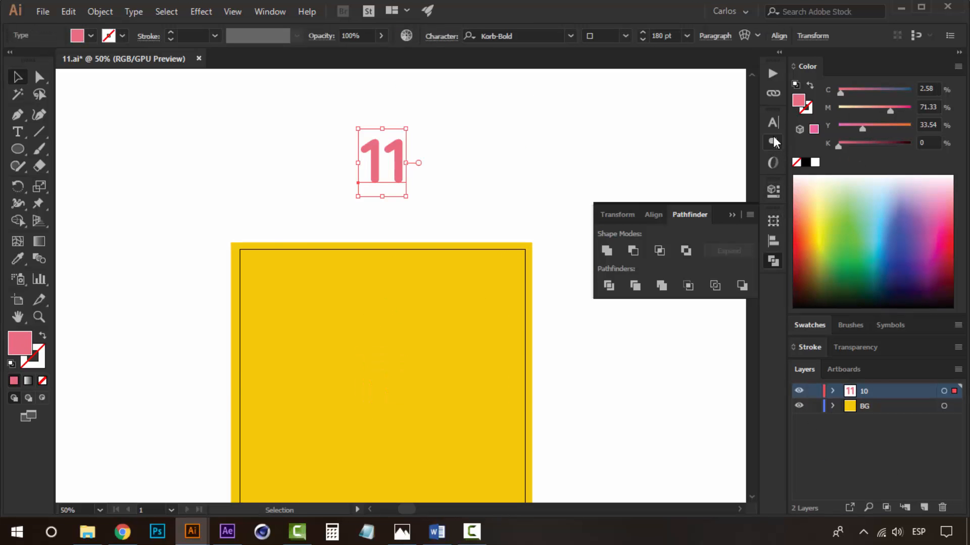
click(651, 217)
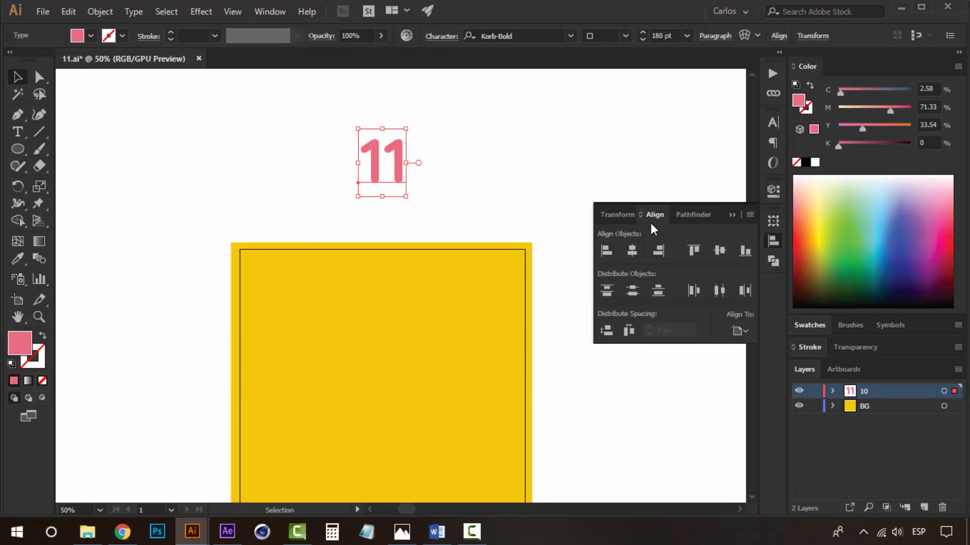
click(717, 250)
scroll(351, 380, down, 3)
Edit the number text in the square to read 10.
key(t)
double_click(365, 293)
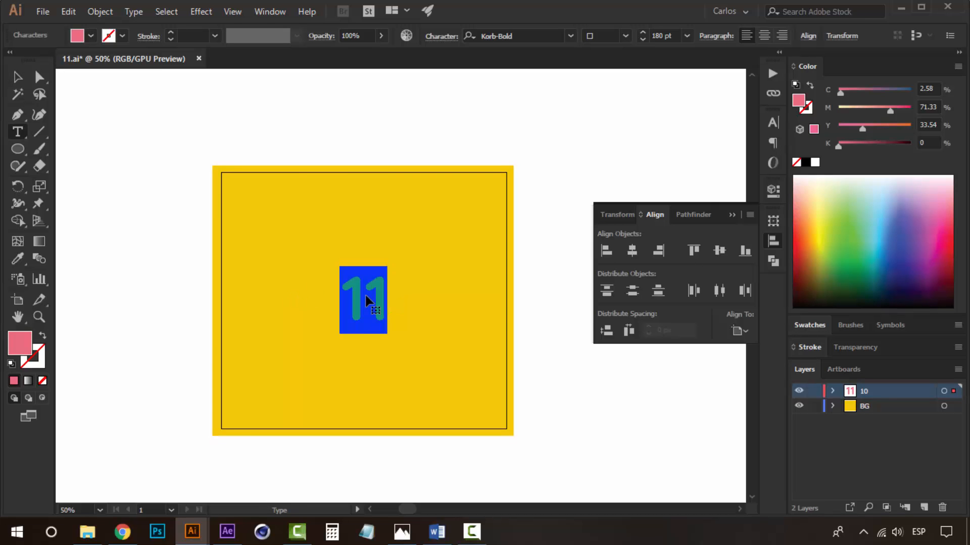
text(10)
key(Escape)
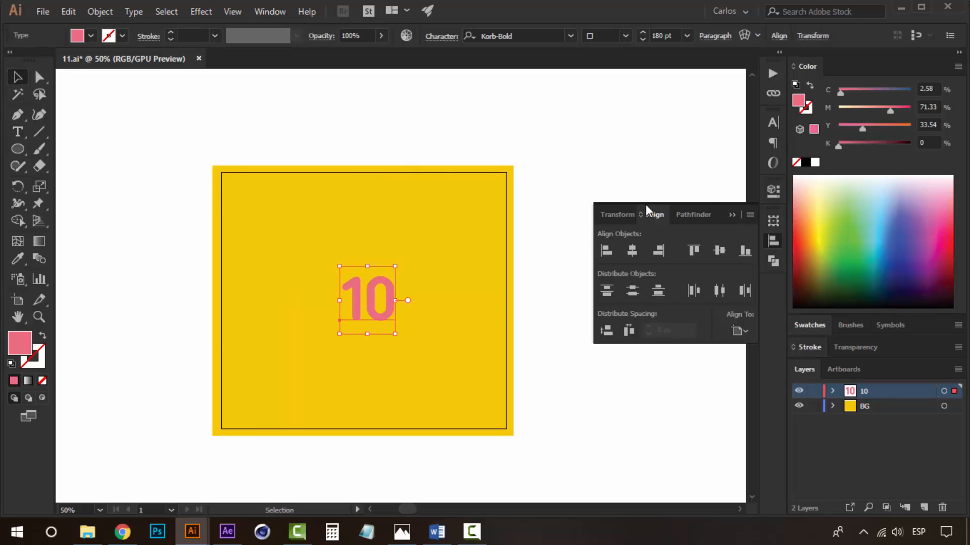
Centre the 10 horizontally on the artboard.
click(631, 250)
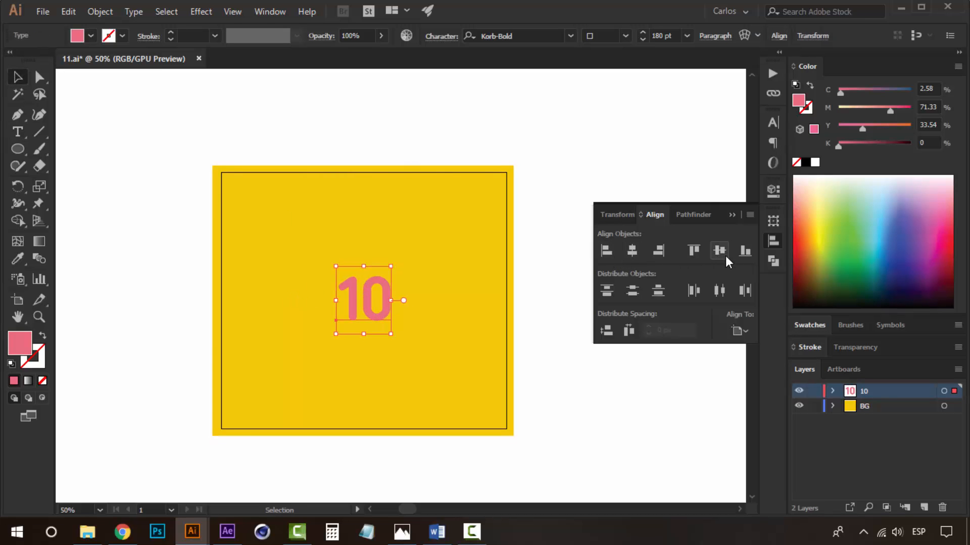
click(518, 107)
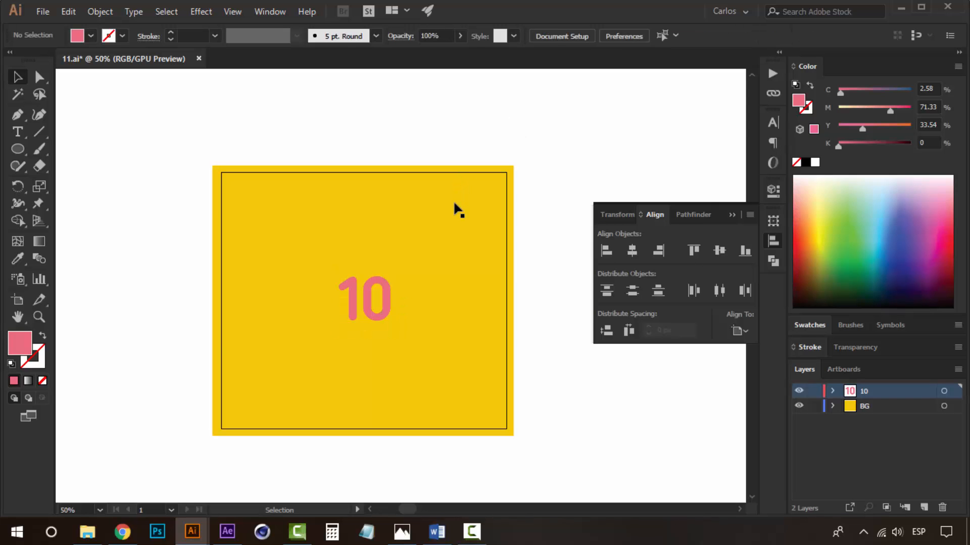
Fill the background square with the pink swatch.
click(454, 204)
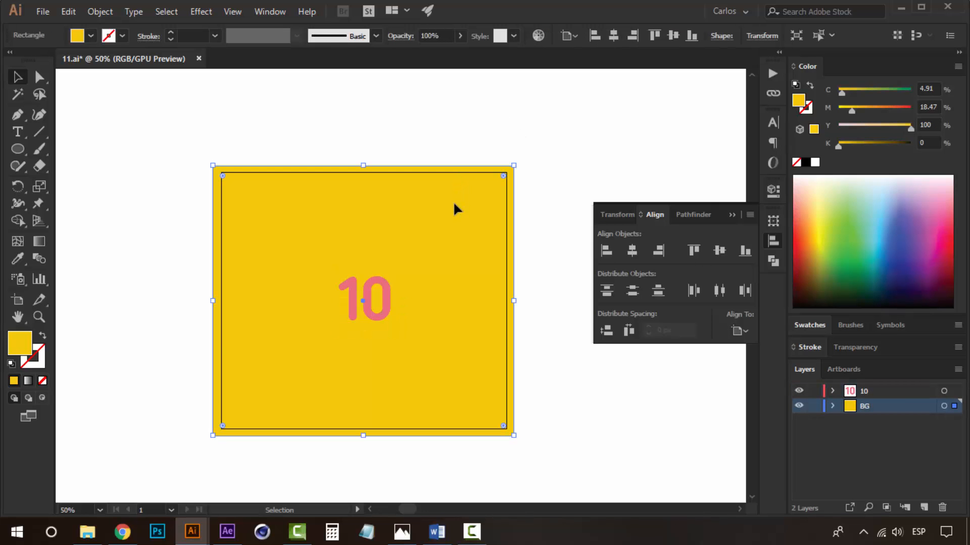
click(799, 326)
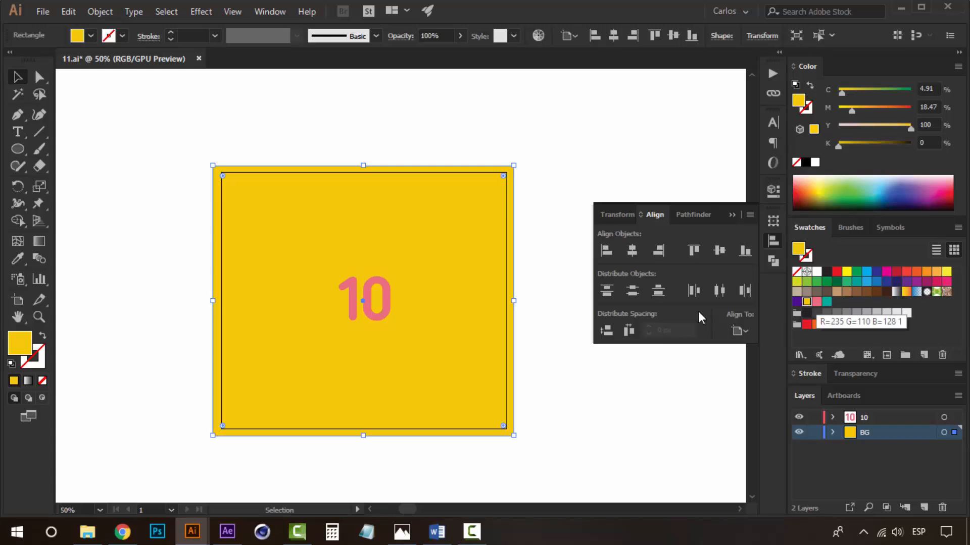
click(817, 302)
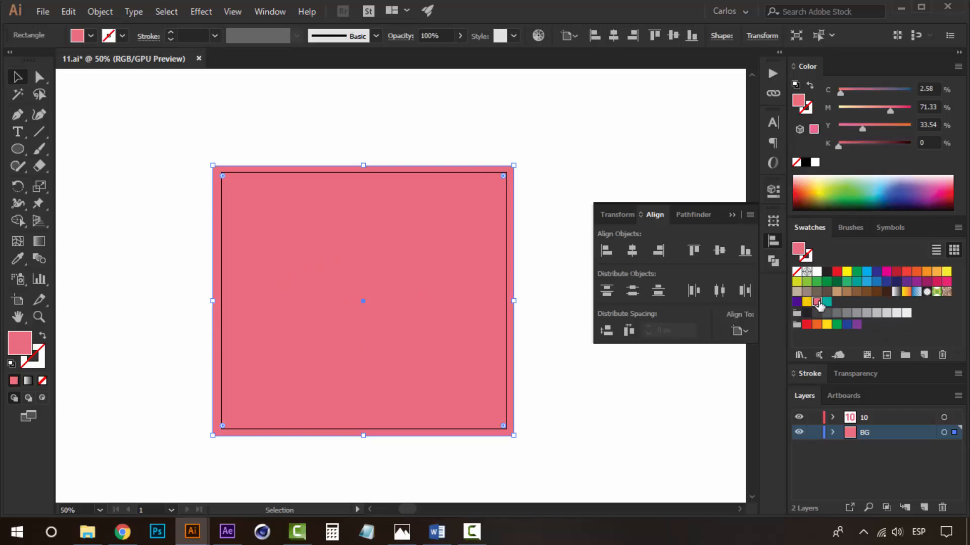
click(568, 150)
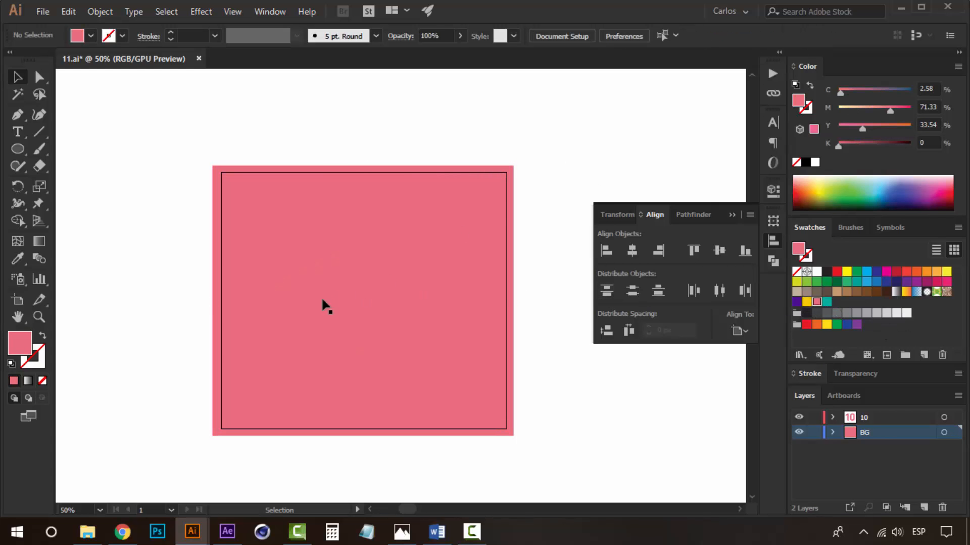
Select the Ellipse tool.
click(380, 283)
click(565, 133)
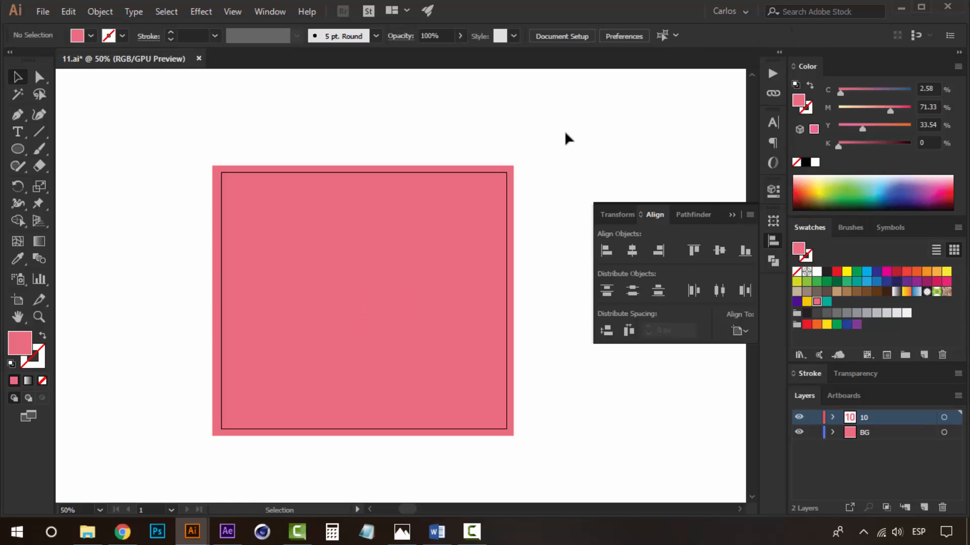
click(18, 149)
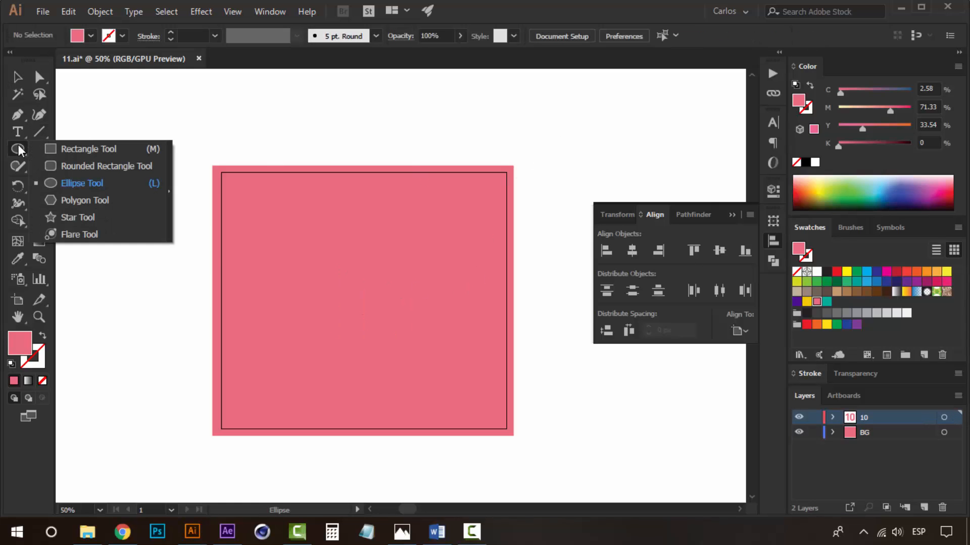
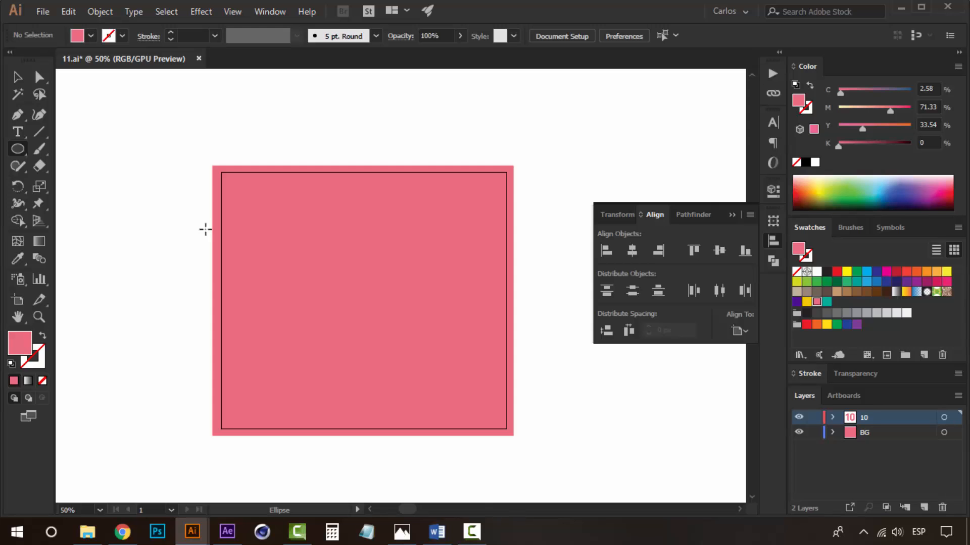
Draw a triangle inside the square with the Star tool and fill it with the yellow swatch.
click(8, 148)
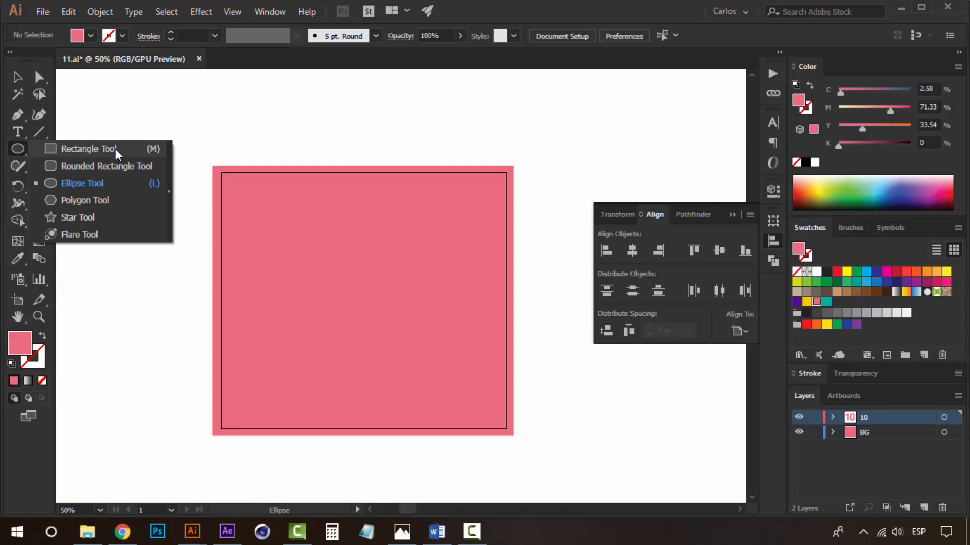
click(116, 150)
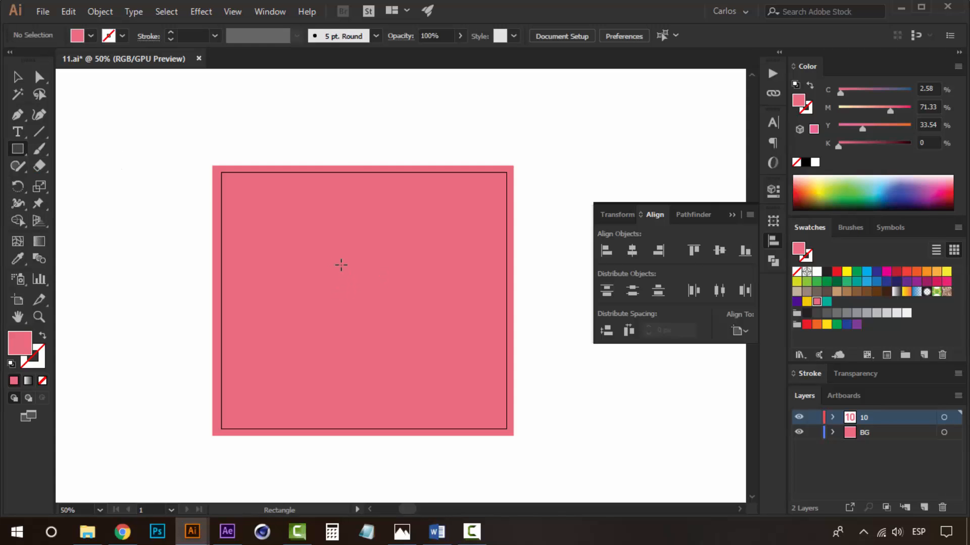
click(18, 149)
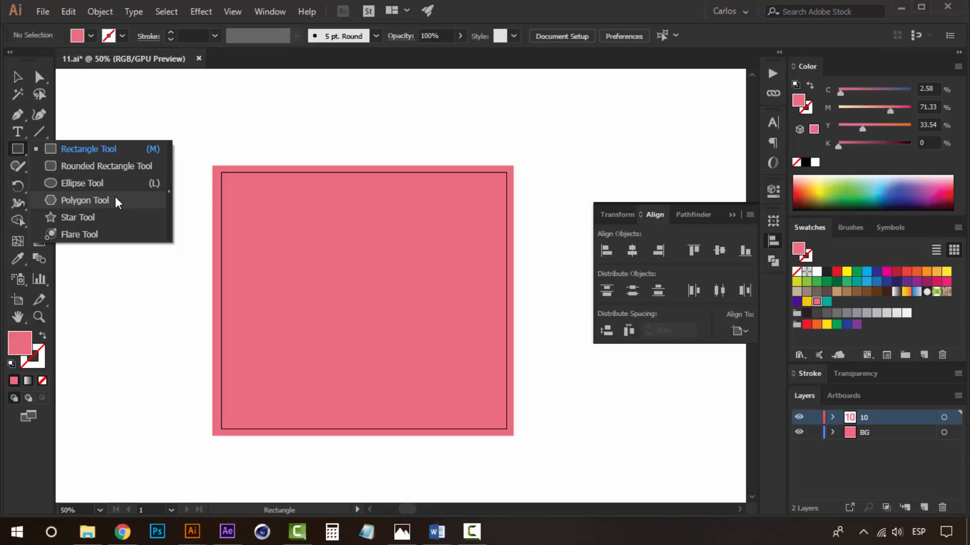
click(89, 216)
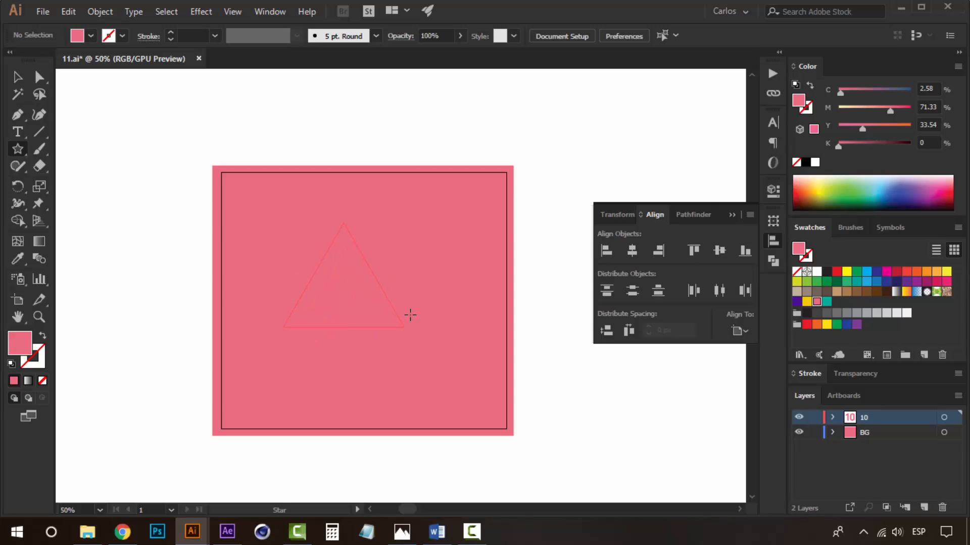
drag(410, 316, 411, 316)
key(v)
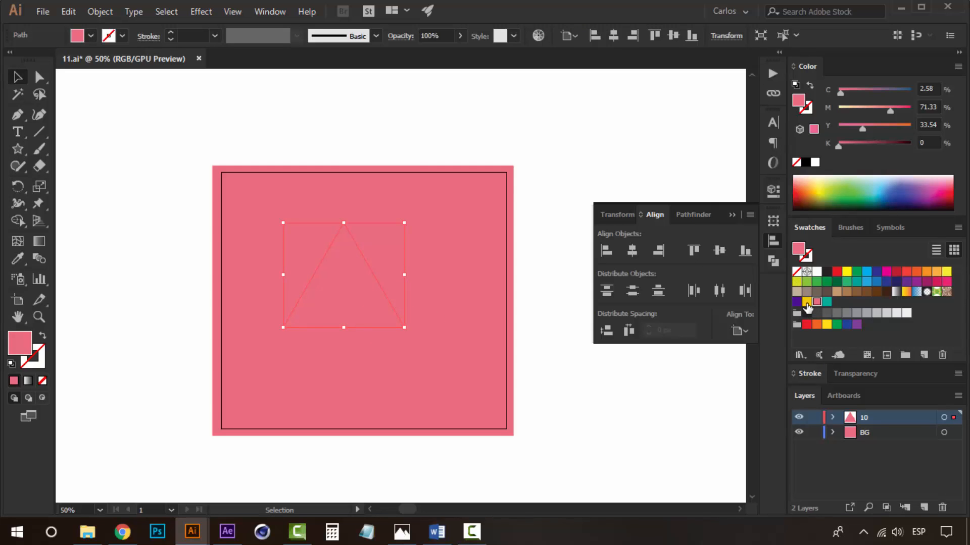
click(807, 302)
click(687, 432)
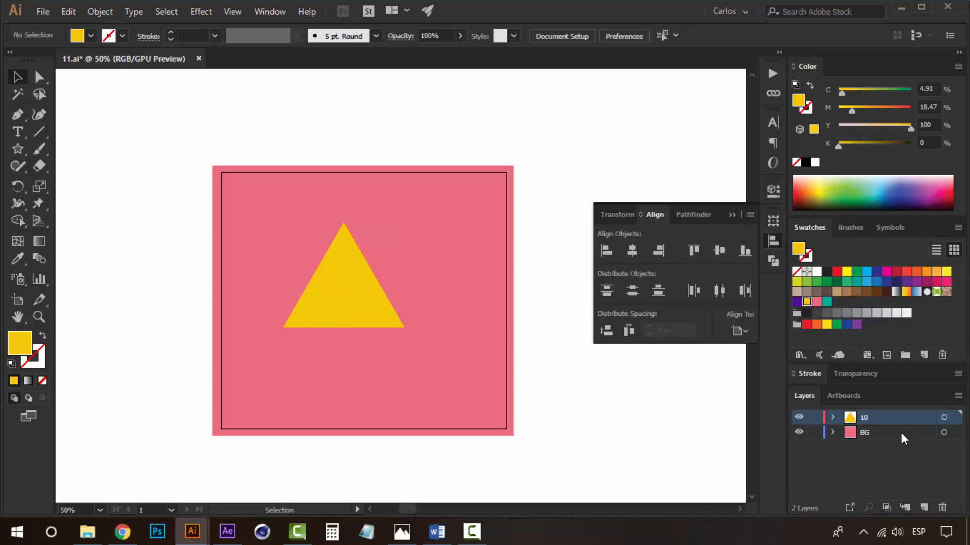
Create a new layer above BG and send the triangle to it.
click(872, 429)
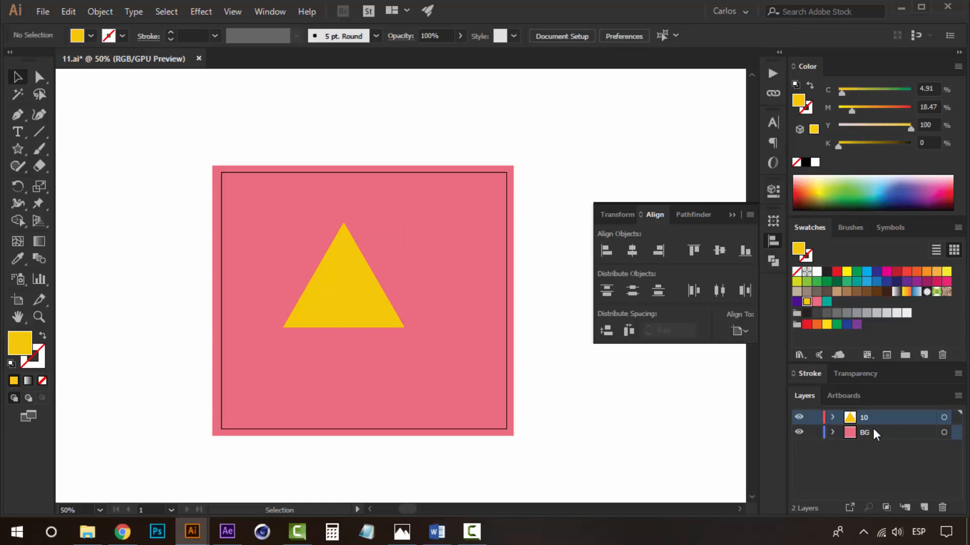
click(924, 507)
click(347, 295)
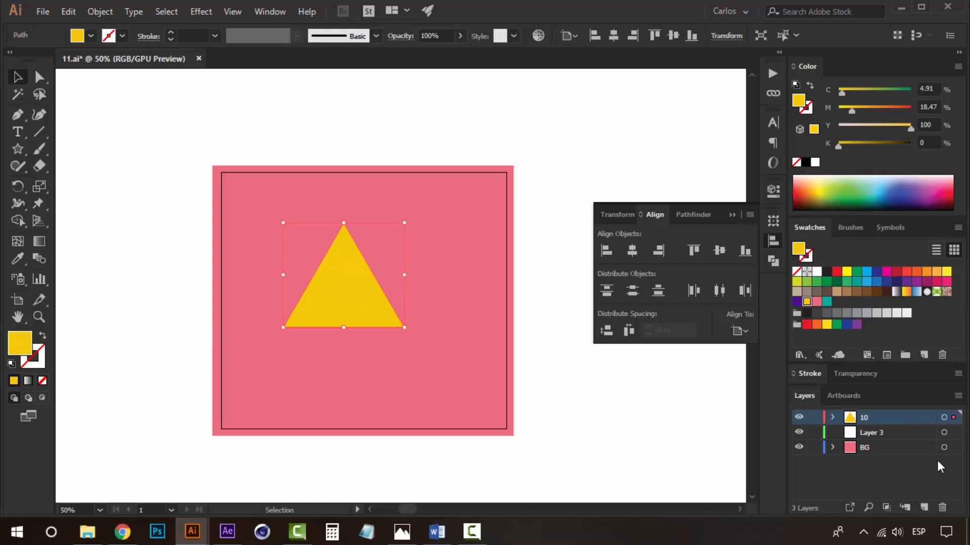
right_click(356, 286)
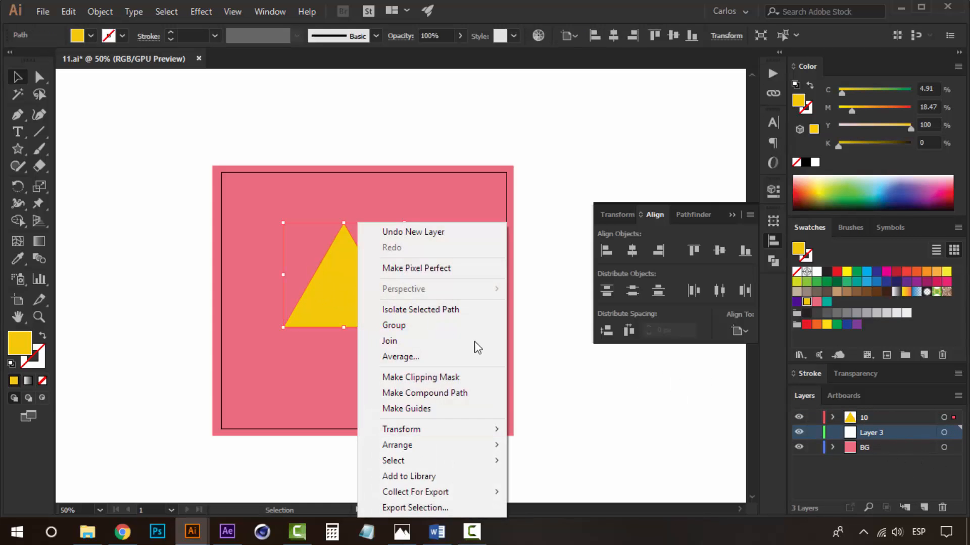
mouse_move(461, 445)
click(594, 511)
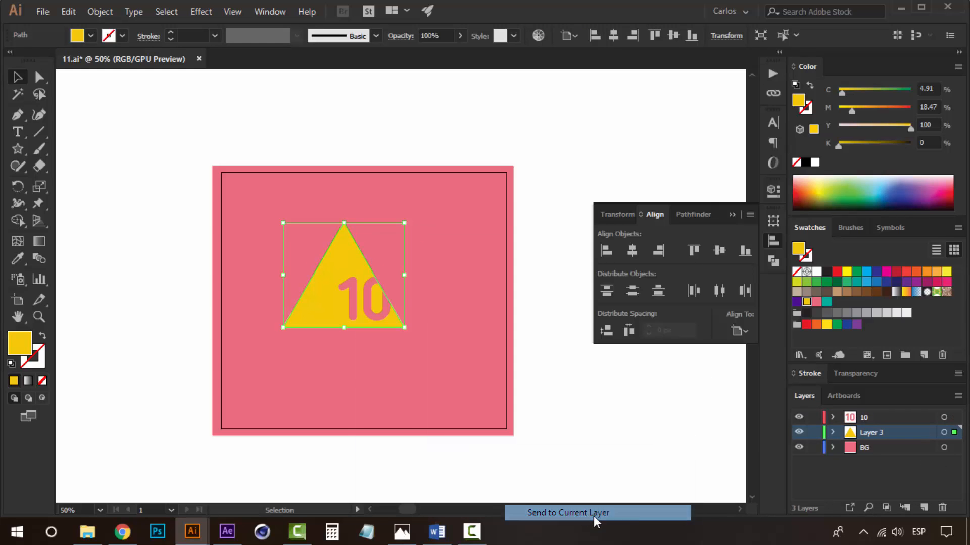
Rename the new layer Bell.
double_click(871, 433)
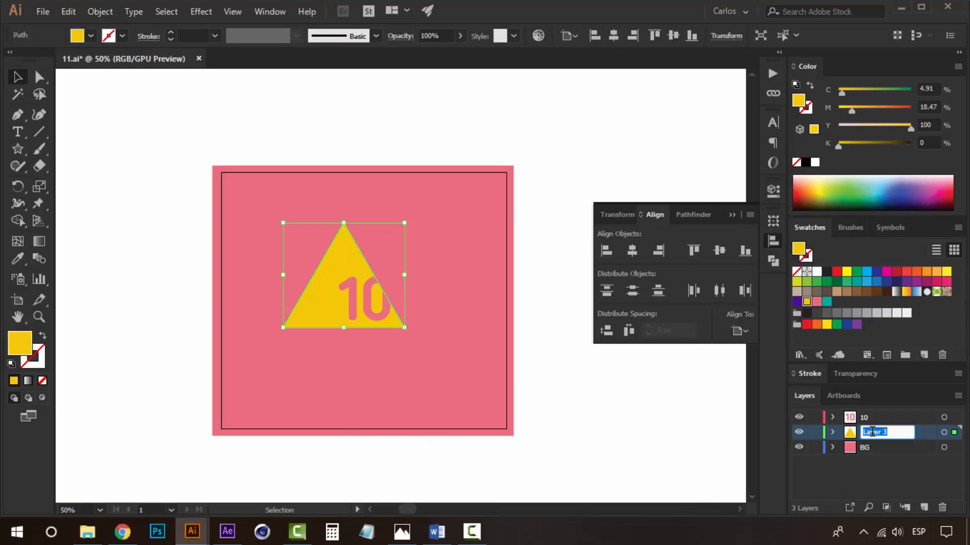
text(Bell)
click(668, 401)
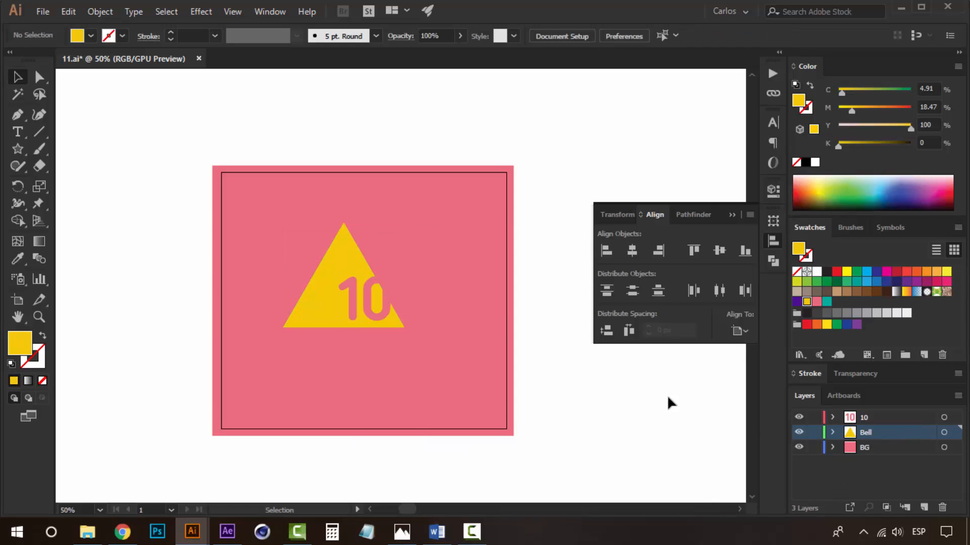
Centre the triangle horizontally and vertically on the artboard, then nudge it slightly upward.
click(347, 258)
click(632, 251)
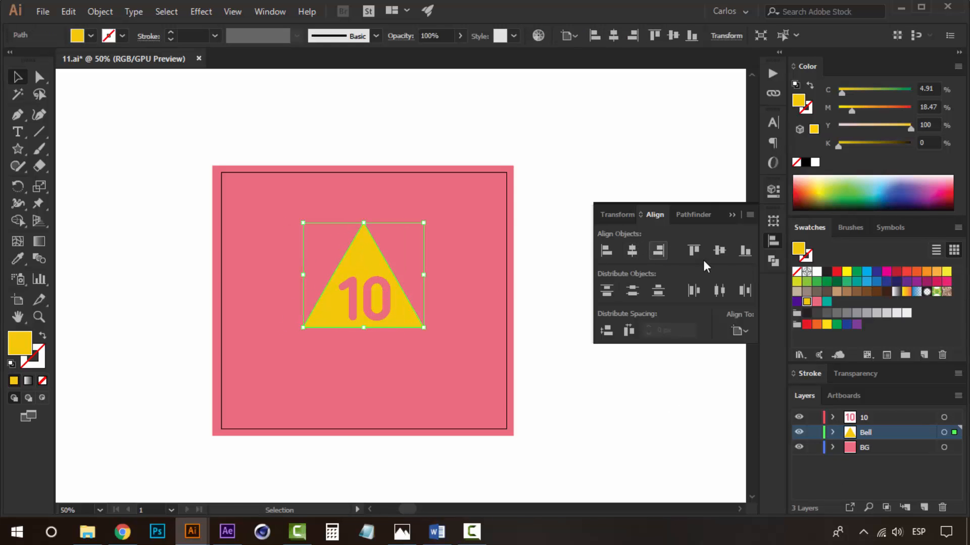
click(726, 252)
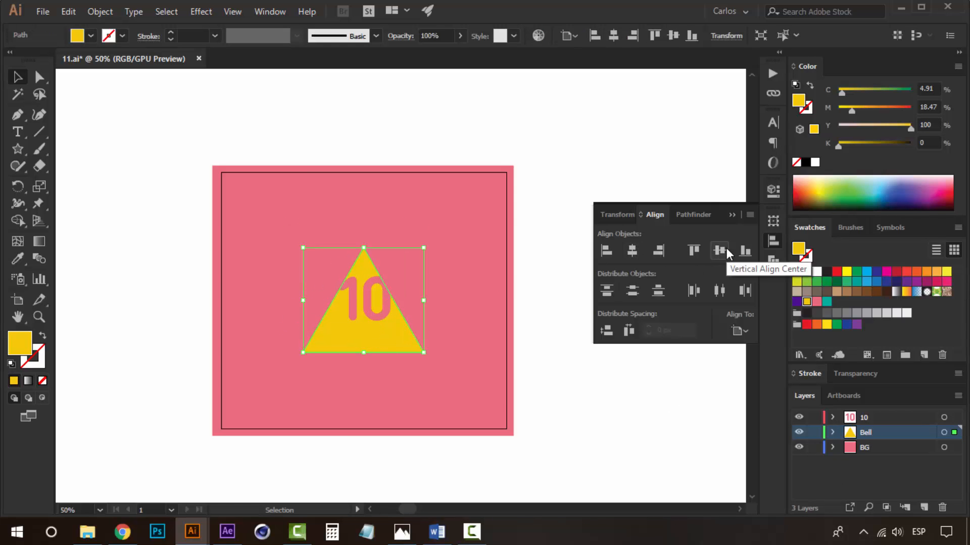
click(558, 202)
drag(363, 258, 363, 237)
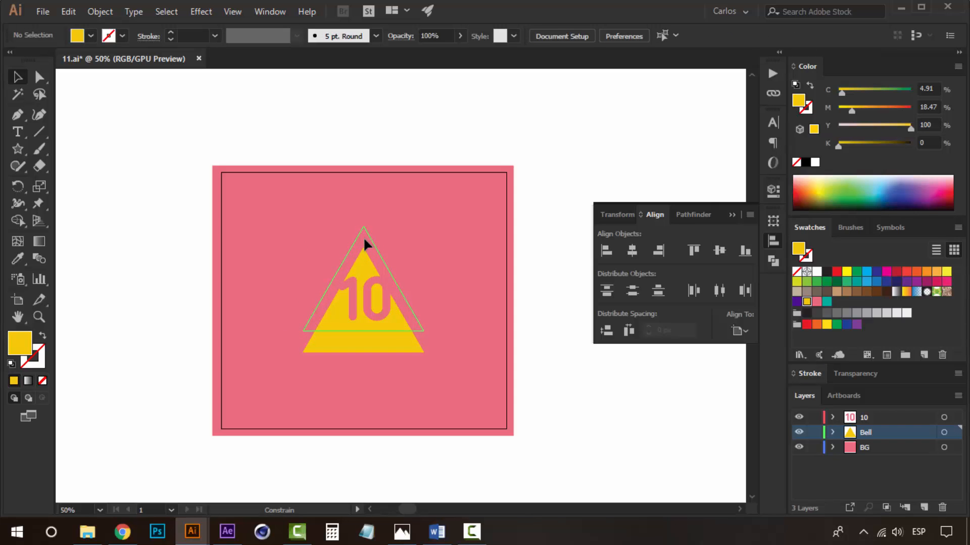
click(553, 182)
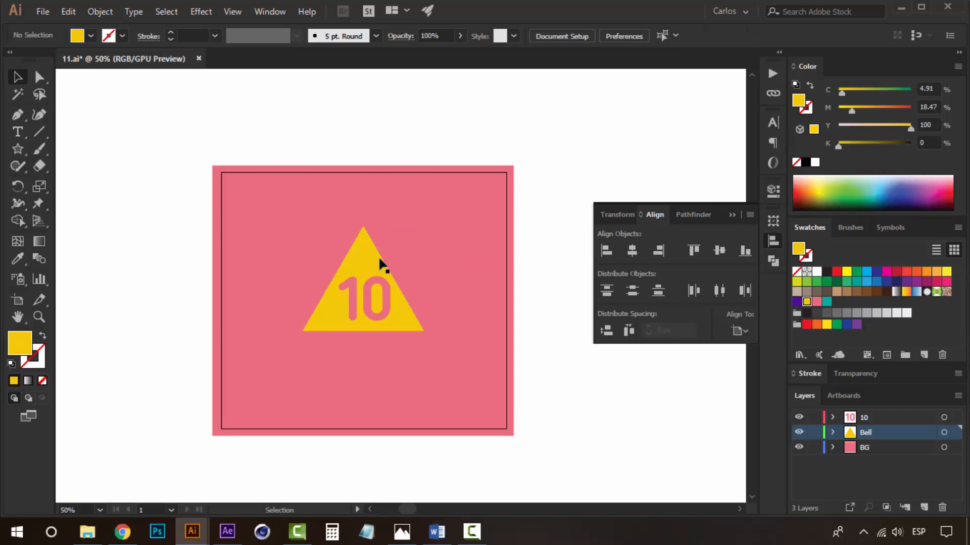
Draw a wide yellow rectangle across the lower part of the triangle to form the bell's rim.
click(359, 259)
click(580, 157)
click(374, 253)
click(626, 170)
key(z)
click(414, 273)
drag(373, 286, 314, 287)
click(365, 287)
alt+click(363, 266)
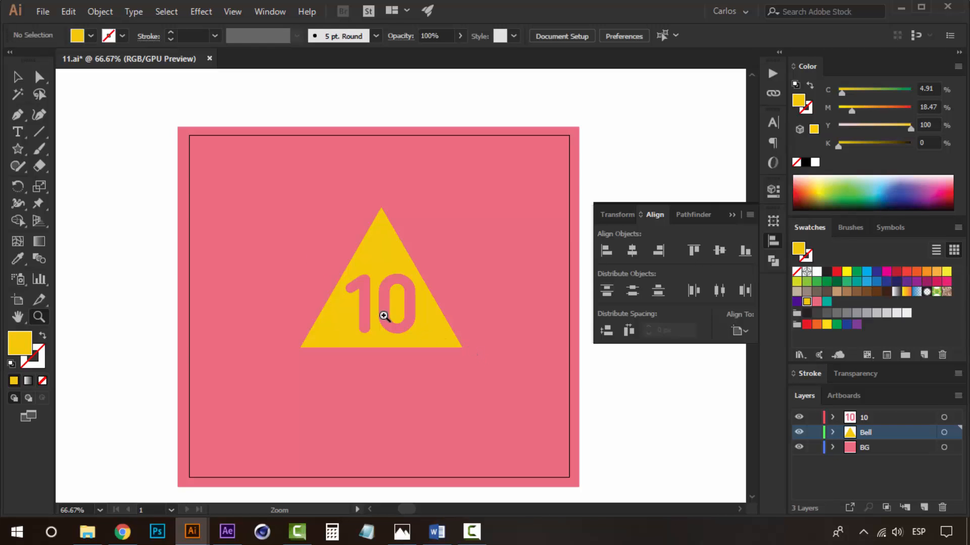
key(space)
drag(421, 283, 354, 247)
key(space)
click(337, 301)
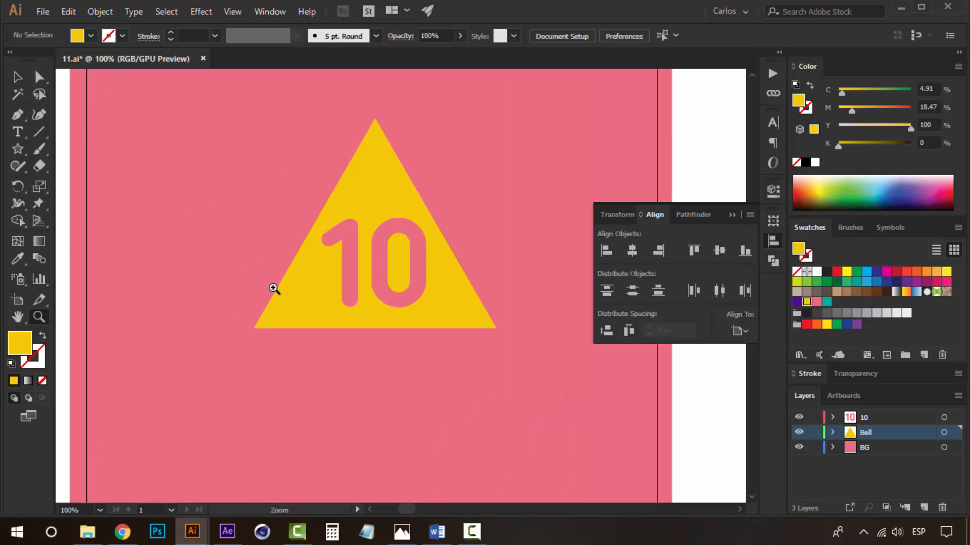
click(17, 149)
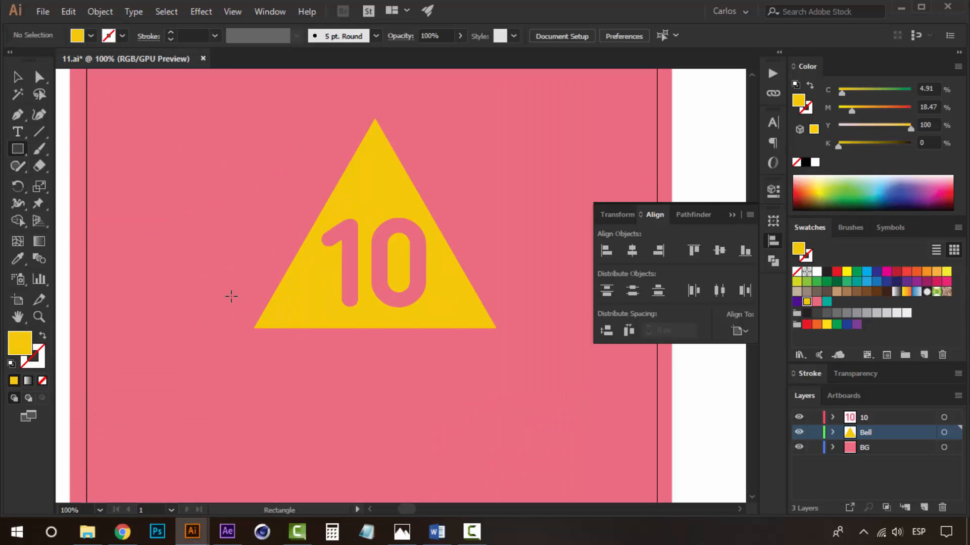
drag(231, 296, 505, 330)
drag(523, 328, 528, 328)
key(v)
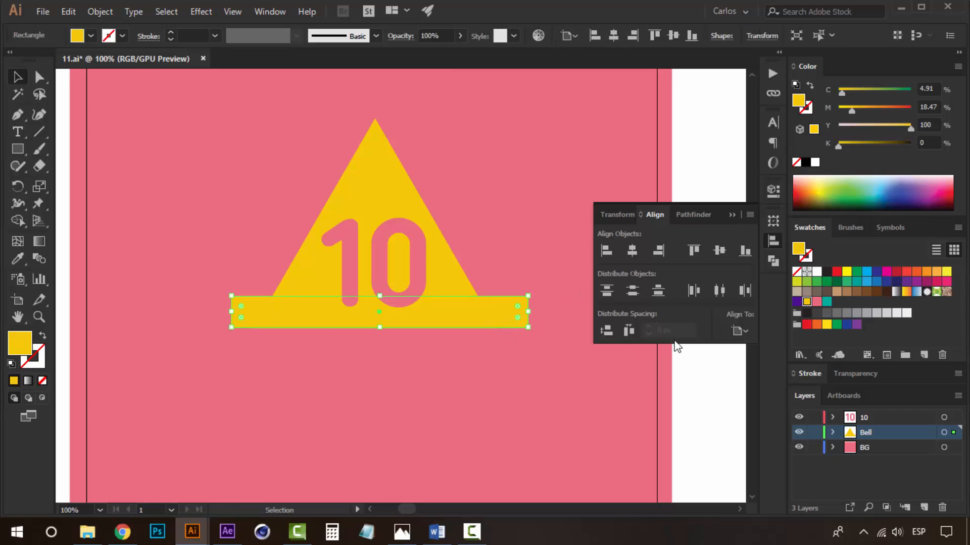
Resize the rim rectangle to be taller and narrower across the triangle's base.
click(599, 360)
click(514, 317)
drag(380, 327, 380, 332)
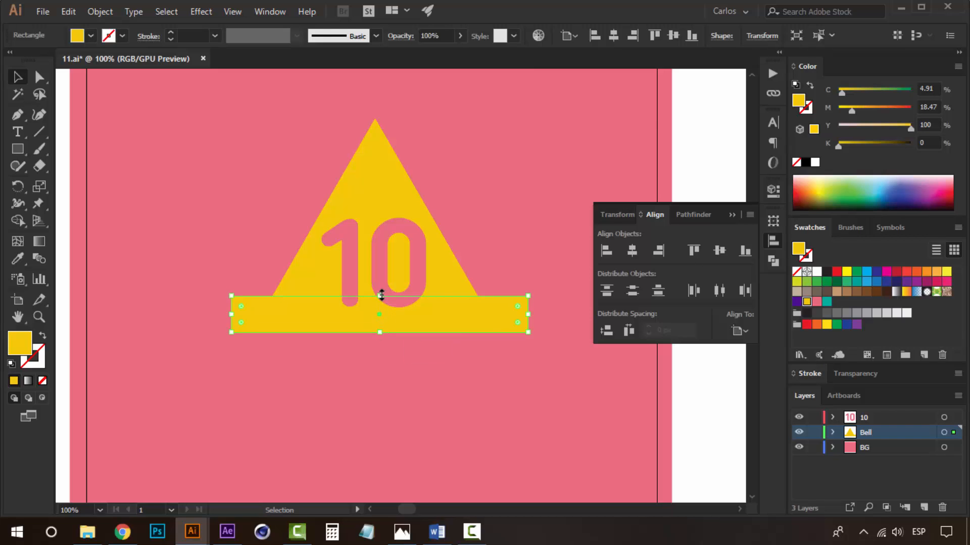
drag(381, 296, 381, 284)
drag(530, 310, 516, 310)
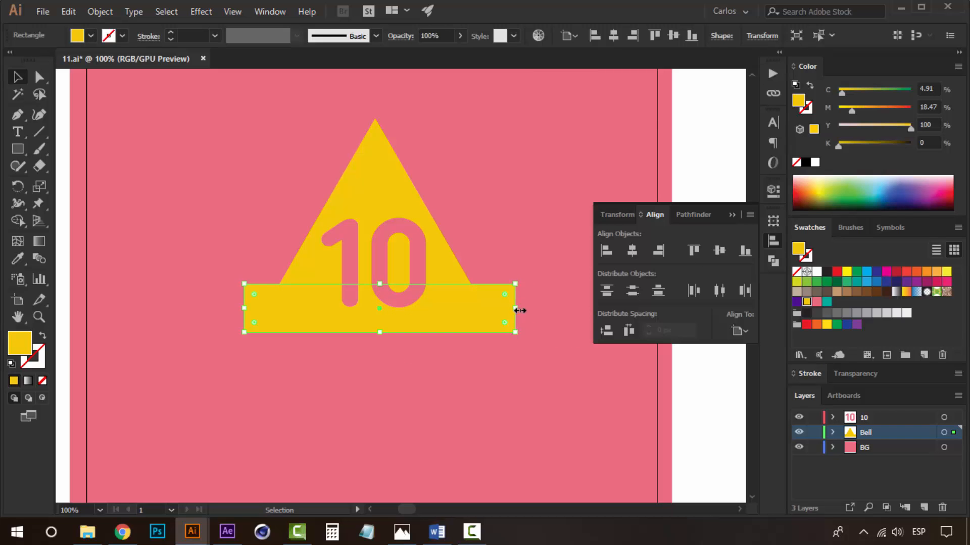
click(717, 426)
click(511, 313)
drag(515, 308, 508, 309)
click(729, 419)
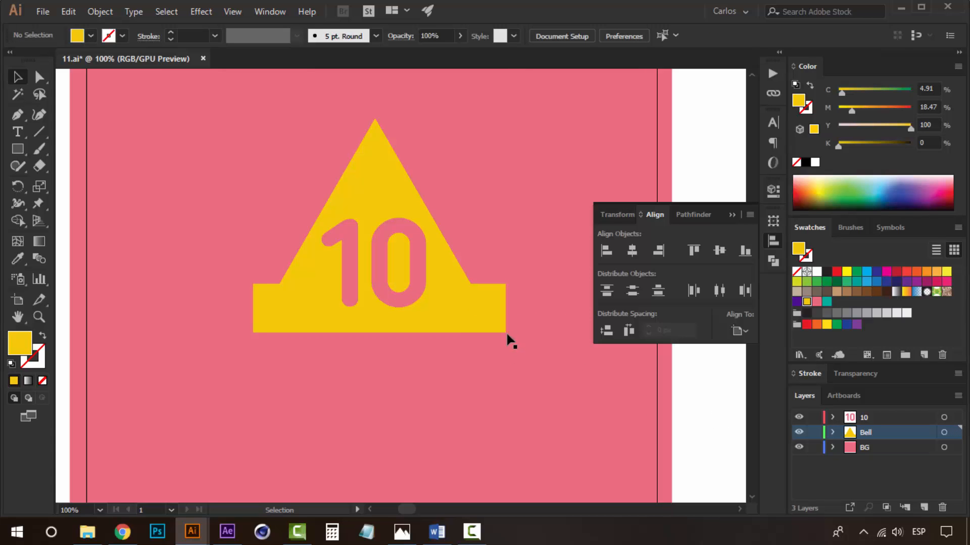
Trim the rim rectangle's right edge slightly so it overhangs the triangle evenly on both sides.
click(488, 322)
key(a)
key(ctrl+y)
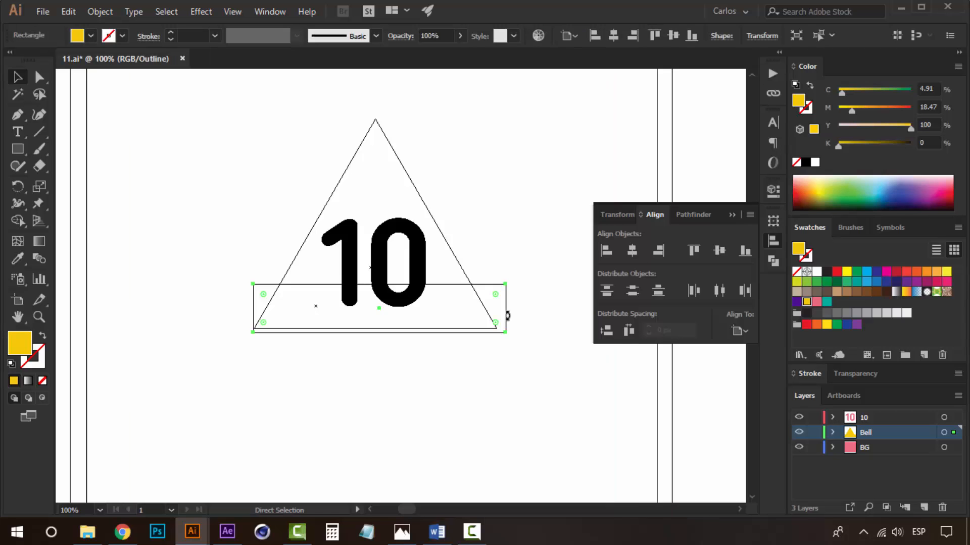
key(ctrl+y)
key(v)
drag(504, 309, 498, 309)
click(695, 399)
scroll(502, 386, up, 2)
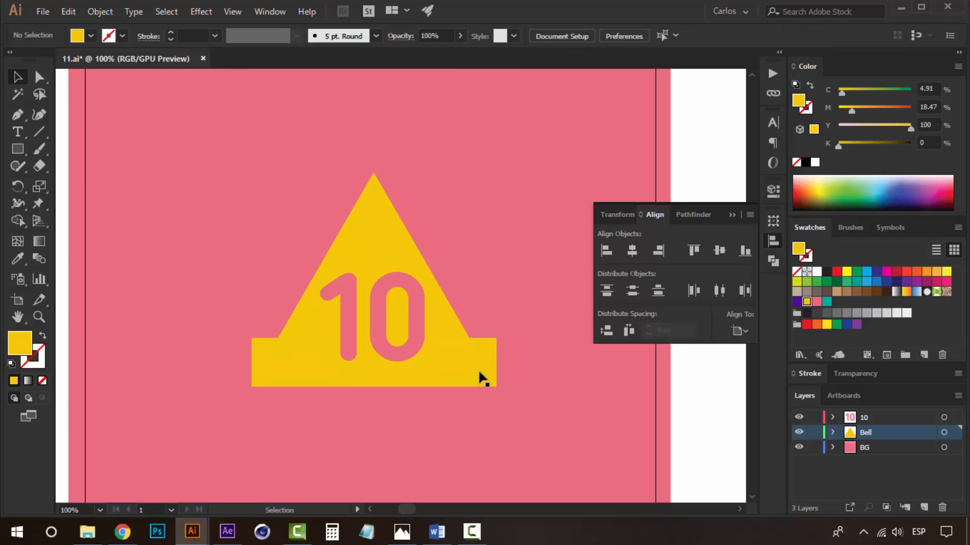
click(480, 382)
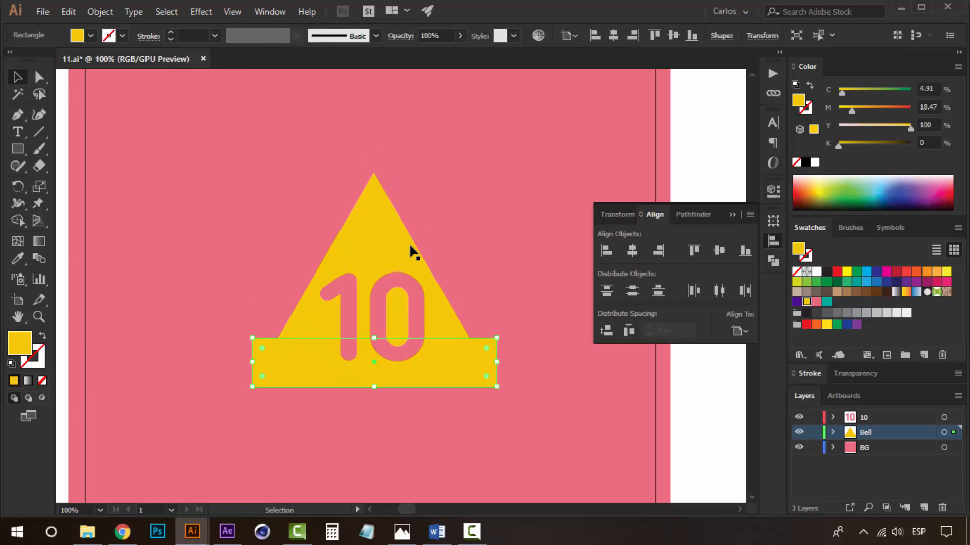
click(687, 427)
Draw a small yellow circle centred below the rim as the bell's clapper.
drag(16, 149, 83, 181)
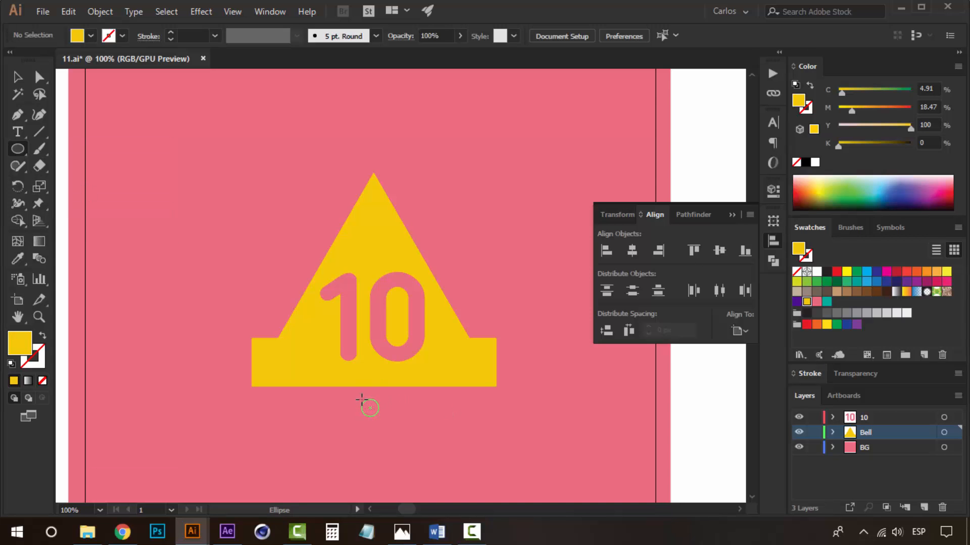
drag(360, 400, 382, 416)
key(v)
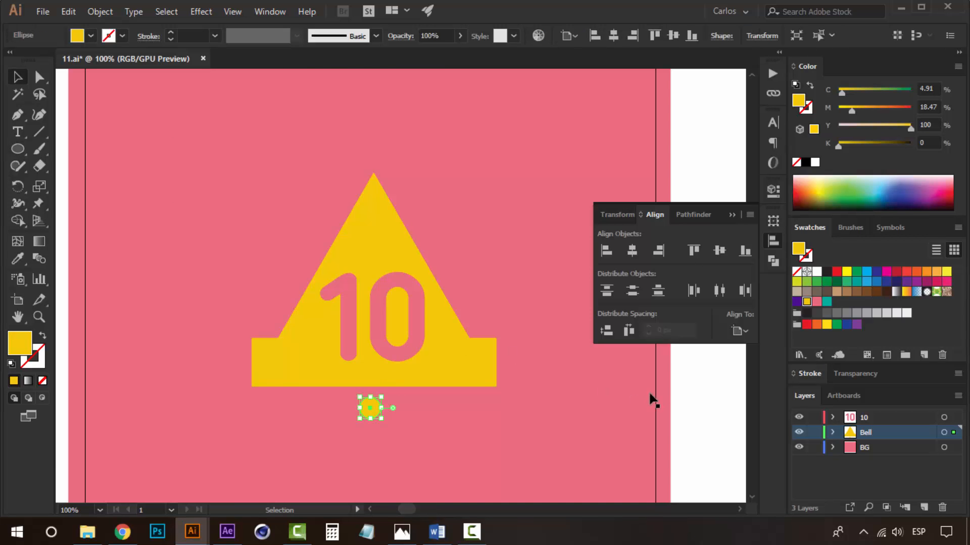
click(699, 404)
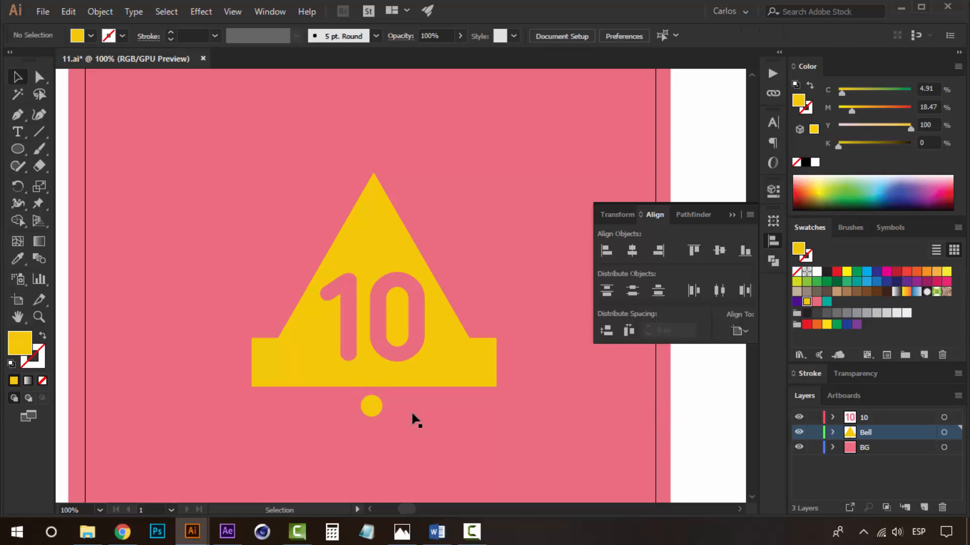
click(375, 404)
click(698, 405)
Draw a small yellow circle on the triangle's apex.
drag(405, 312, 399, 393)
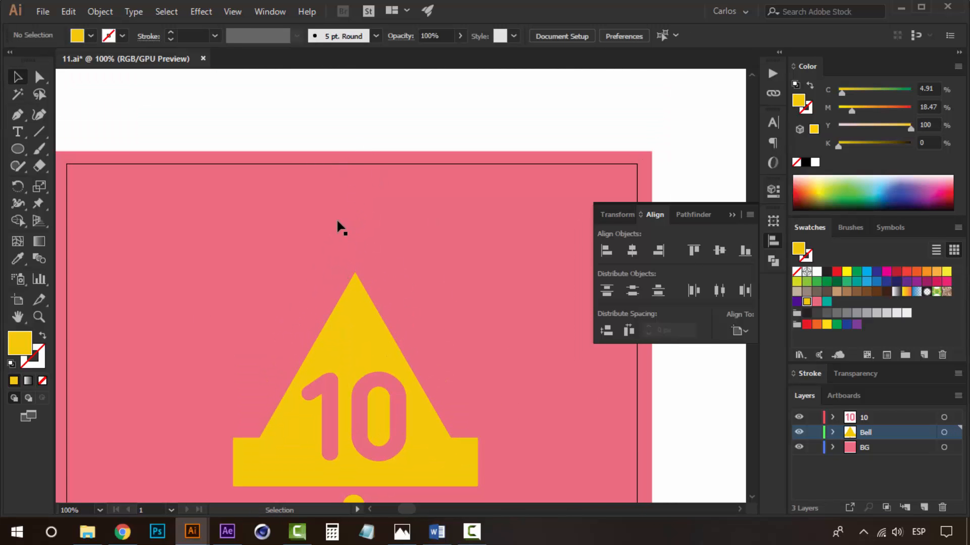
drag(17, 151, 20, 152)
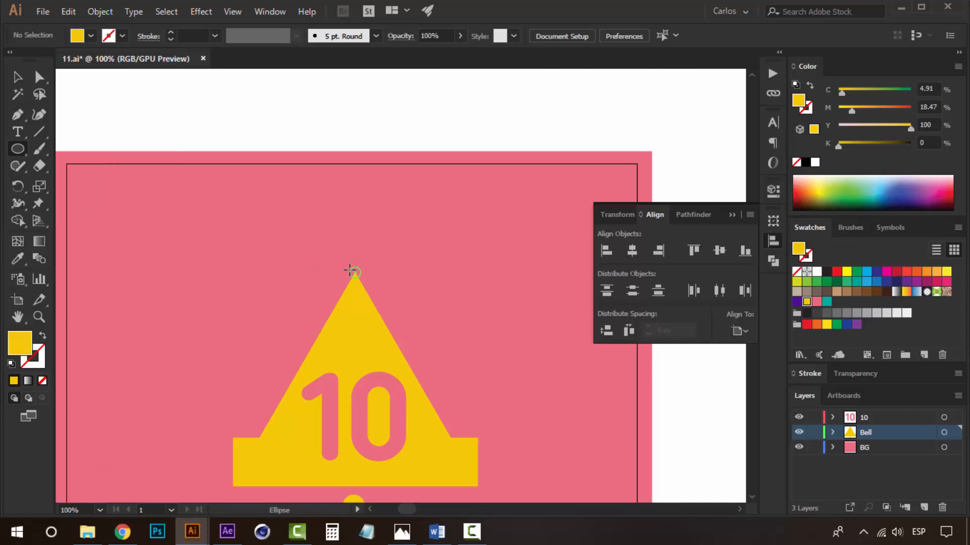
drag(351, 272, 358, 276)
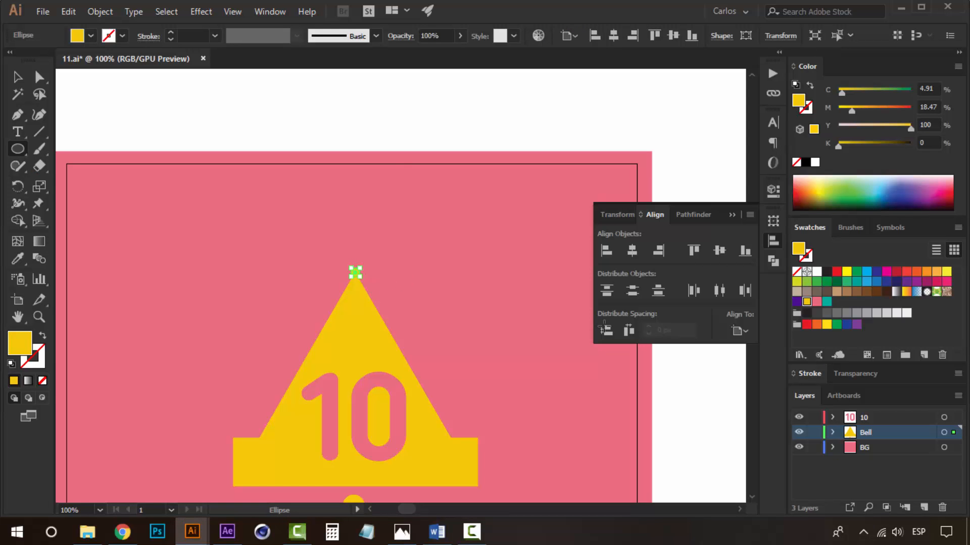
key(v)
Copy the apex circle upward and repeat the copy to stack two more circles above the bell.
key(ctrl+plus)
key(space)
drag(515, 322, 431, 247)
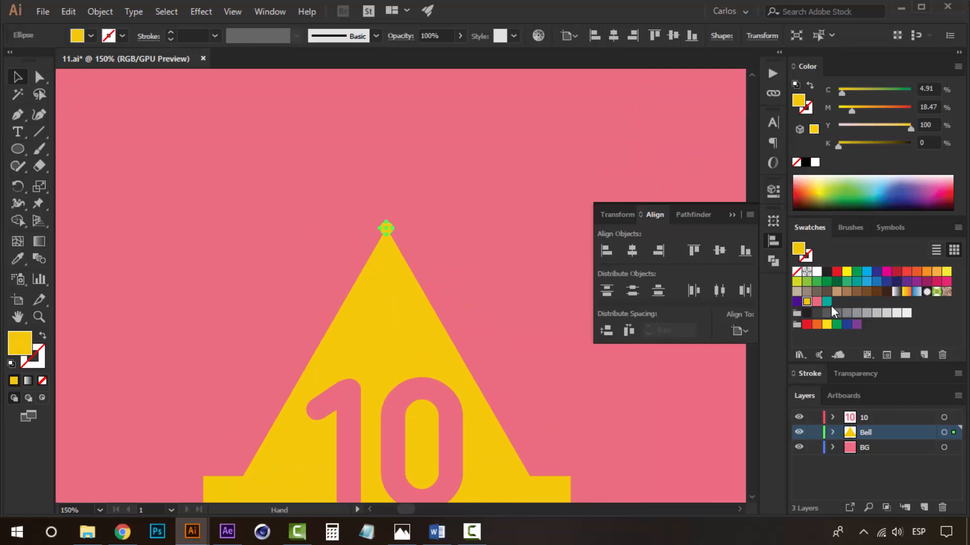
drag(510, 208, 514, 318)
click(440, 121)
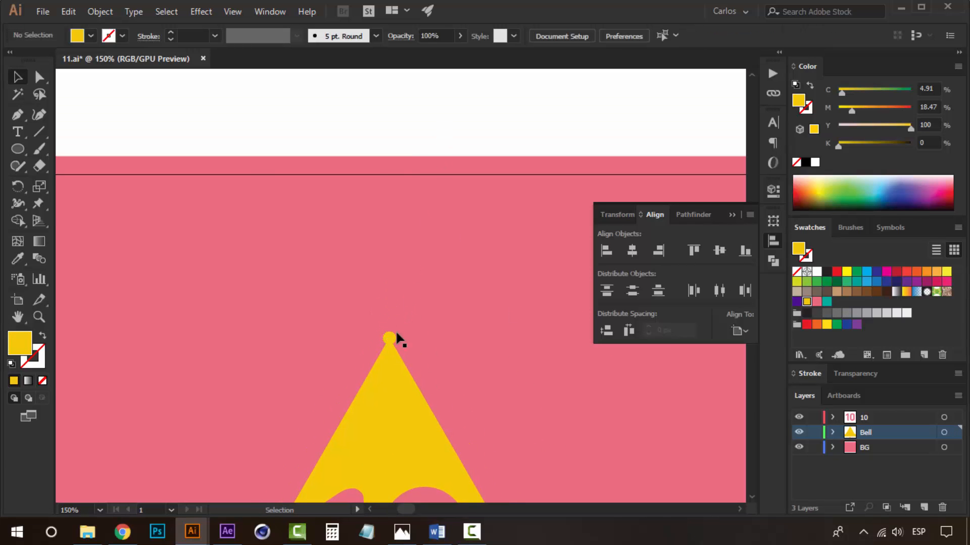
drag(391, 340, 391, 321)
key(ctrl+d)
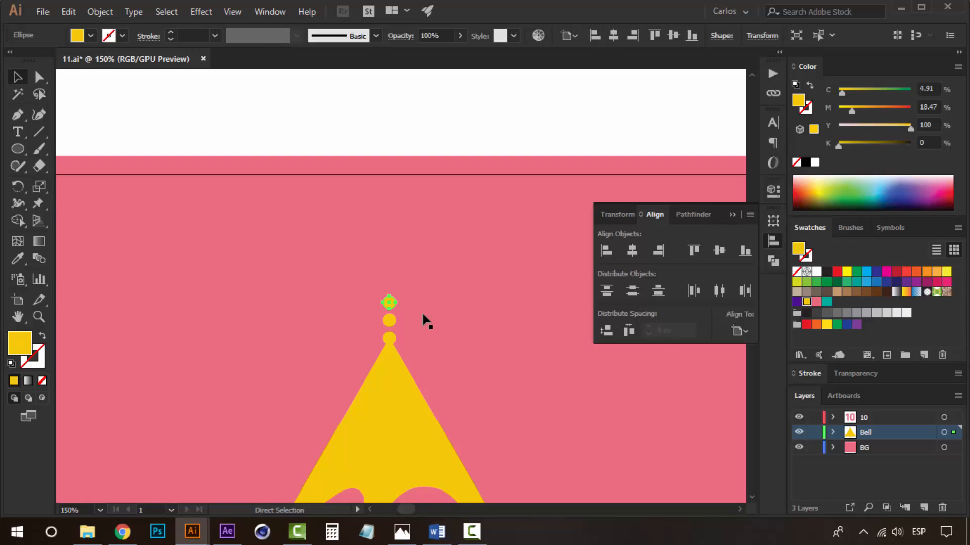
Undo the last circle copy and shrink the upper circles so the dots taper above the bell's apex.
key(ctrl+z)
key(z)
click(399, 329)
click(399, 331)
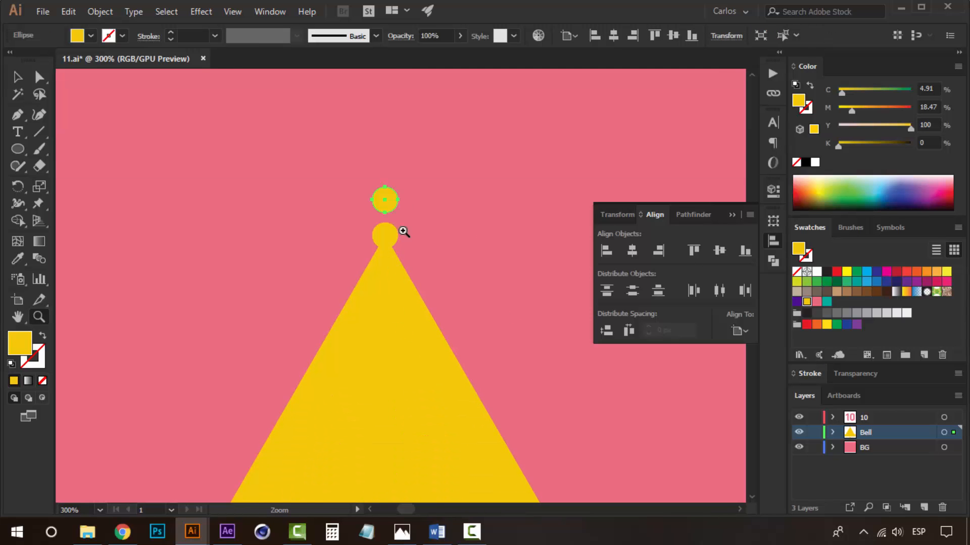
key(space)
click(393, 230)
key(v)
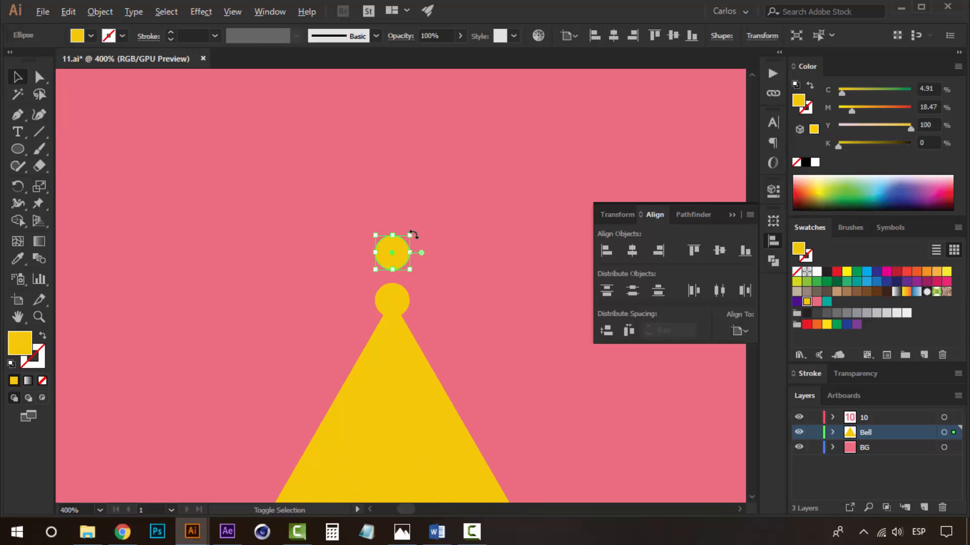
drag(408, 237, 409, 201)
shift+click(399, 299)
key(z)
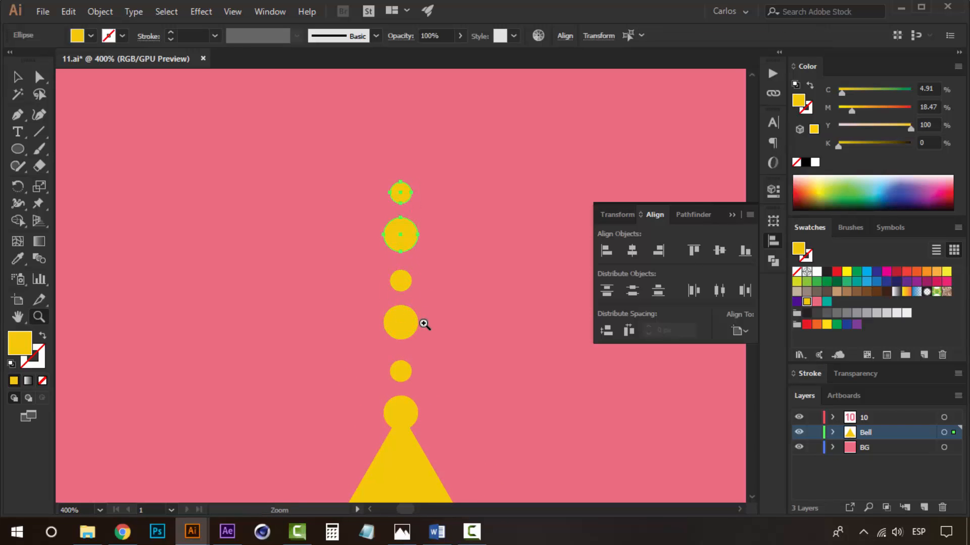
alt+click(423, 323)
alt+click(423, 323)
alt+click(423, 324)
alt+click(424, 324)
key(ctrl+shift+a)
alt+click(397, 317)
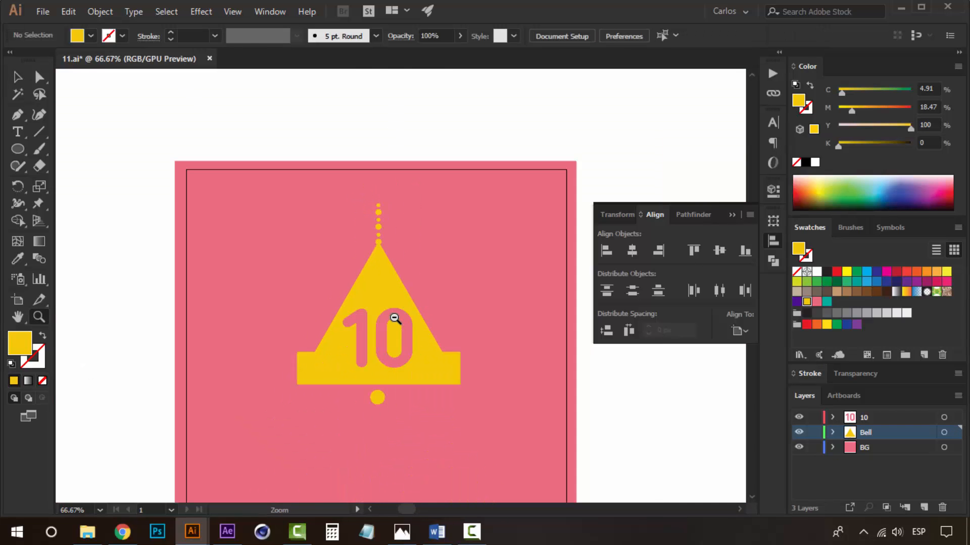
Zoom out and review the finished bell artwork, toggling the layers' visibility.
drag(390, 280, 379, 242)
click(389, 257)
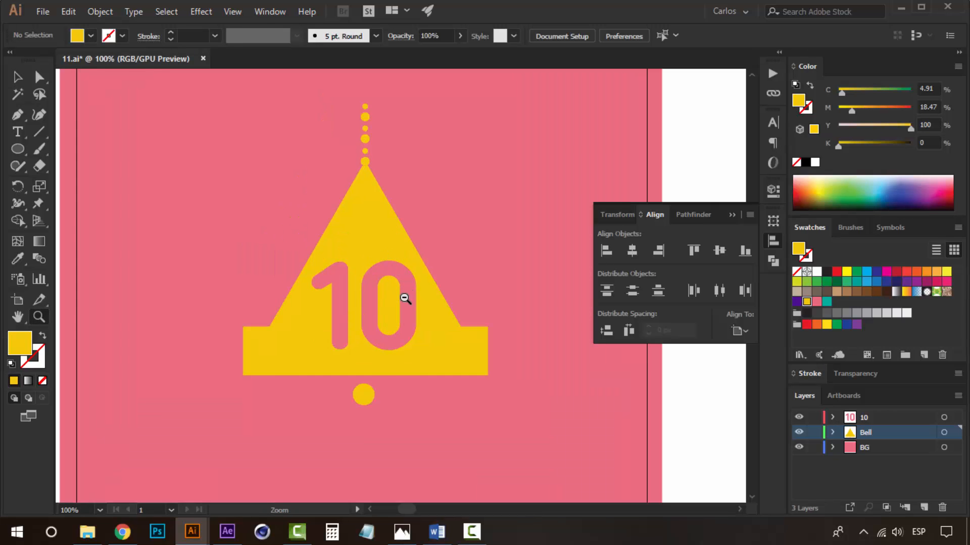
alt+click(405, 297)
drag(404, 342, 406, 346)
key(v)
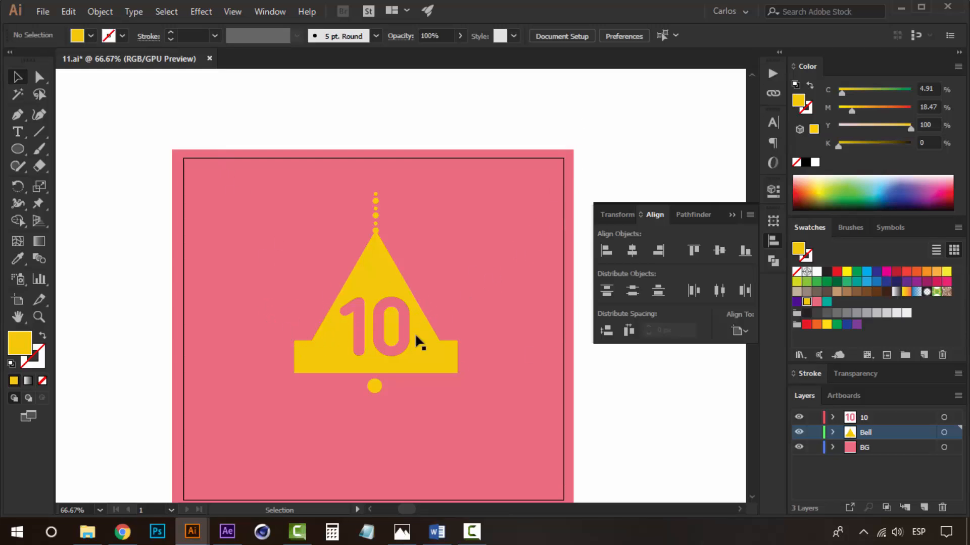
drag(361, 331, 330, 265)
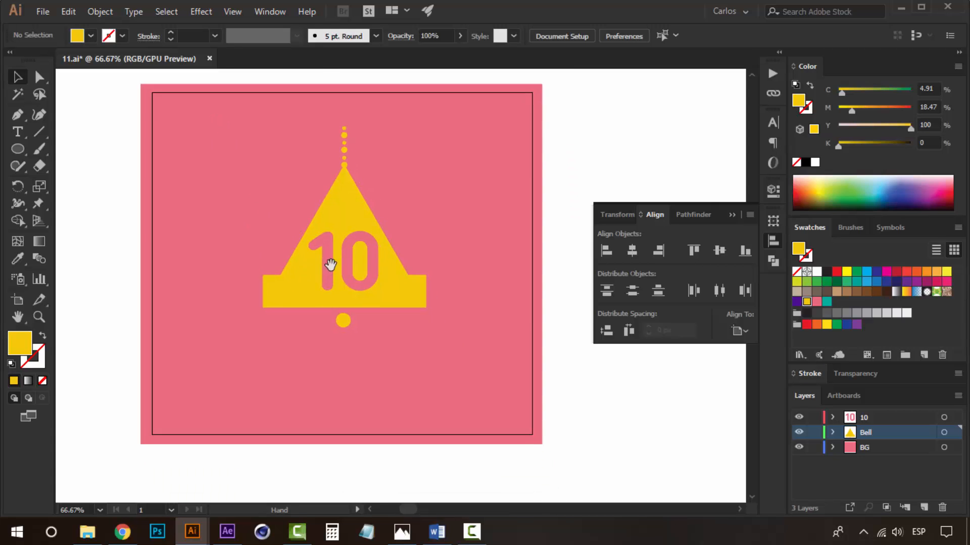
drag(330, 196, 340, 250)
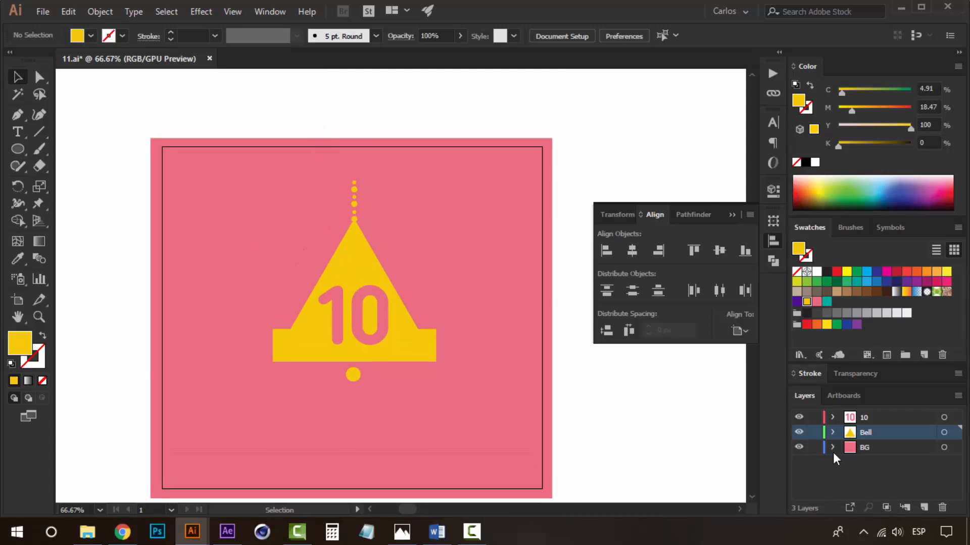
click(798, 433)
click(799, 433)
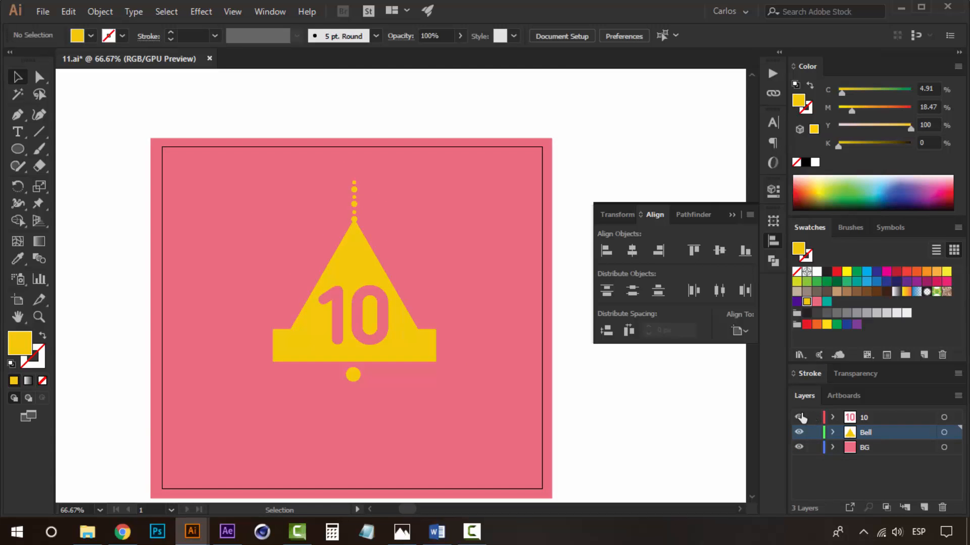
click(799, 447)
click(799, 447)
Save the artwork as a new Illustrator file named 10.
key(ctrl+shift+s)
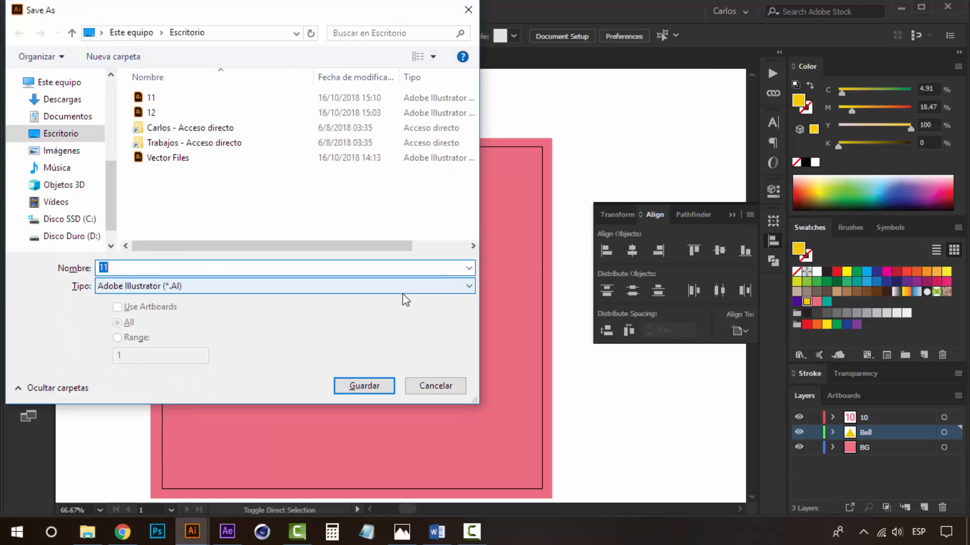
text(10)
click(364, 385)
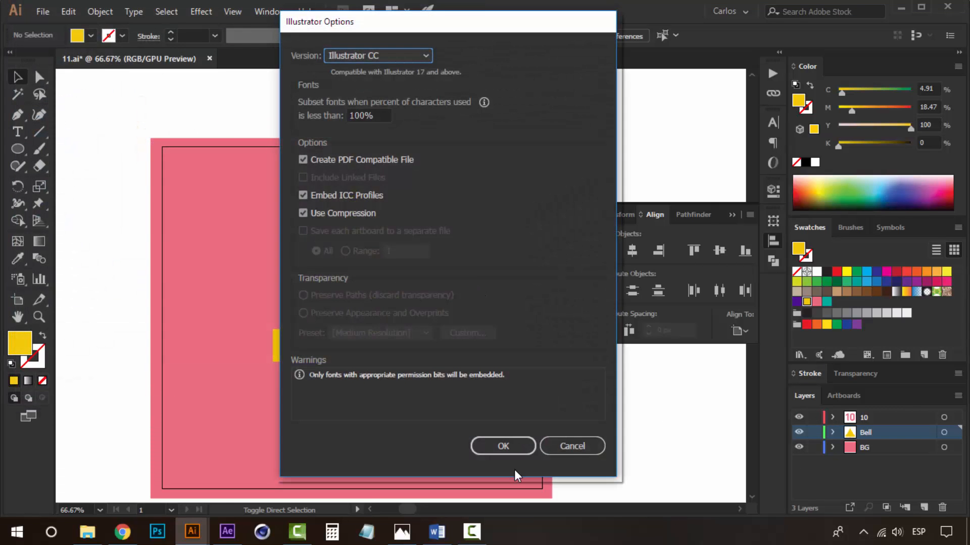
click(513, 451)
Change the number text on the bell to 9.
drag(512, 353, 505, 310)
ctrl+alt+click(392, 293)
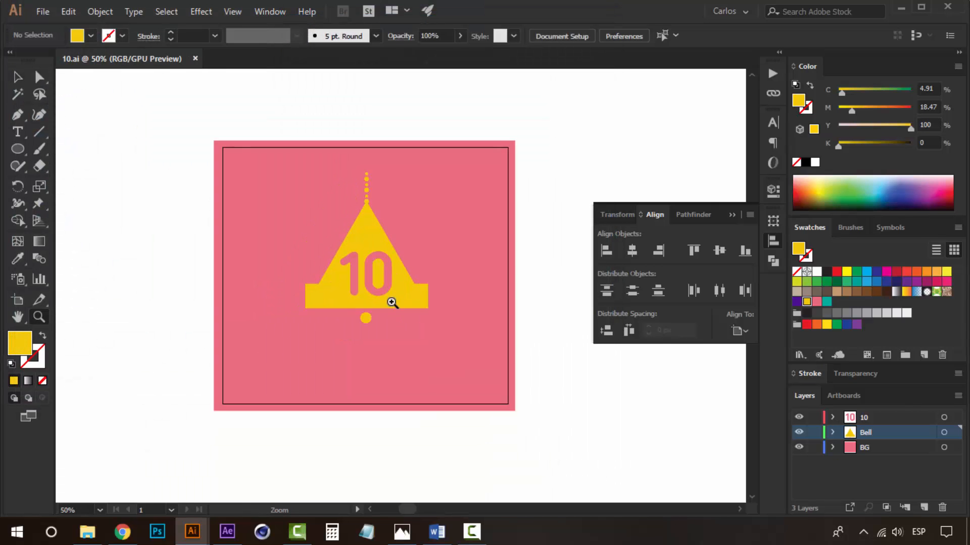
drag(366, 290, 377, 329)
ctrl+click(376, 295)
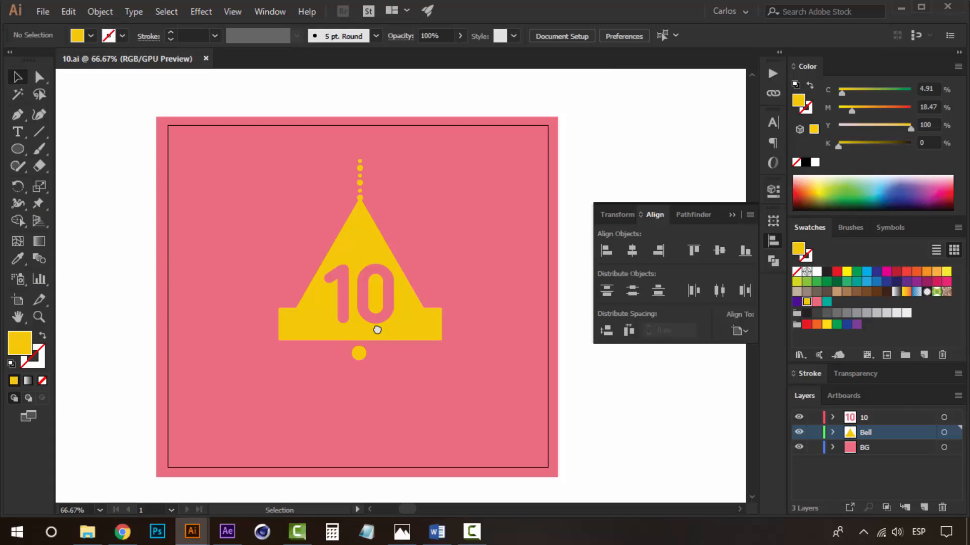
click(356, 281)
double_click(356, 297)
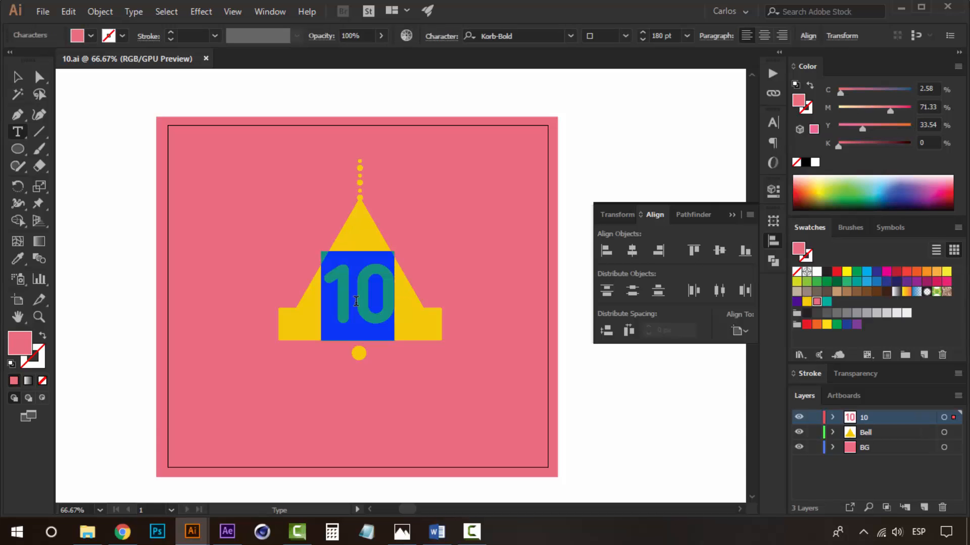
text(9)
click(17, 77)
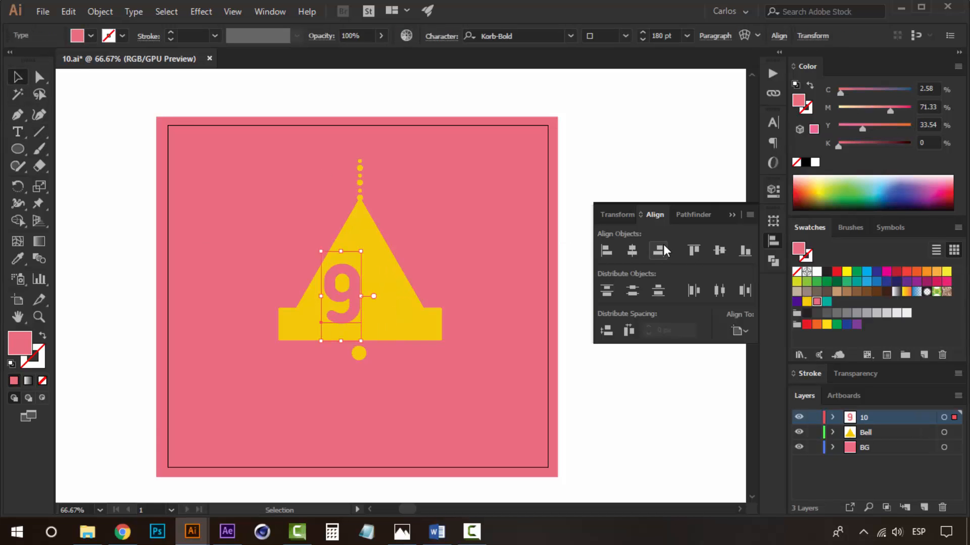
Delete the Bell layer together with its artwork.
click(872, 435)
key(Delete)
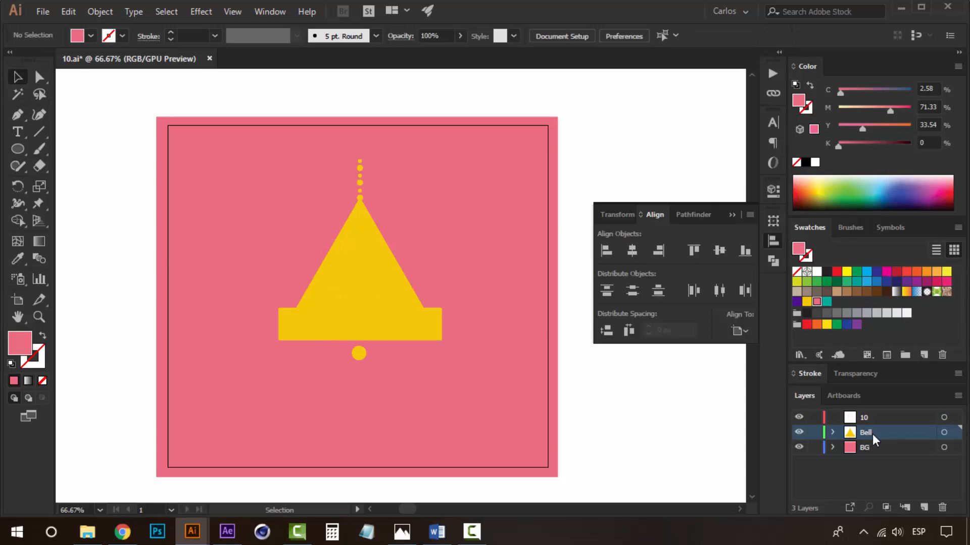
key(ctrl+z)
click(942, 507)
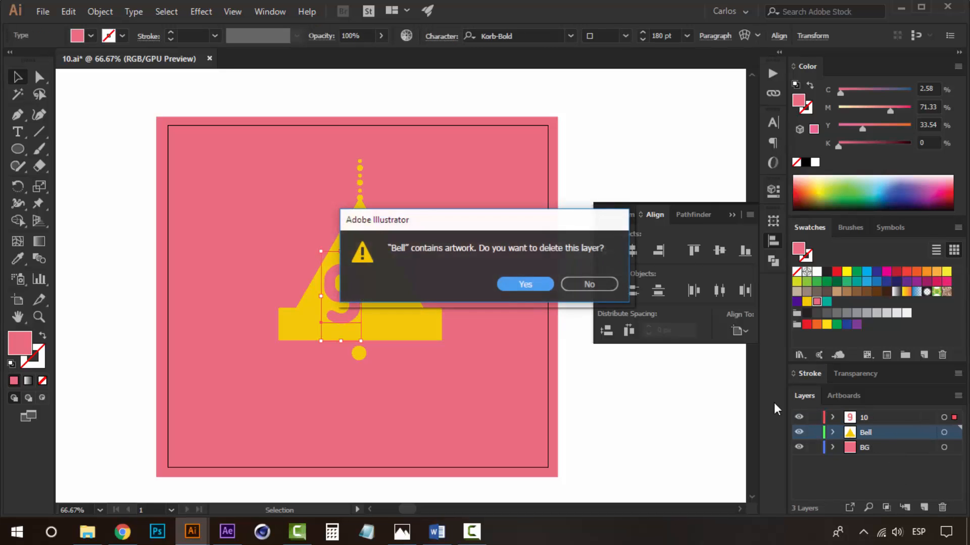
click(537, 289)
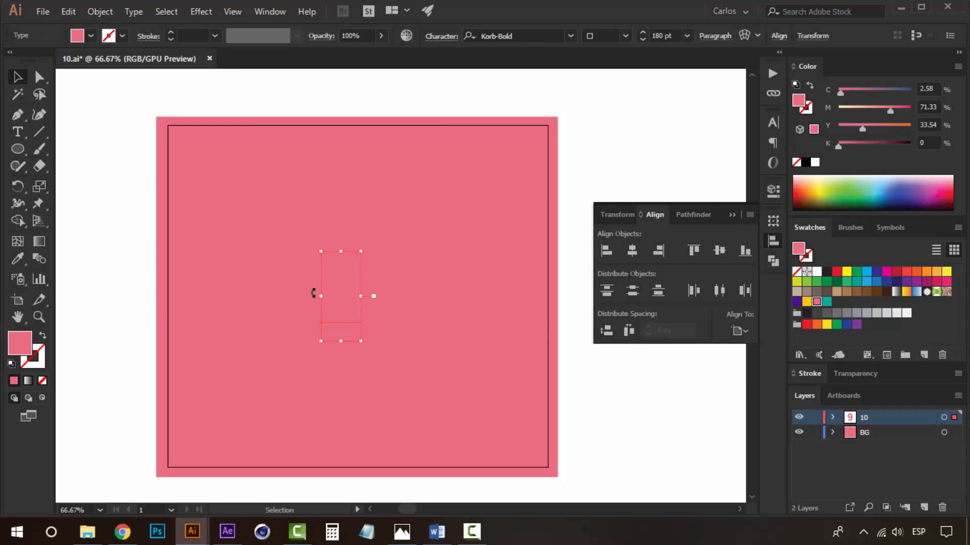
Fill the background square with the dark purple swatch.
click(546, 216)
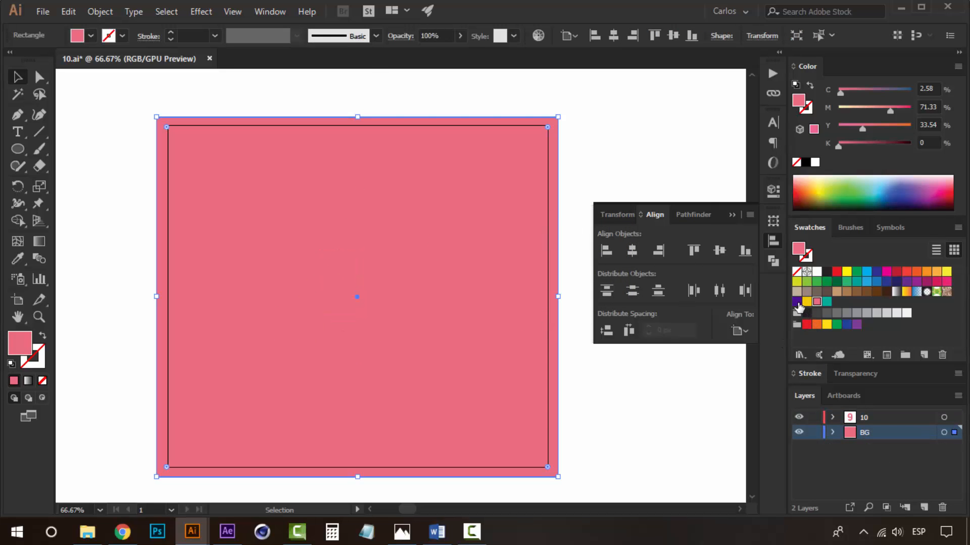
click(796, 302)
Replace the 9 with the word nine and centre the text horizontally on the artboard.
click(353, 277)
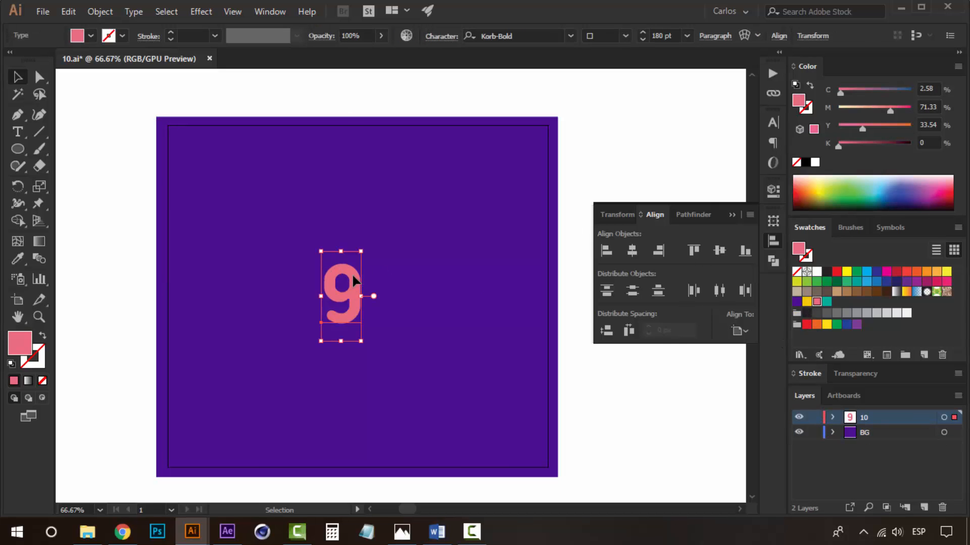
double_click(353, 277)
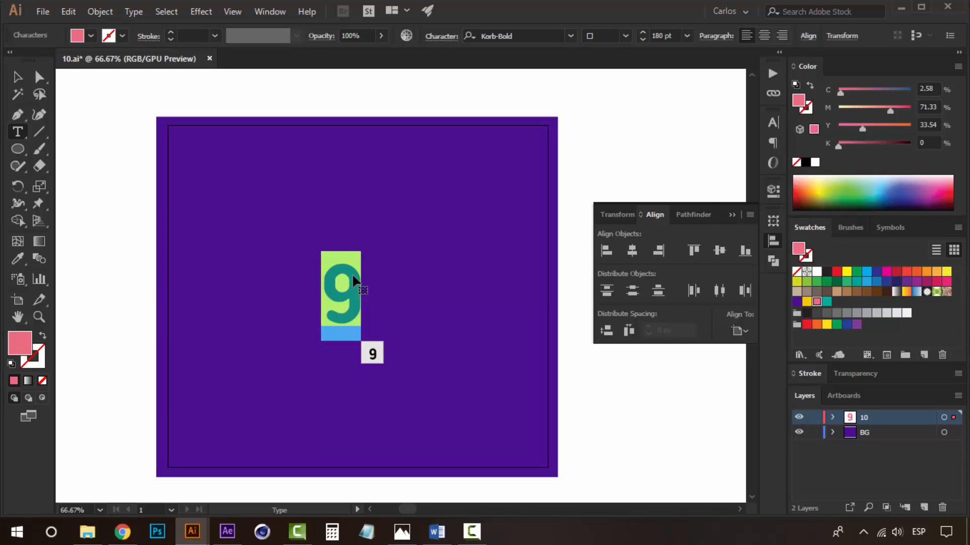
text(nine)
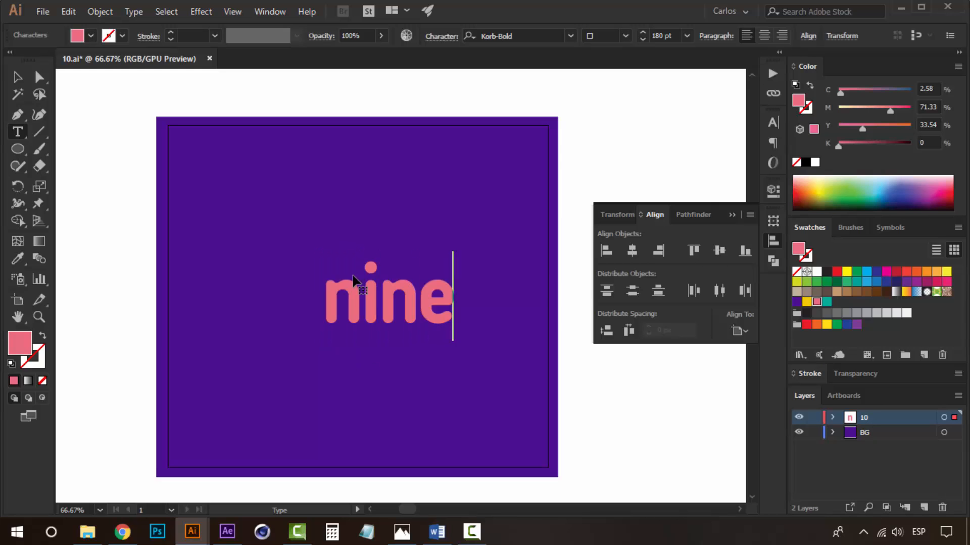
click(17, 78)
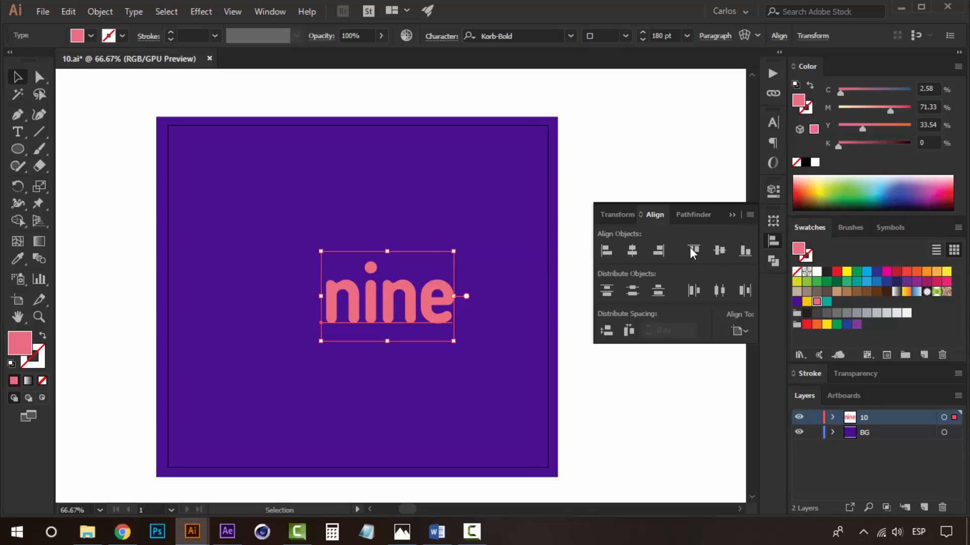
click(632, 251)
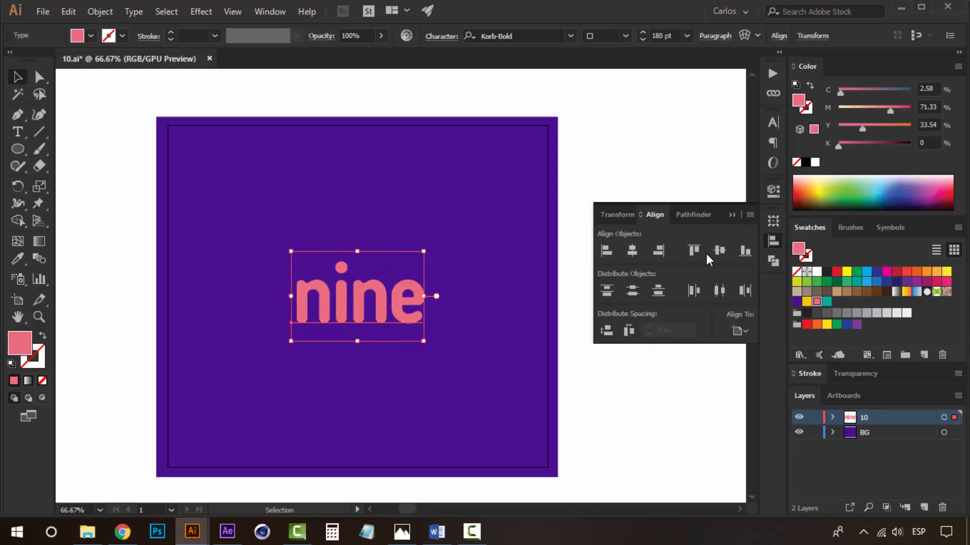
Zoom in and out to review the nine text on the purple background.
click(618, 147)
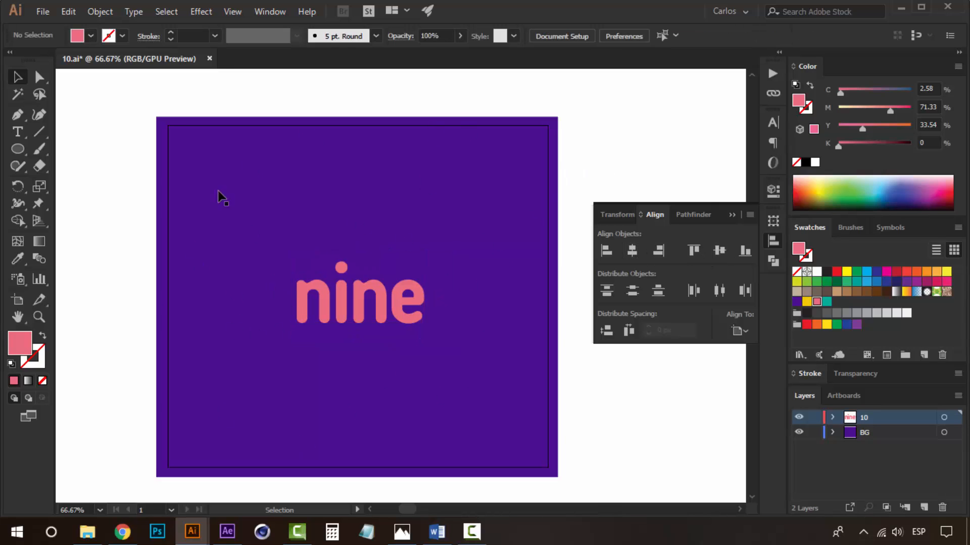
click(353, 306)
click(586, 143)
click(370, 291)
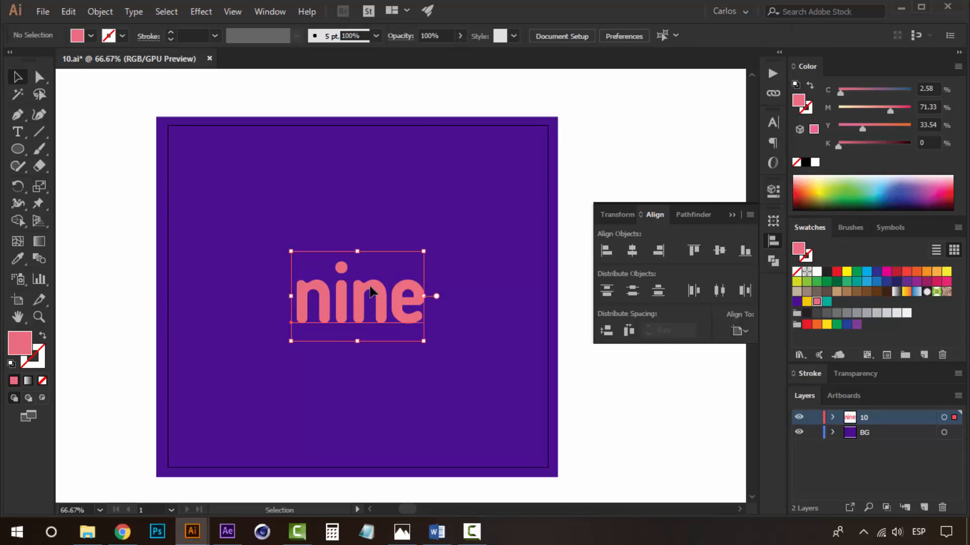
click(622, 150)
key(z)
click(334, 308)
alt+click(439, 293)
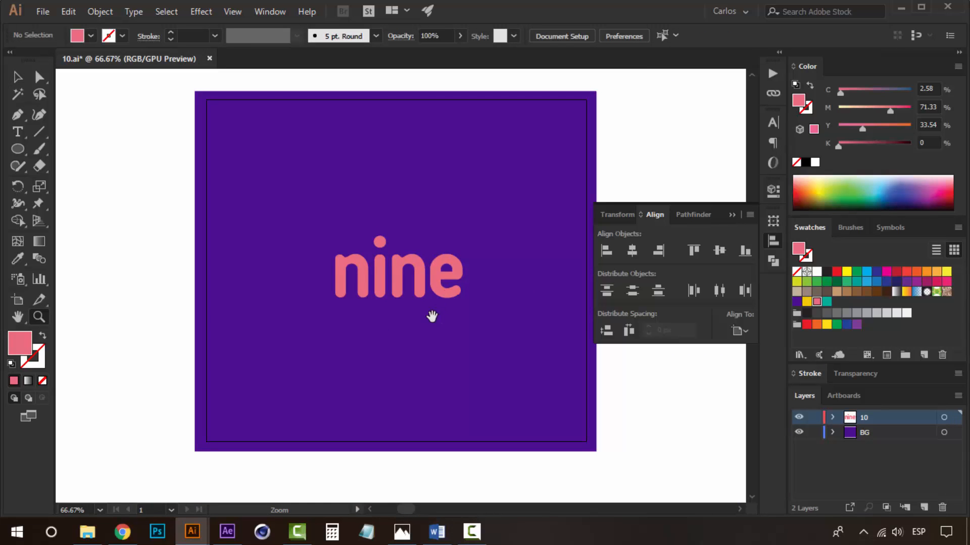
click(399, 291)
alt+click(379, 303)
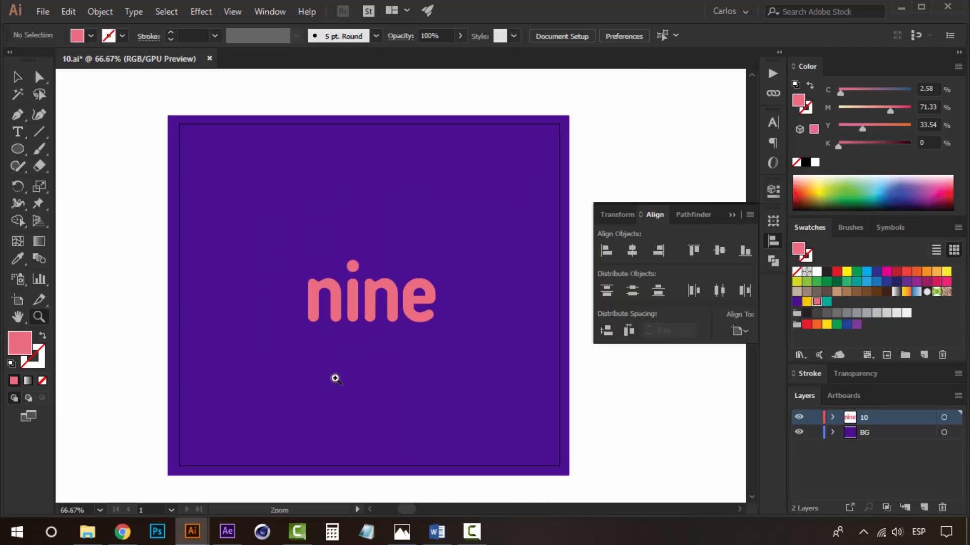
click(395, 306)
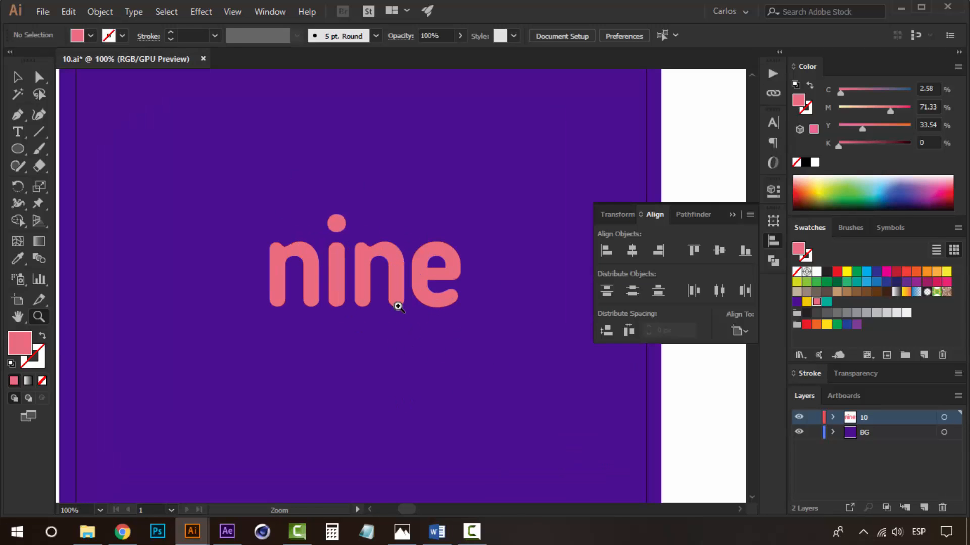
alt+click(397, 296)
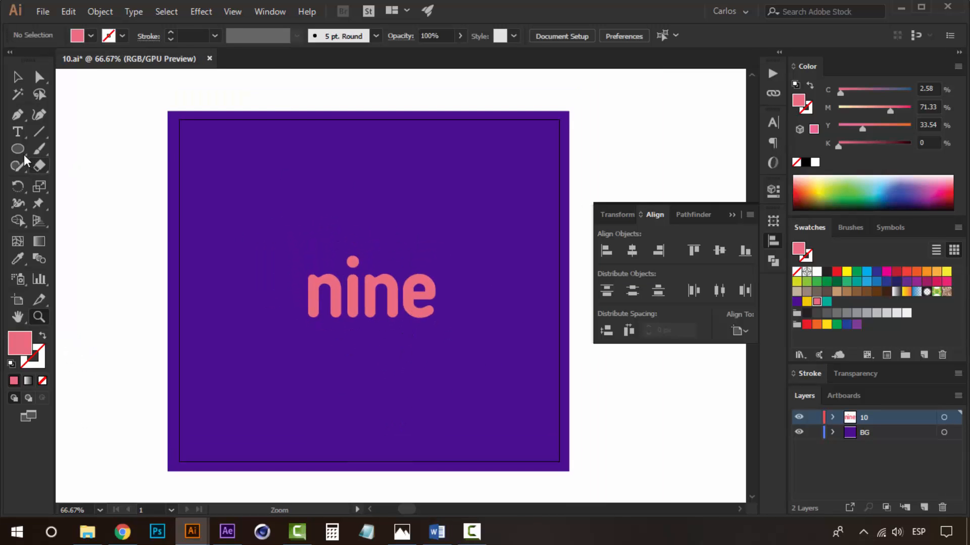
Draw a pink triangle with the Star tool beside the artboard.
drag(19, 149, 84, 218)
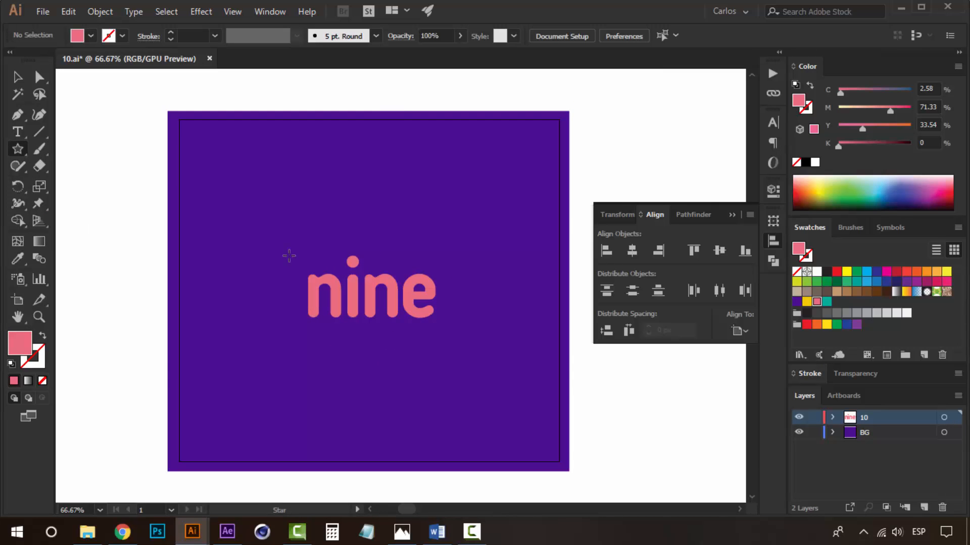
drag(416, 241, 383, 210)
key(v)
drag(432, 251, 403, 255)
click(431, 171)
key(z)
drag(353, 288, 385, 287)
key(v)
click(438, 227)
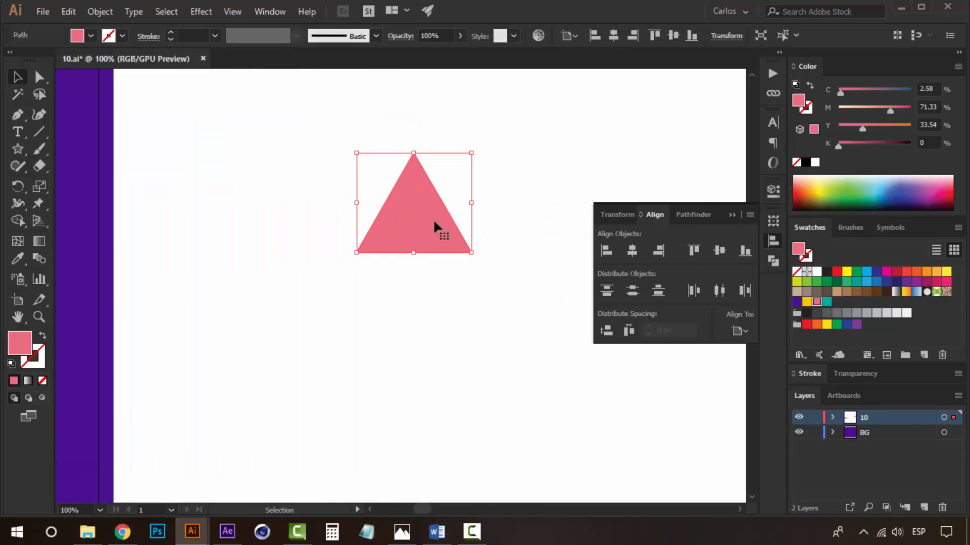
Duplicate the triangle twice, stacking the copies downward to form a tree shape.
drag(435, 223, 493, 256)
click(494, 255)
drag(426, 267, 425, 312)
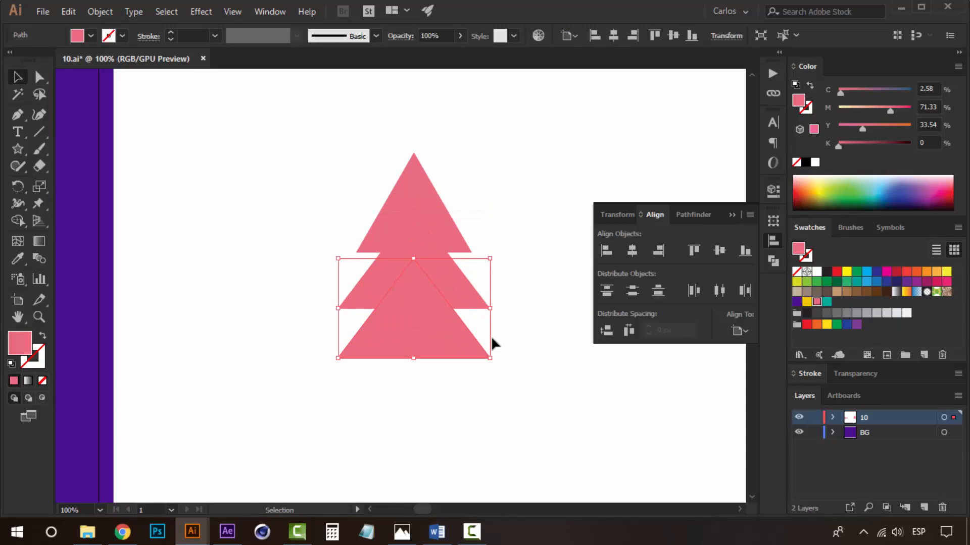
Widen the bottom triangle and nudge it down to broaden the tree's base.
drag(493, 311, 512, 305)
click(512, 247)
click(422, 319)
key(Down)
key(Down)
key(Down)
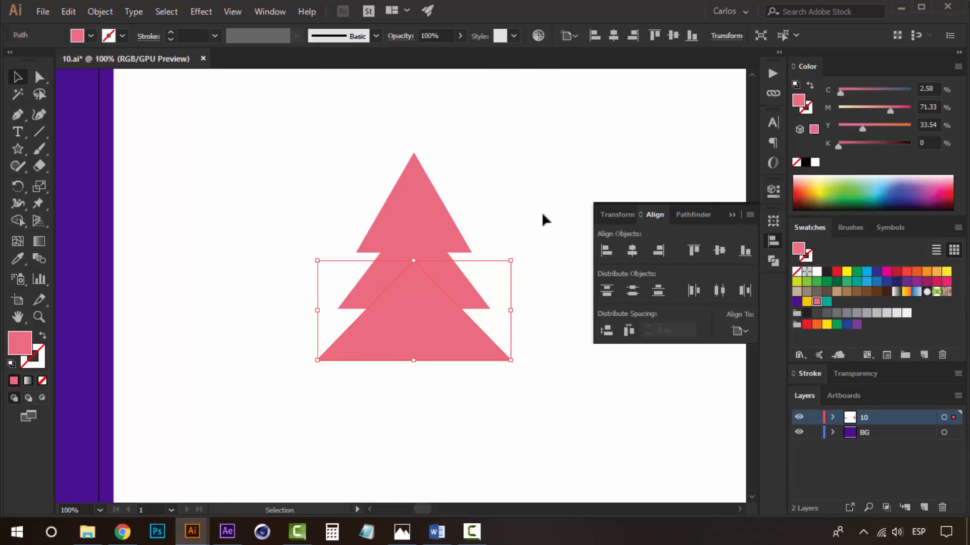
drag(513, 310, 504, 307)
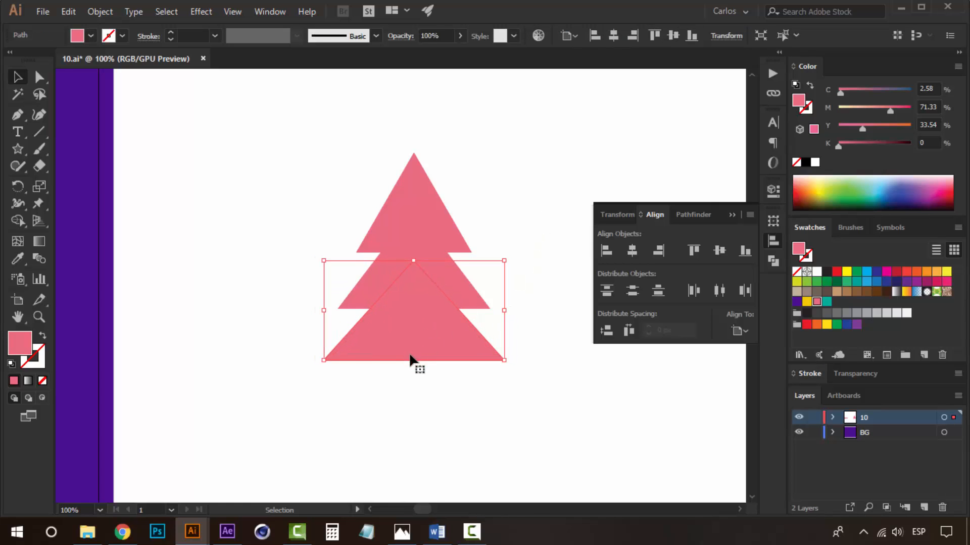
Nudge the lower triangles upward so the three tiers overlap more tightly into the tree shape.
drag(414, 362, 413, 368)
click(514, 212)
drag(517, 248, 497, 267)
click(393, 364)
shift+click(443, 304)
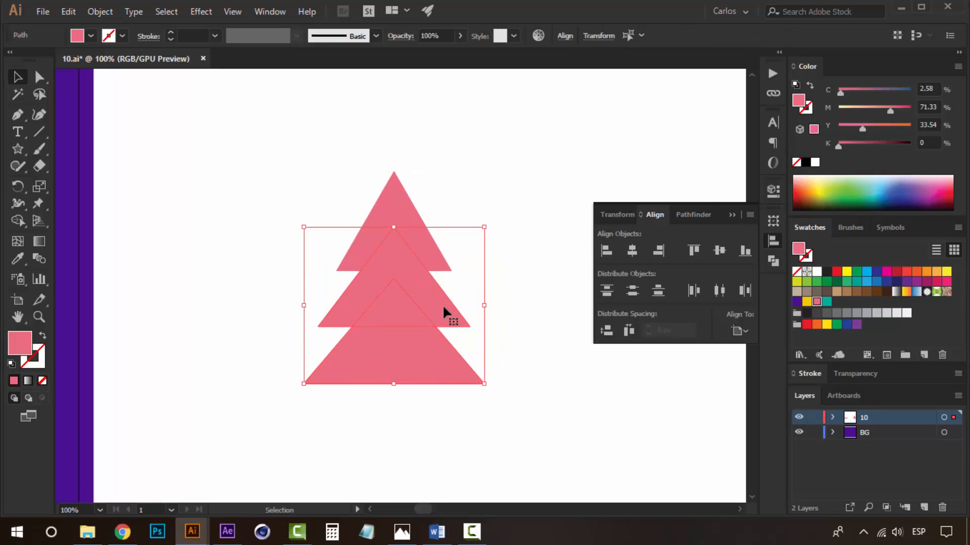
key(Up)
key(Up)
key(Up)
key(Up)
key(Up)
key(Up)
key(Up)
key(Up)
click(493, 198)
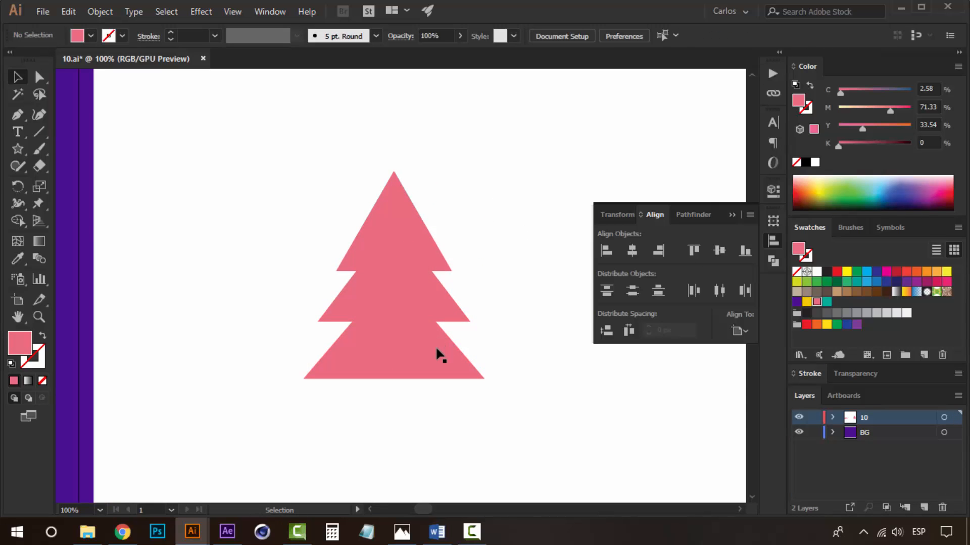
click(440, 353)
key(Up)
key(Up)
key(Up)
key(Up)
key(Up)
key(Up)
key(Up)
key(Up)
key(Up)
key(Up)
key(Up)
key(Up)
key(Up)
key(Up)
click(487, 221)
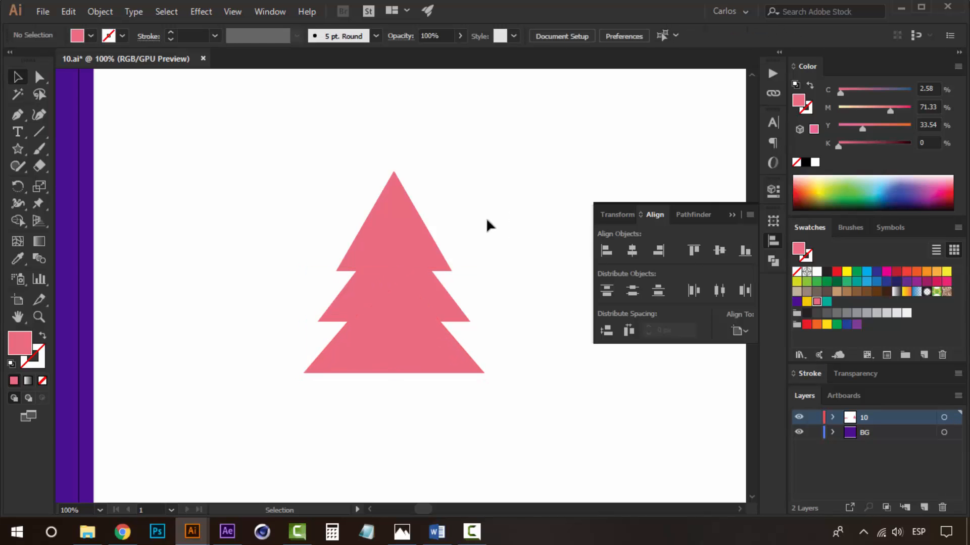
Unite the three triangles into a single tree shape with Pathfinder.
drag(500, 185, 266, 436)
key(space)
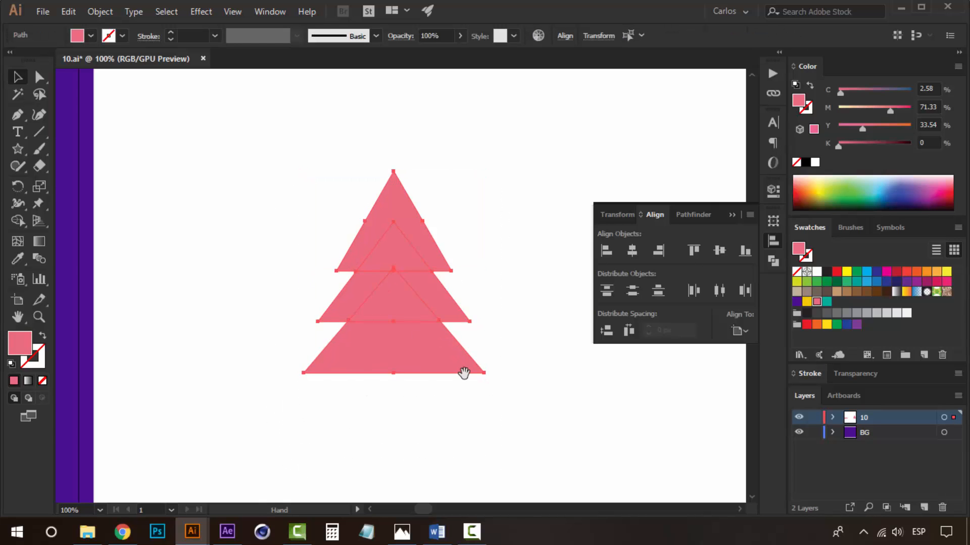
drag(462, 369, 465, 403)
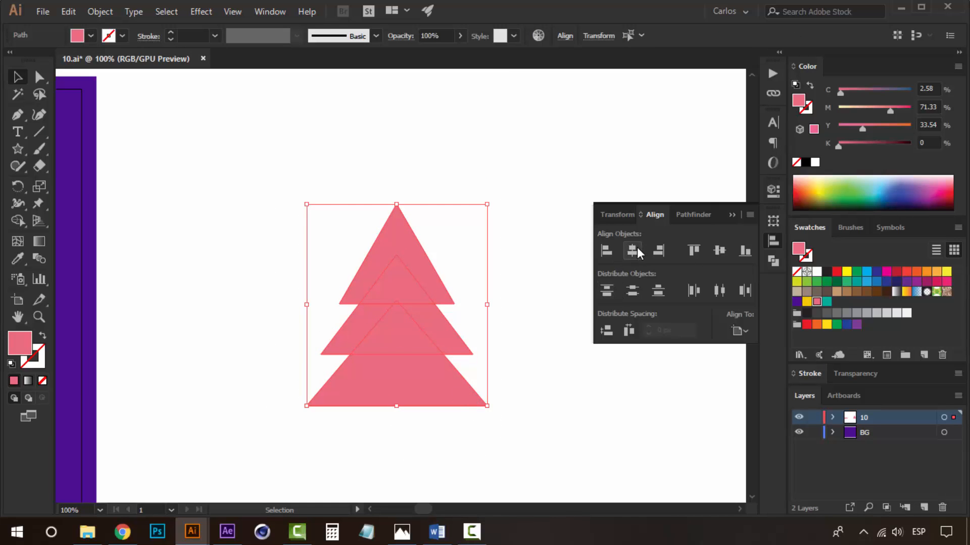
click(691, 215)
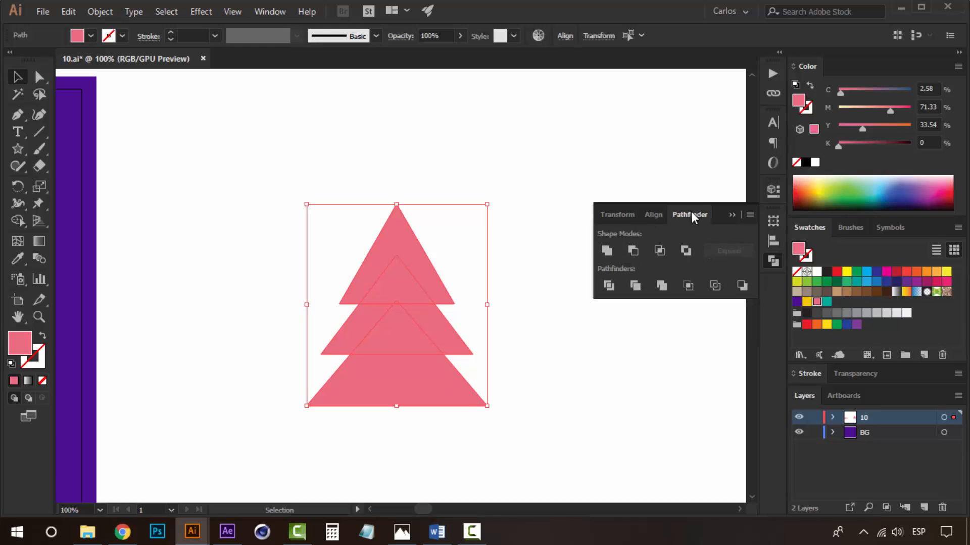
click(608, 251)
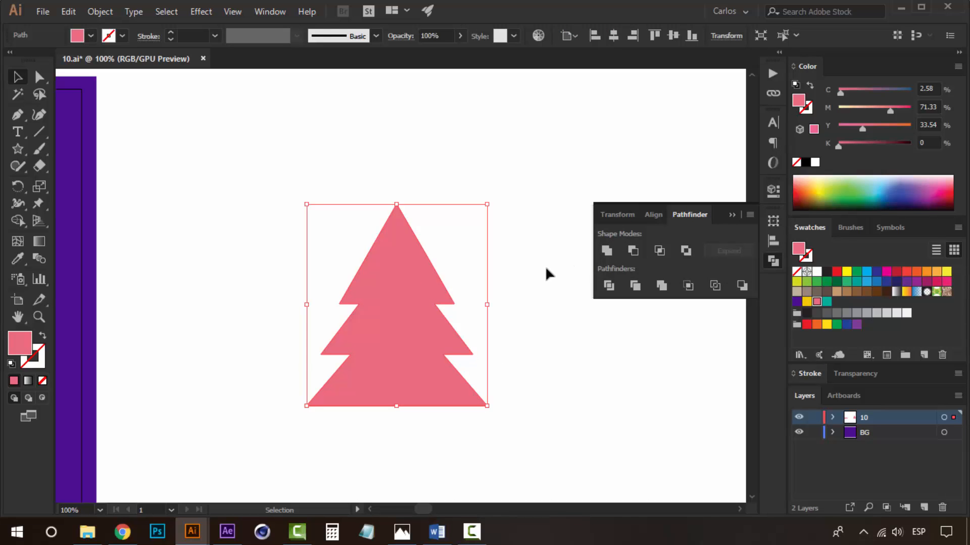
Change the tree to no fill with a teal stroke.
click(811, 86)
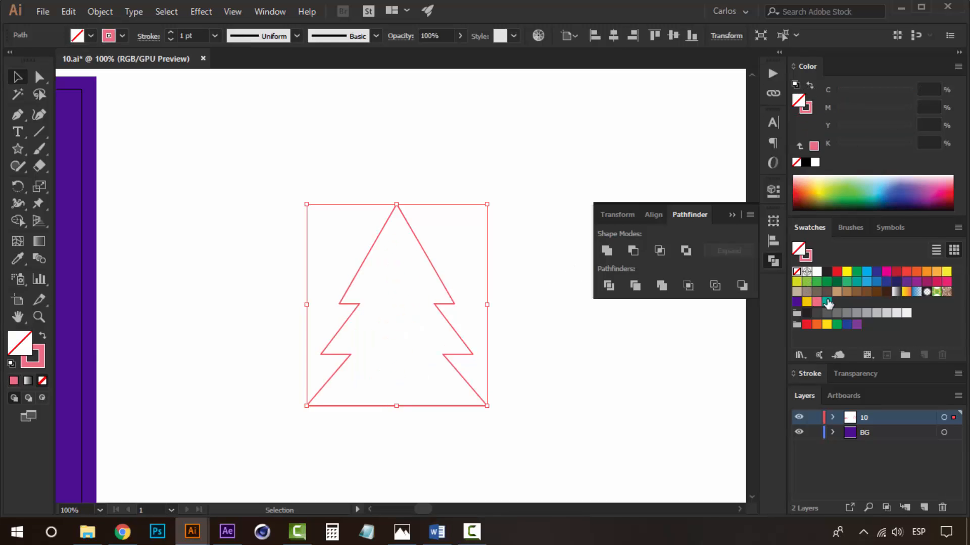
click(806, 108)
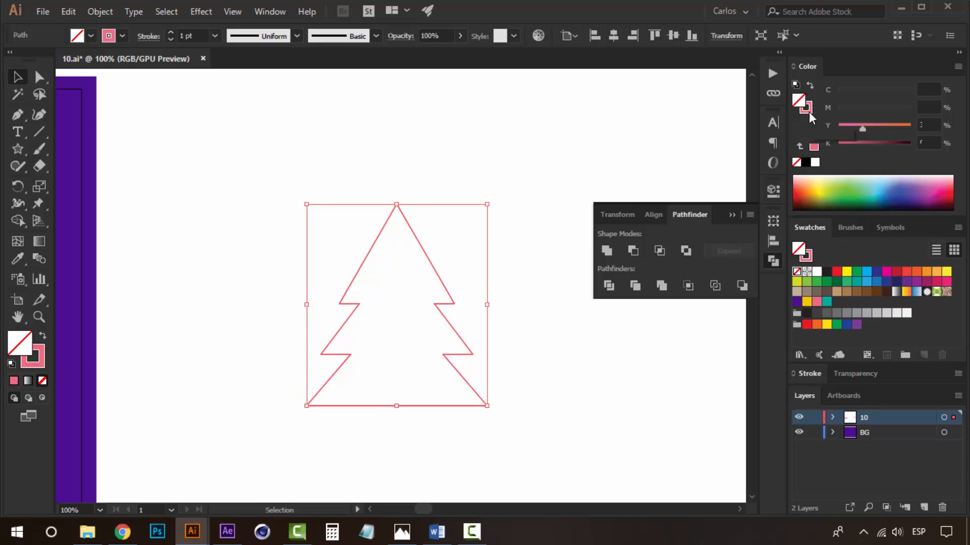
click(825, 302)
key(ctrl+space)
ctrl+click(419, 317)
ctrl+click(417, 316)
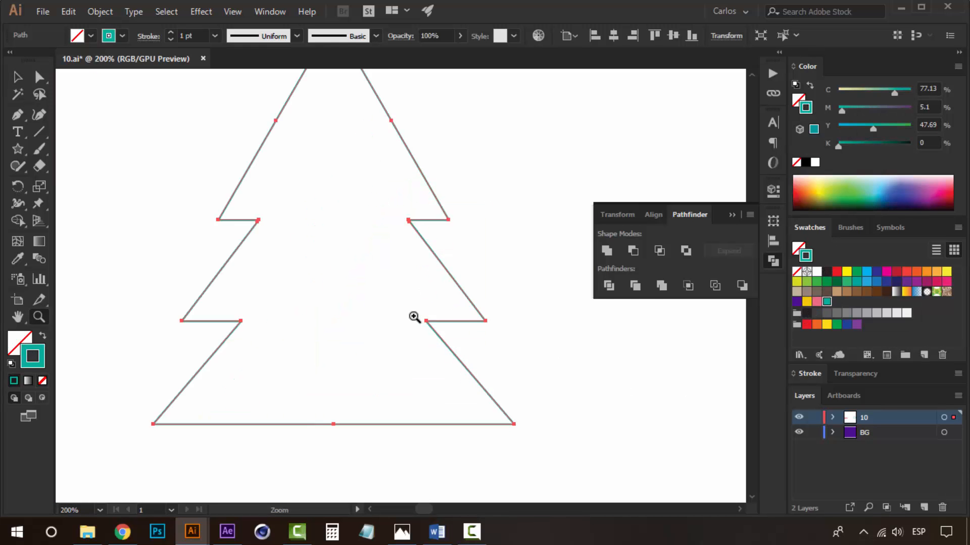
Set the tree's stroke weight to 8 pt with round corner joins.
click(810, 373)
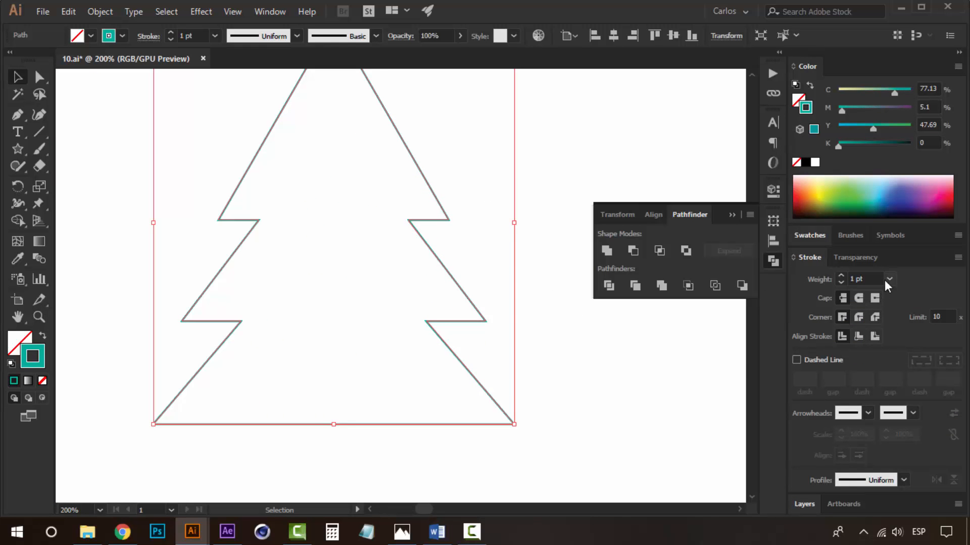
click(841, 276)
click(841, 277)
click(841, 276)
click(840, 275)
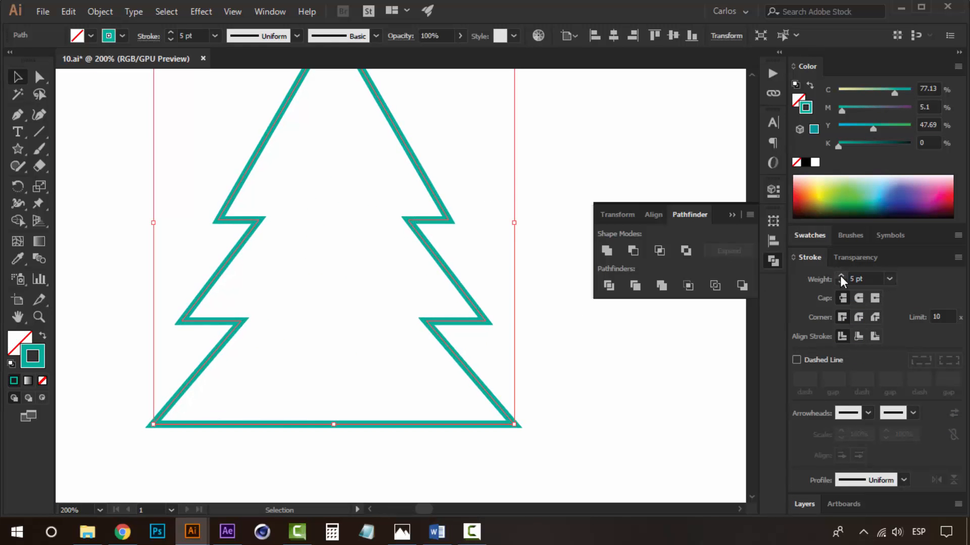
click(840, 276)
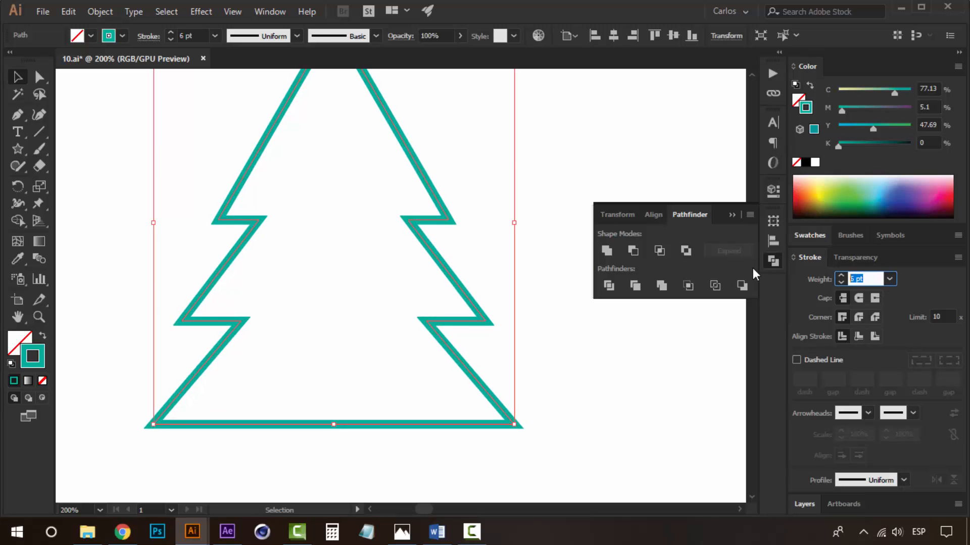
click(603, 348)
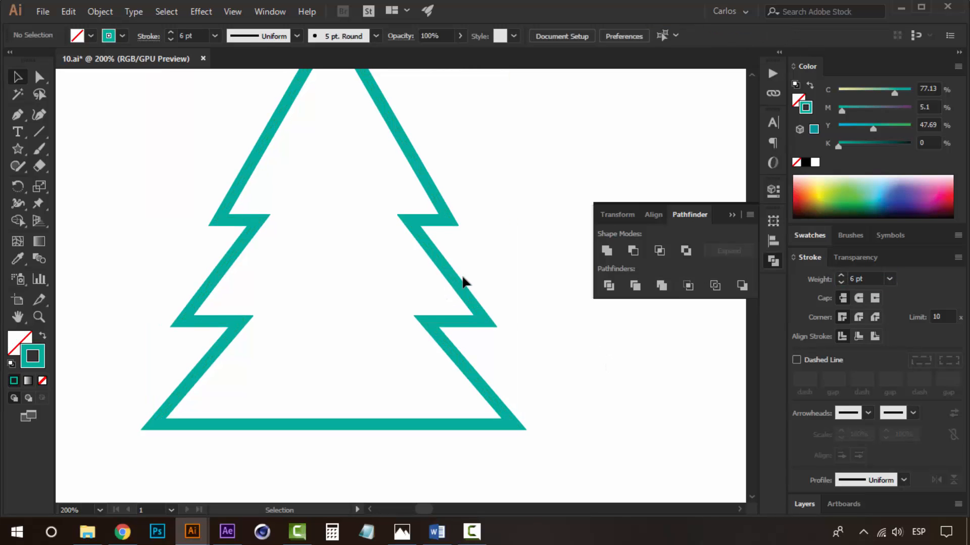
click(466, 303)
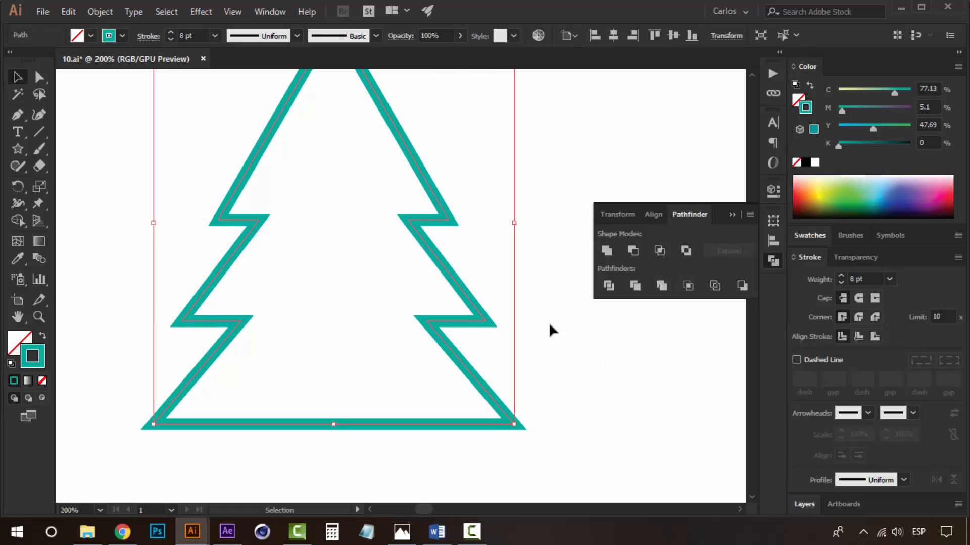
click(859, 299)
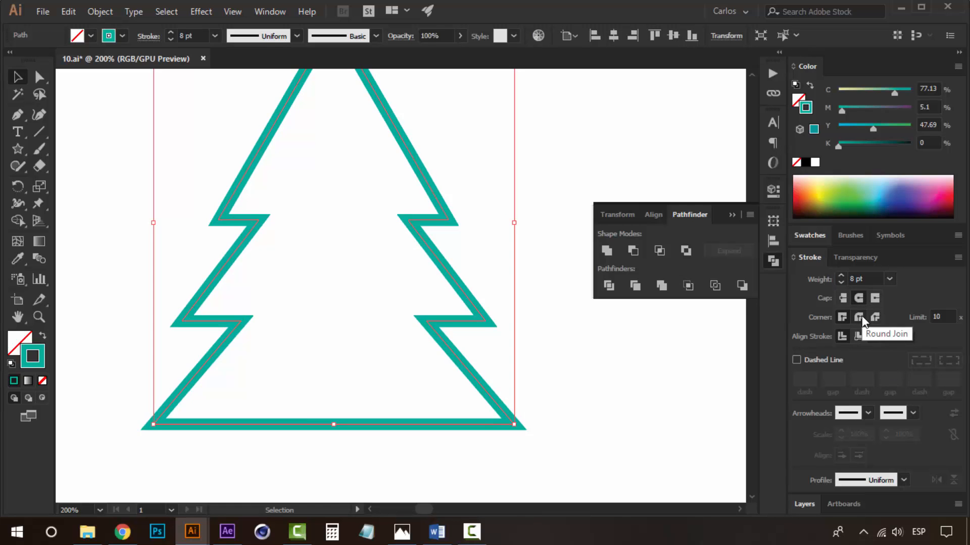
click(861, 317)
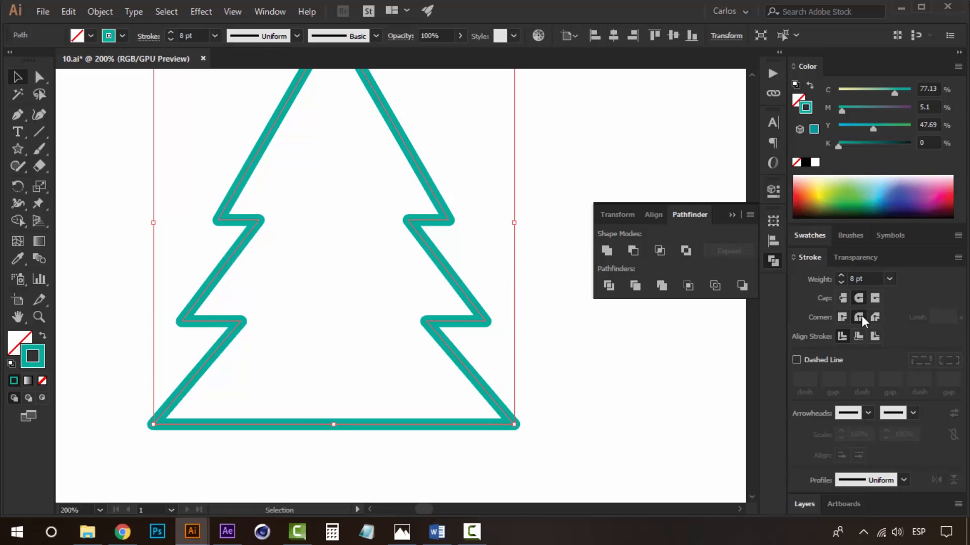
click(649, 407)
Center the tree on the artboard horizontally and vertically over the nine text.
key(z)
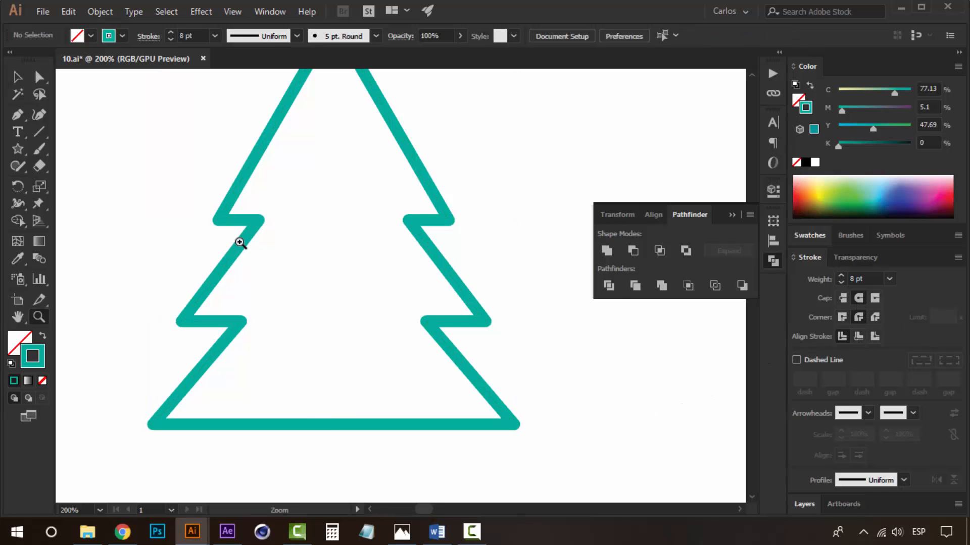
alt+click(242, 242)
alt+click(287, 255)
alt+click(335, 268)
alt+click(365, 278)
click(558, 334)
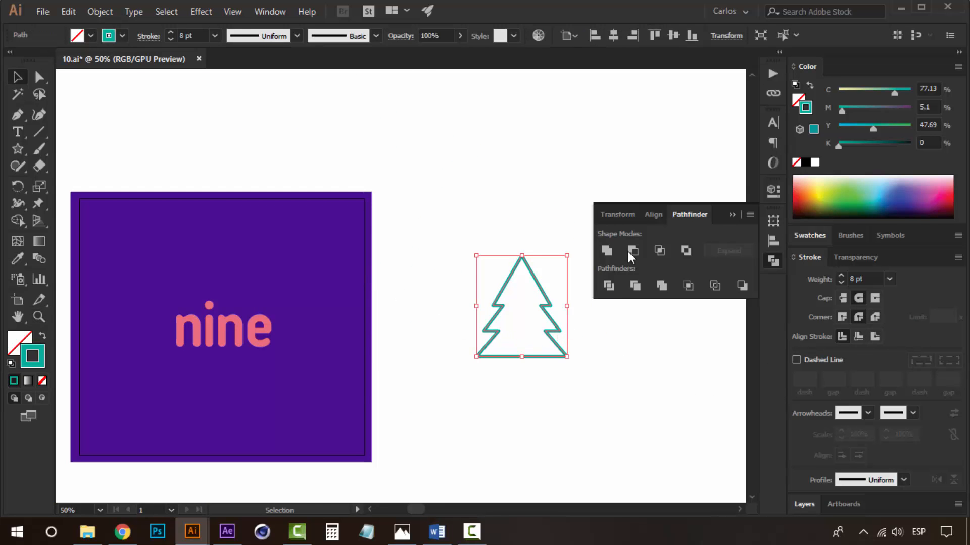
click(652, 214)
click(631, 251)
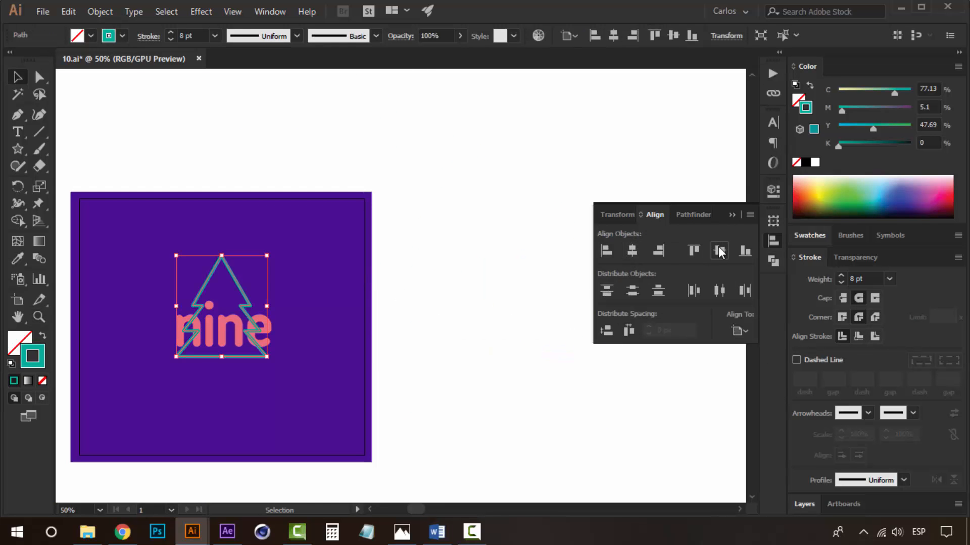
click(719, 251)
Scale the tree up proportionally around the nine text.
key(space)
drag(413, 264, 522, 265)
click(526, 267)
key(ctrl+space)
click(348, 303)
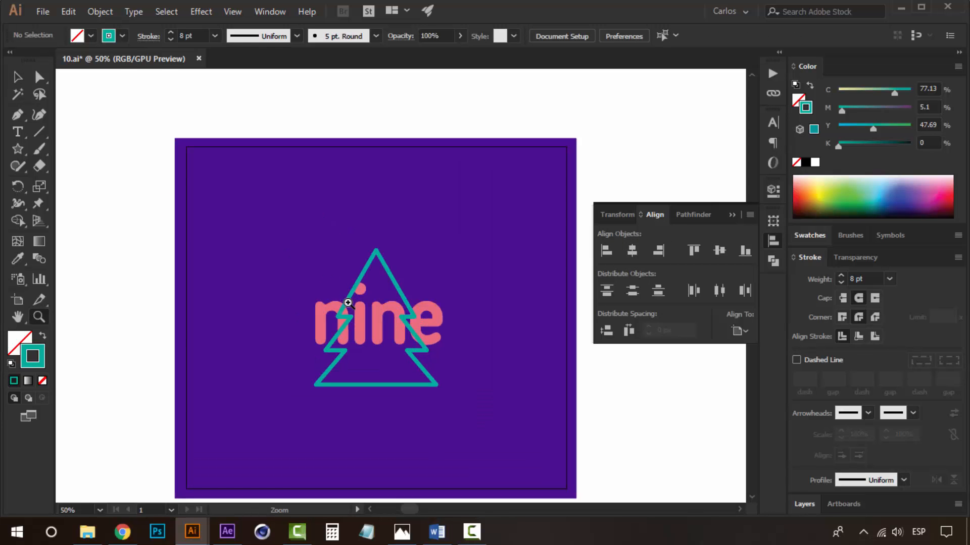
click(395, 280)
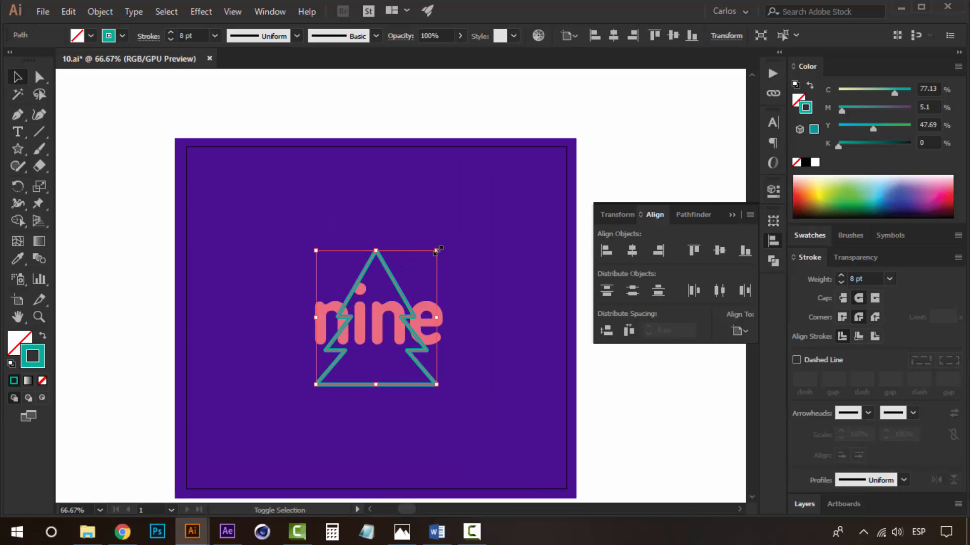
drag(437, 249, 479, 230)
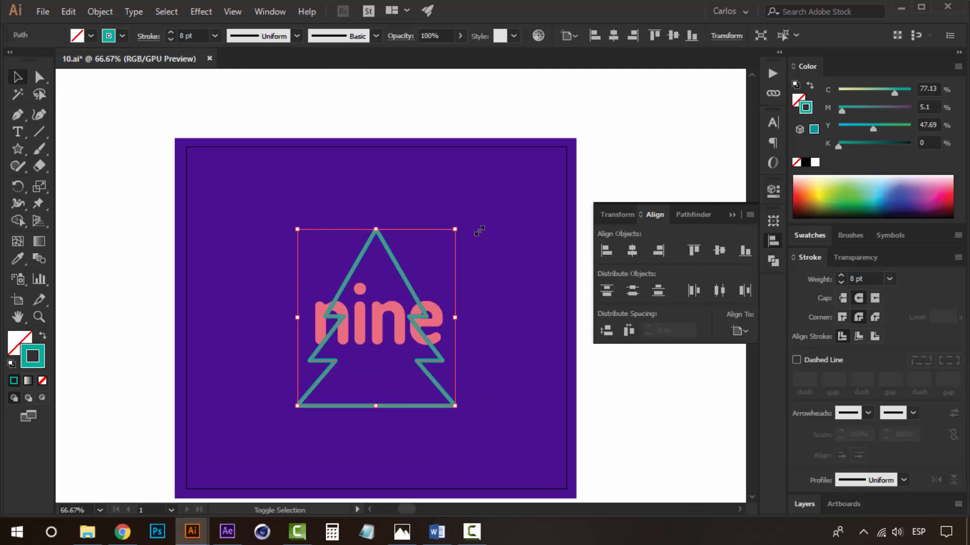
Add a new layer beneath the 10 layer and send the tree onto it.
key(space)
drag(481, 303, 450, 283)
click(812, 504)
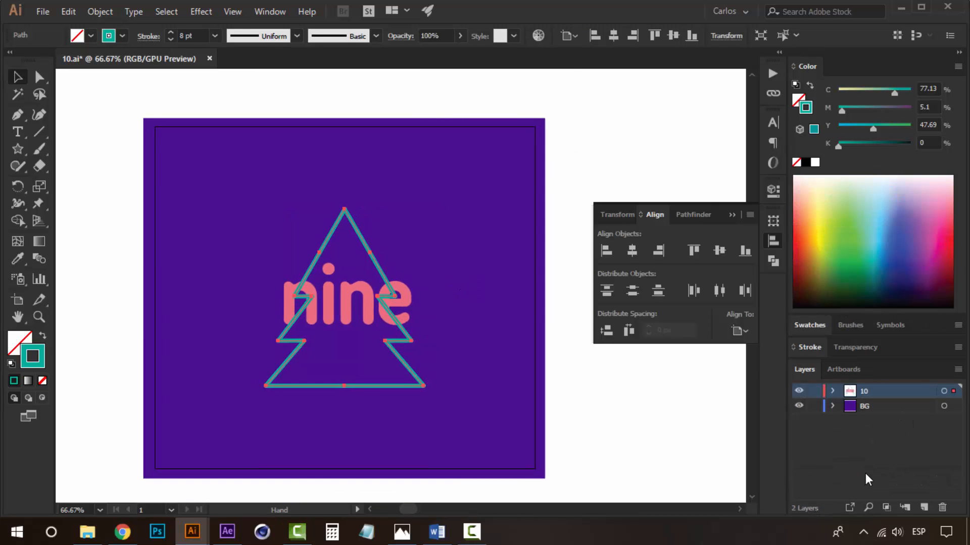
click(924, 507)
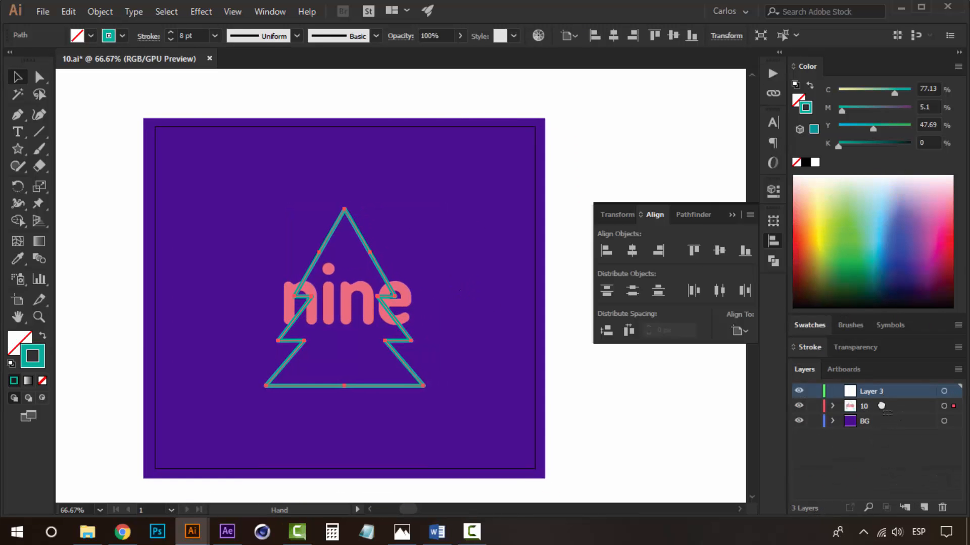
drag(882, 405, 868, 409)
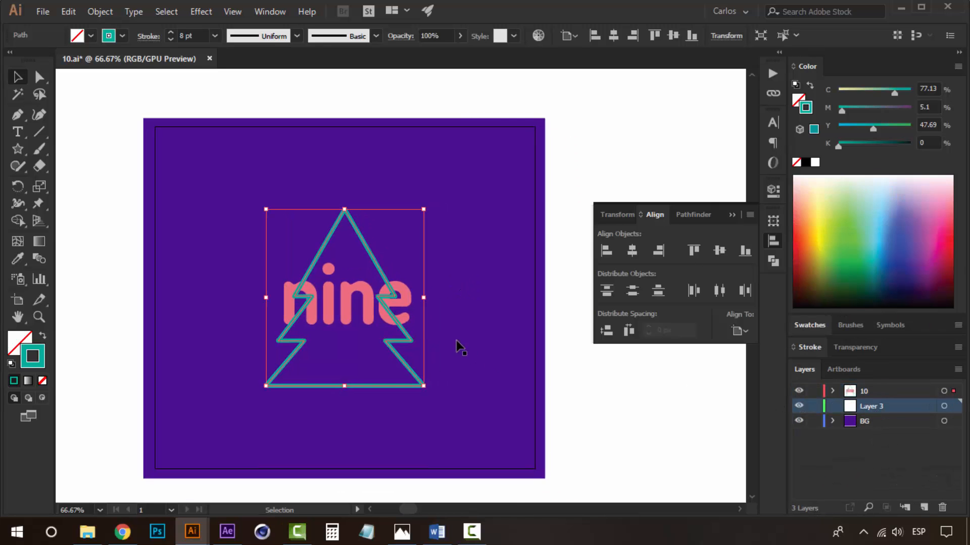
right_click(368, 281)
mouse_move(500, 445)
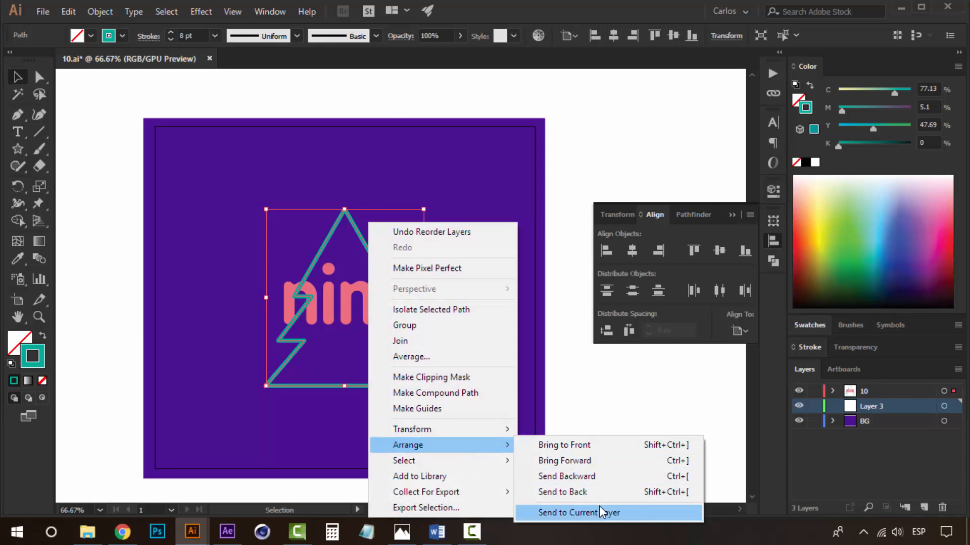
click(600, 512)
Rename the new layer tree.
double_click(874, 405)
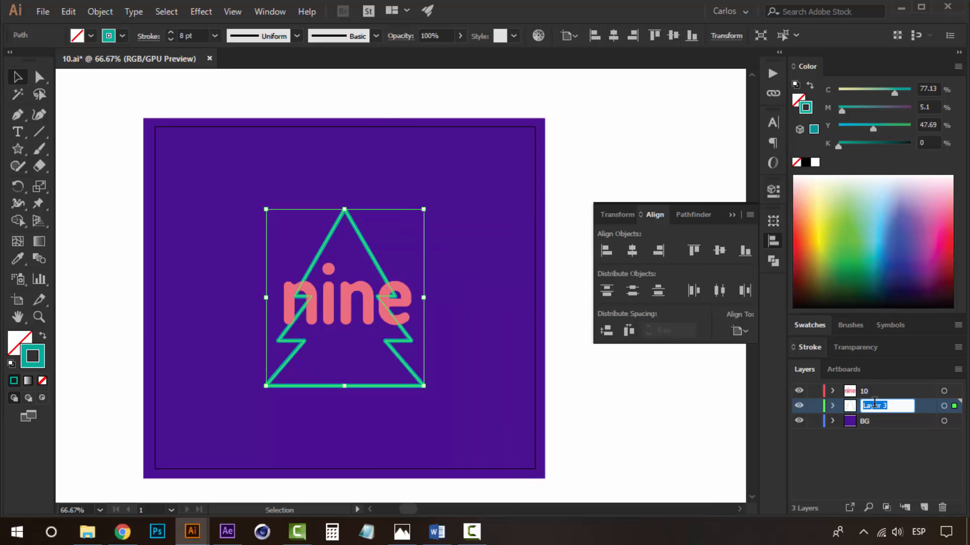
text(tree)
click(656, 384)
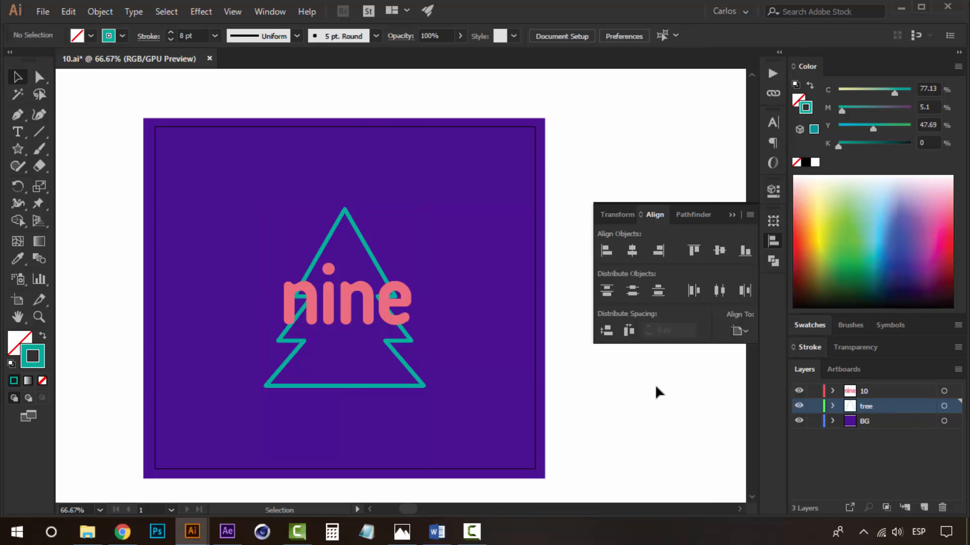
Increase the tree's stroke weight to 14 pt.
click(368, 252)
click(814, 348)
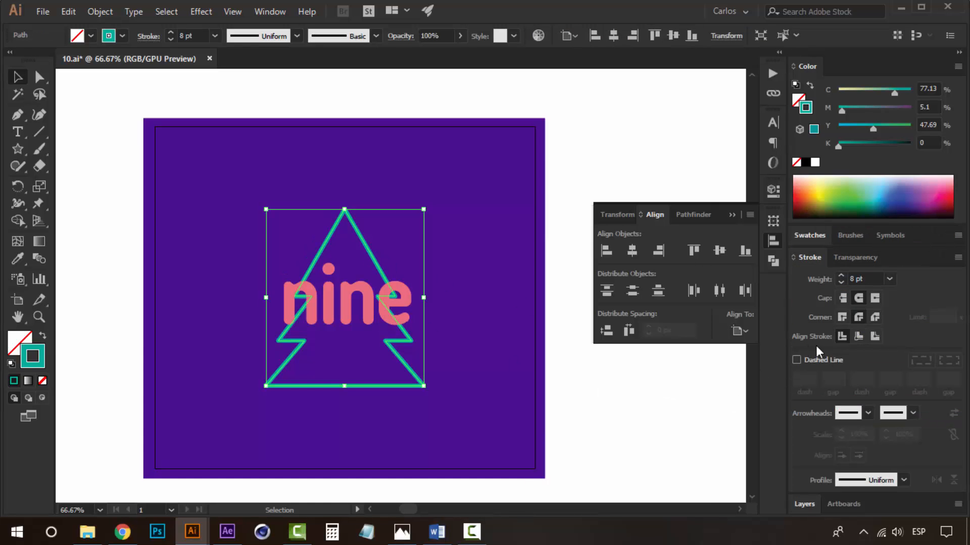
click(840, 276)
click(841, 275)
click(841, 276)
click(840, 276)
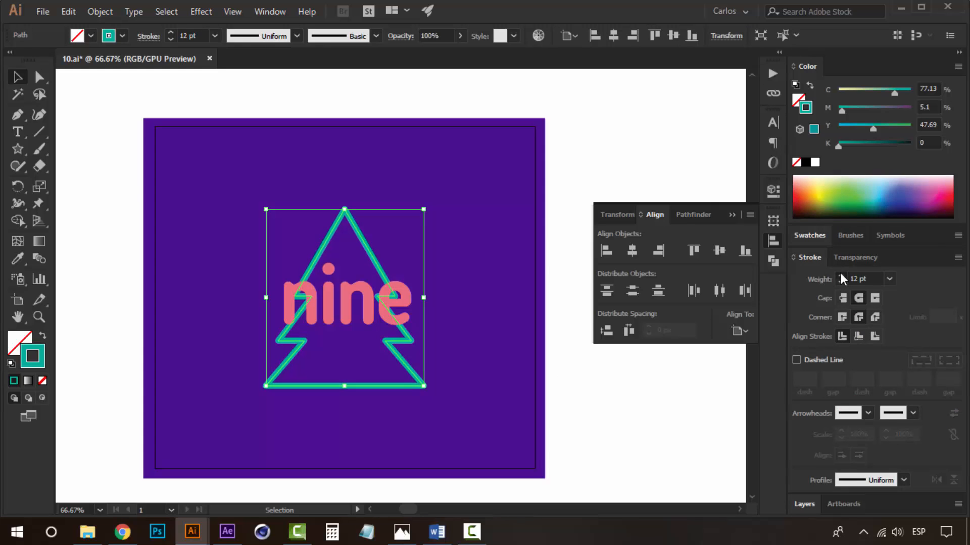
click(840, 276)
click(841, 276)
click(621, 397)
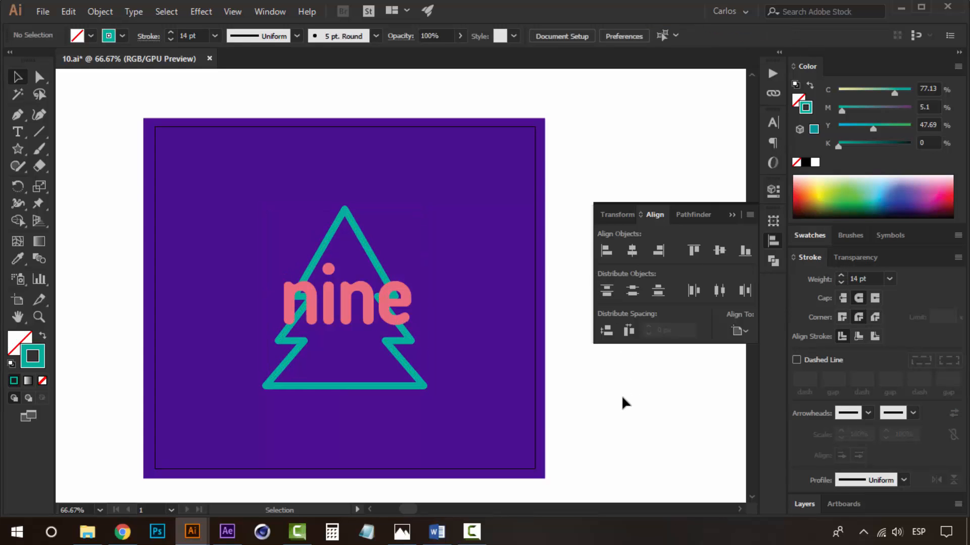
Rename the 10 layer to 9.
click(364, 247)
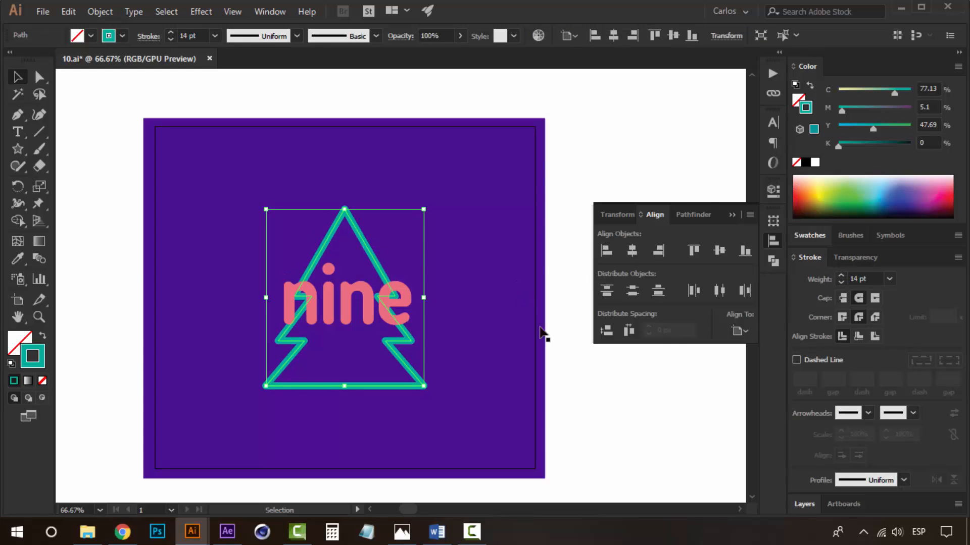
click(577, 387)
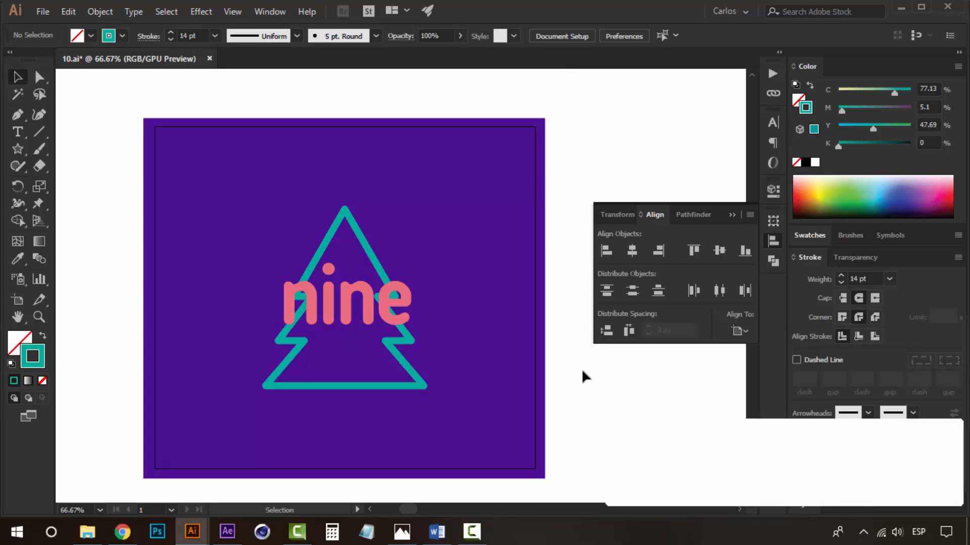
click(404, 318)
drag(816, 515, 815, 380)
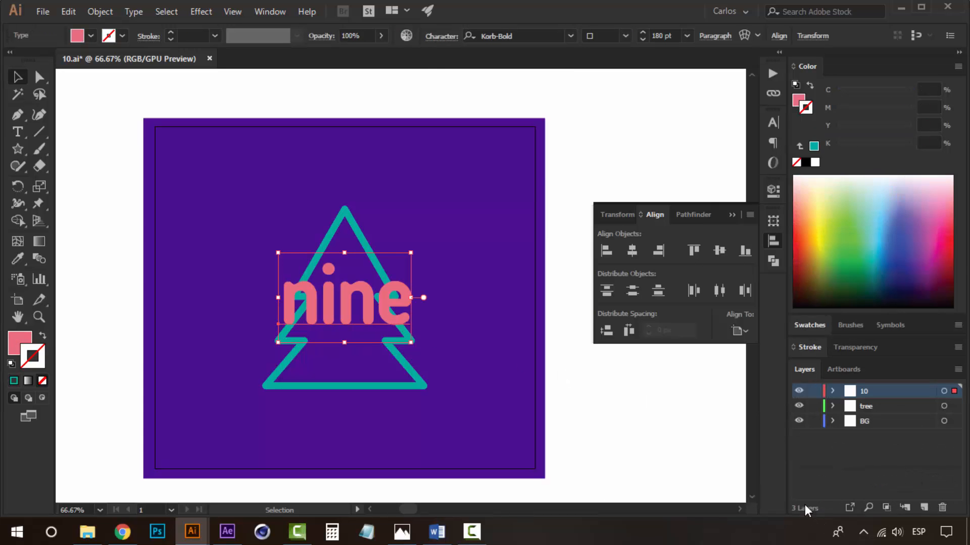
double_click(866, 390)
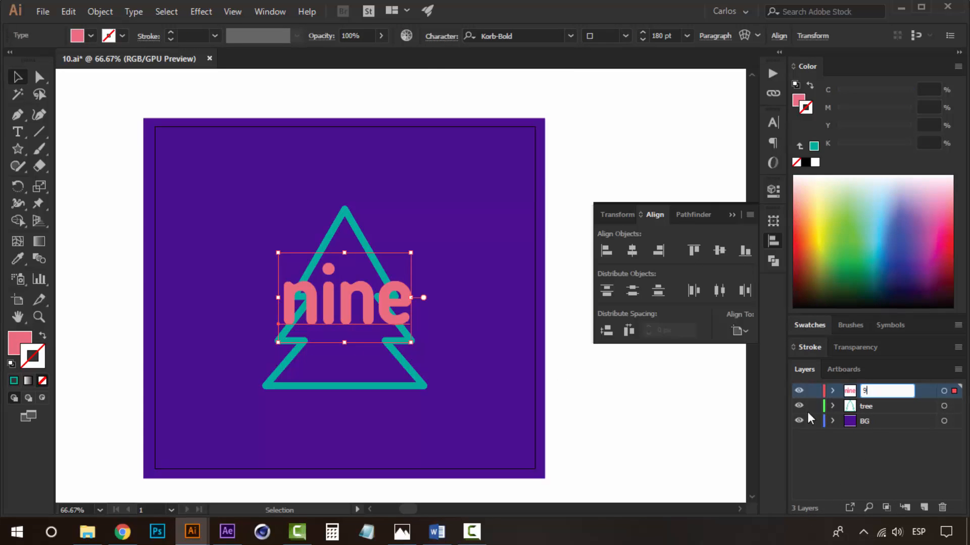
click(666, 409)
click(868, 403)
click(868, 417)
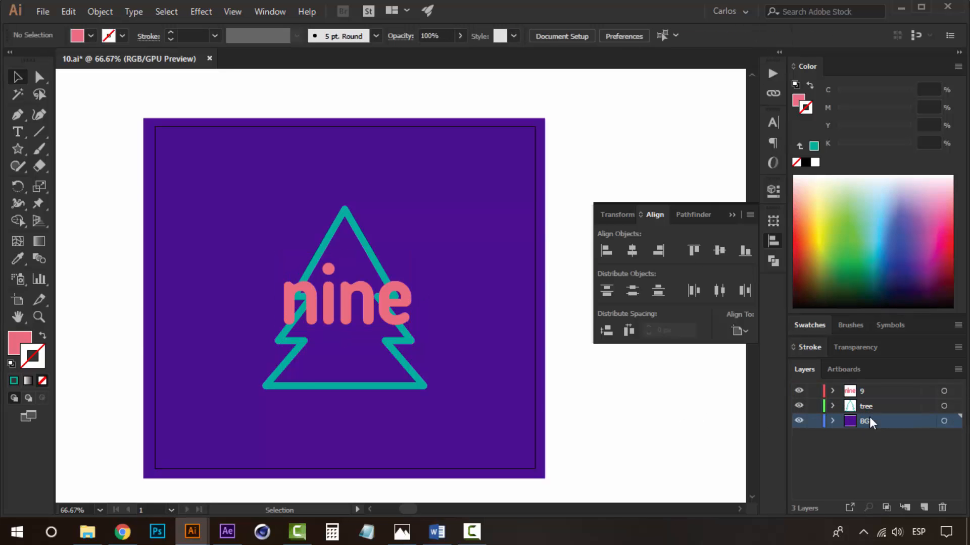
Save the document as a new Illustrator file named 9.
key(z)
alt+click(400, 265)
click(381, 348)
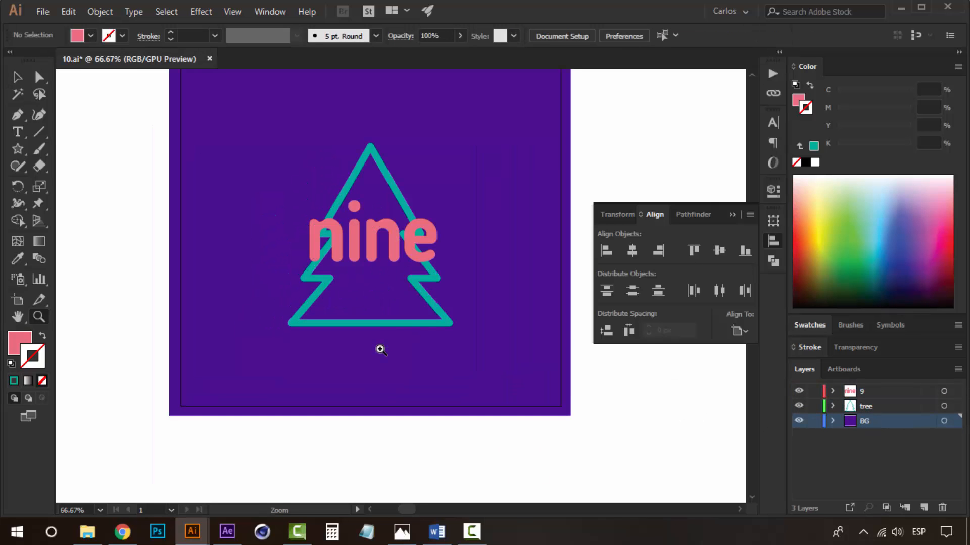
key(v)
scroll(572, 383, up, 2)
key(ctrl+shift+s)
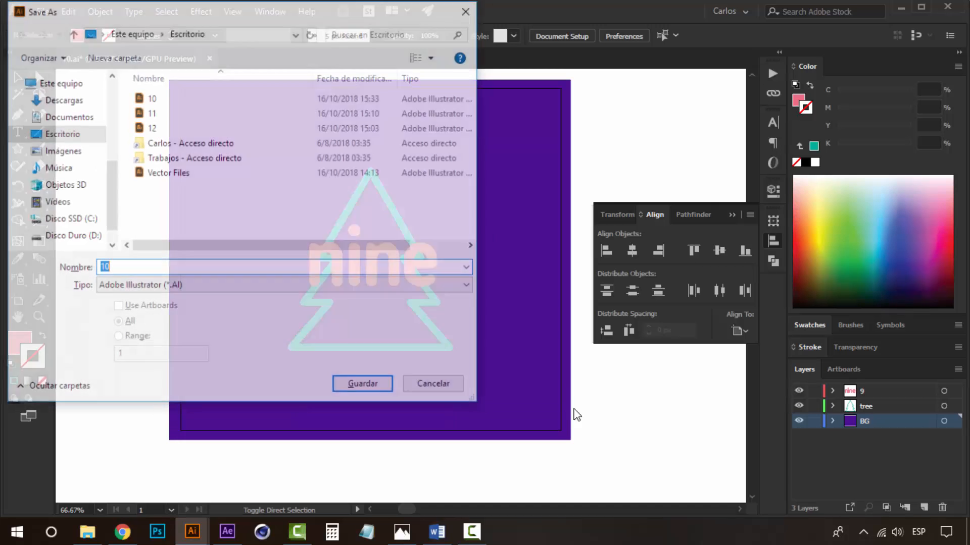
text(9)
click(345, 383)
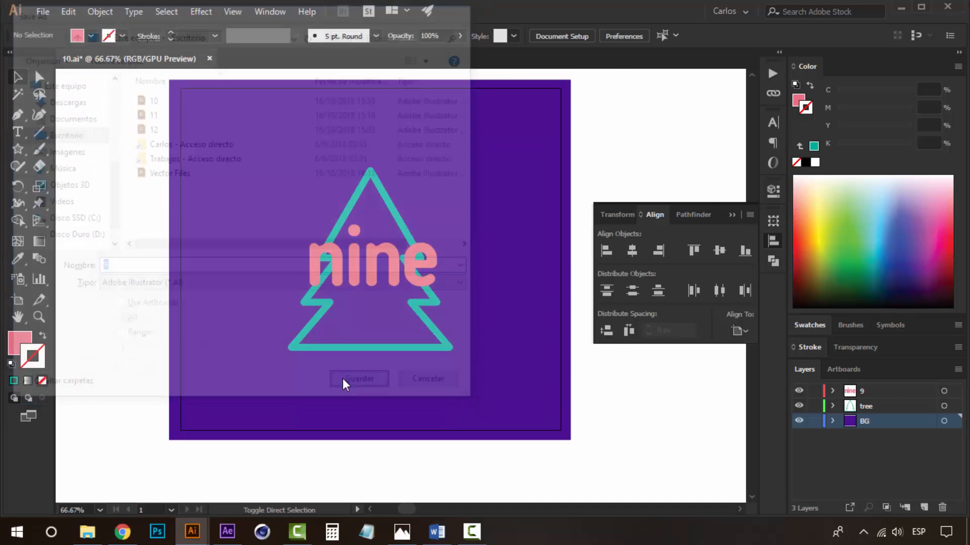
click(499, 444)
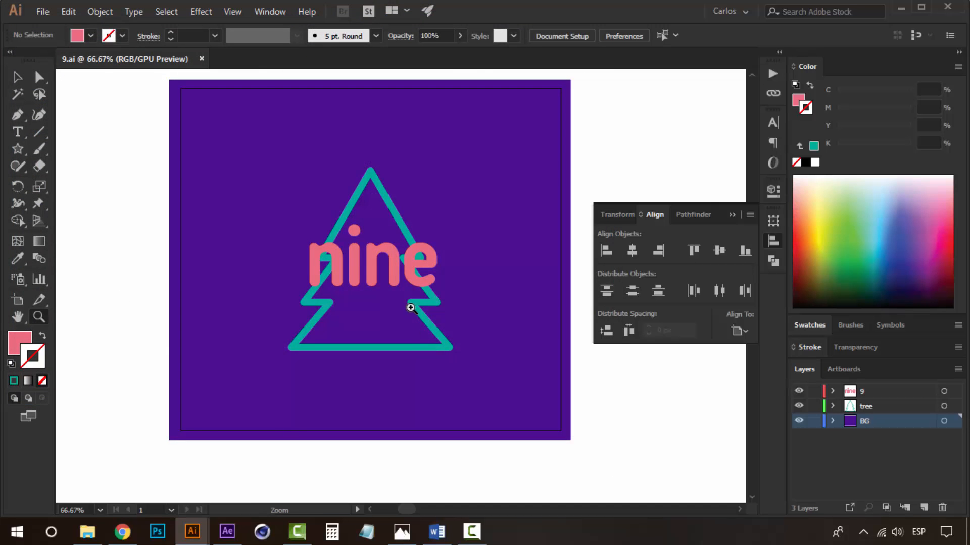
Replace the nine text with 8 and center it horizontally on the tree.
key(ctrl+minus)
drag(406, 304, 400, 323)
key(v)
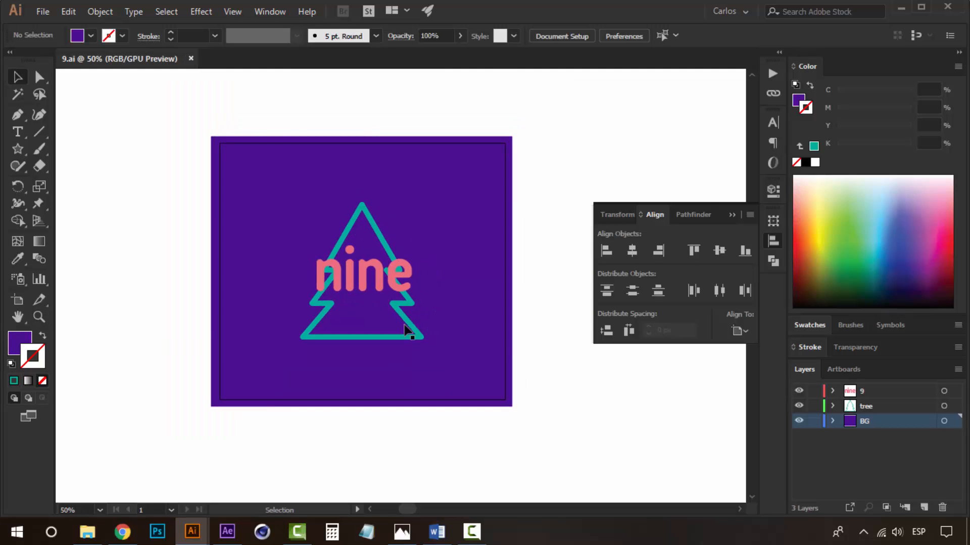
click(392, 292)
double_click(389, 292)
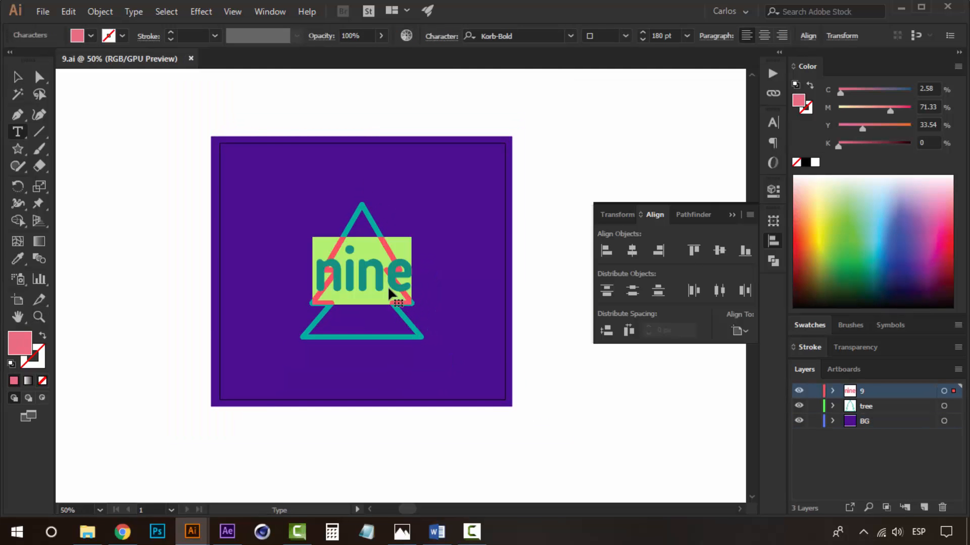
text(8)
click(17, 77)
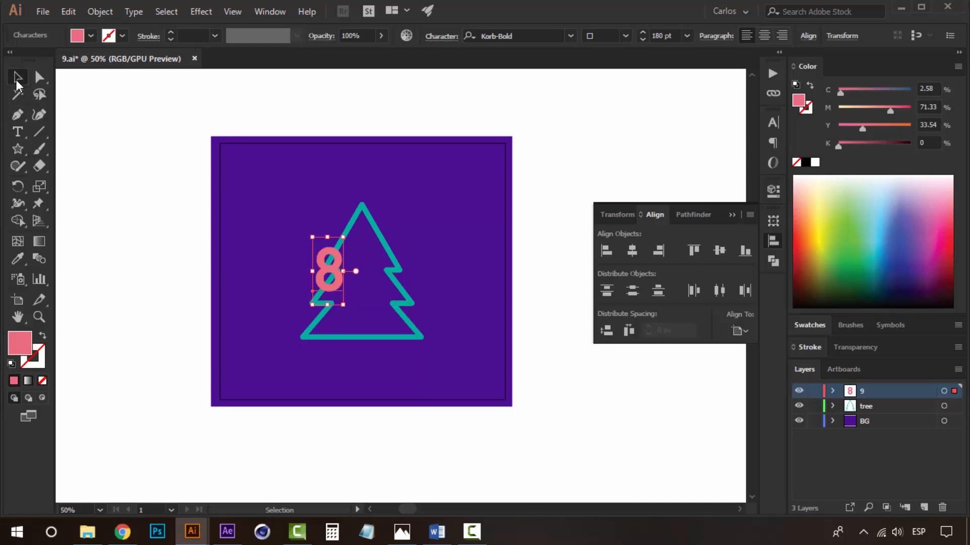
click(632, 251)
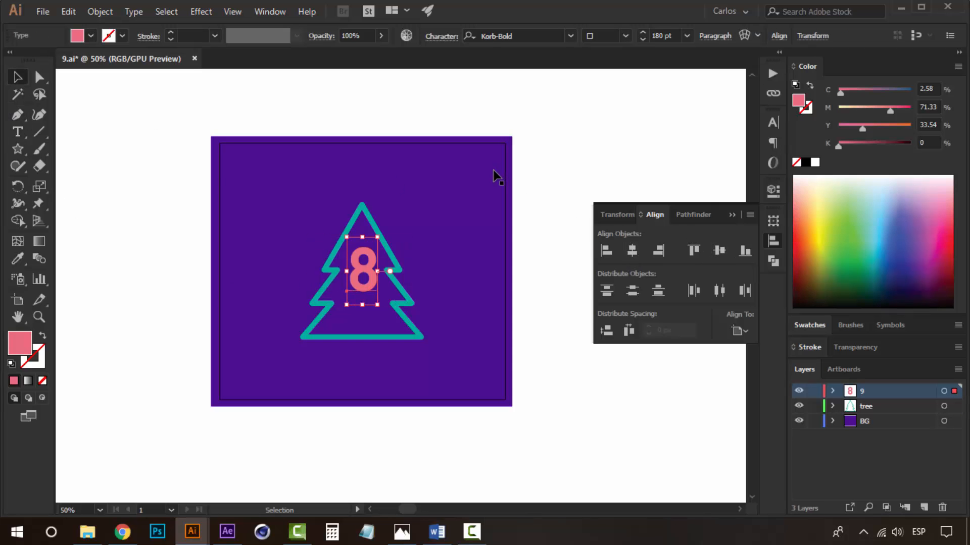
Delete the tree outline.
click(397, 267)
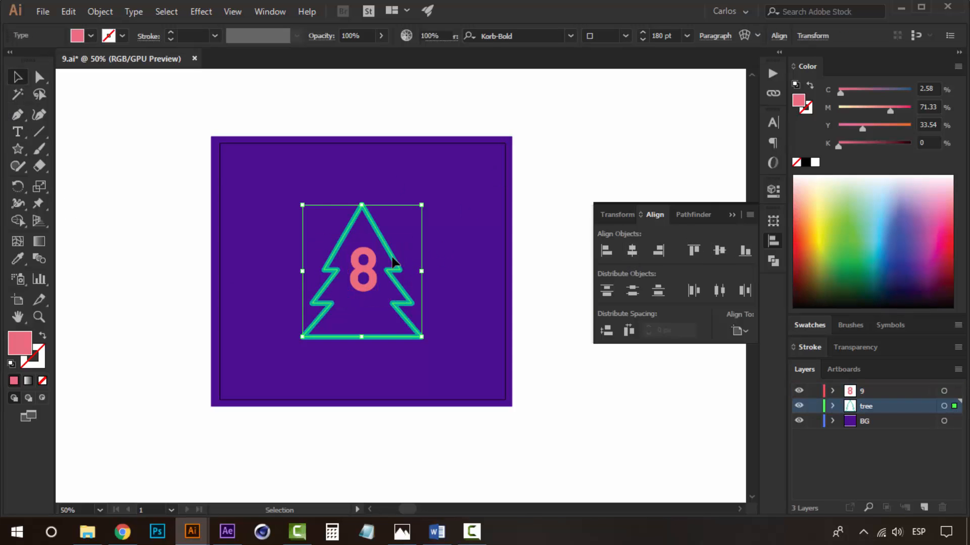
key(Delete)
Fill the background square with the teal swatch.
click(487, 228)
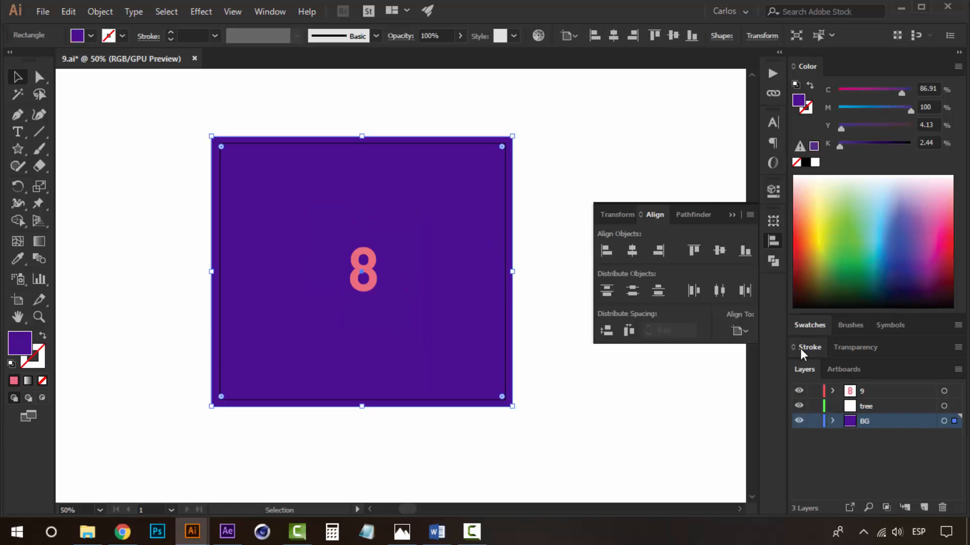
click(806, 326)
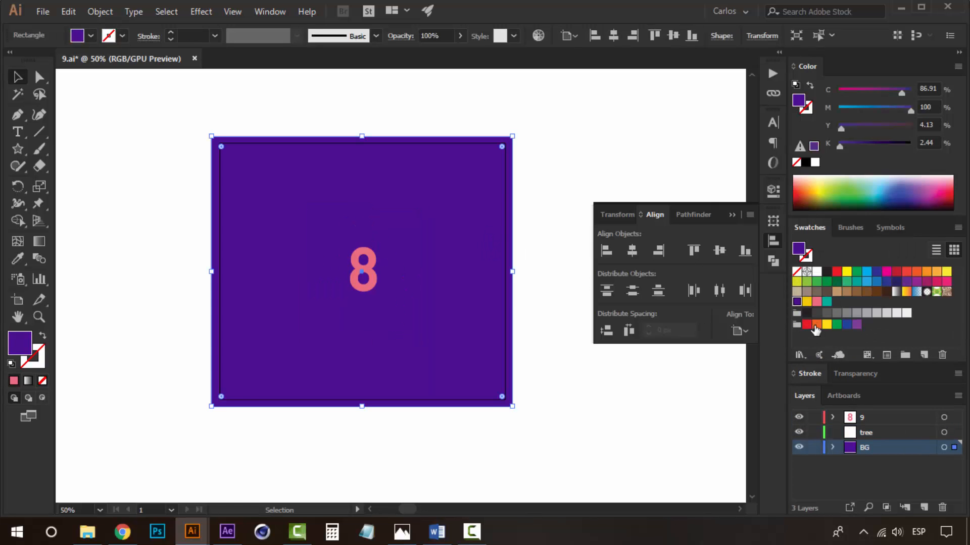
click(826, 301)
click(575, 257)
Fill the 8 text with the yellow swatch.
click(379, 276)
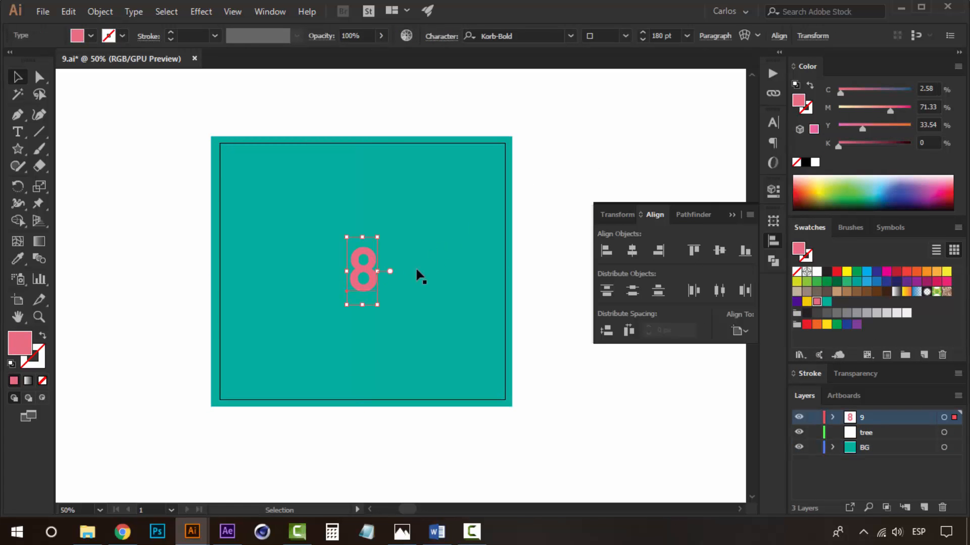
click(806, 301)
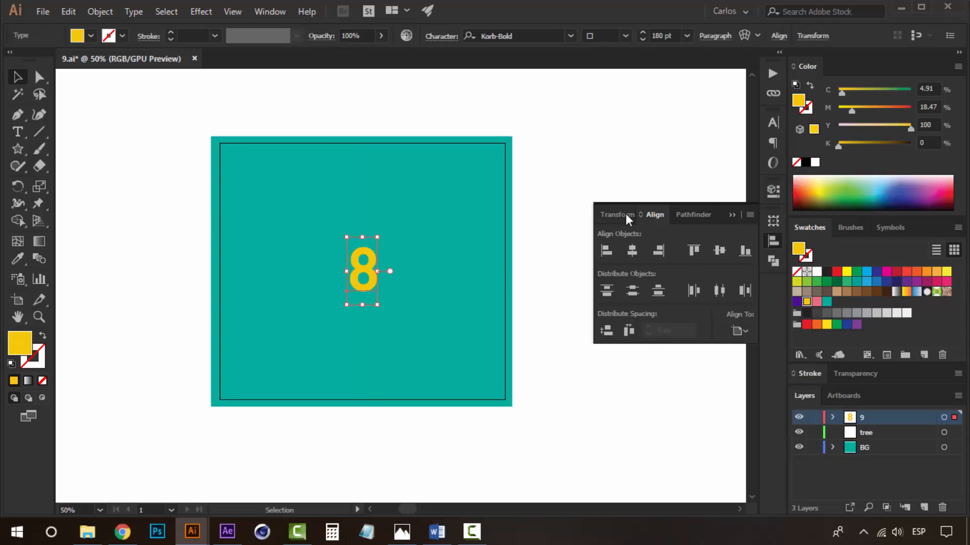
click(773, 123)
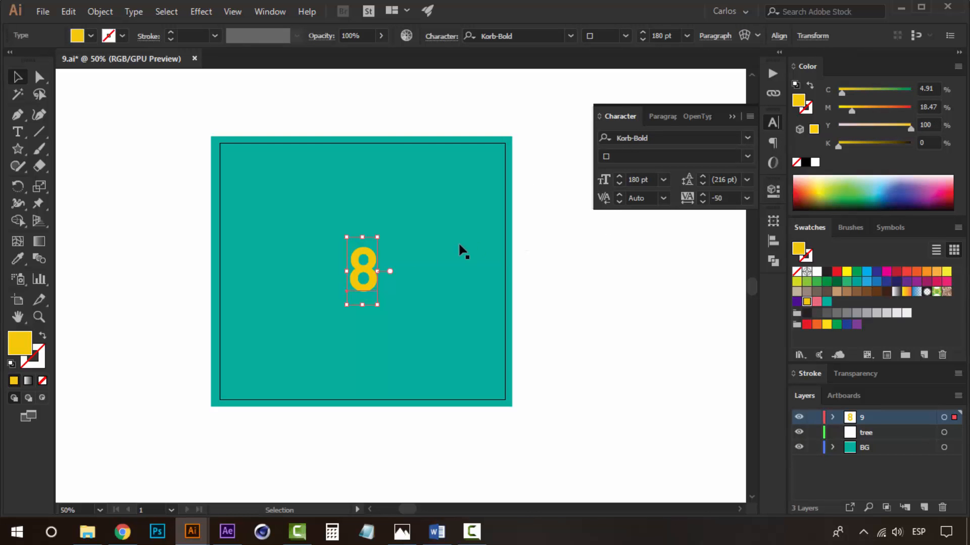
click(394, 269)
click(374, 273)
click(634, 306)
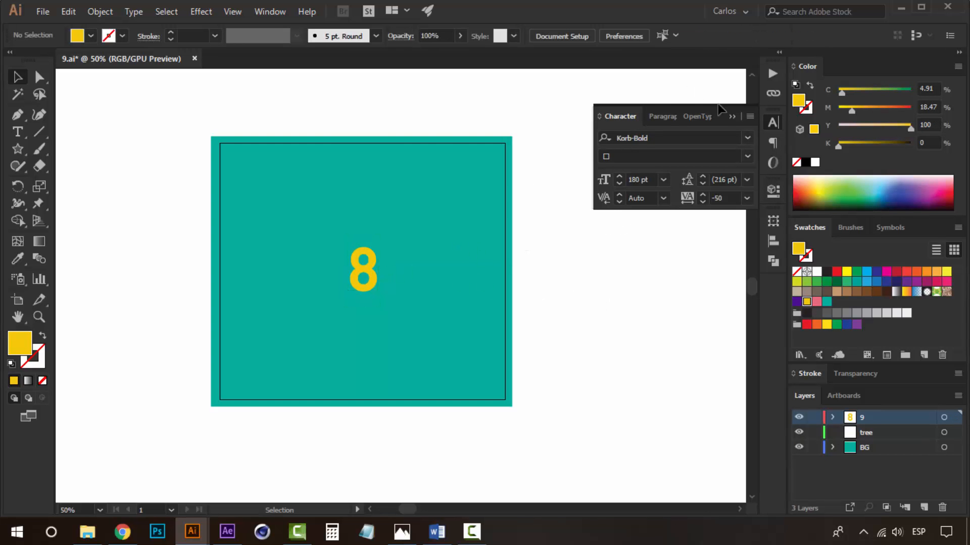
click(734, 117)
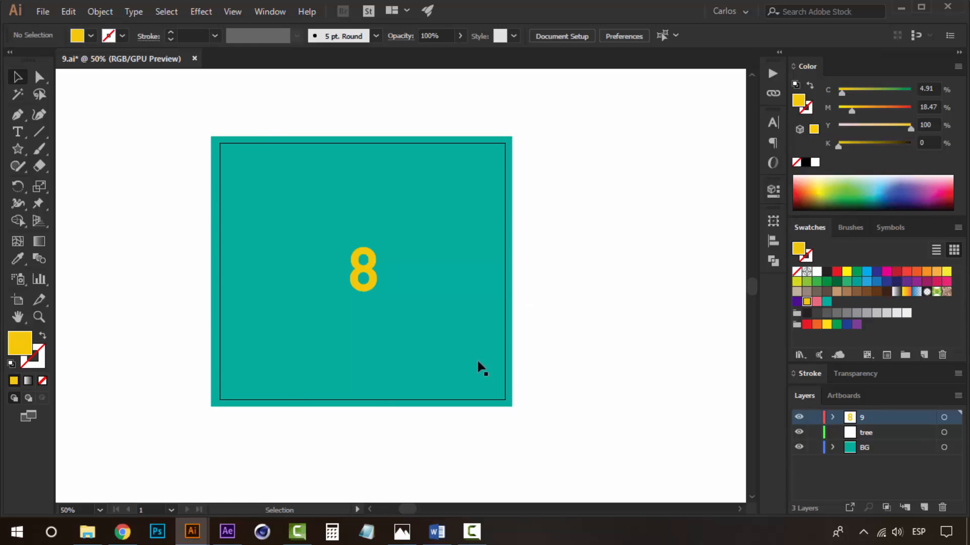
Draw a circle on the tree layer to the left of the 8.
click(873, 434)
ctrl+click(378, 267)
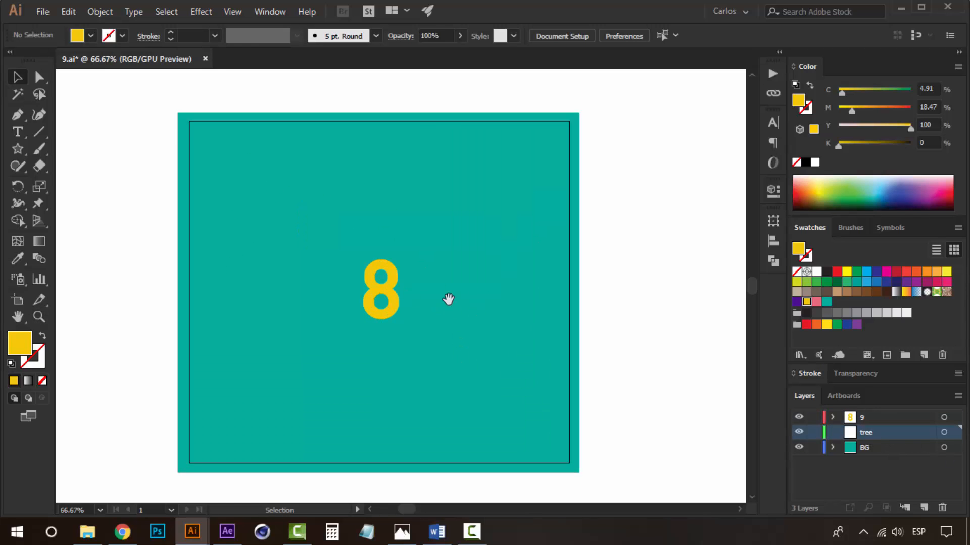
drag(448, 299, 419, 307)
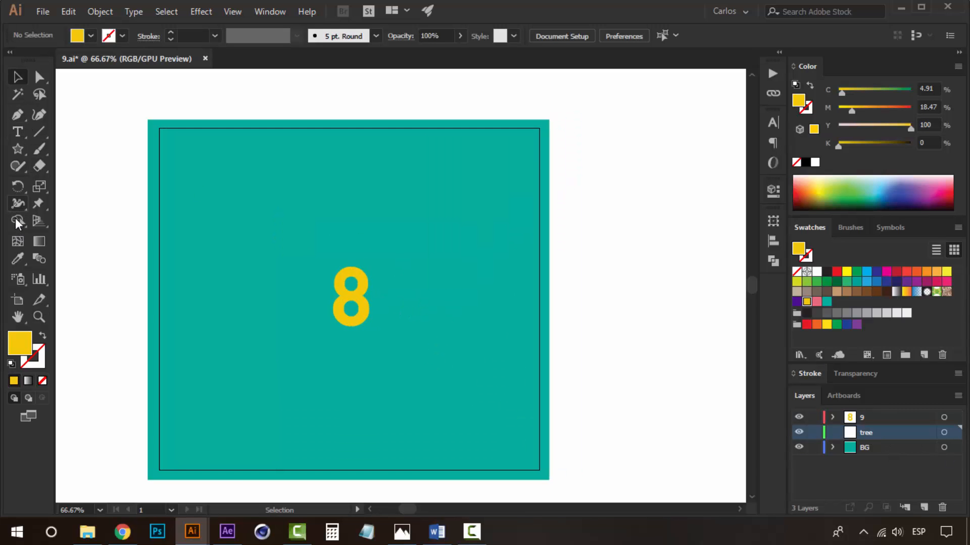
drag(16, 147, 118, 182)
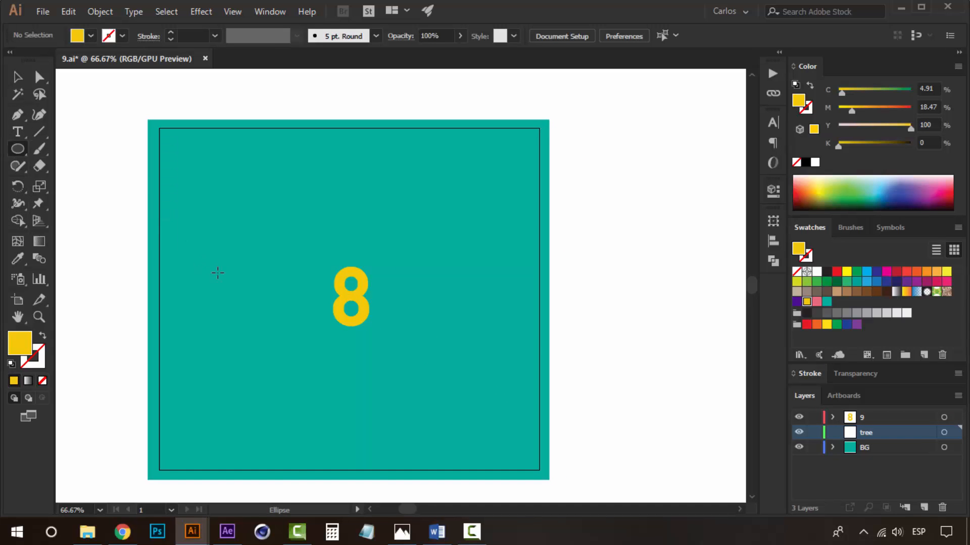
drag(258, 272, 224, 222)
key(v)
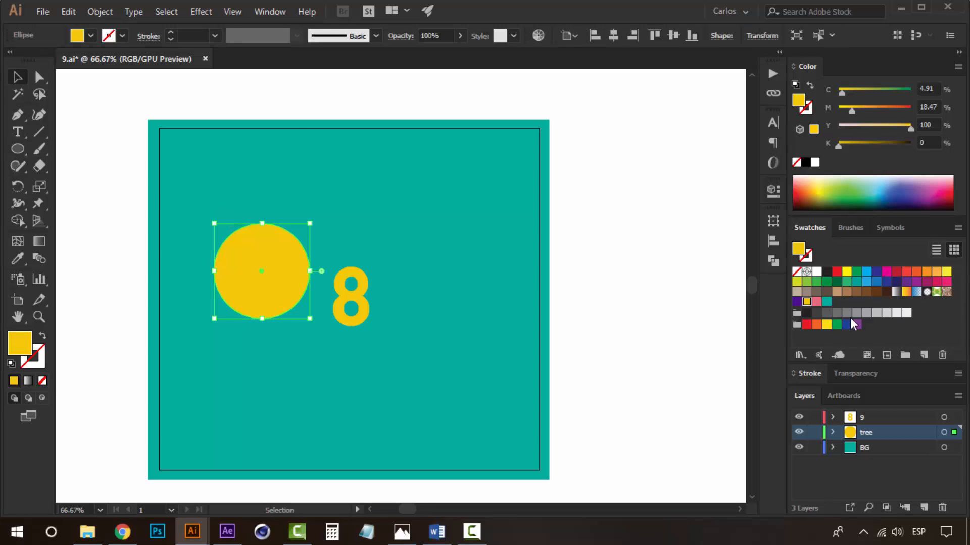
Fill the circle with purple and move it down level with the 8.
click(797, 302)
click(328, 302)
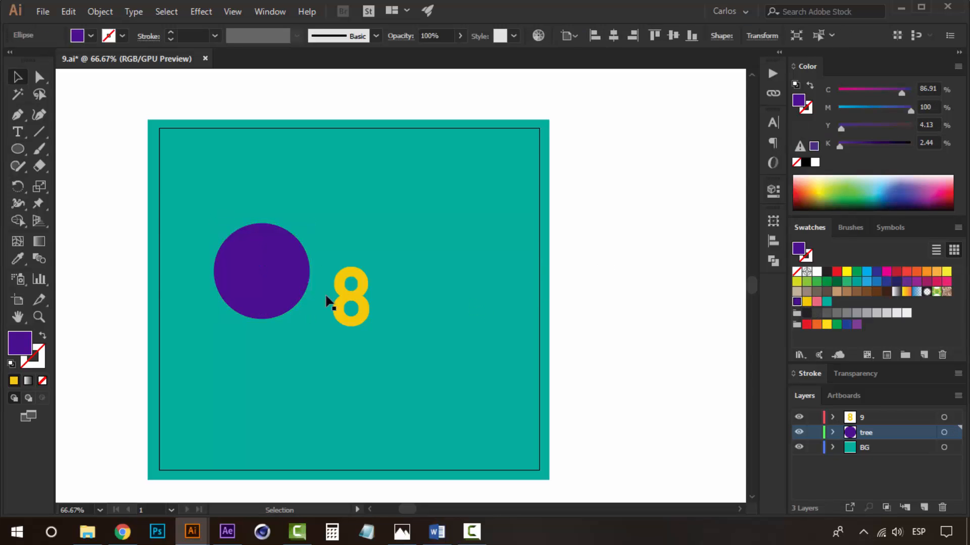
drag(262, 273, 262, 302)
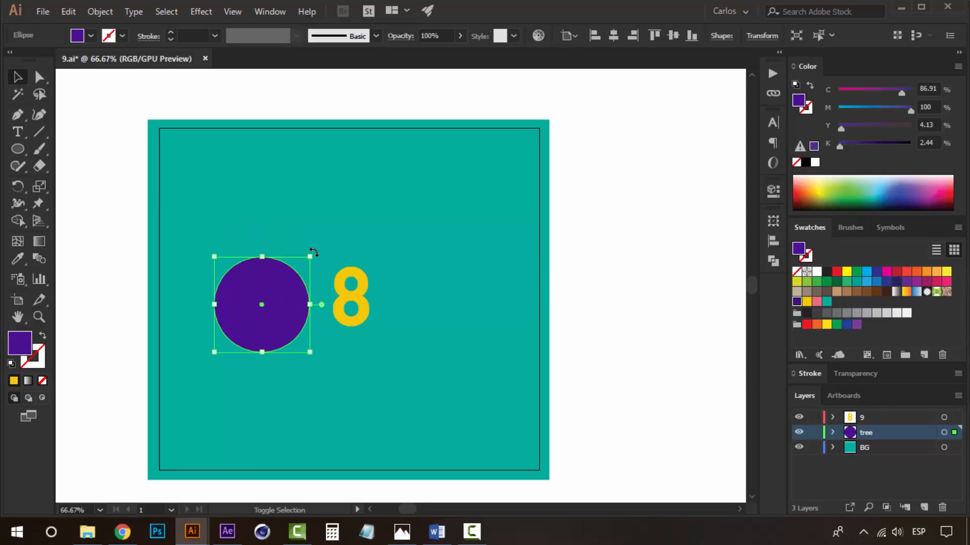
drag(310, 262, 306, 261)
click(544, 263)
Draw a small rectangle on top of the circle as the bauble's cap.
key(z)
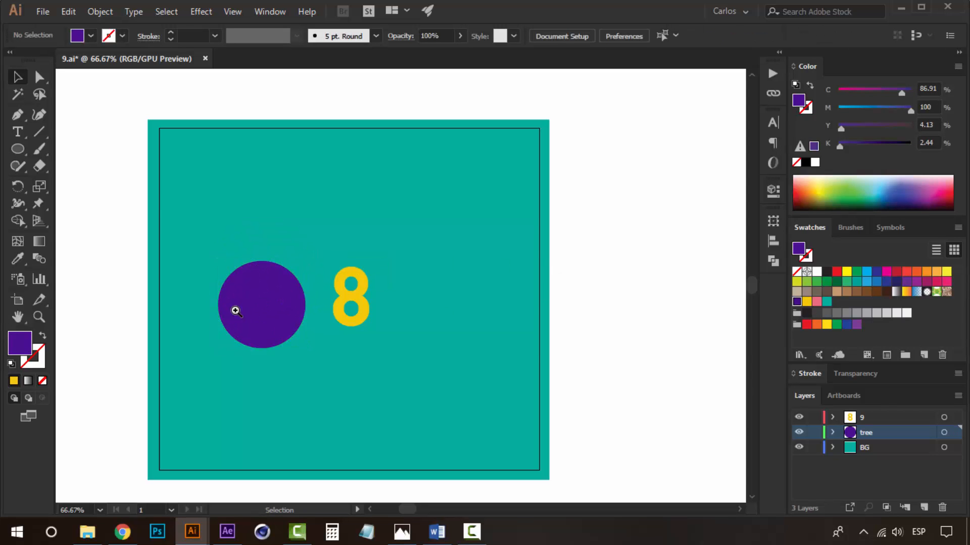
click(233, 309)
drag(427, 242, 298, 312)
drag(17, 149, 60, 152)
drag(297, 267, 374, 267)
key(z)
click(337, 291)
key(v)
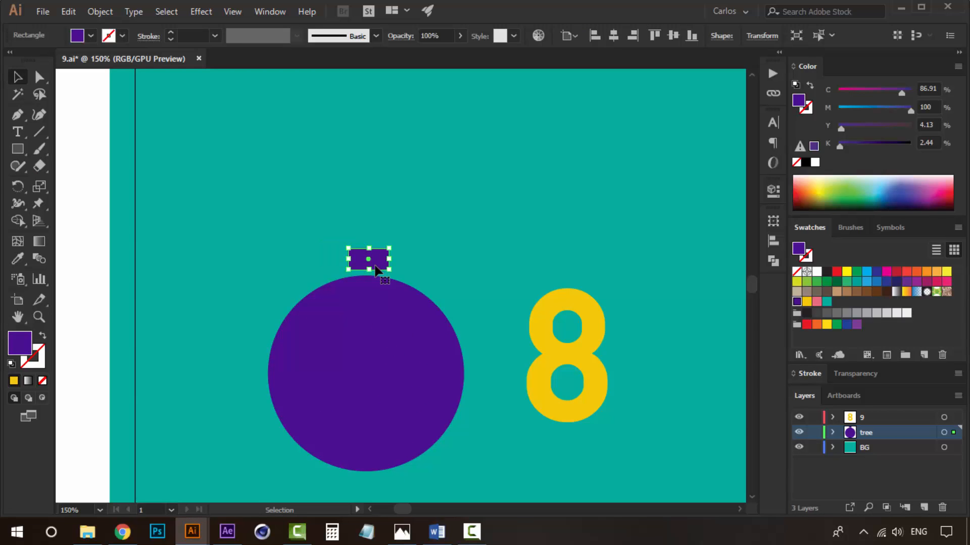
Nudge the cap left and down so it sits centered on the circle.
key(Left)
key(Down)
key(z)
alt+click(409, 315)
drag(399, 362, 386, 406)
key(v)
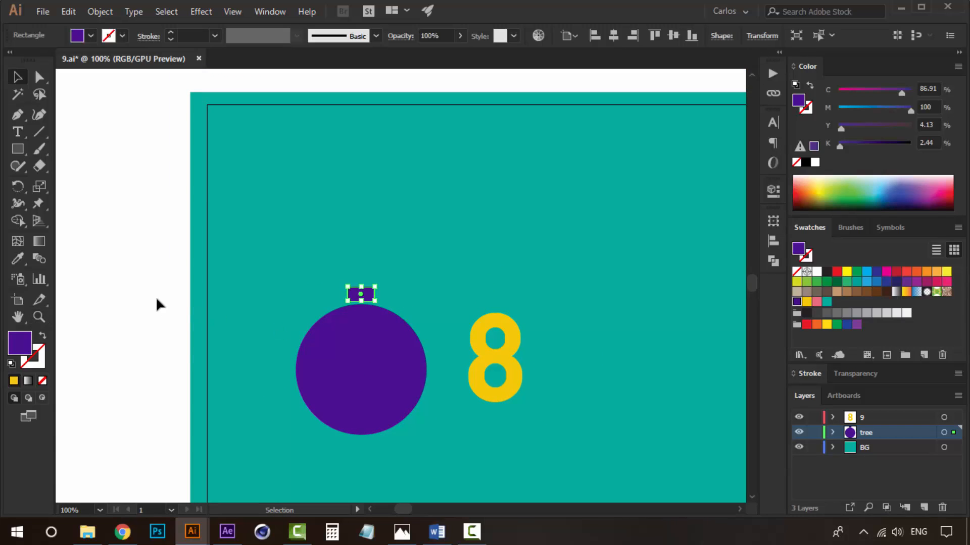
click(153, 296)
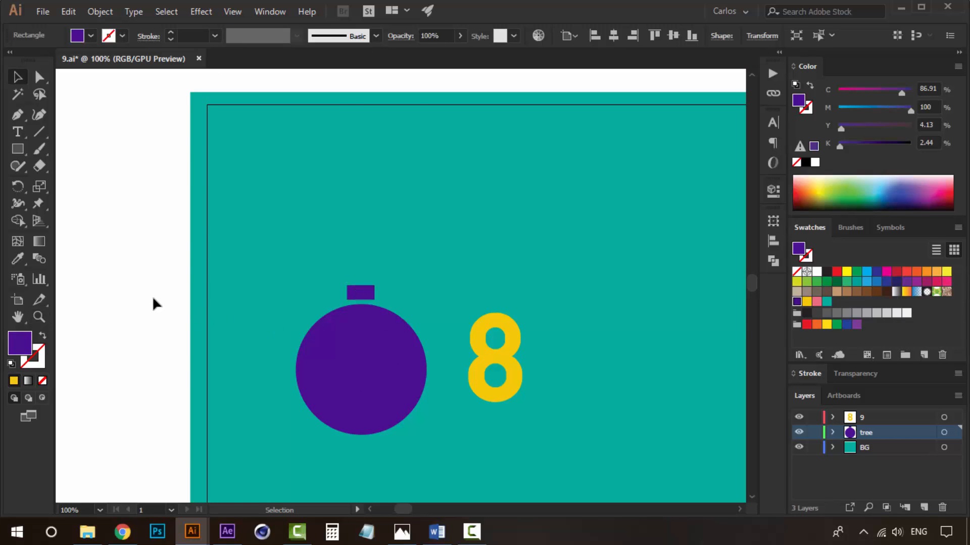
Draw a vertical line upward from the cap as the bauble's hanging string.
click(39, 132)
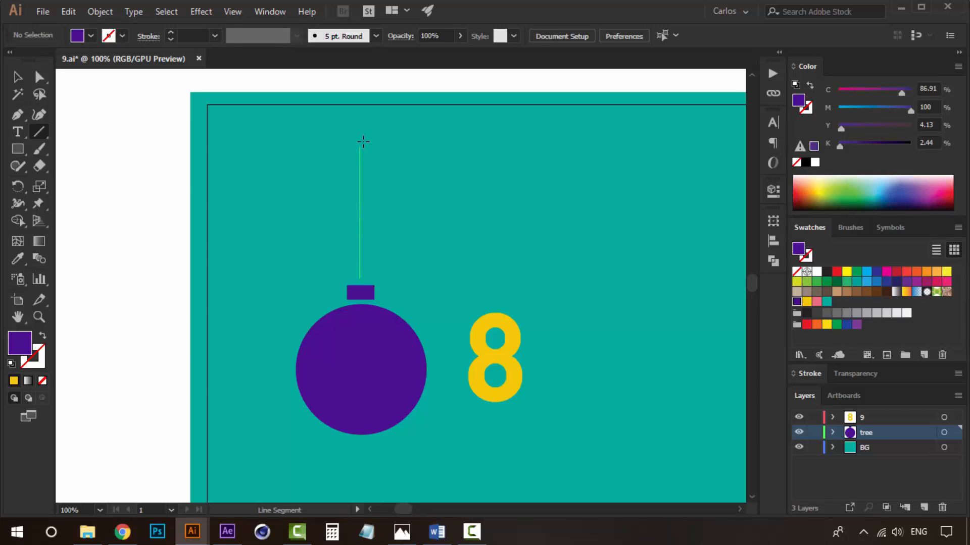
drag(364, 141, 364, 141)
drag(465, 271, 399, 281)
key(v)
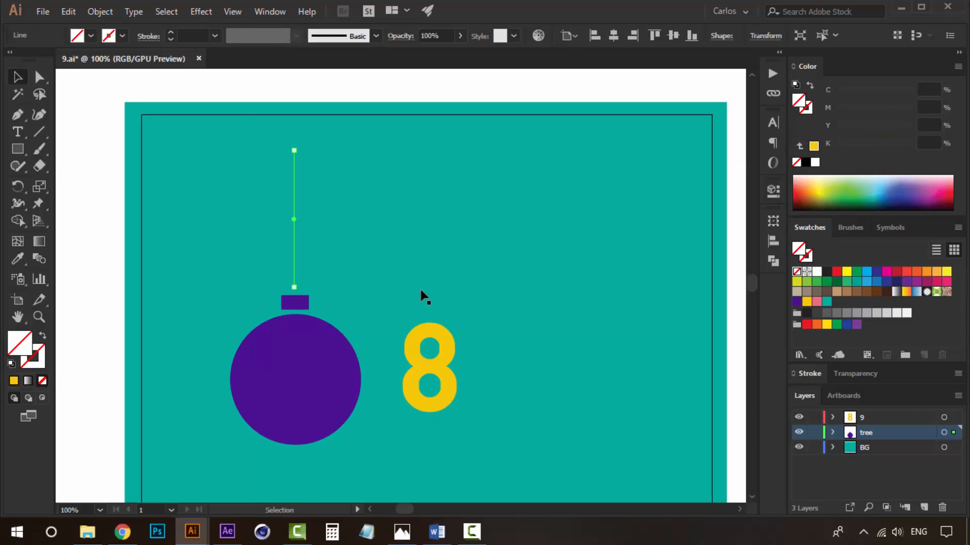
Give the line the circle's purple as its stroke colour.
key(i)
click(326, 368)
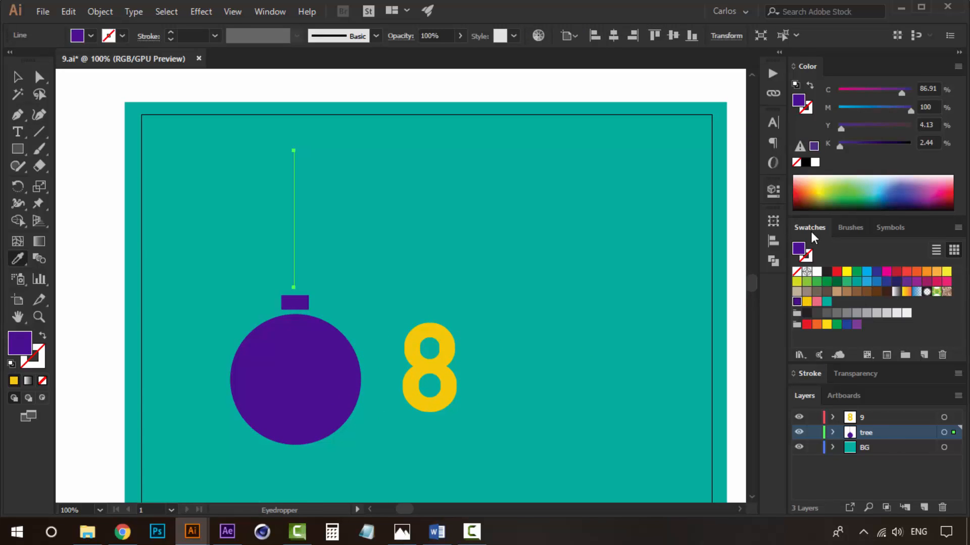
click(811, 86)
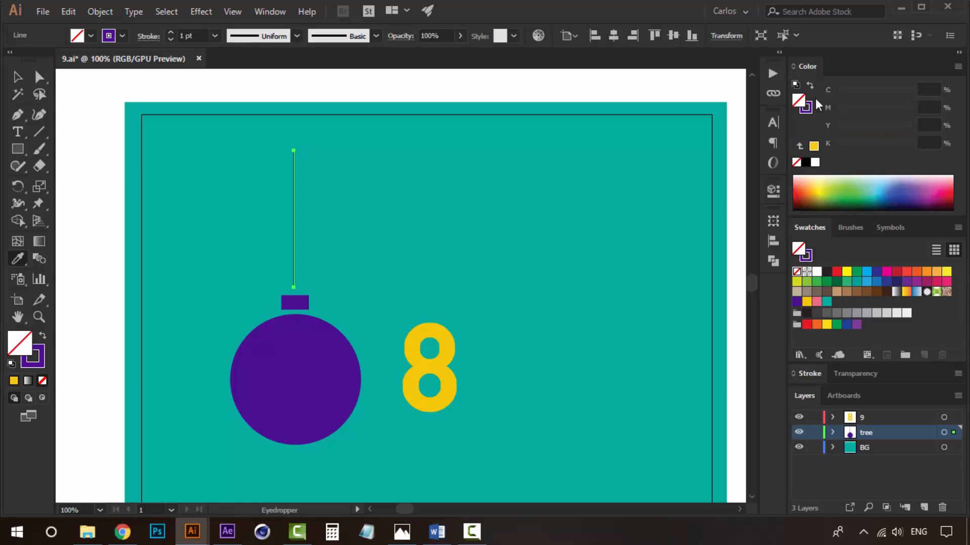
Set the string line's stroke weight to 8 pt.
click(804, 373)
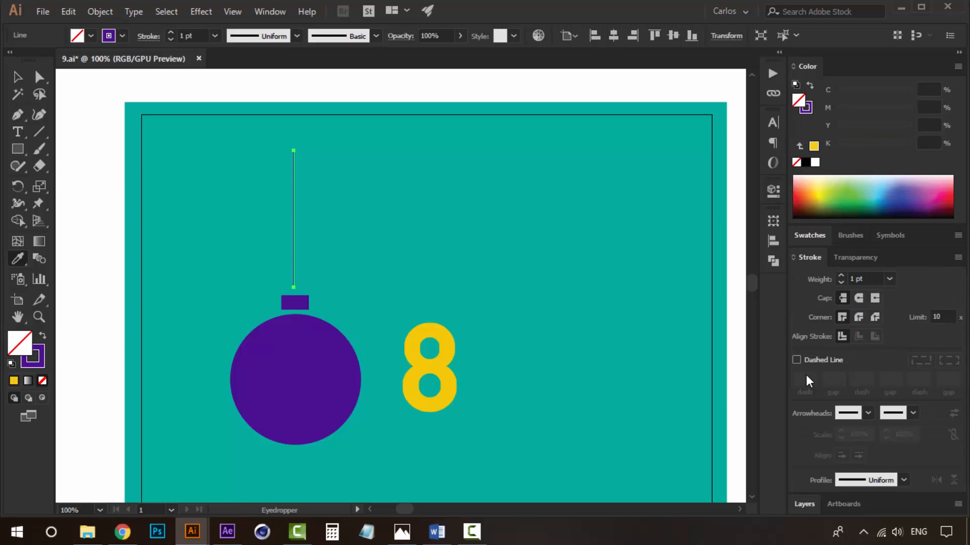
click(840, 277)
click(841, 277)
click(841, 277)
click(840, 277)
click(841, 277)
click(840, 277)
click(841, 277)
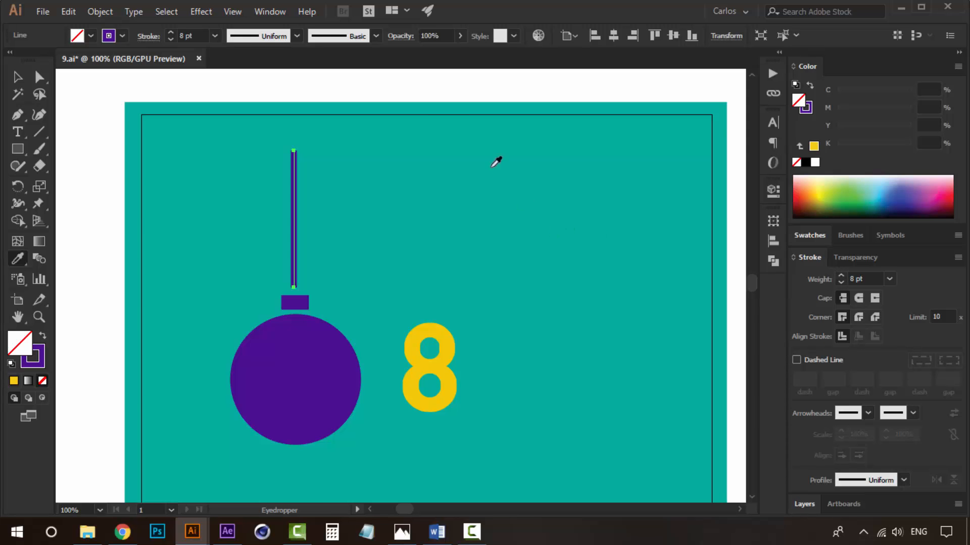
key(v)
click(484, 91)
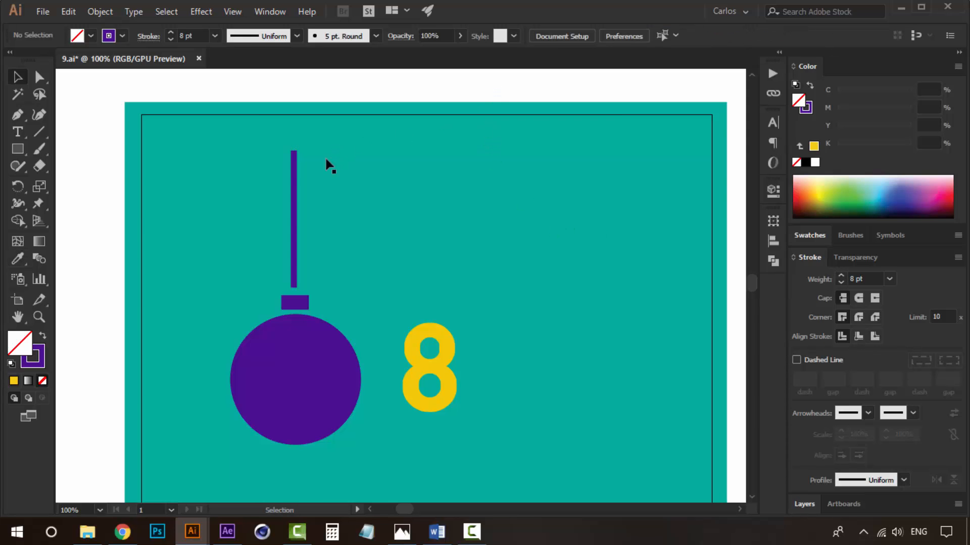
Group the circle, cap and string together into one bauble.
click(294, 223)
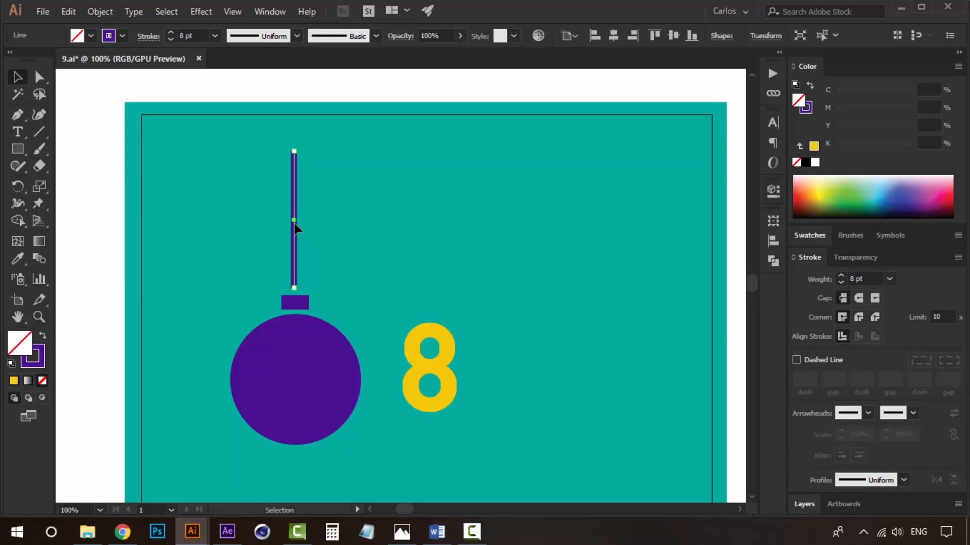
click(114, 279)
click(290, 290)
shift+click(296, 300)
shift+click(301, 356)
key(ctrl+g)
click(95, 327)
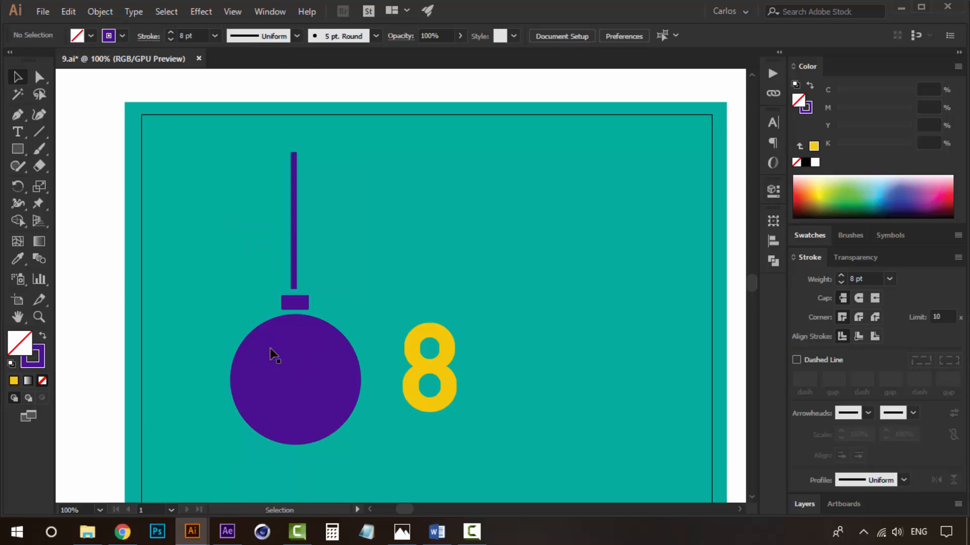
click(271, 353)
shift+click(294, 301)
shift+click(294, 271)
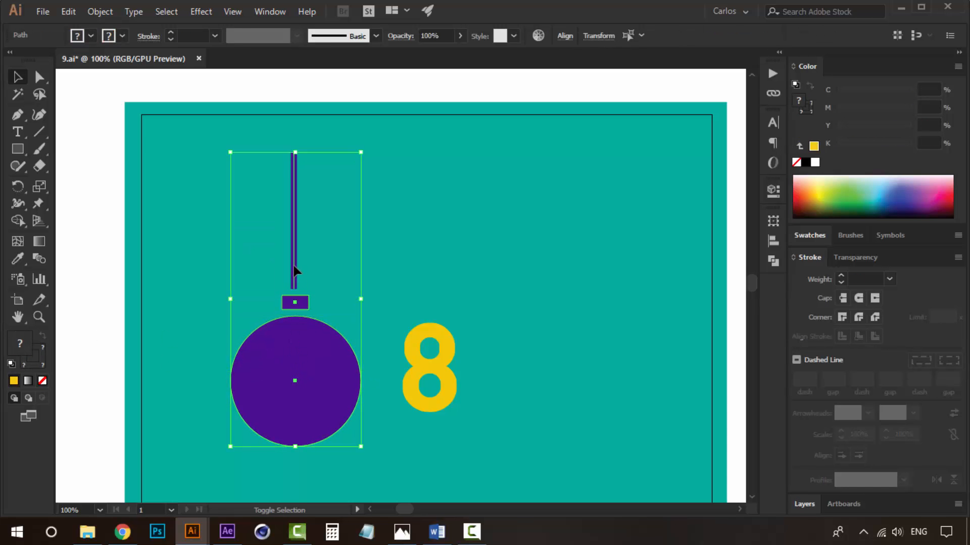
key(ctrl+g)
Rename the tree layer to "ball 1".
click(803, 504)
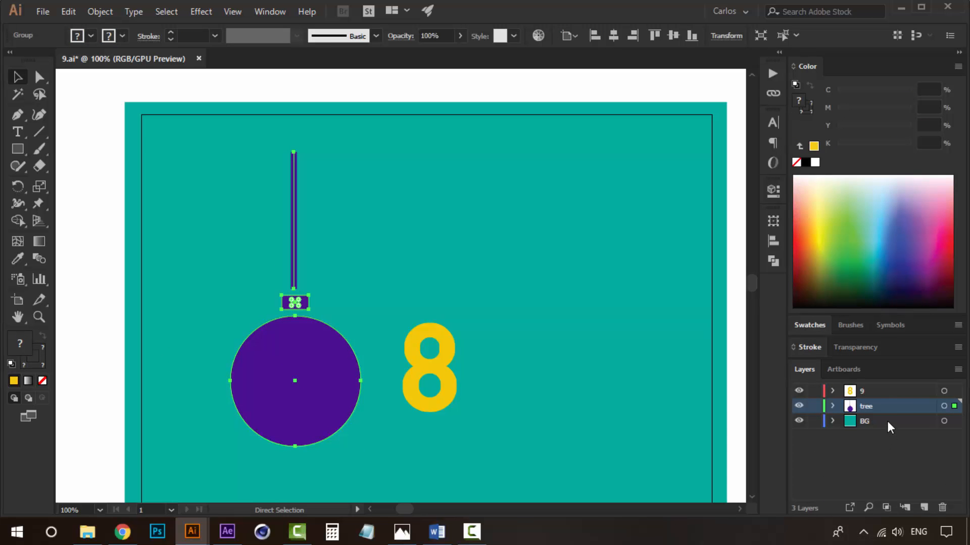
double_click(867, 408)
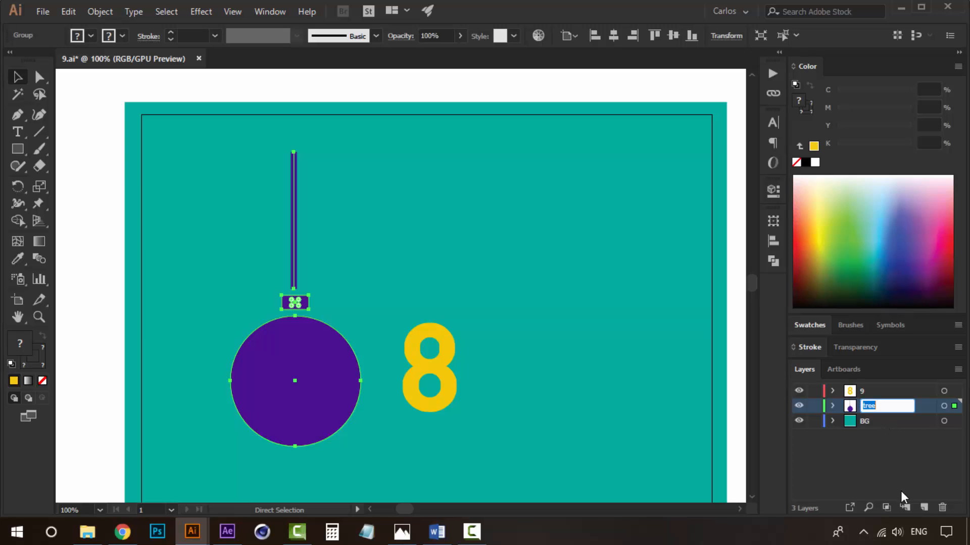
text(ball 1)
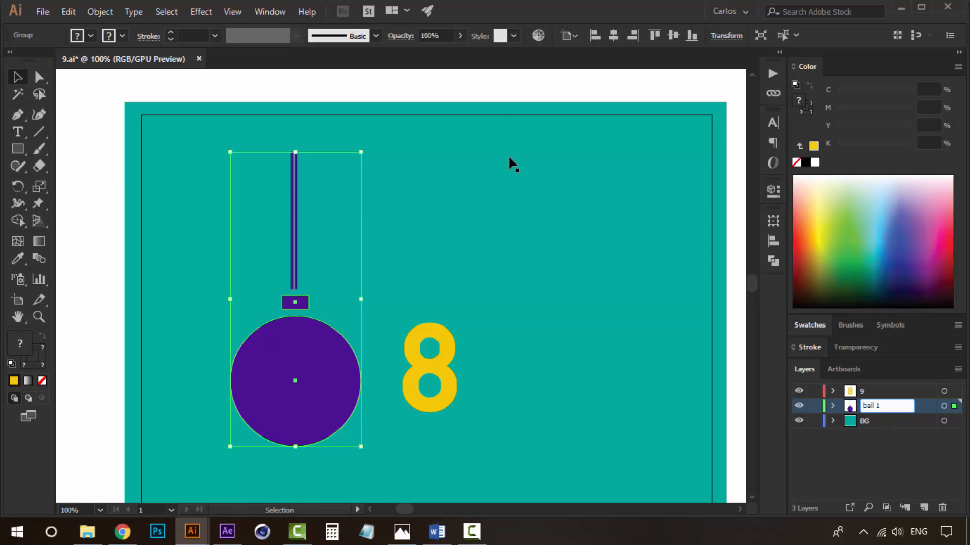
key(Return)
Duplicate the bauble to the right of the 8 and scale the copy down.
click(496, 82)
key(z)
alt+click(417, 318)
alt+click(417, 318)
drag(406, 324, 364, 350)
click(343, 316)
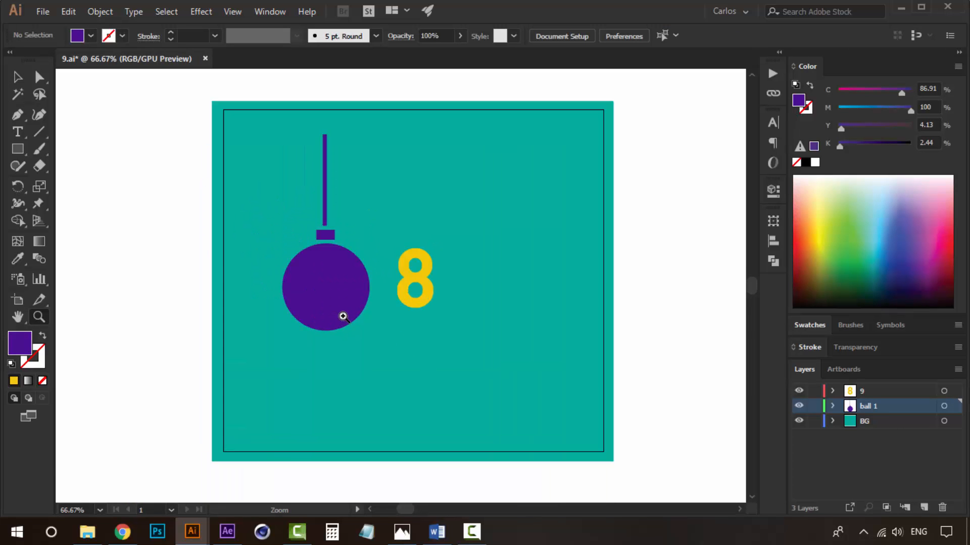
key(v)
drag(331, 303, 493, 299)
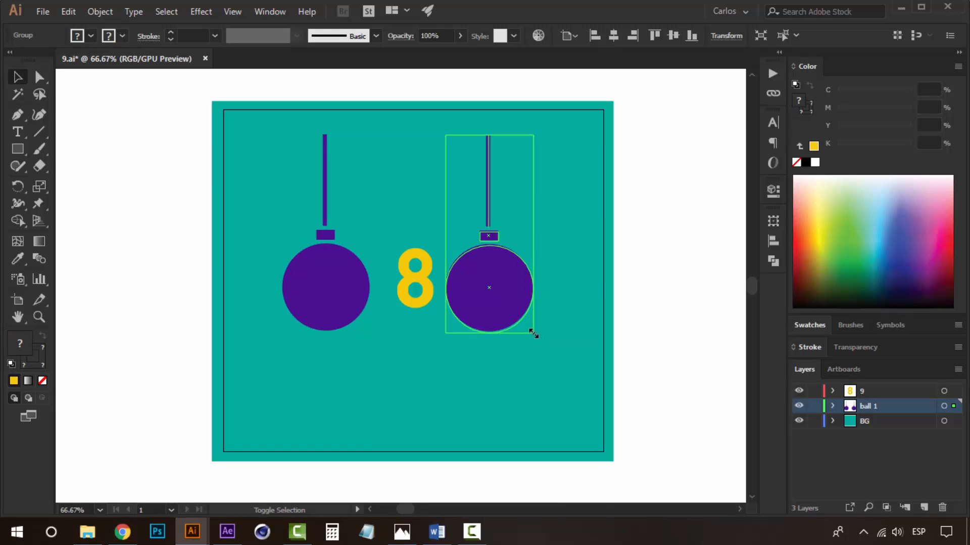
drag(533, 333, 501, 242)
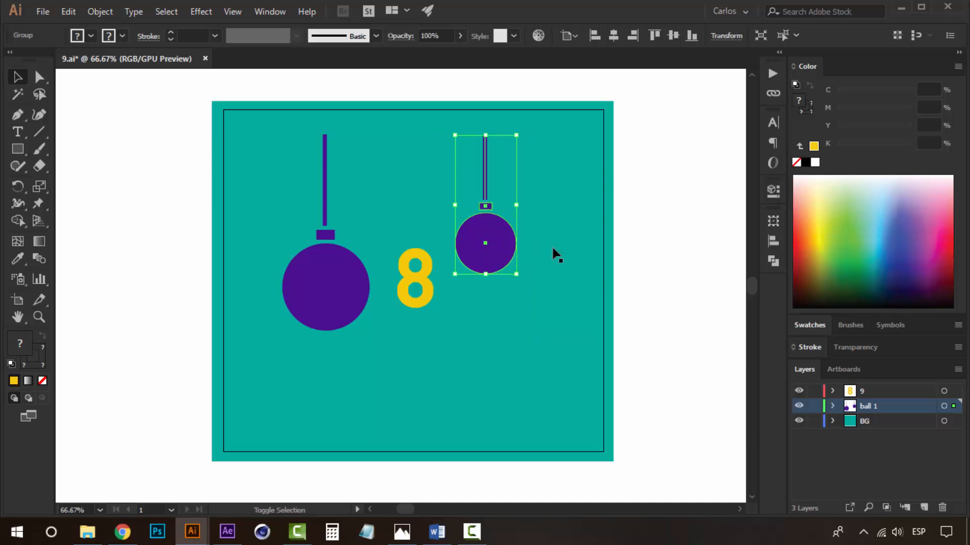
click(683, 261)
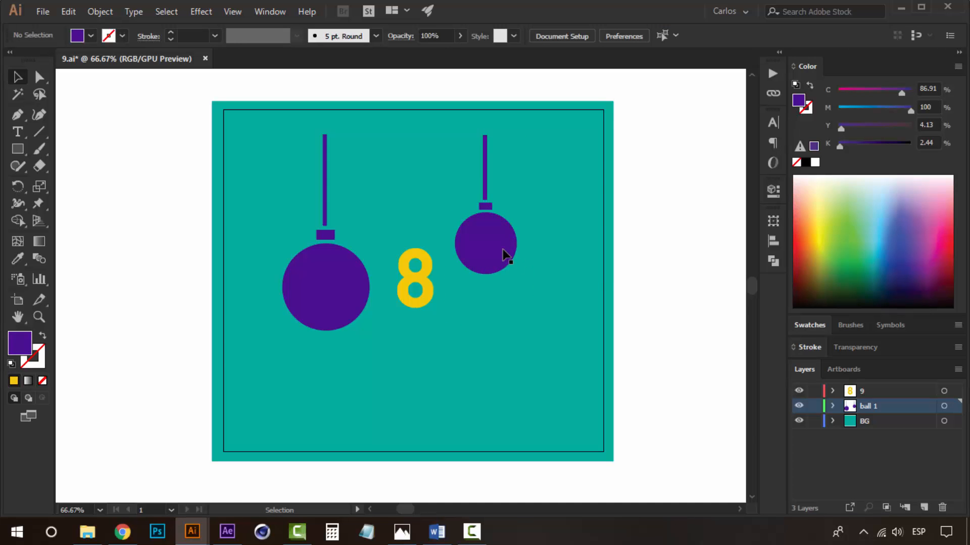
Move the small bauble onto a new layer and name that layer "ball 2".
click(503, 250)
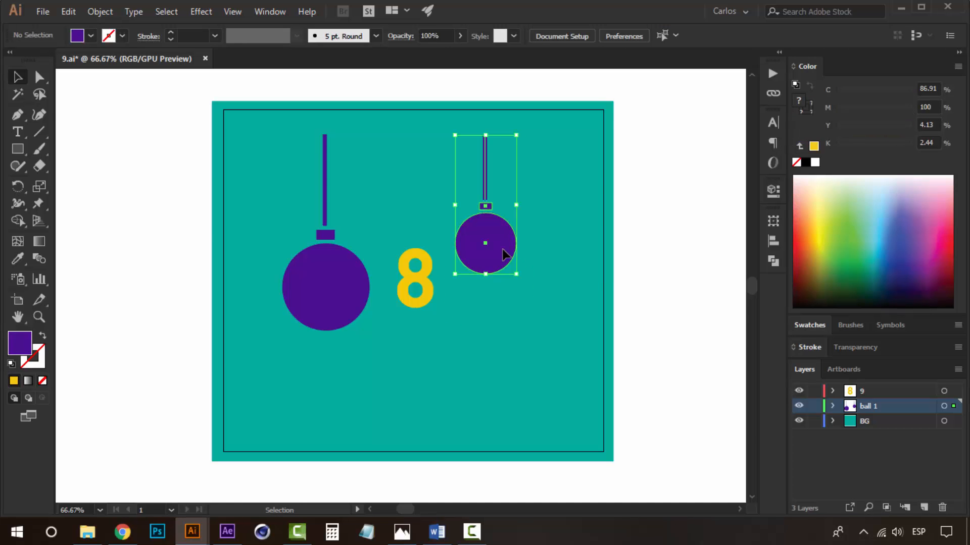
click(923, 506)
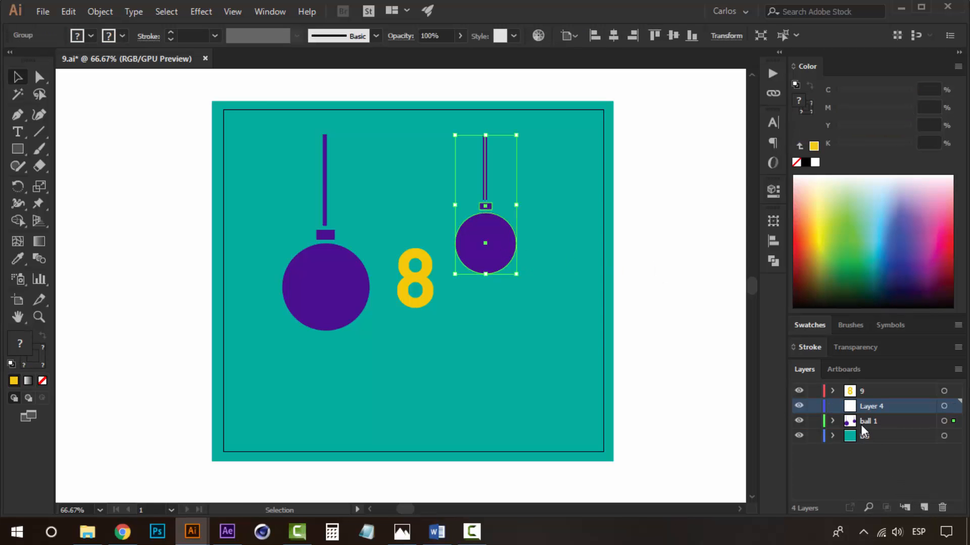
right_click(454, 221)
mouse_move(581, 376)
click(696, 442)
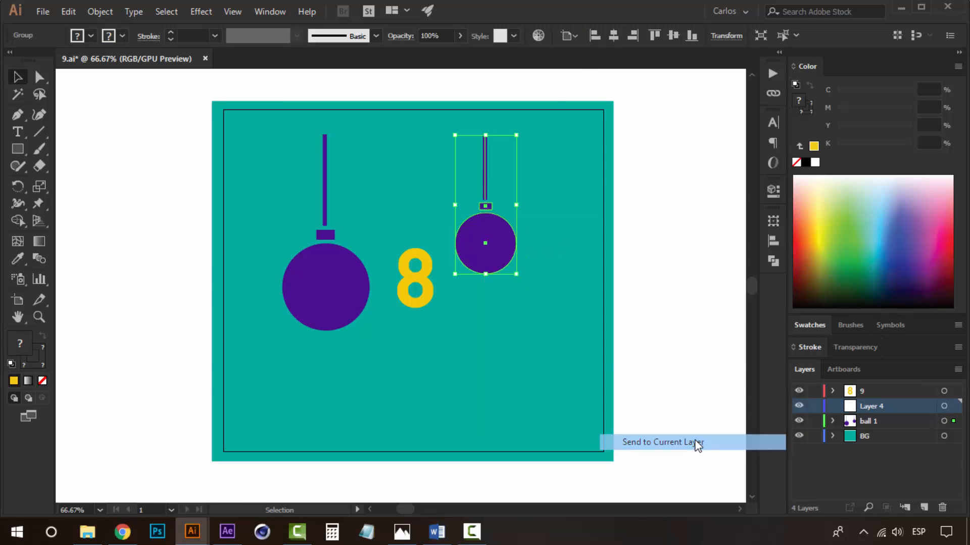
double_click(866, 407)
text(ba)
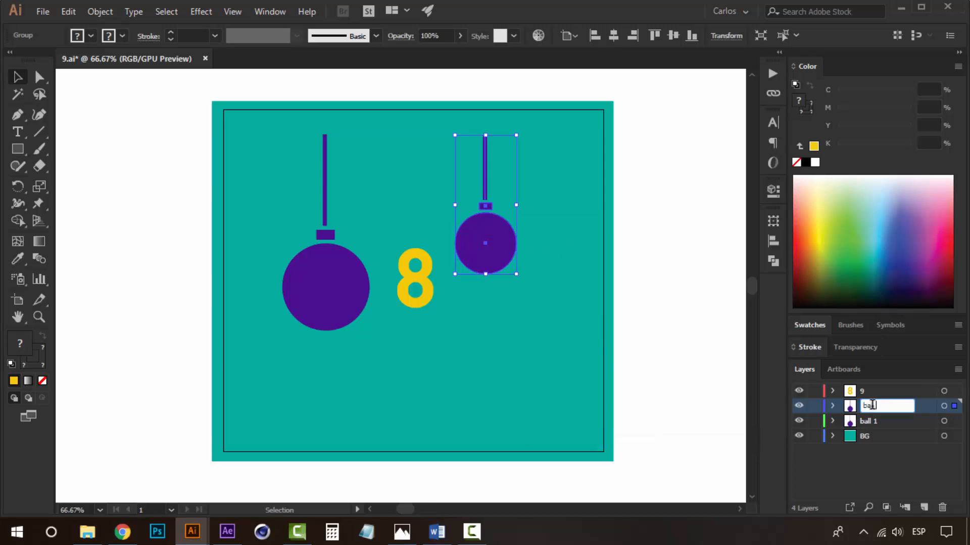
text(ll 2)
key(Return)
Duplicate the small bauble toward the lower right and enlarge the copy slightly.
click(675, 307)
drag(463, 247, 534, 347)
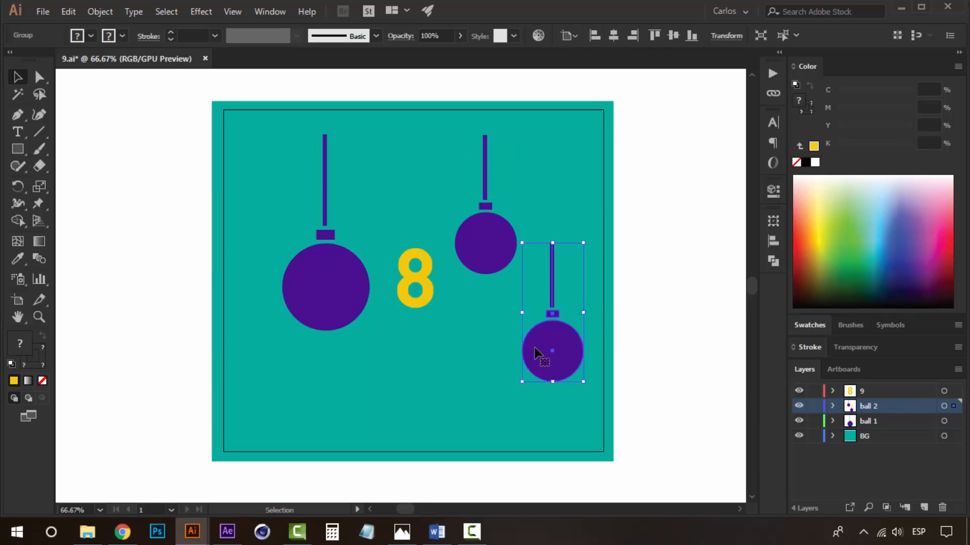
drag(583, 243, 591, 228)
drag(567, 369, 564, 378)
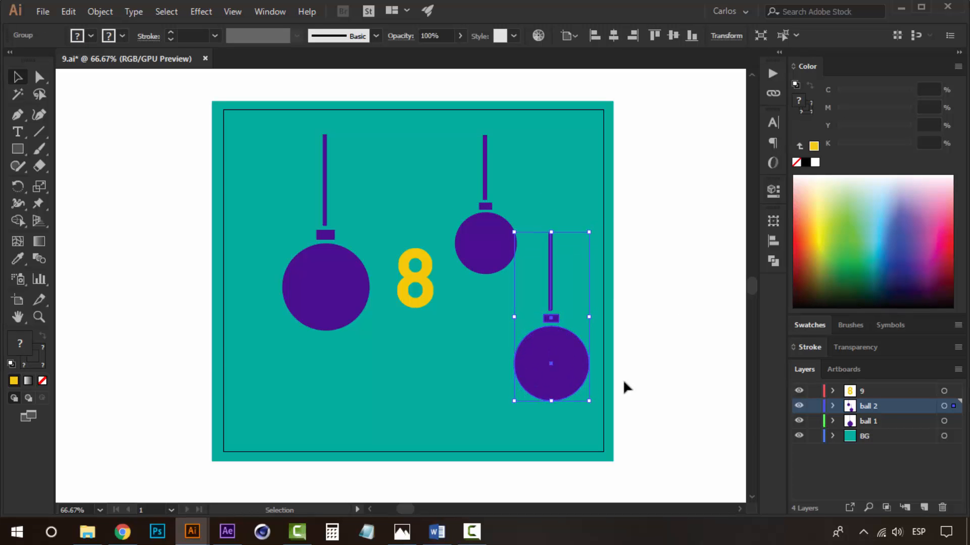
click(653, 371)
Extend the third bauble's string upward to the top of the artwork.
key(a)
drag(550, 232, 549, 132)
click(710, 303)
key(v)
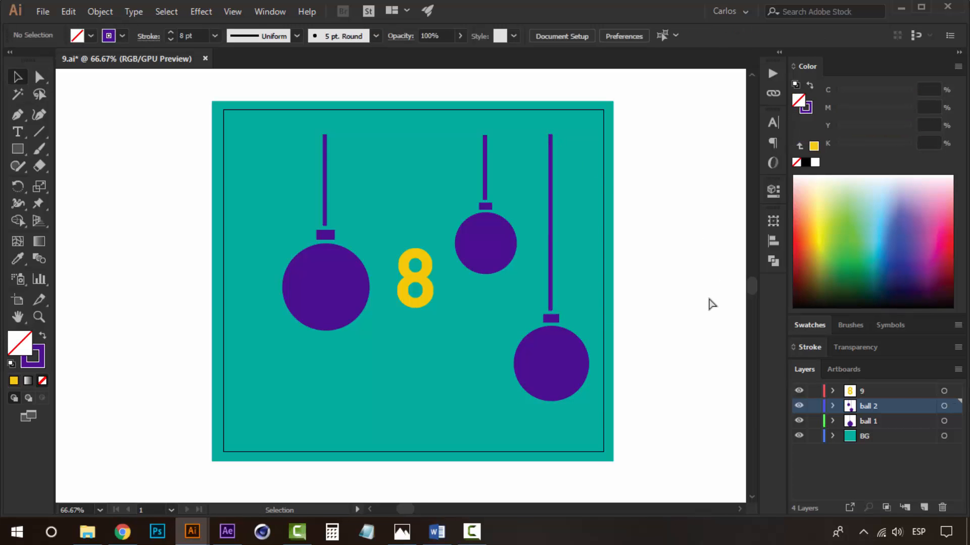
Move the third bauble onto a new layer named "ball 3".
click(563, 374)
click(930, 506)
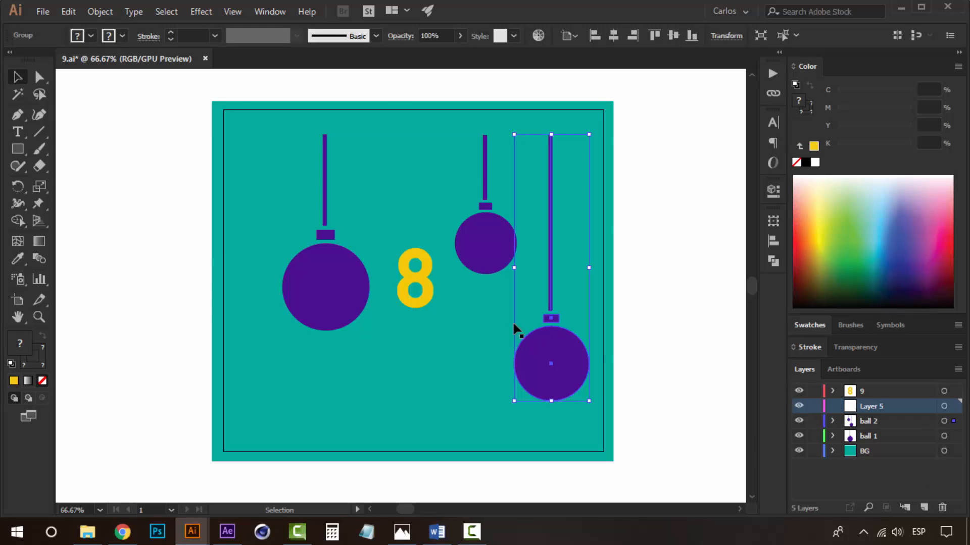
right_click(539, 373)
mouse_move(672, 281)
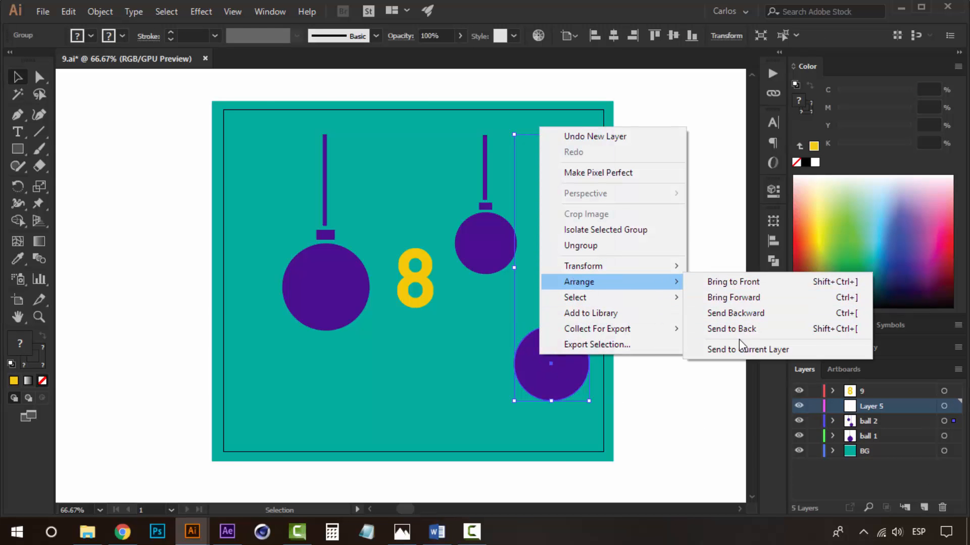
click(738, 349)
double_click(876, 406)
text(bal)
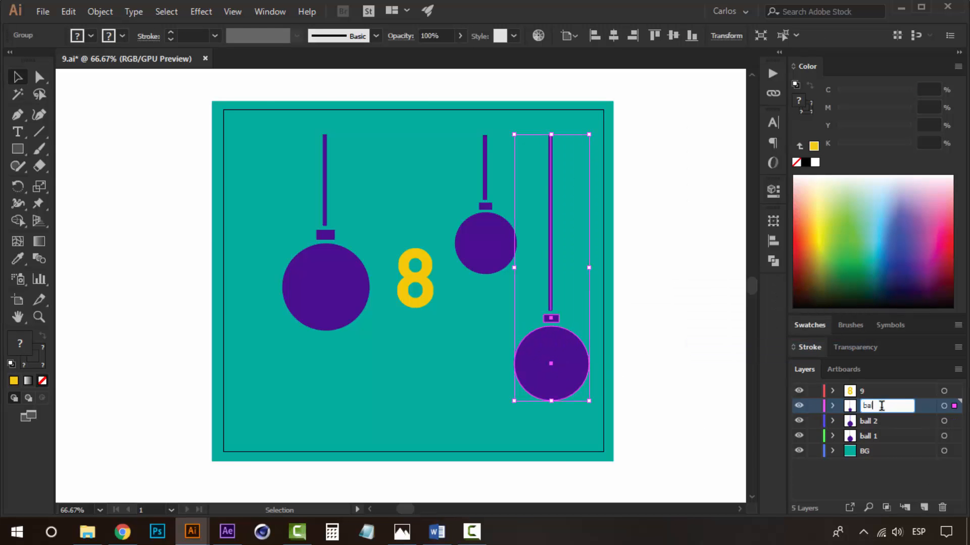
text(l 3)
key(Return)
Rename the number layer to "8".
click(650, 270)
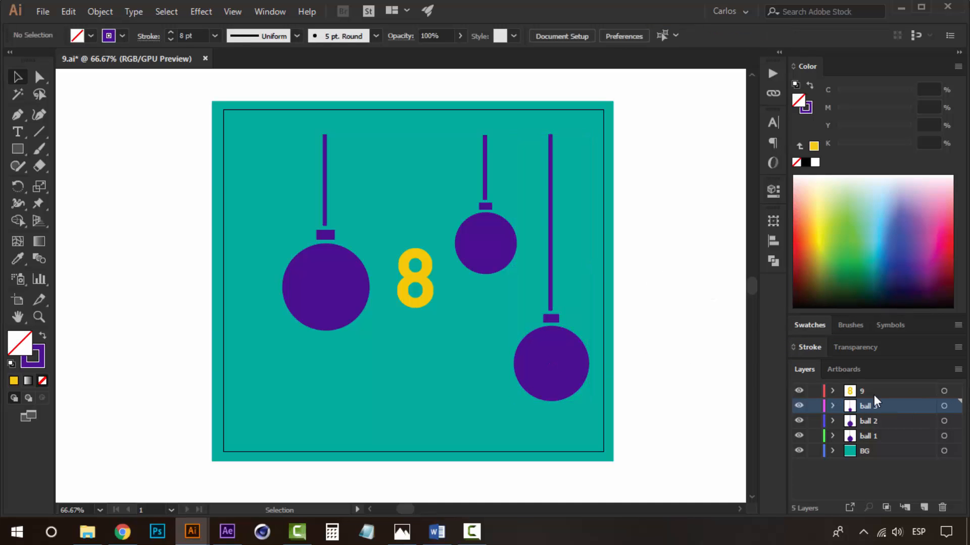
double_click(865, 393)
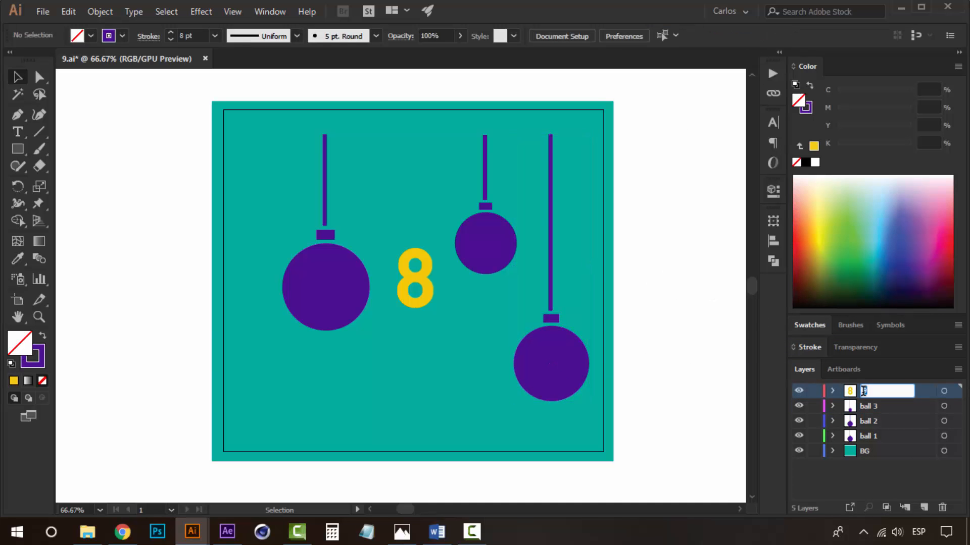
text(8)
click(680, 336)
Save the document as a new Illustrator file named 8.
key(z)
alt+click(608, 318)
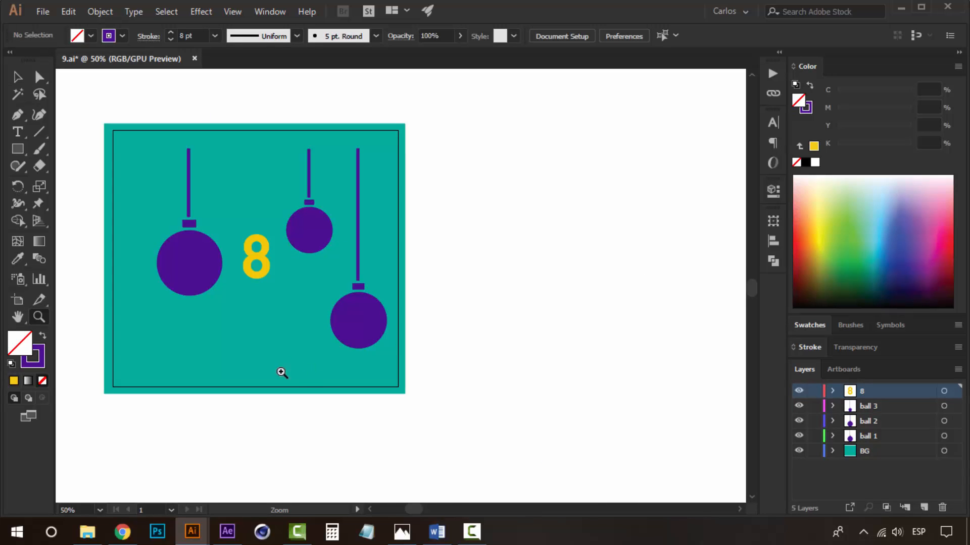
key(space)
drag(285, 358, 324, 373)
key(ctrl+shift+s)
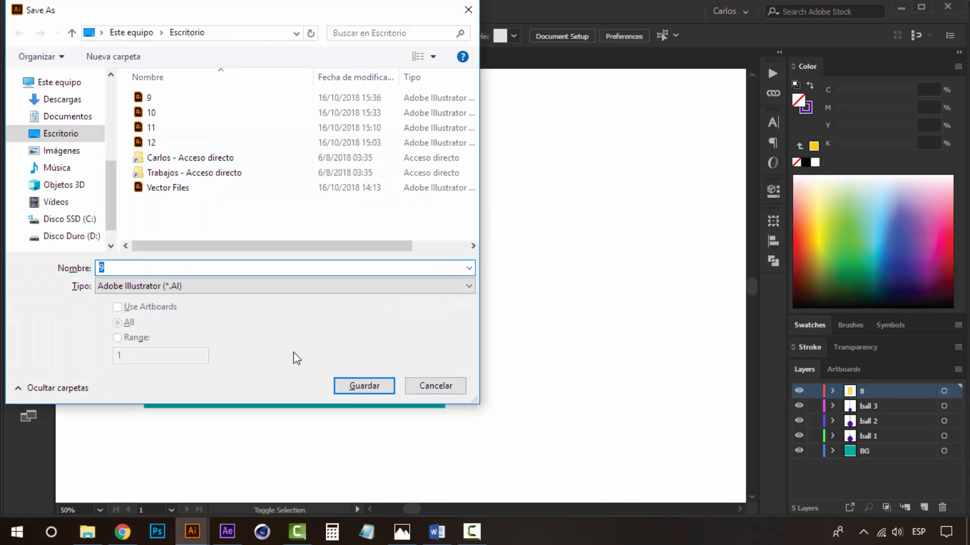
click(361, 386)
click(517, 444)
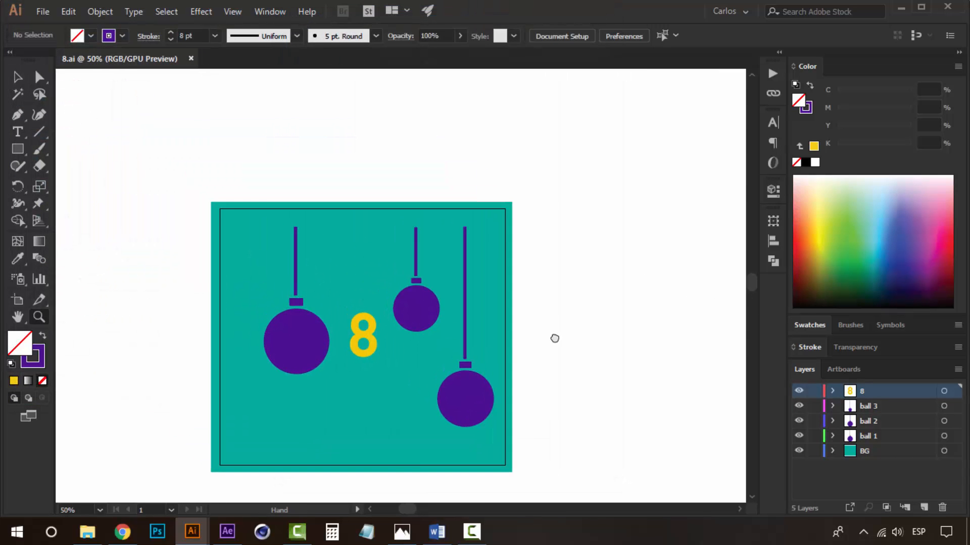
Change the number text to 7.
key(v)
key(space)
drag(520, 315, 526, 283)
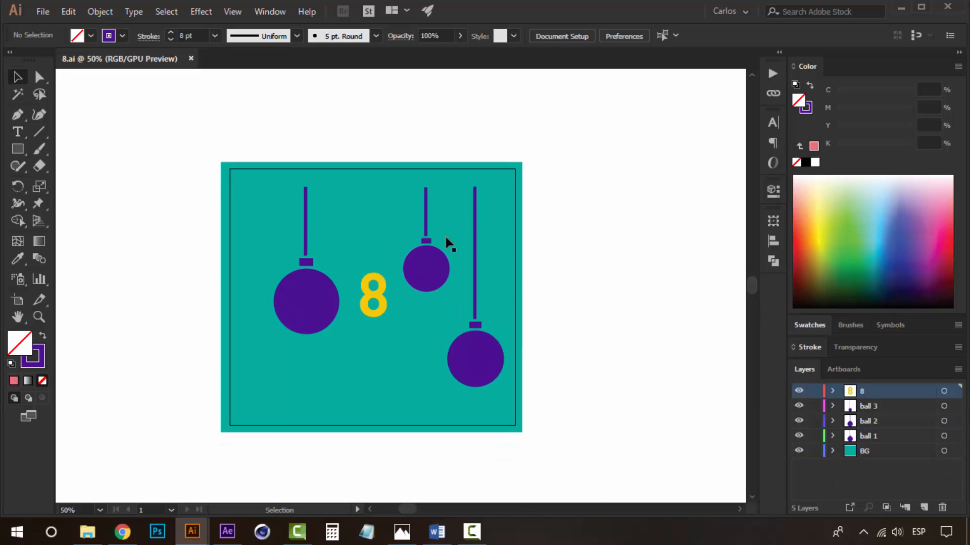
drag(603, 321, 547, 306)
click(319, 289)
double_click(319, 289)
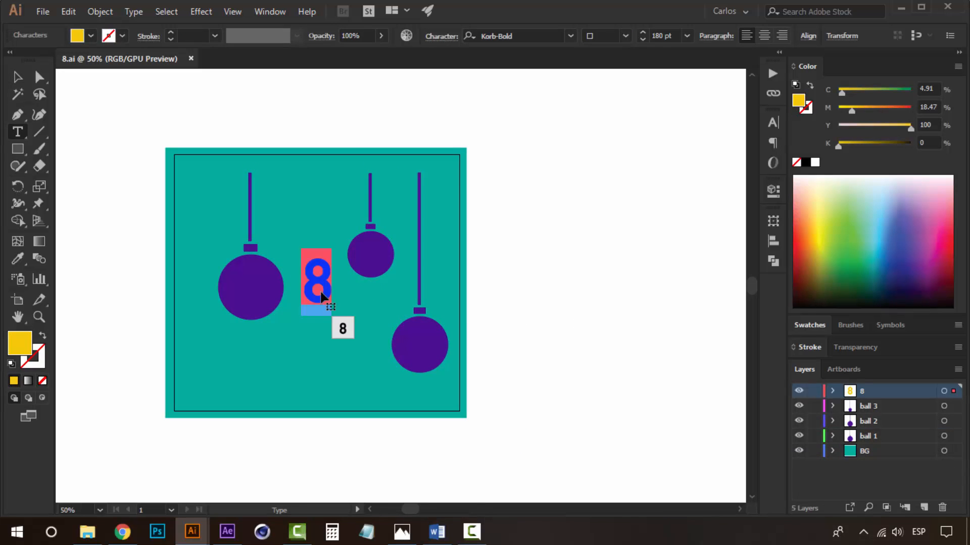
text(7)
click(18, 77)
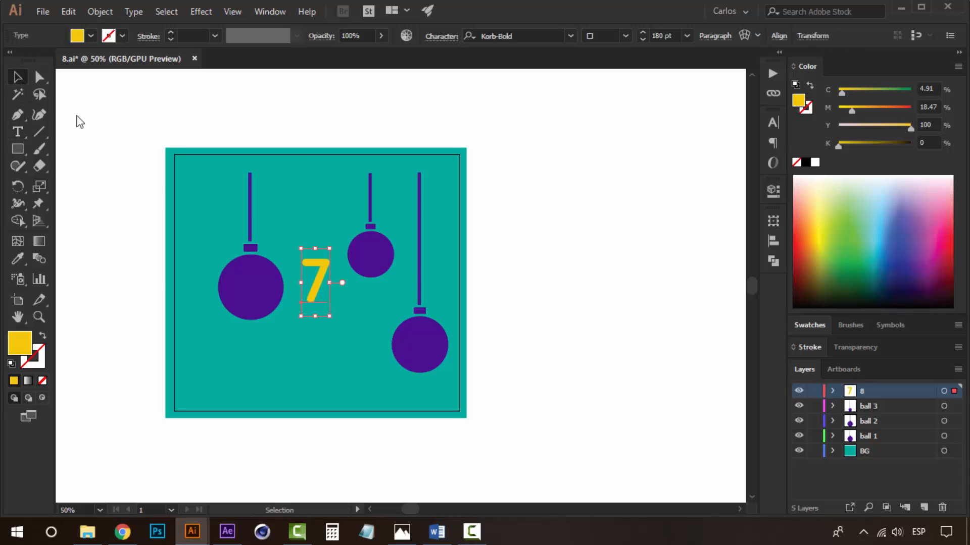
Delete all three baubles from the artwork.
click(403, 260)
click(376, 257)
key(Delete)
click(442, 356)
key(Delete)
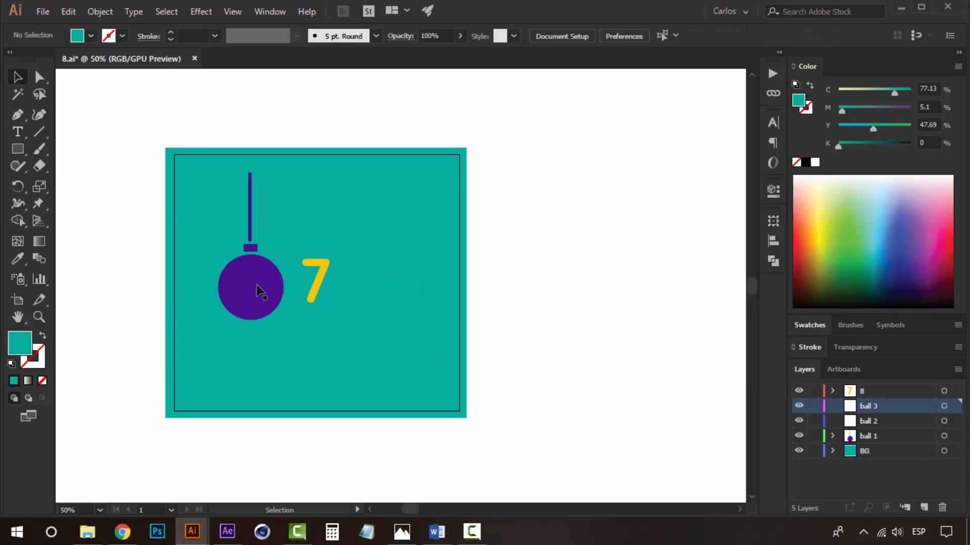
click(256, 286)
key(Delete)
Fill the background square with the yellow swatch and select the 7.
click(401, 279)
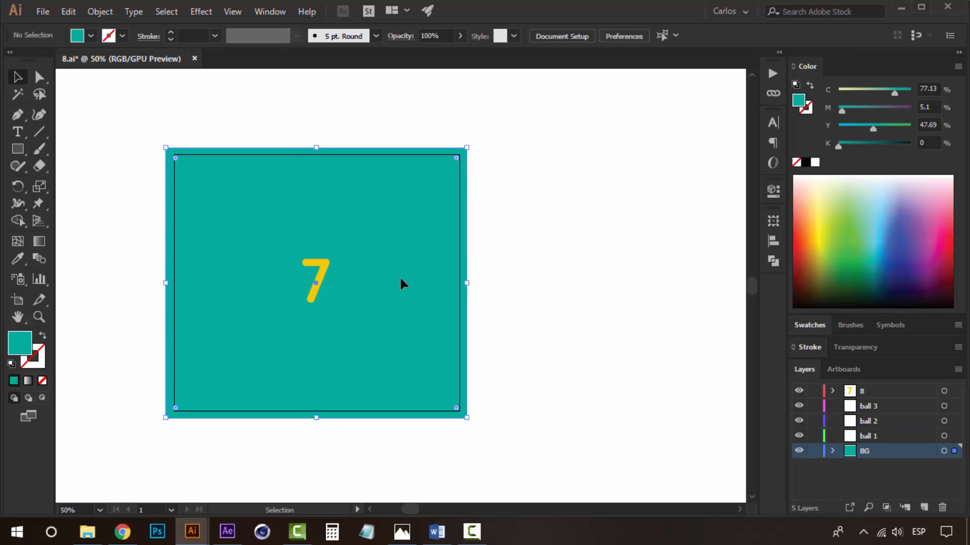
click(810, 326)
click(807, 301)
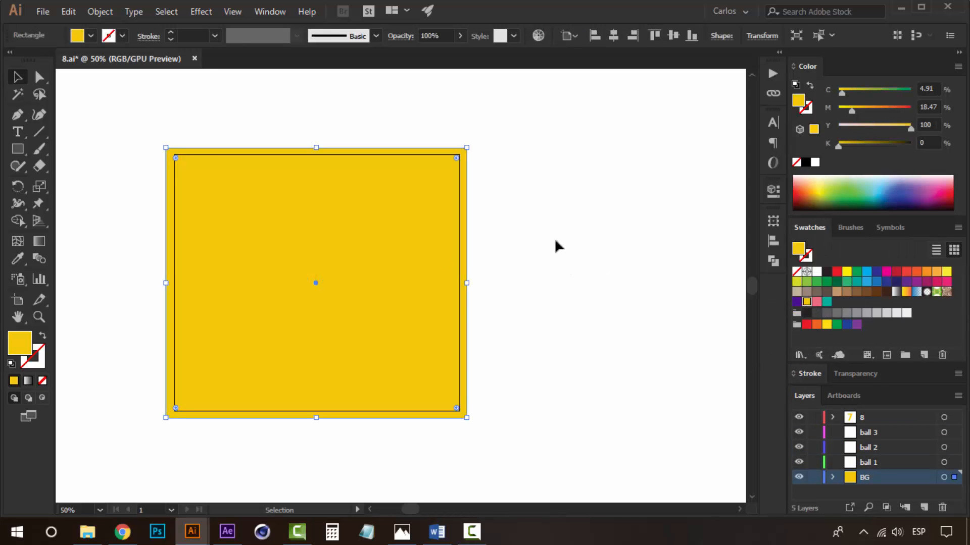
click(311, 276)
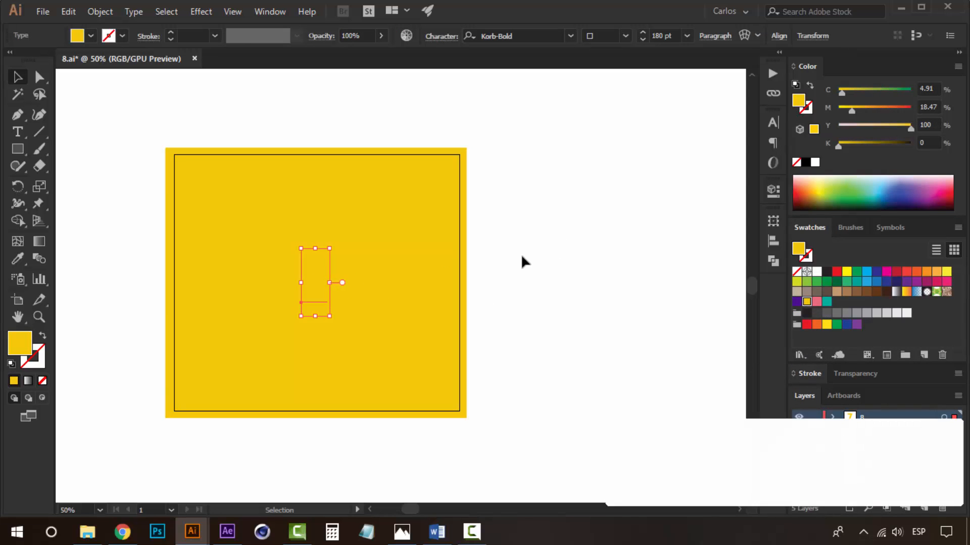
Fill the 7 with the pink swatch and rename its layer to 7.
click(817, 301)
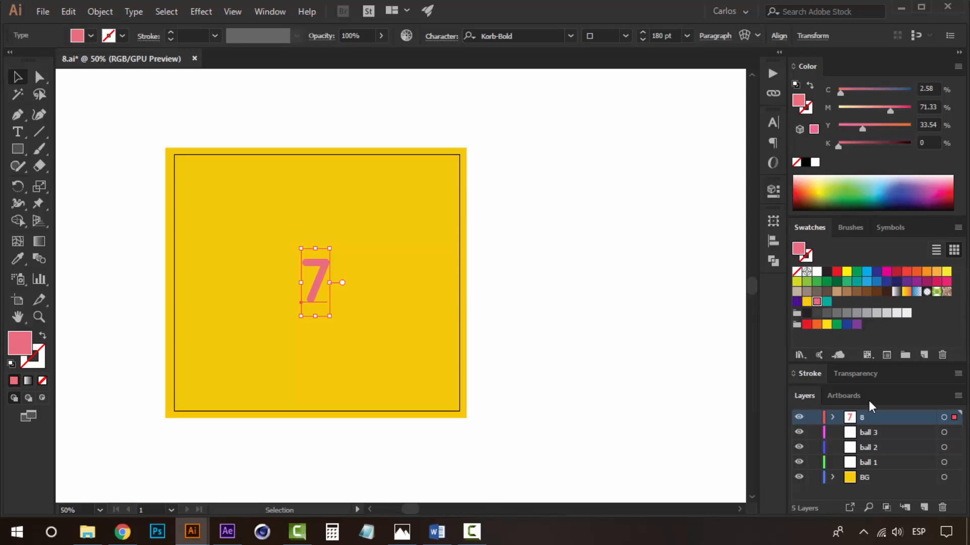
double_click(861, 420)
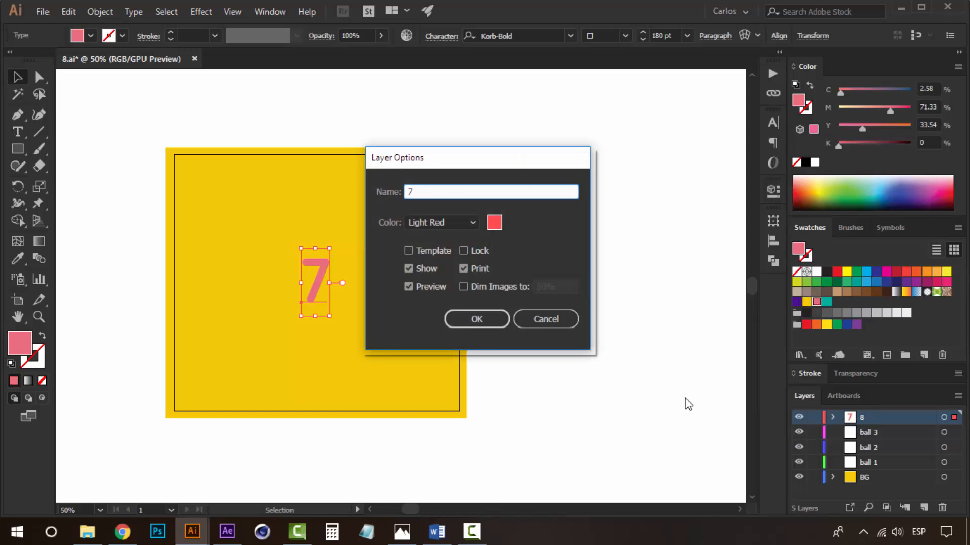
click(472, 320)
Delete the three ball layers, leaving only the 7 and BG layers.
click(563, 310)
key(space)
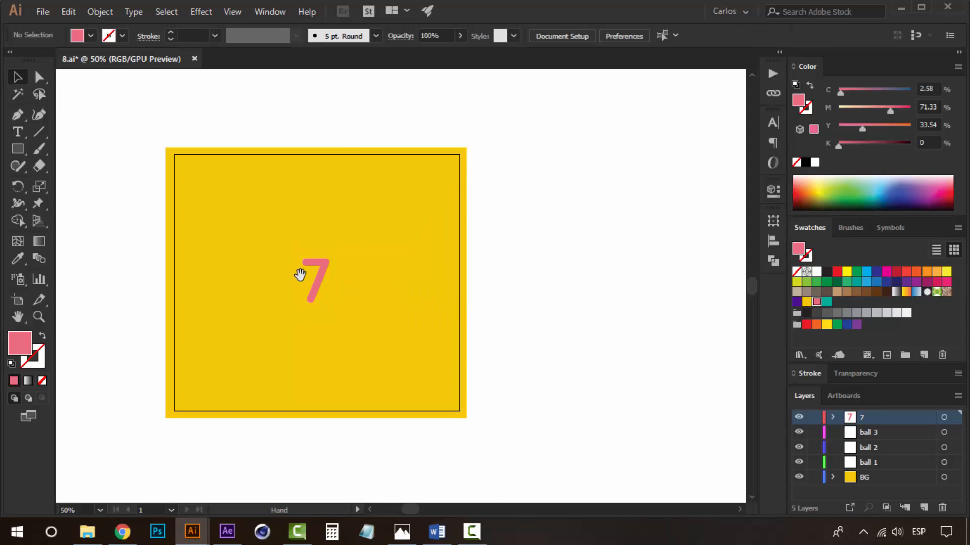
drag(300, 275, 330, 236)
key(z)
click(322, 283)
click(890, 447)
click(889, 434)
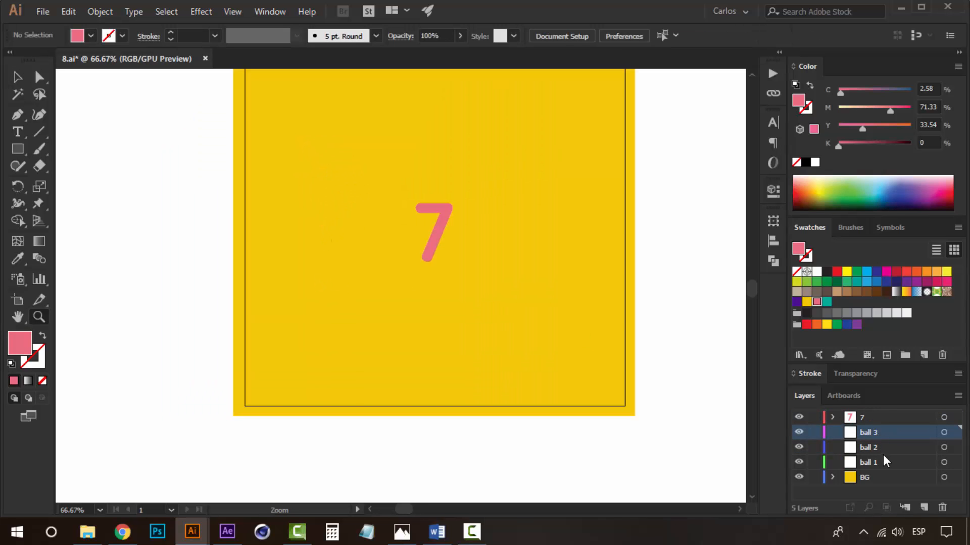
shift+click(884, 461)
click(943, 507)
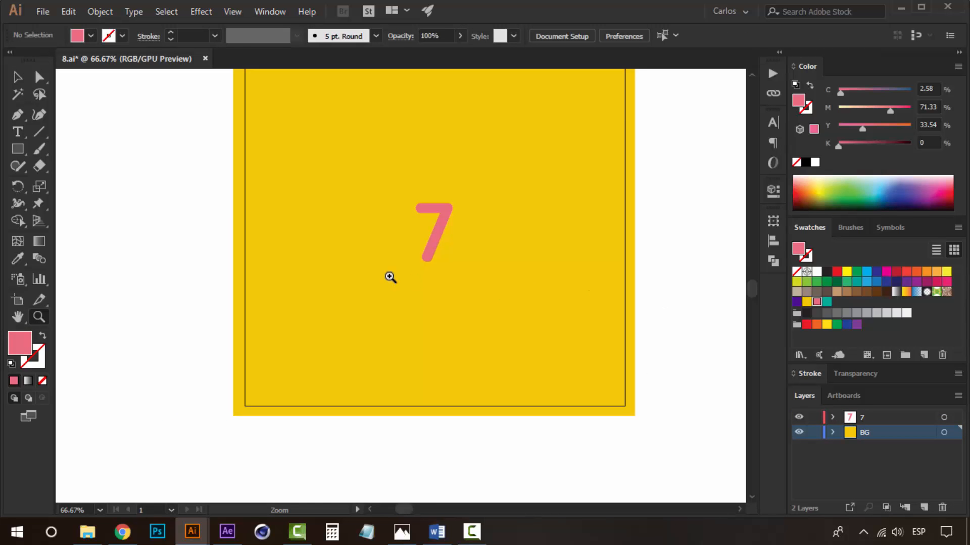
View the reference image of the yellow 7 with a teal triangle, then return to the artwork.
drag(450, 285, 394, 310)
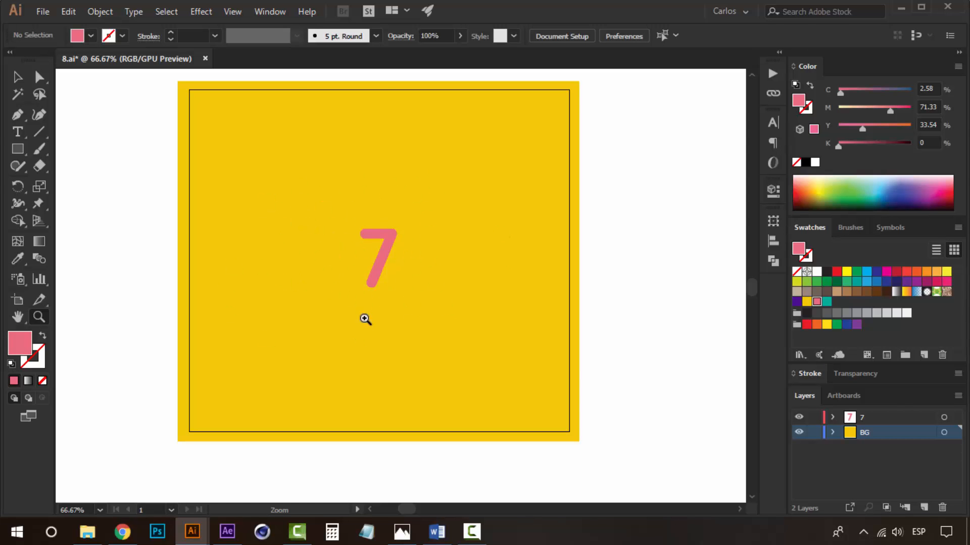
click(405, 534)
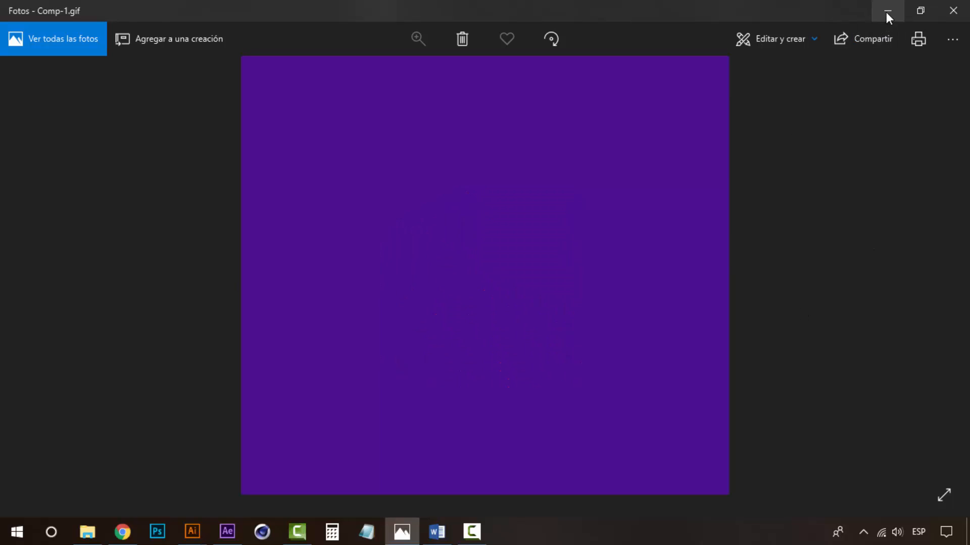
click(887, 11)
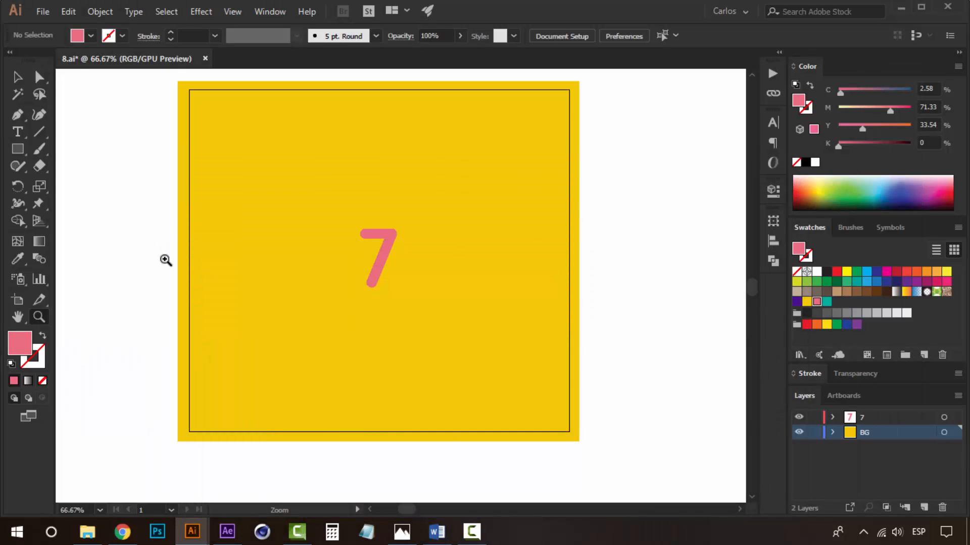
Draw a triangle with the Star tool below the 7 and fill it with the teal swatch.
click(17, 148)
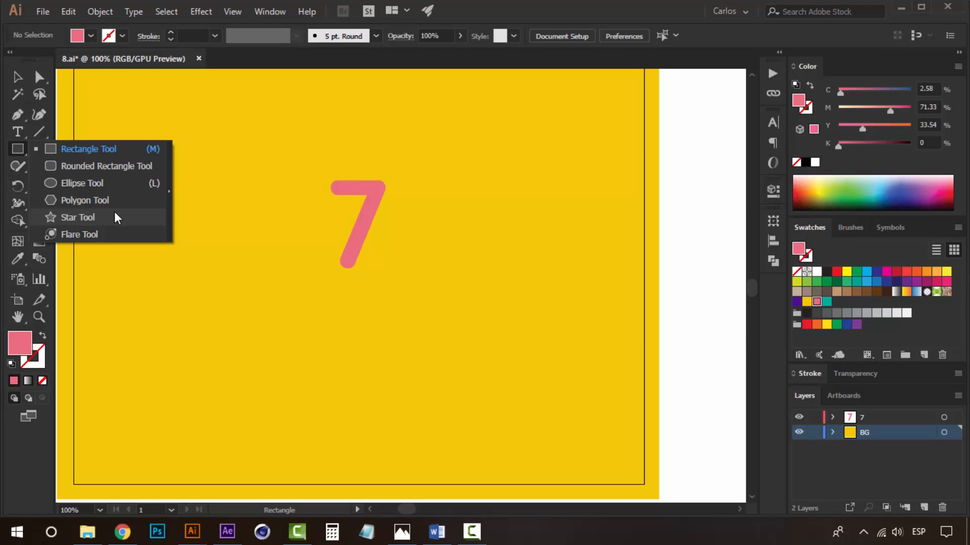
click(114, 217)
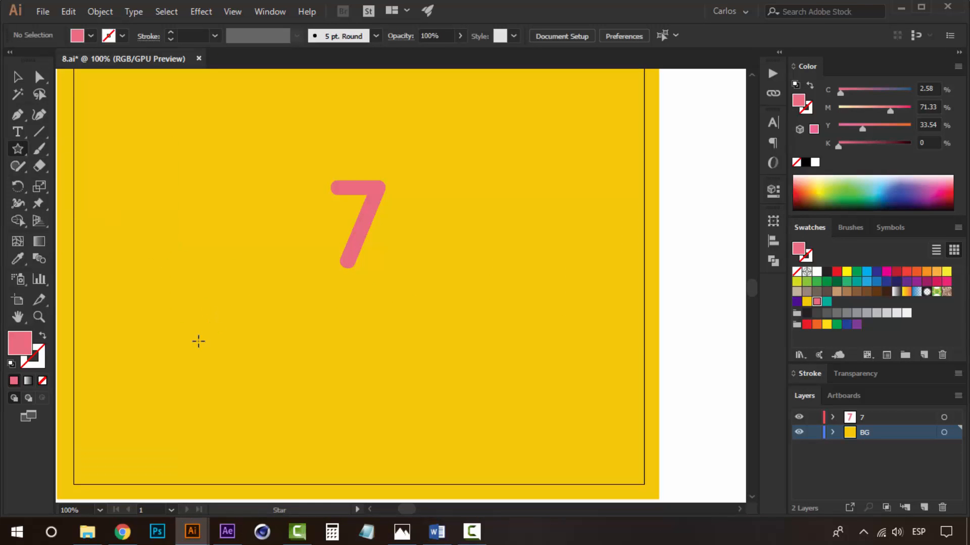
drag(198, 342, 266, 292)
key(v)
click(827, 302)
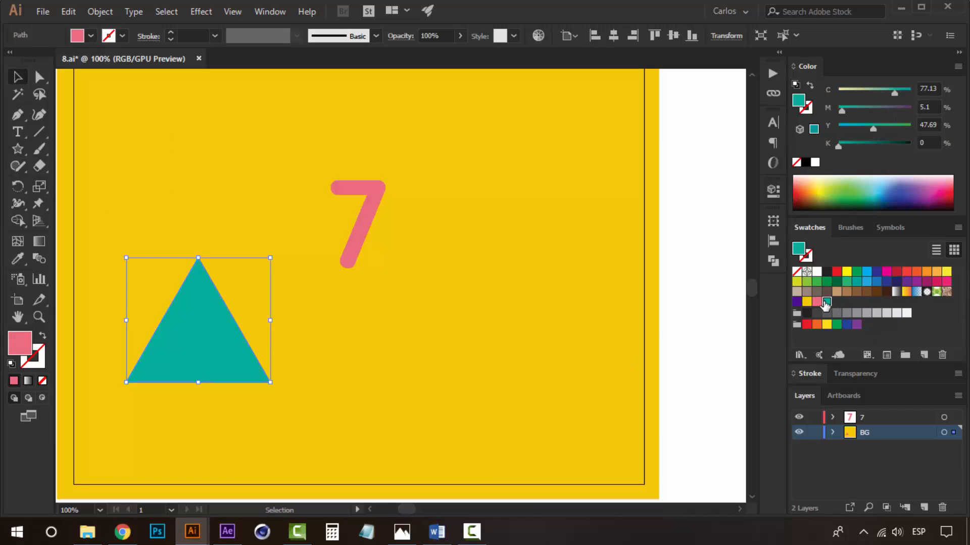
Rotate the teal triangle to a tilted angle and position it below and left of the 7.
drag(278, 320, 155, 268)
drag(342, 277, 436, 245)
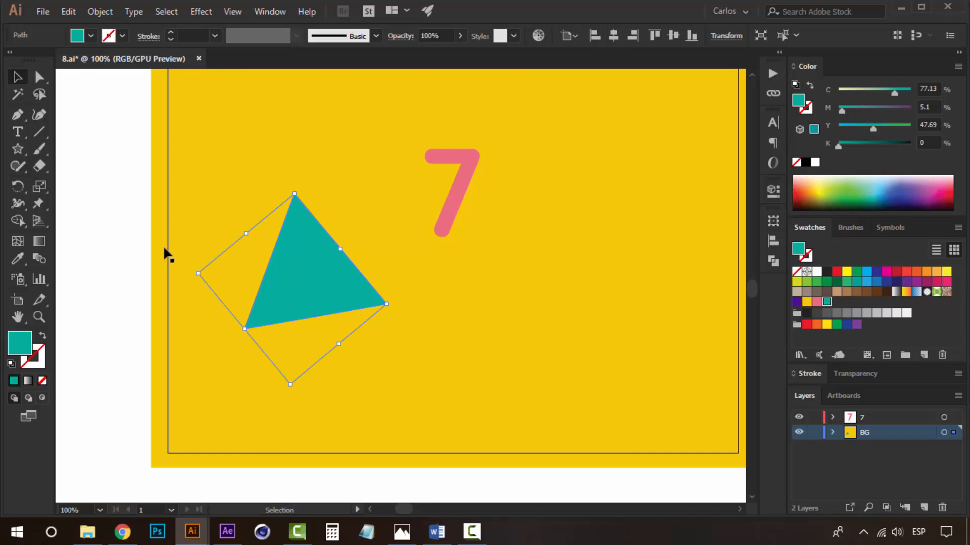
click(127, 217)
drag(338, 290, 349, 332)
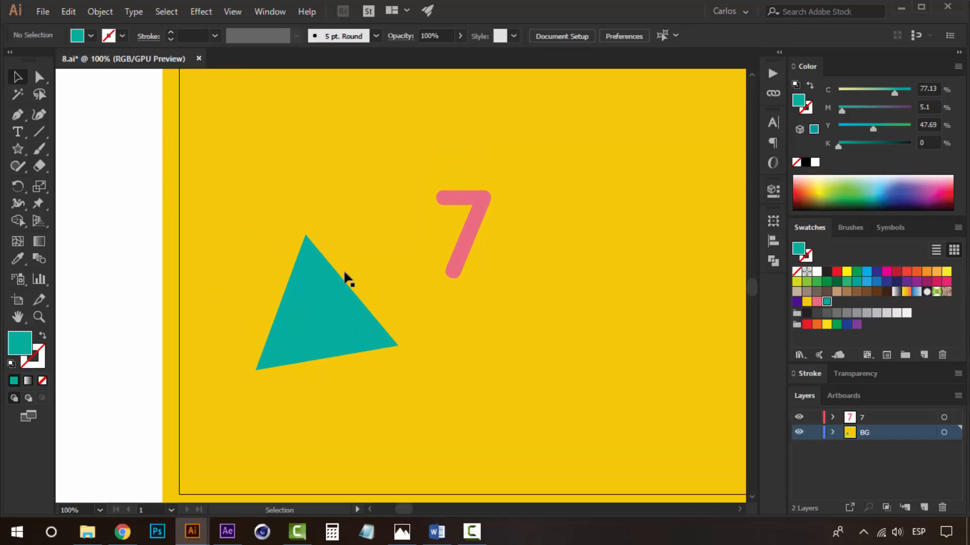
drag(315, 299, 308, 301)
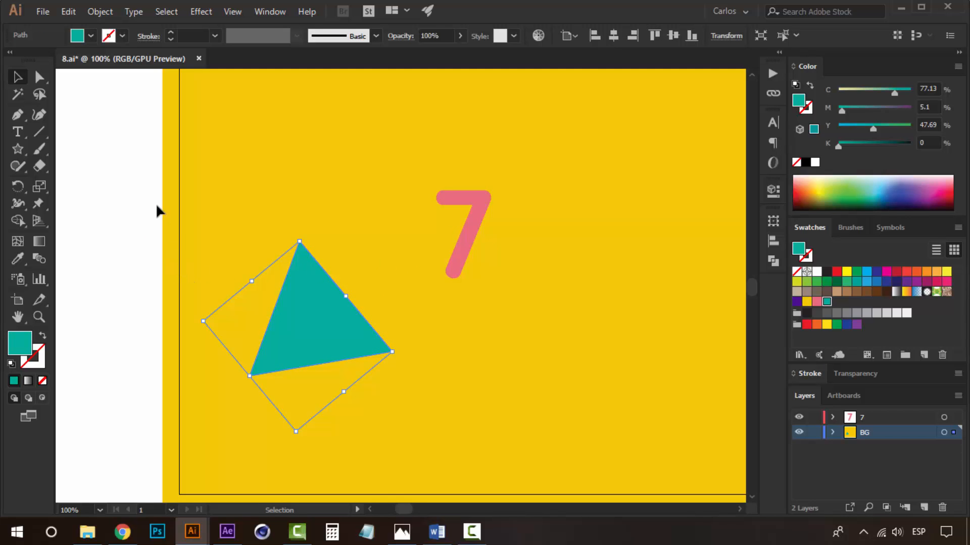
Duplicate the triangle and scale the copy down to a small triangle near the 7.
click(210, 237)
click(335, 296)
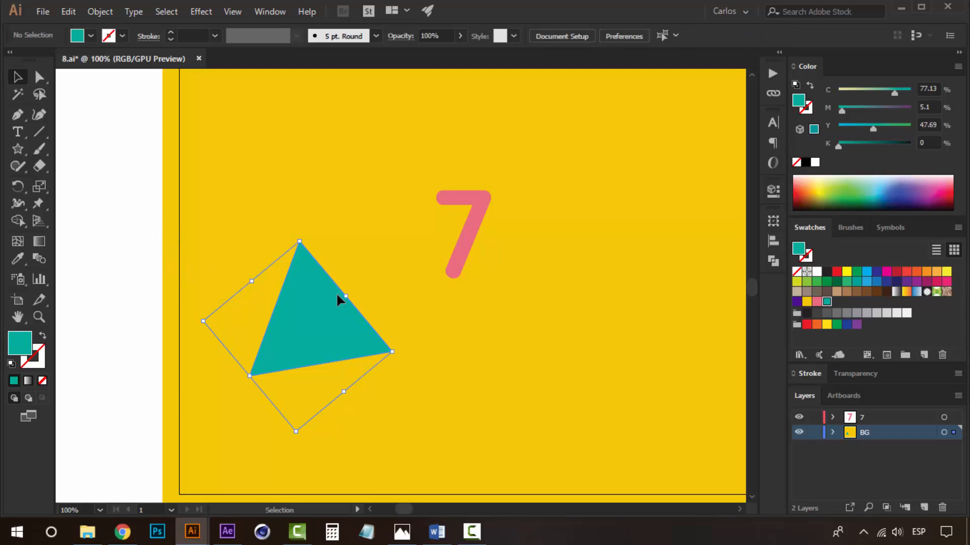
drag(336, 314, 419, 198)
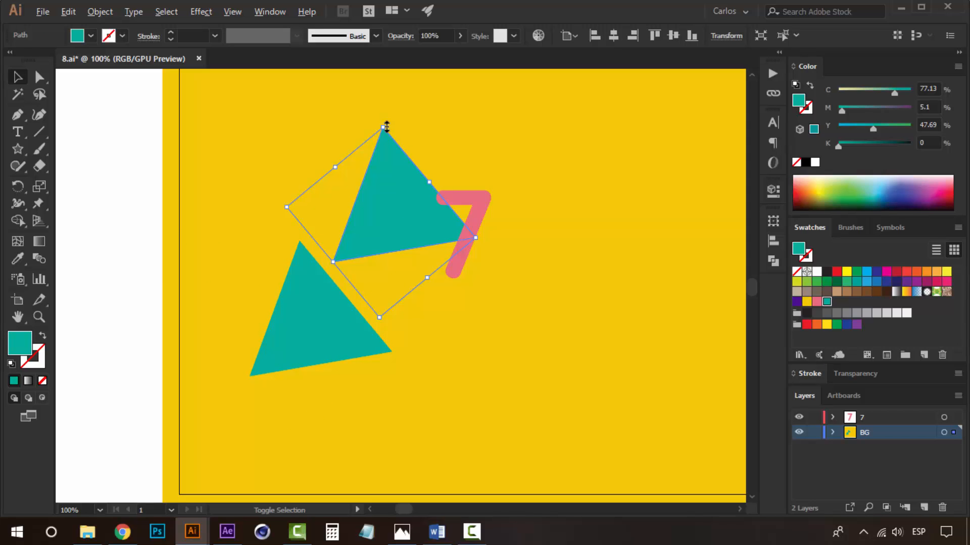
drag(386, 148, 375, 205)
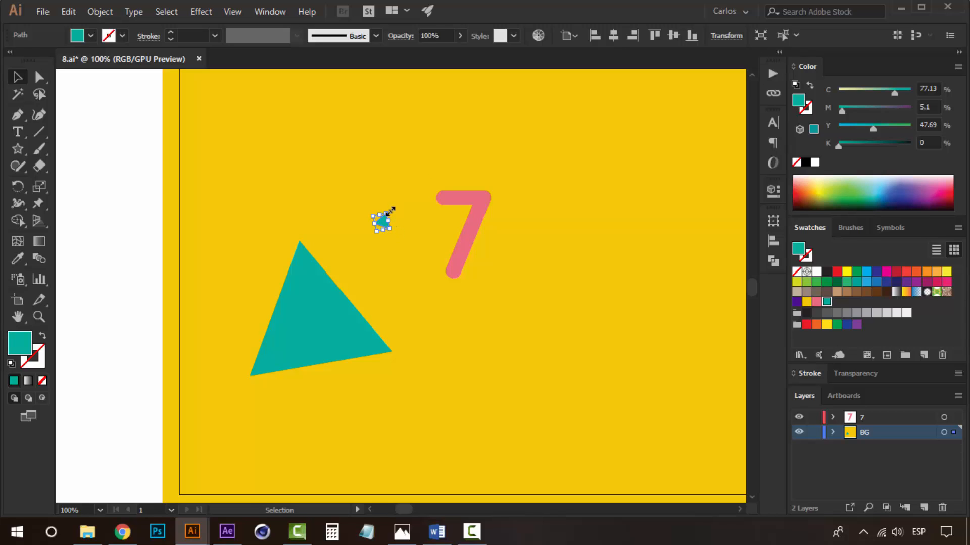
drag(390, 215, 395, 209)
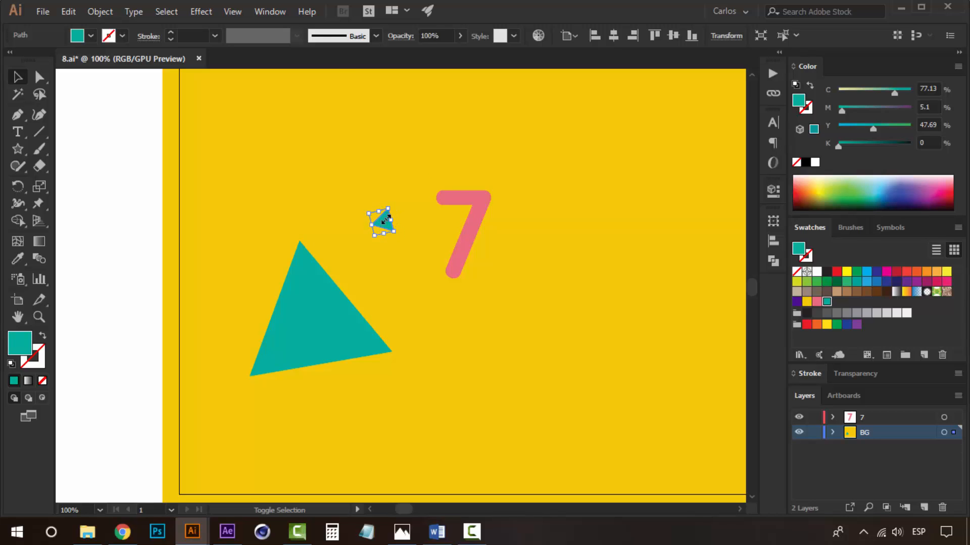
Make several more small triangle copies scattered around the 7, rotating each differently.
click(131, 220)
key(z)
click(223, 259)
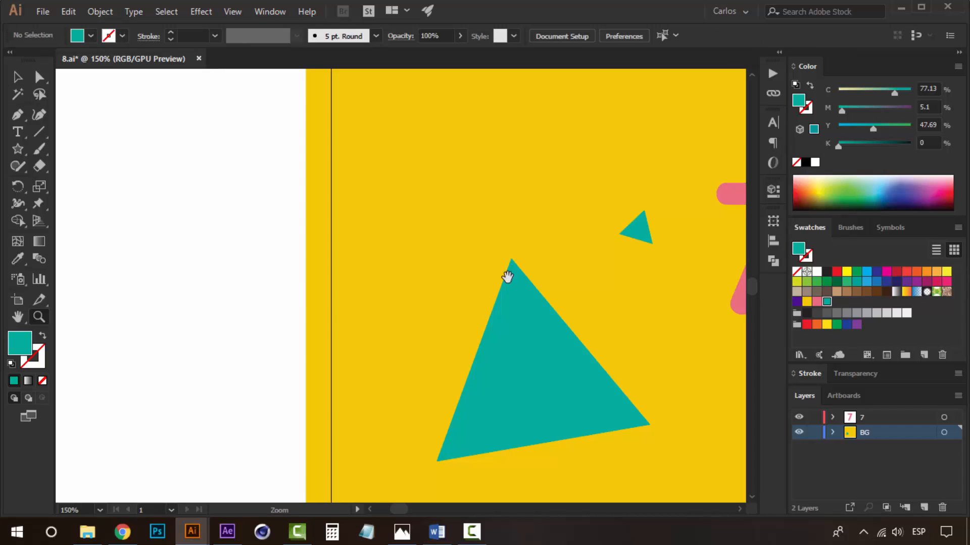
drag(508, 277, 370, 217)
key(v)
drag(456, 159, 452, 158)
drag(457, 159, 545, 137)
drag(544, 175, 569, 263)
click(514, 253)
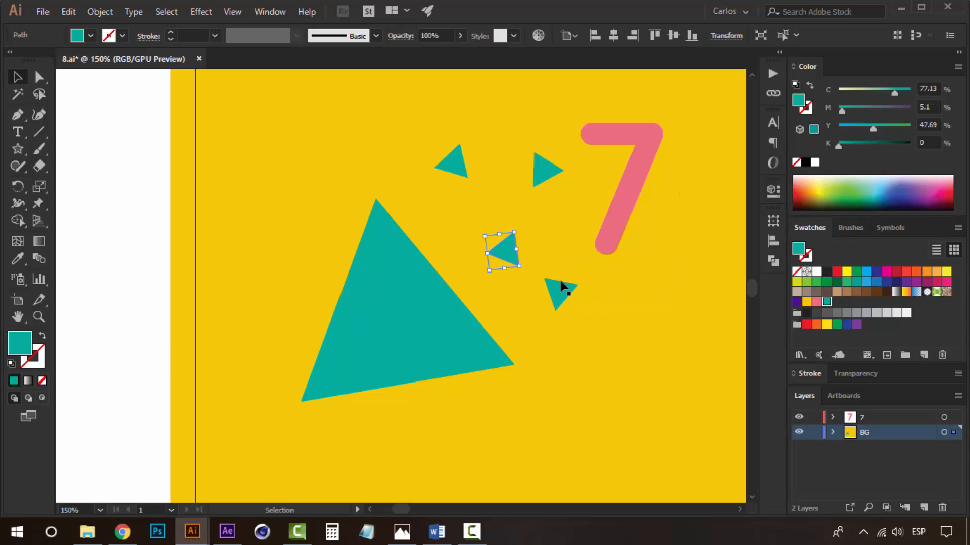
shift+click(559, 283)
key(space)
drag(189, 205, 134, 188)
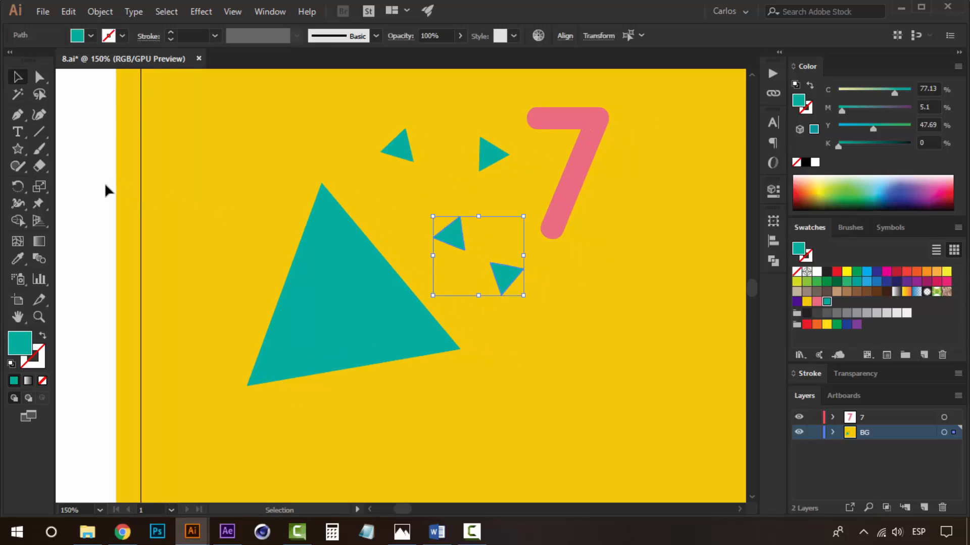
Select the large triangle and create four new layers.
click(104, 183)
click(402, 308)
click(923, 506)
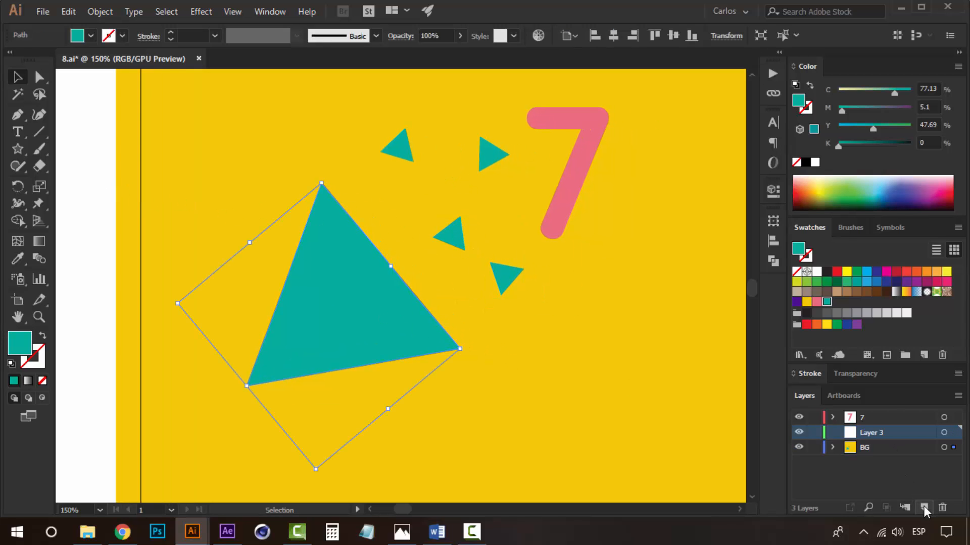
click(923, 506)
click(923, 506)
click(923, 506)
click(924, 506)
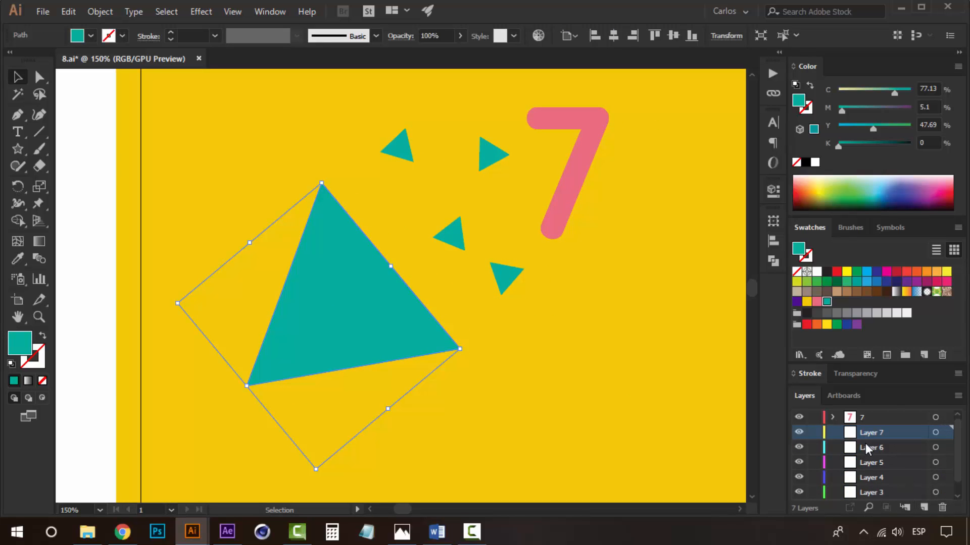
Move the large triangle into the topmost new layer, Layer 7.
scroll(865, 443, down, 1)
click(876, 480)
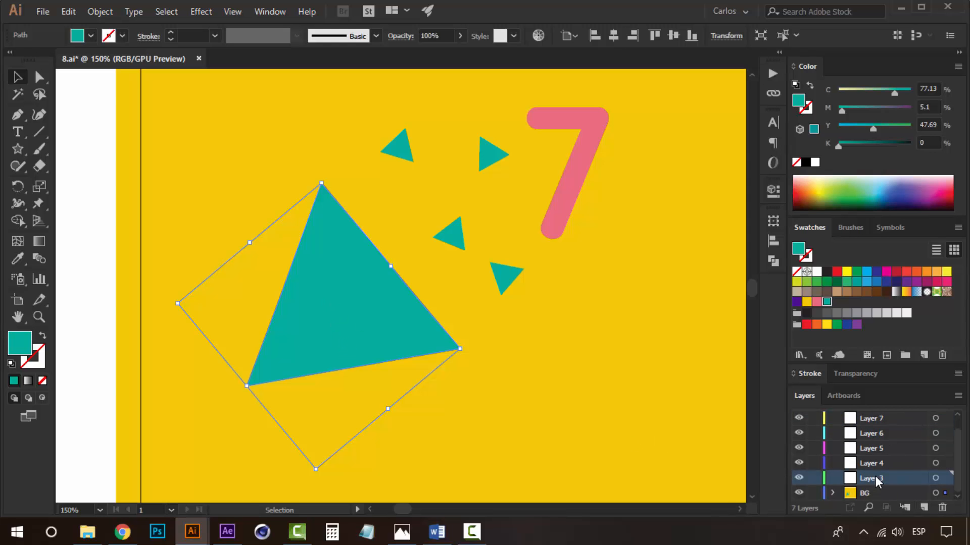
scroll(881, 474, up, 1)
click(865, 430)
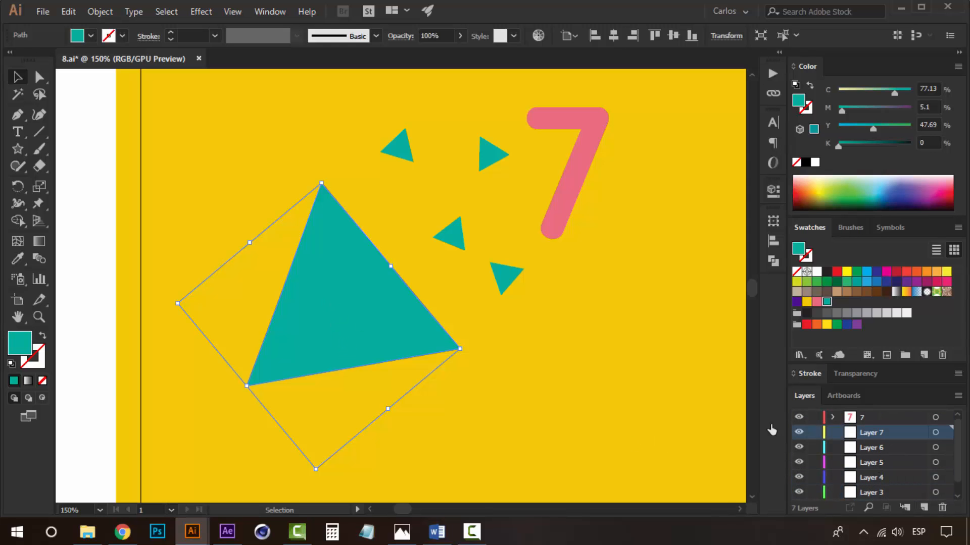
right_click(332, 291)
mouse_move(455, 447)
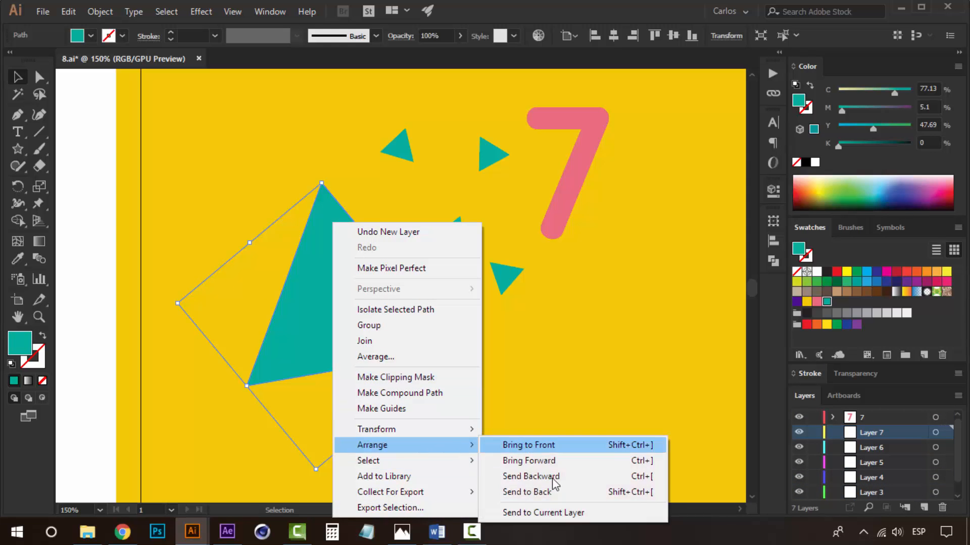
click(546, 512)
Rename Layer 7 to Cone.
double_click(868, 433)
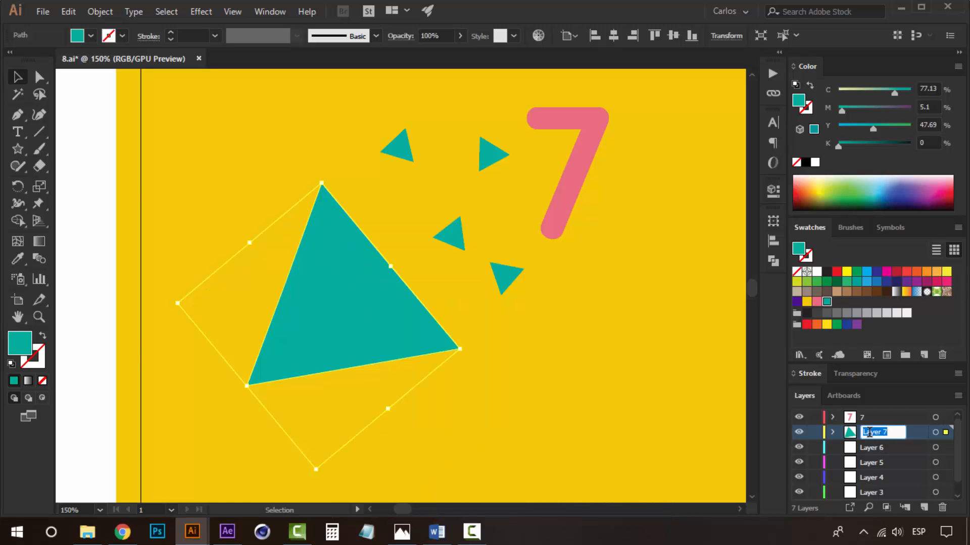
text(Cone)
Move the upper-left small triangle into Layer 6 and rename that layer paper 1.
click(398, 148)
click(872, 449)
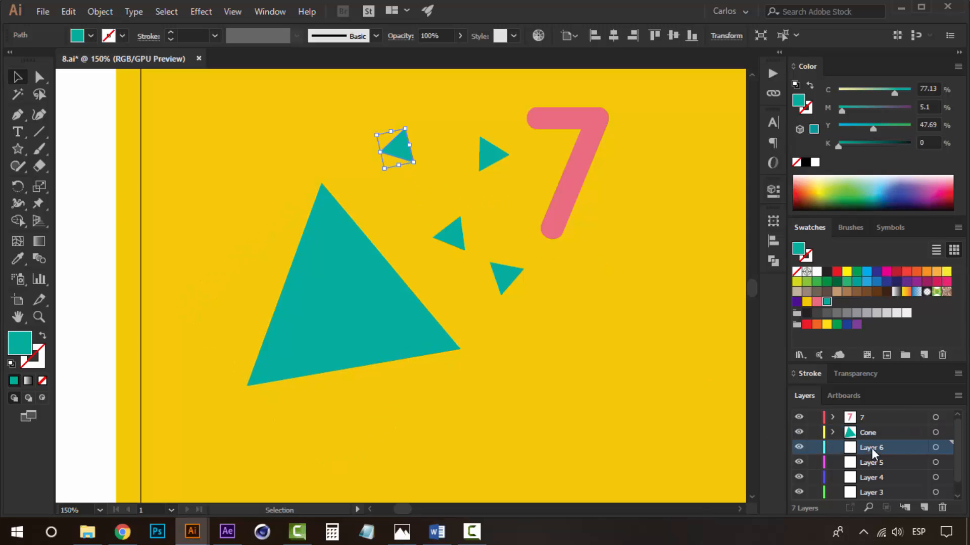
right_click(399, 143)
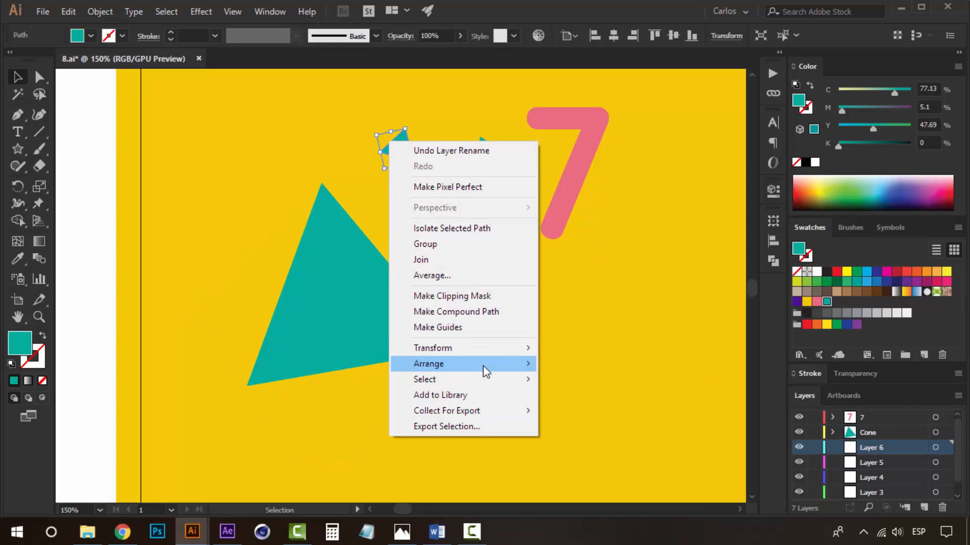
mouse_move(485, 365)
click(620, 432)
double_click(881, 452)
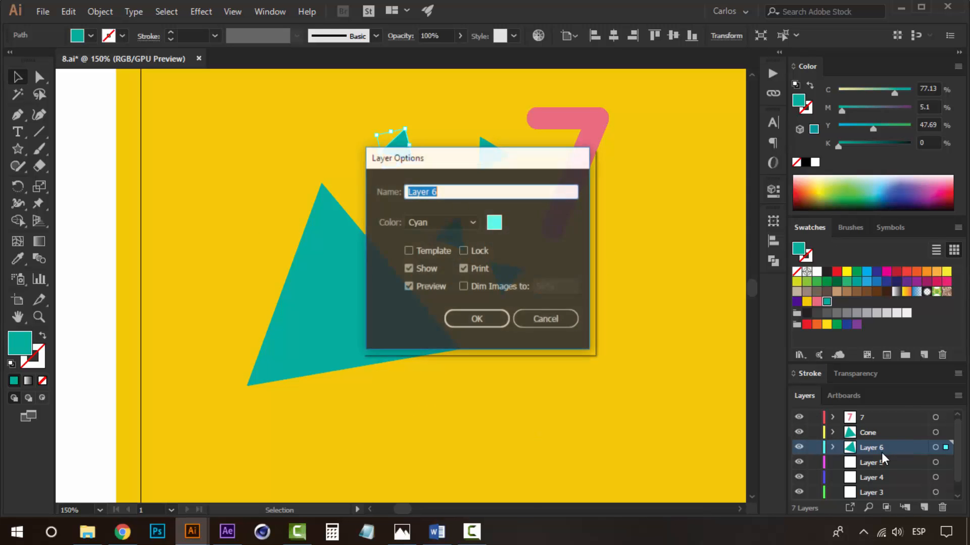
text(ap)
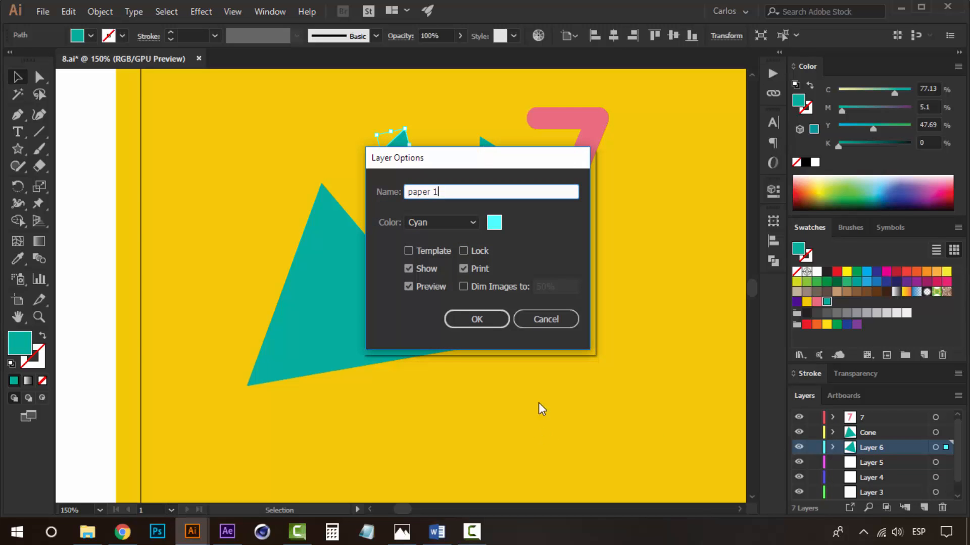
click(477, 319)
Move the small triangle near the 7's top into Layer 5 and rename it paper 2.
click(486, 161)
scroll(892, 472, down, 1)
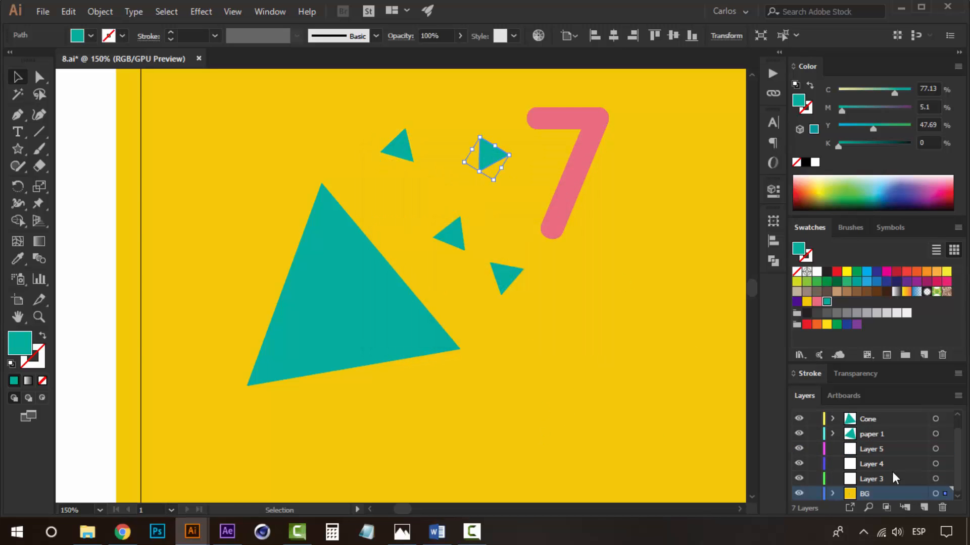
click(875, 449)
right_click(492, 155)
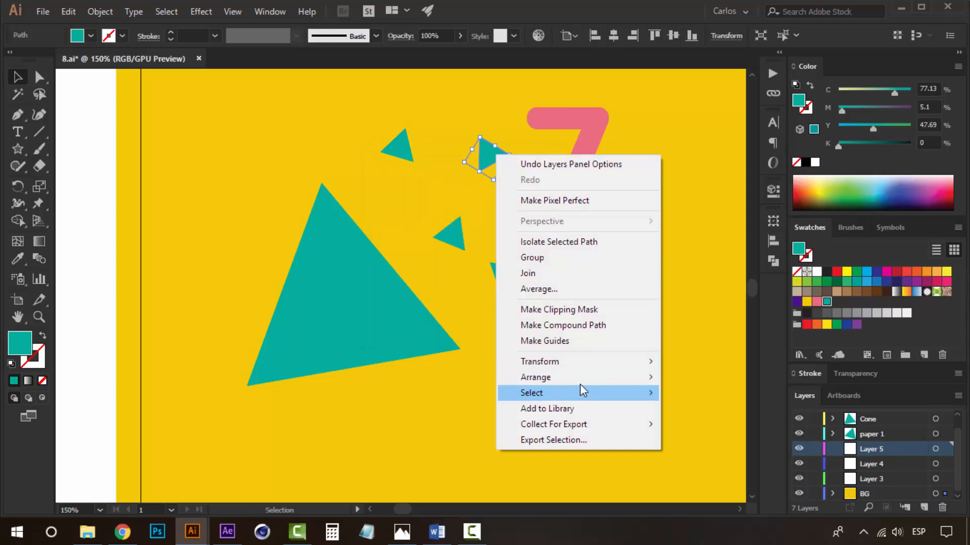
mouse_move(555, 376)
click(735, 443)
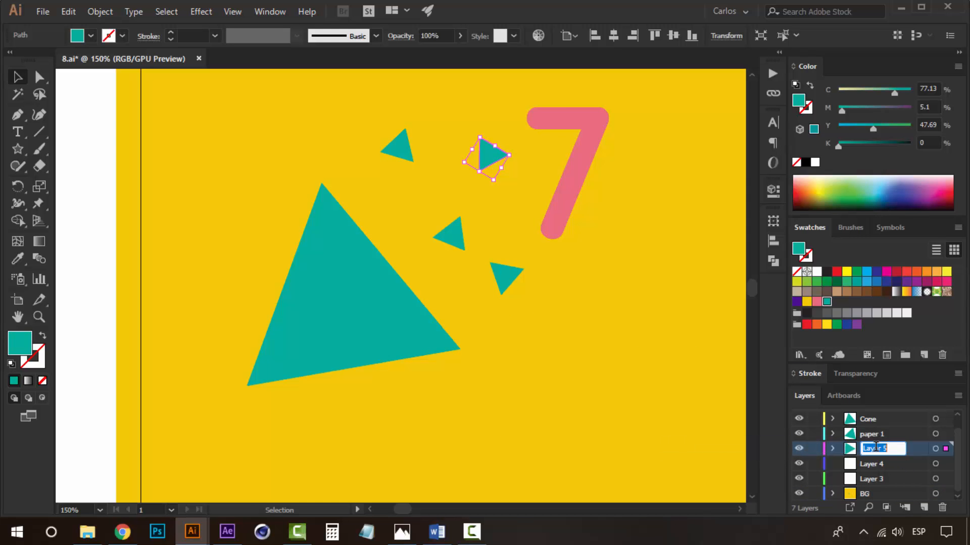
text(paper)
Move the small middle triangle into Layer 4 and rename that layer paper 3.
click(460, 242)
click(868, 463)
right_click(447, 239)
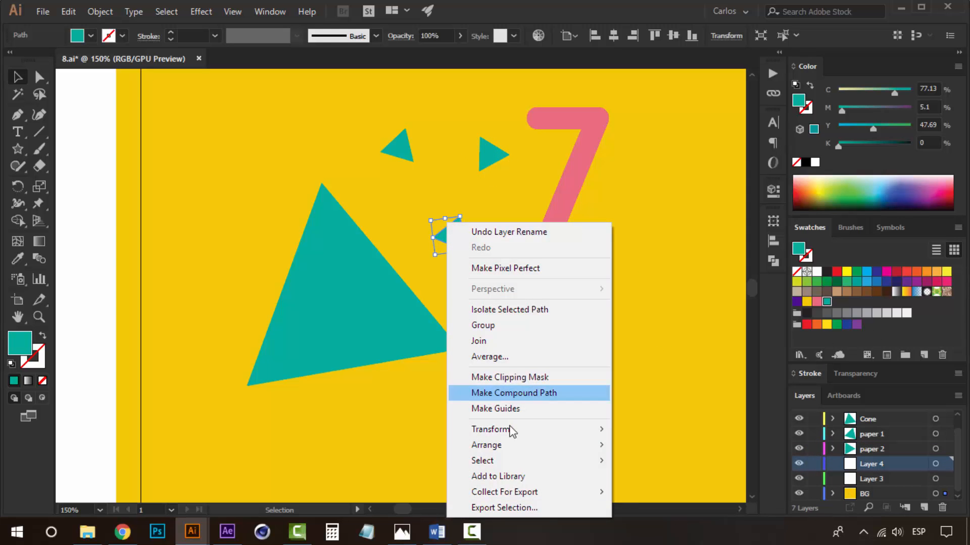
mouse_move(530, 445)
click(674, 510)
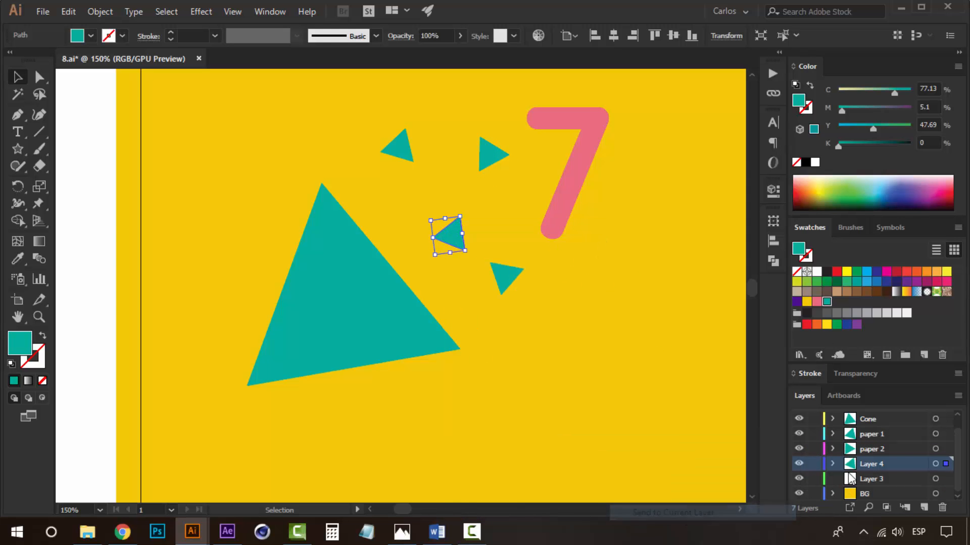
double_click(874, 464)
text(pape)
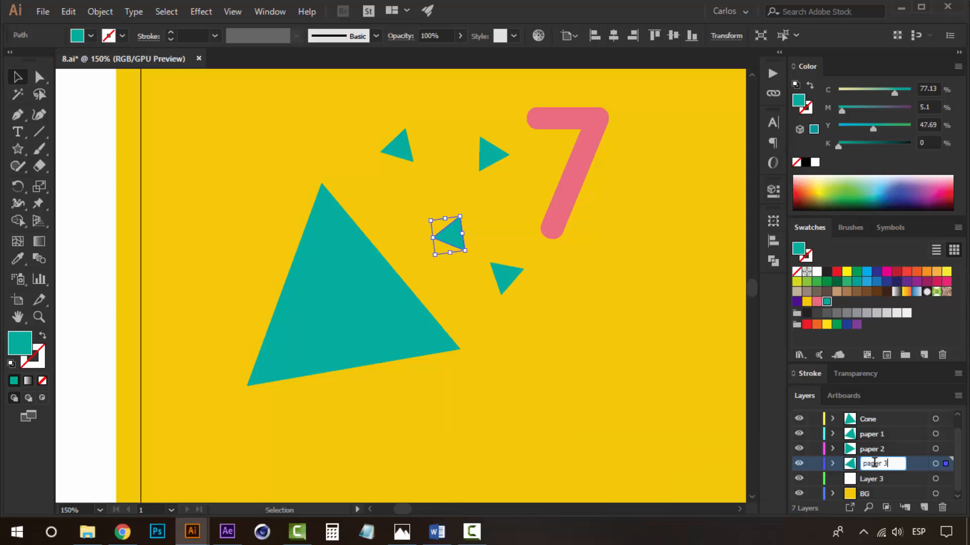
Move the lower small triangle into Layer 3 and rename that layer paper 4.
click(508, 283)
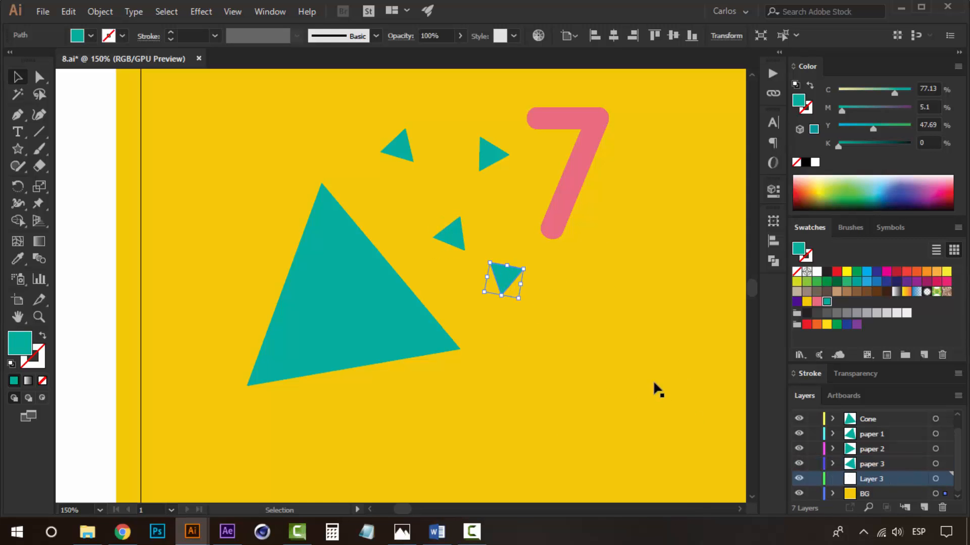
right_click(524, 280)
mouse_move(627, 446)
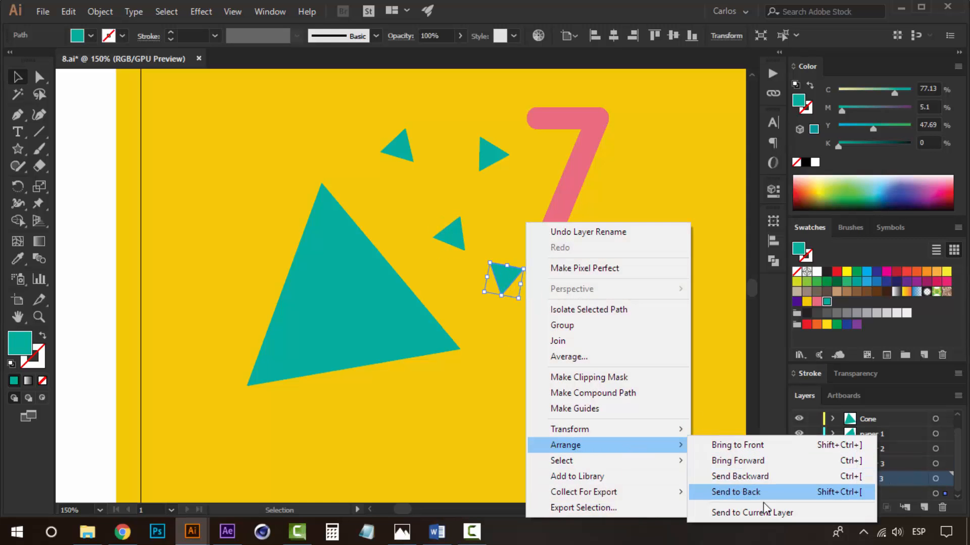
click(733, 512)
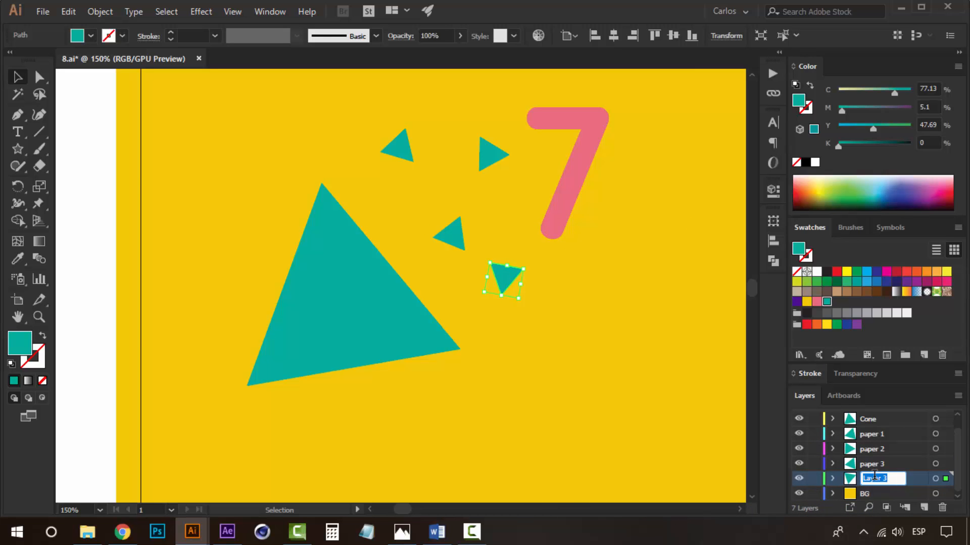
text(pape)
click(874, 436)
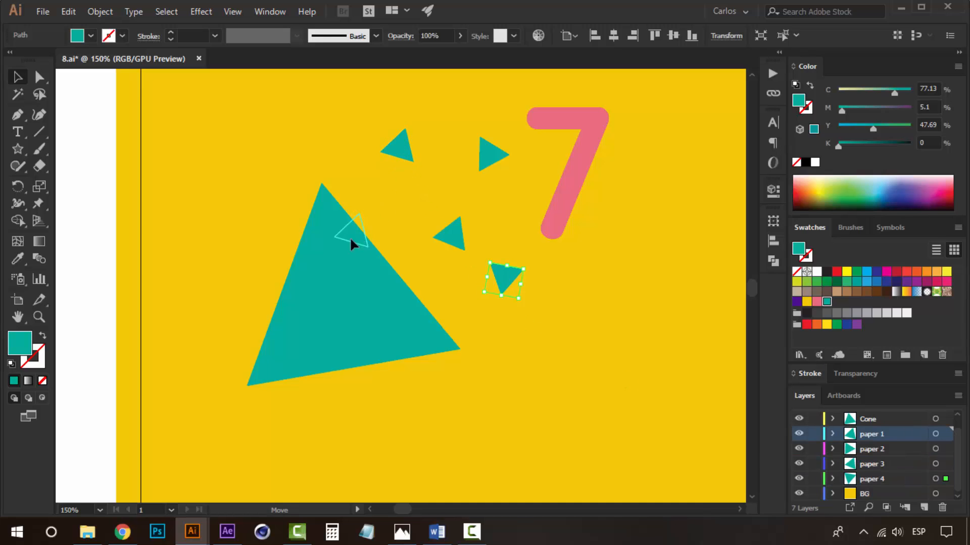
Drag the four small triangles onto the large cone triangle so they sit behind it.
drag(339, 252, 338, 252)
key(ctrl+z)
drag(395, 154, 361, 278)
drag(480, 169, 358, 282)
drag(320, 317, 320, 318)
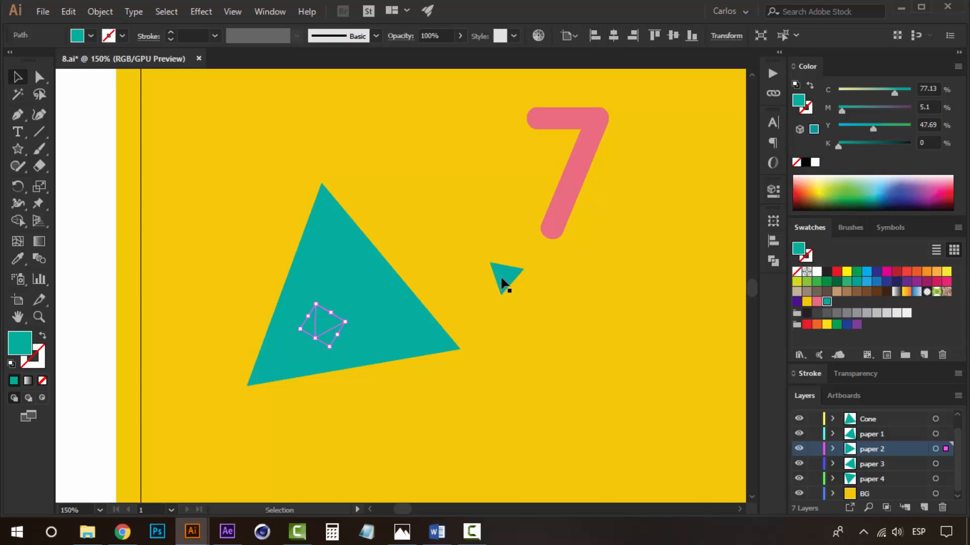
drag(503, 281, 392, 331)
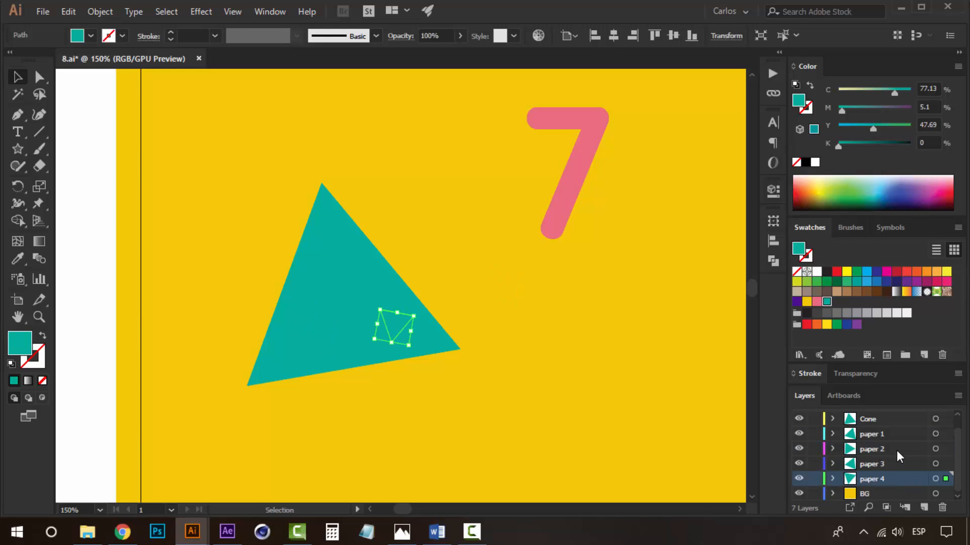
Zoom out to review the whole 7 artwork and its layers.
scroll(897, 455, up, 1)
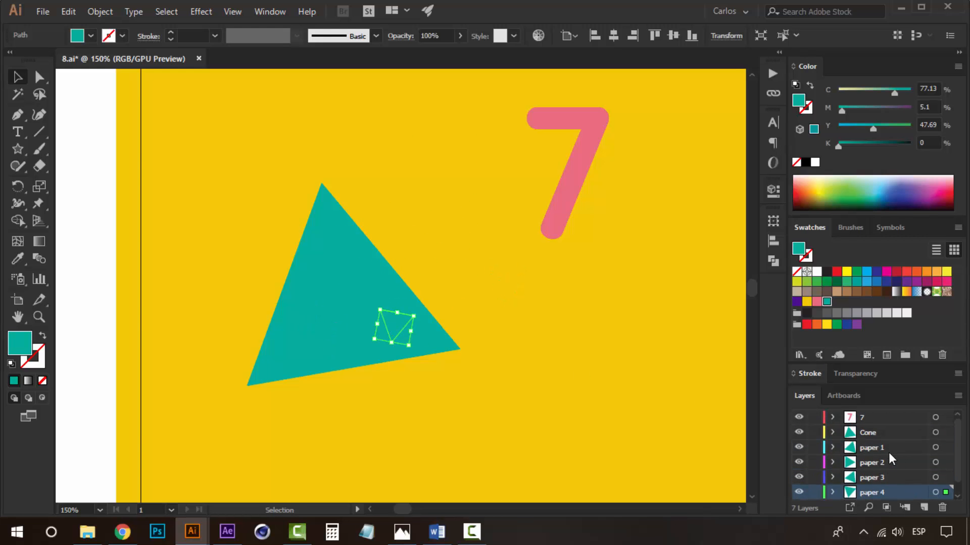
key(z)
alt+click(394, 281)
alt+click(393, 279)
alt+click(462, 283)
drag(541, 303, 485, 322)
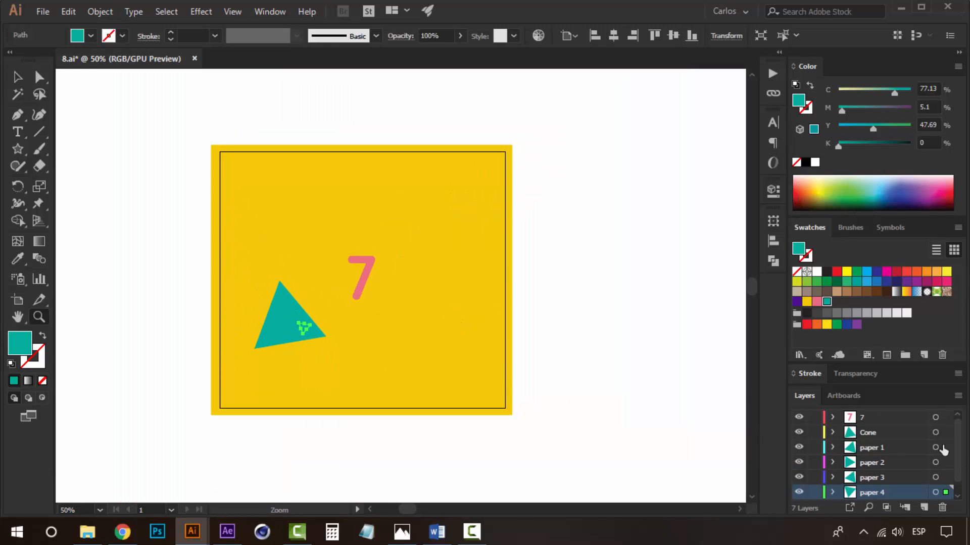
scroll(943, 449, down, 1)
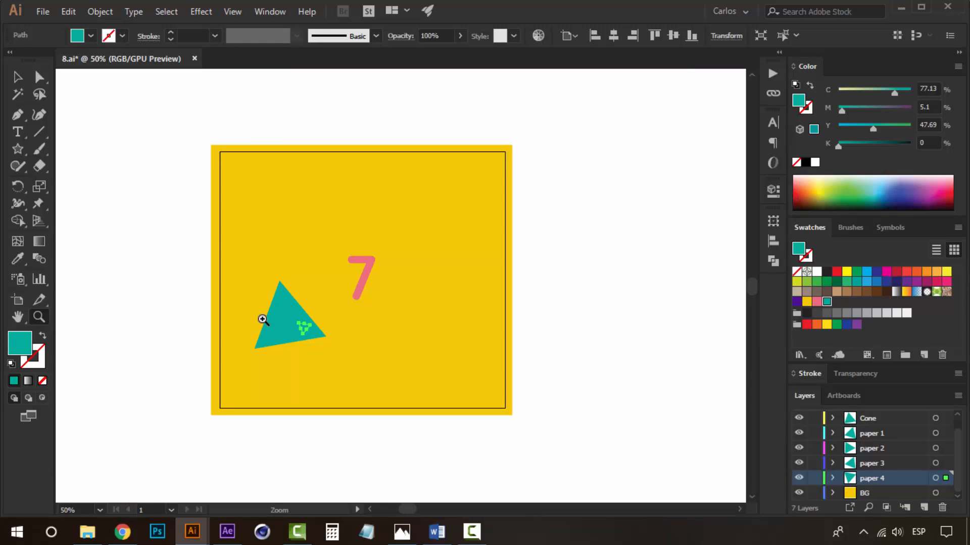
click(360, 292)
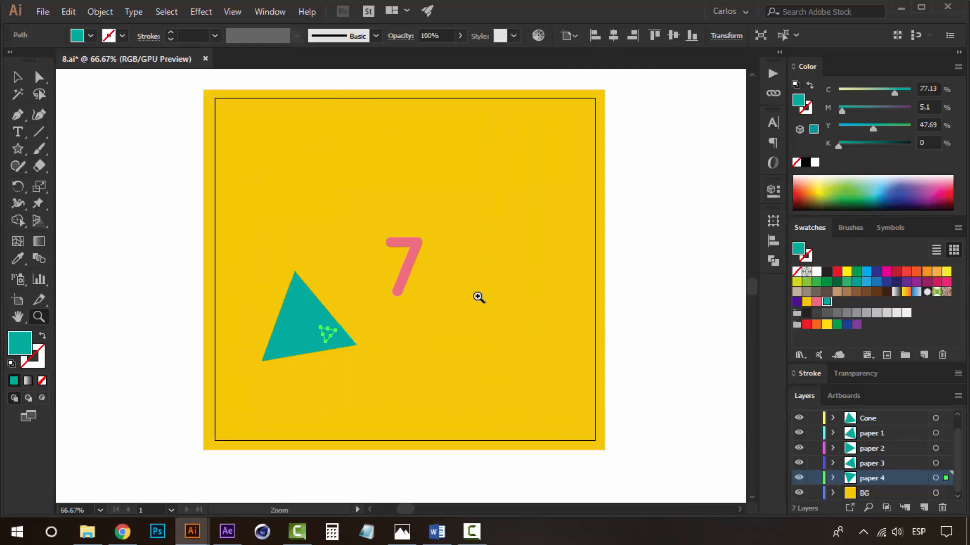
scroll(437, 268, right, 3)
ctrl+click(462, 304)
alt+click(362, 300)
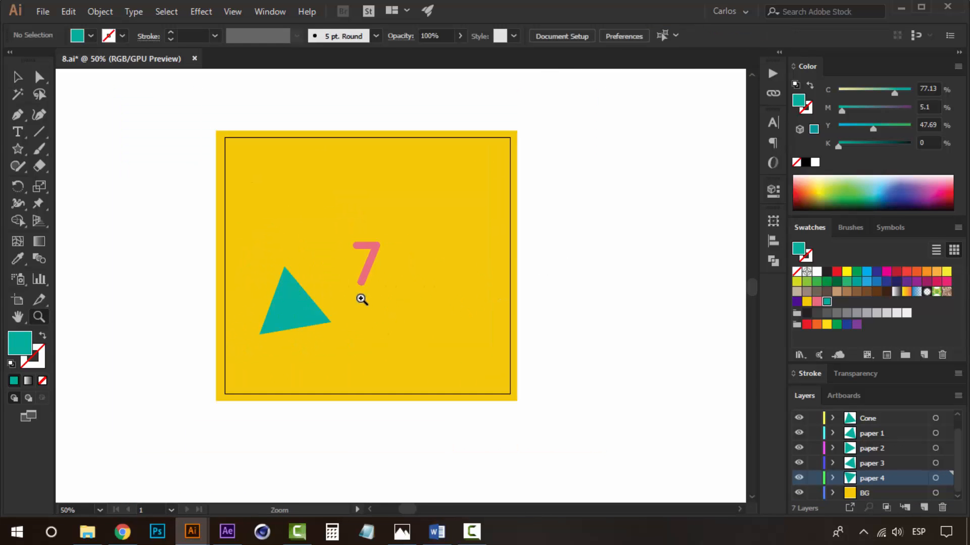
drag(361, 300, 348, 317)
key(v)
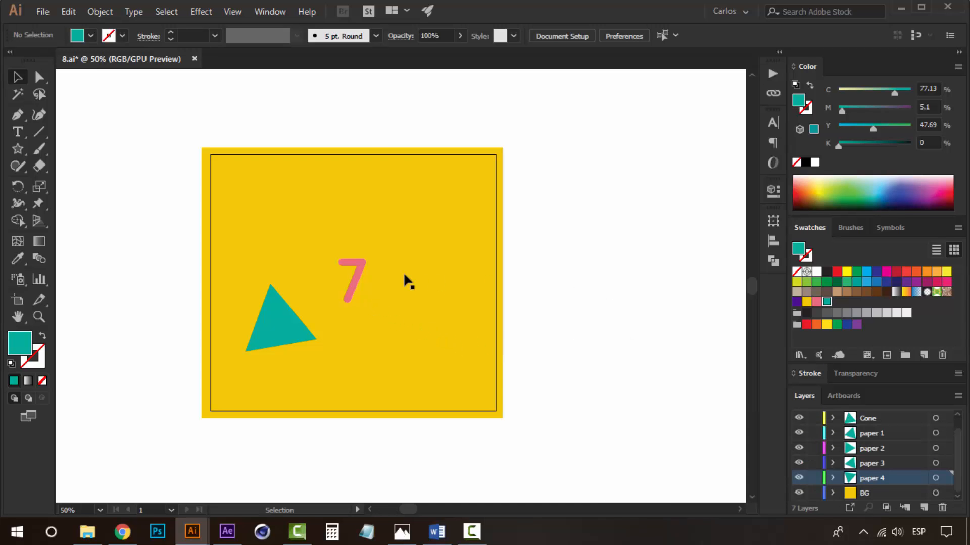
click(355, 267)
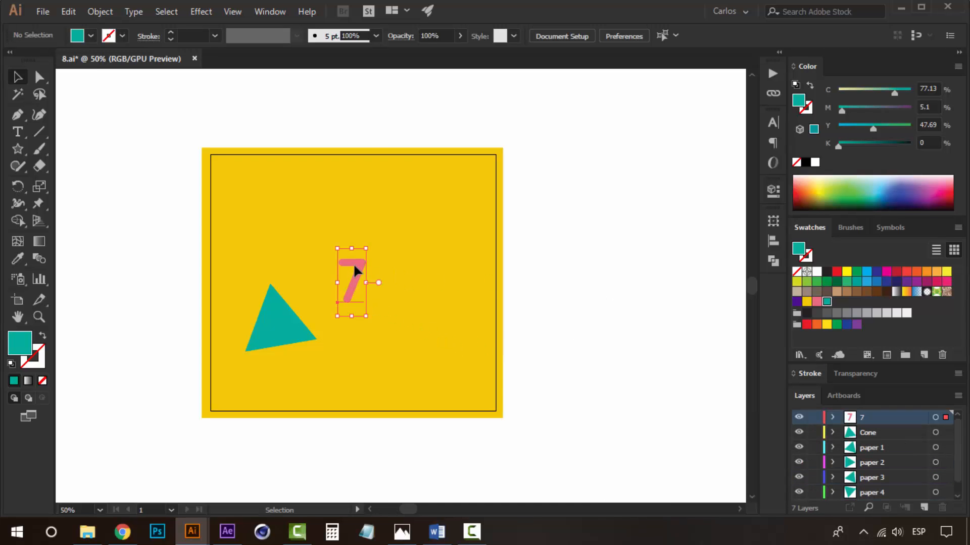
click(564, 305)
scroll(902, 451, down, 1)
scroll(902, 457, up, 1)
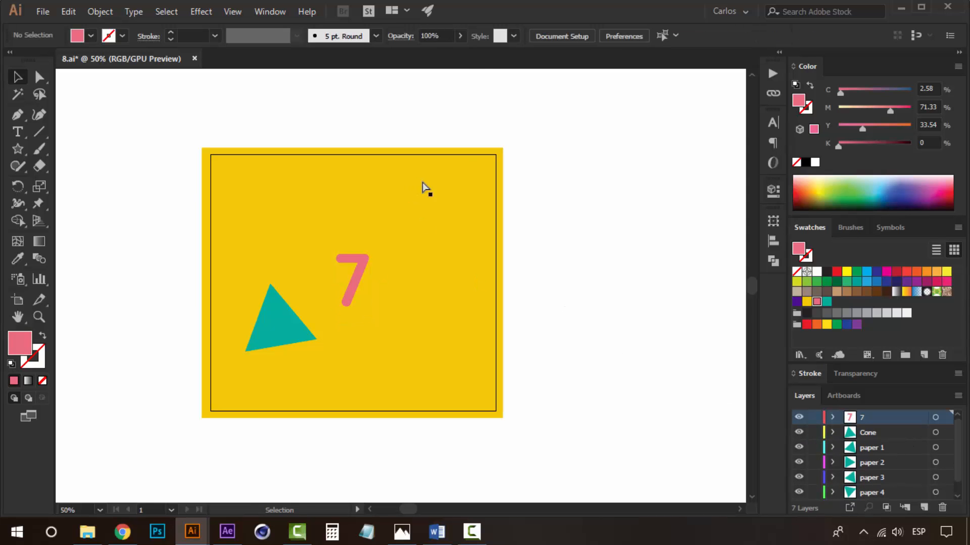
Save the document as a new Illustrator file named 7.
key(ctrl+shift+s)
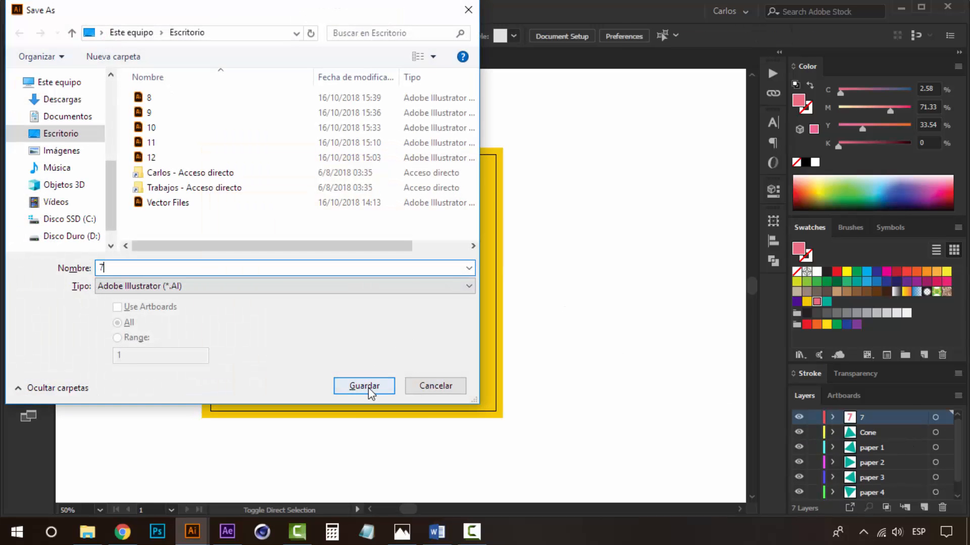
text(7)
click(368, 387)
click(503, 447)
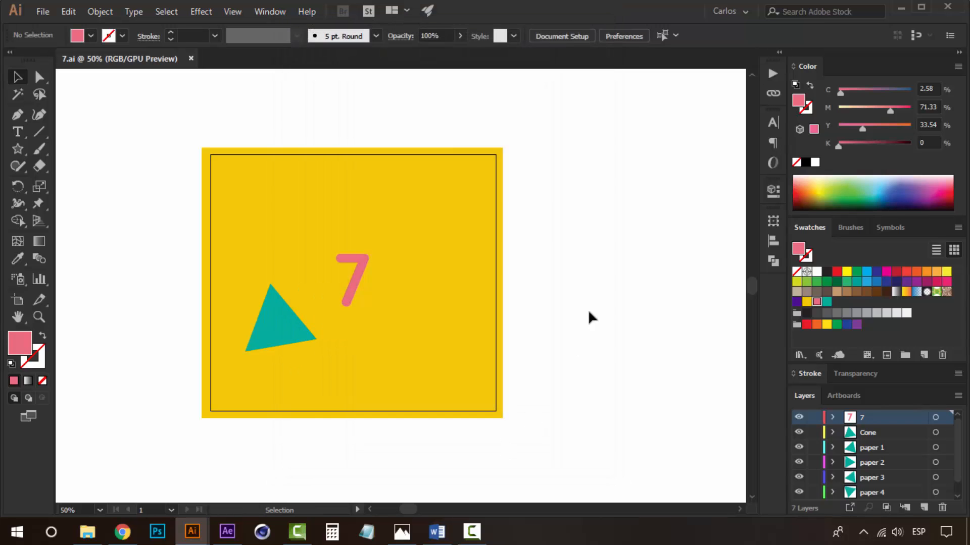
Delete the Cone and paper 1 to paper 4 layers together with their artwork.
drag(472, 318, 414, 328)
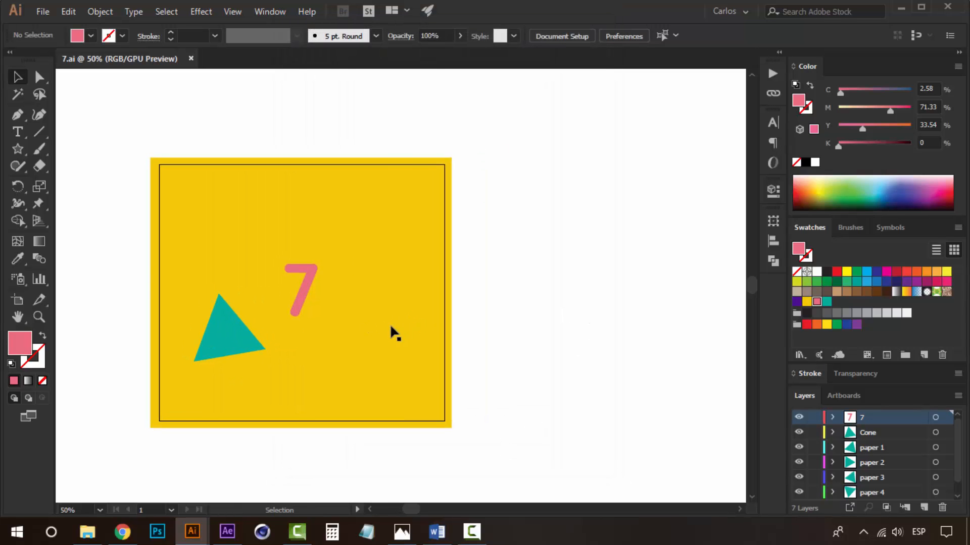
click(391, 334)
click(238, 320)
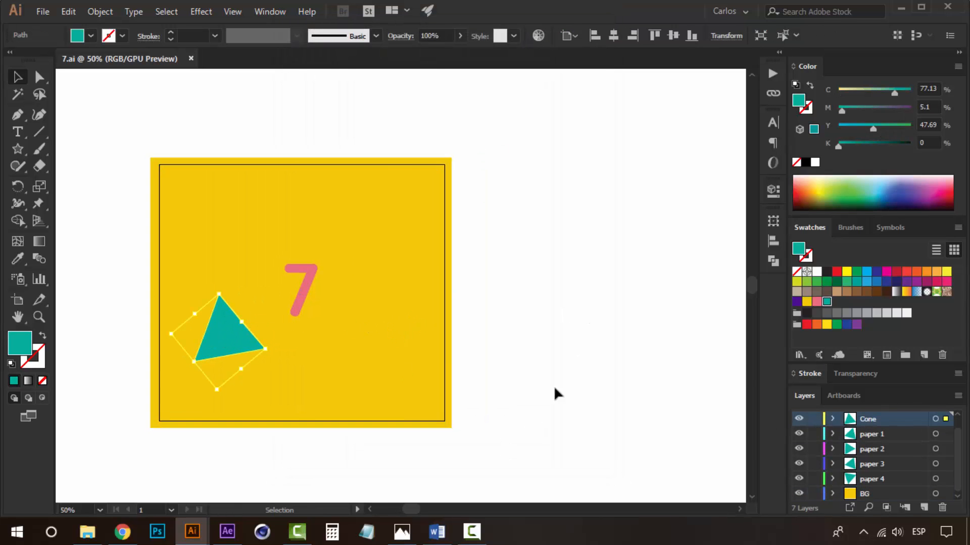
shift+click(881, 484)
click(942, 507)
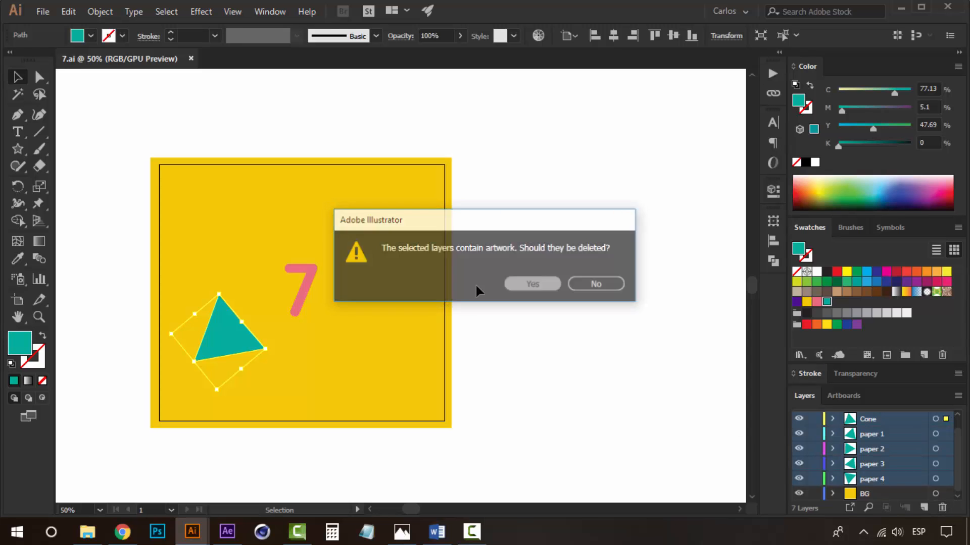
key(Return)
Edit the number text from 7 to 6.
click(309, 281)
double_click(308, 273)
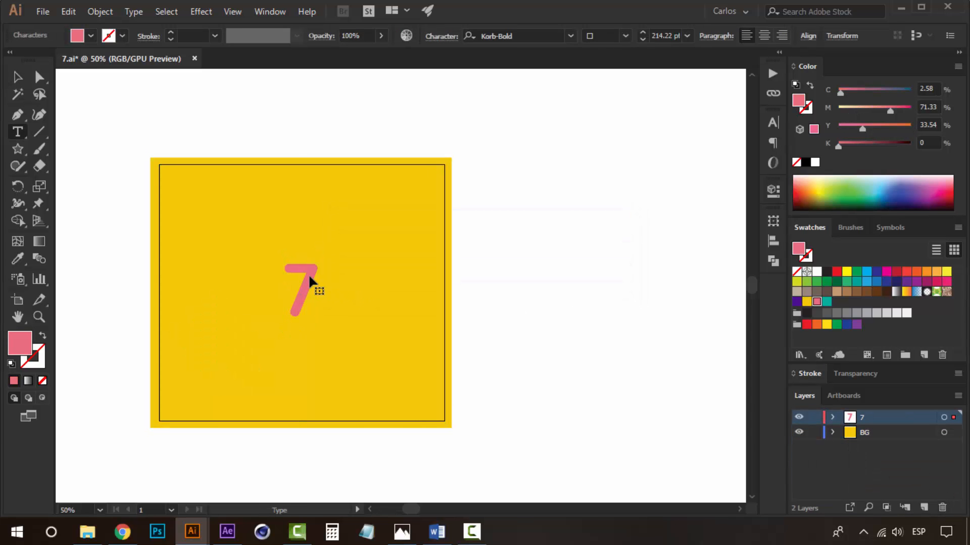
double_click(308, 274)
text(6)
key(Escape)
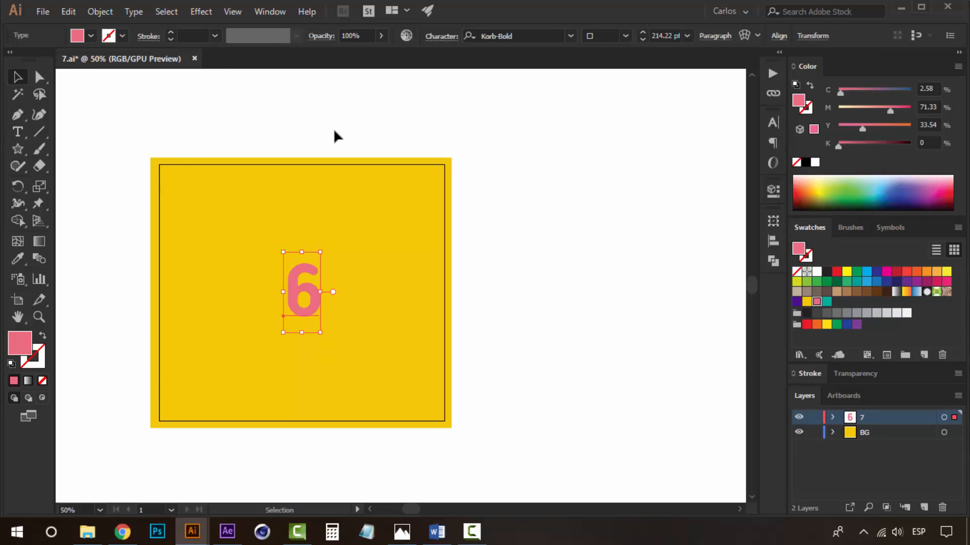
Fill the 6 with the dark purple swatch.
click(333, 129)
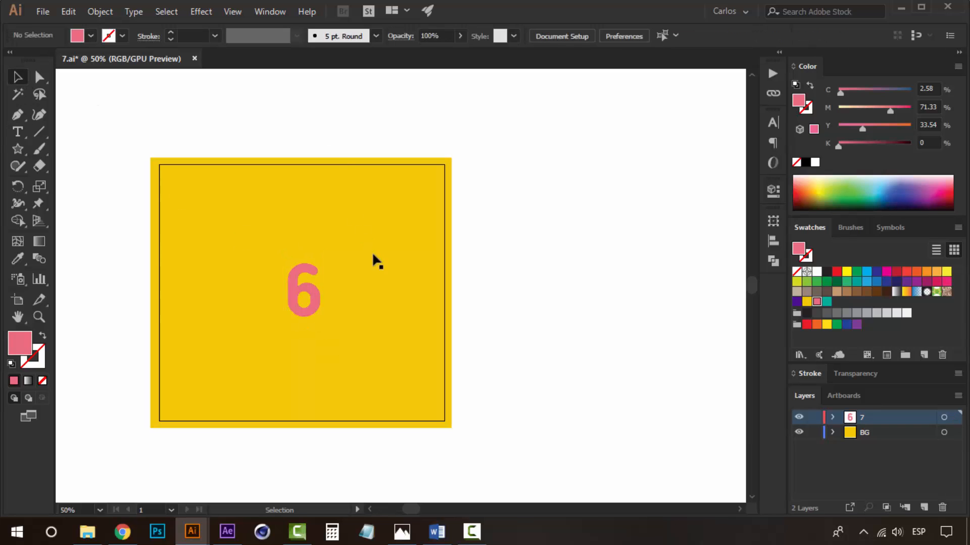
click(306, 292)
click(797, 302)
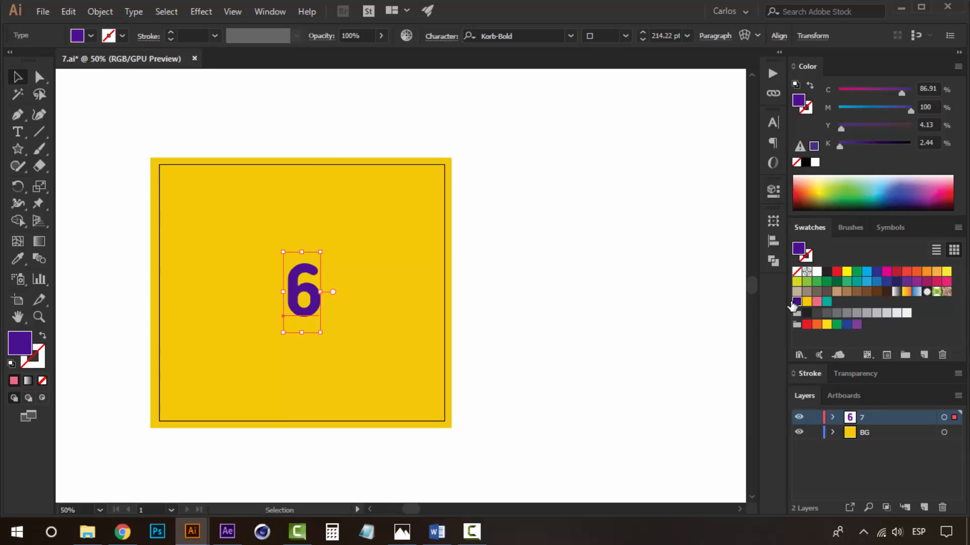
Fill the background square with the pink swatch.
click(383, 304)
click(819, 301)
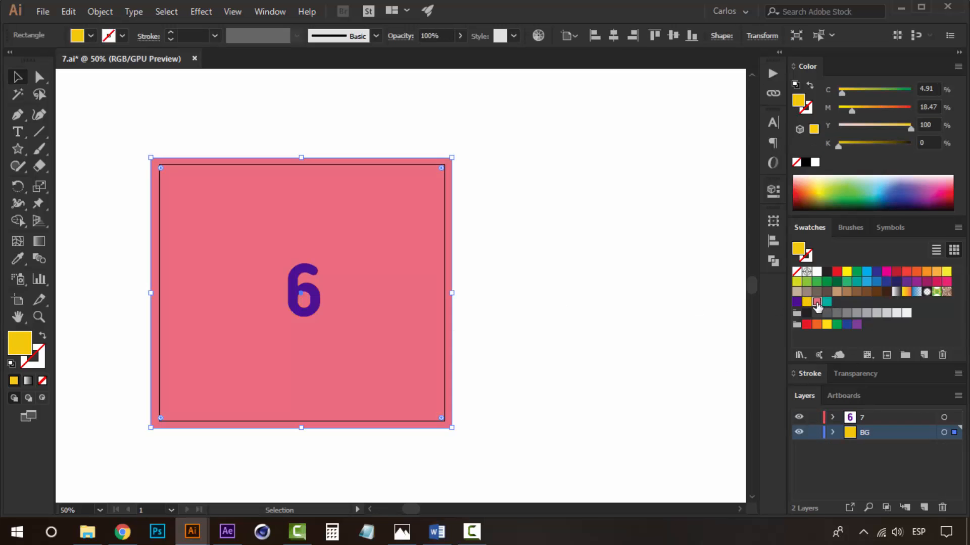
click(568, 275)
Draw a triangle left of the 6 and fill it with the yellow swatch, pointing downward.
key(z)
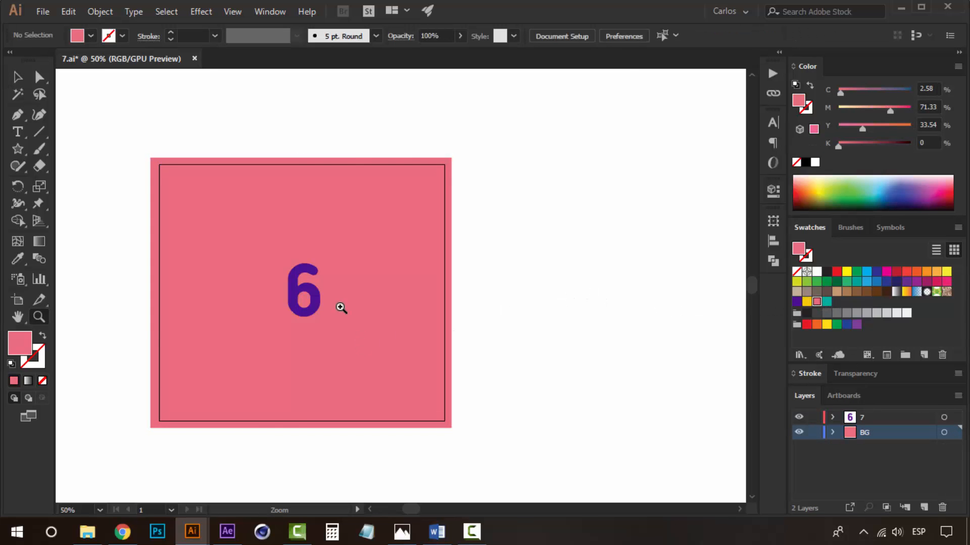
click(341, 306)
click(394, 304)
key(space)
drag(380, 285, 419, 325)
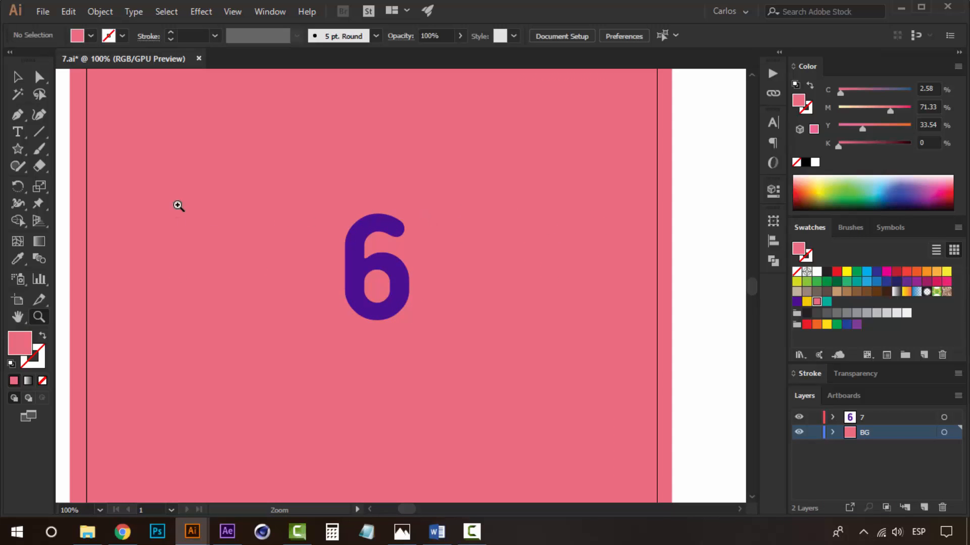
key(space)
drag(461, 246, 419, 248)
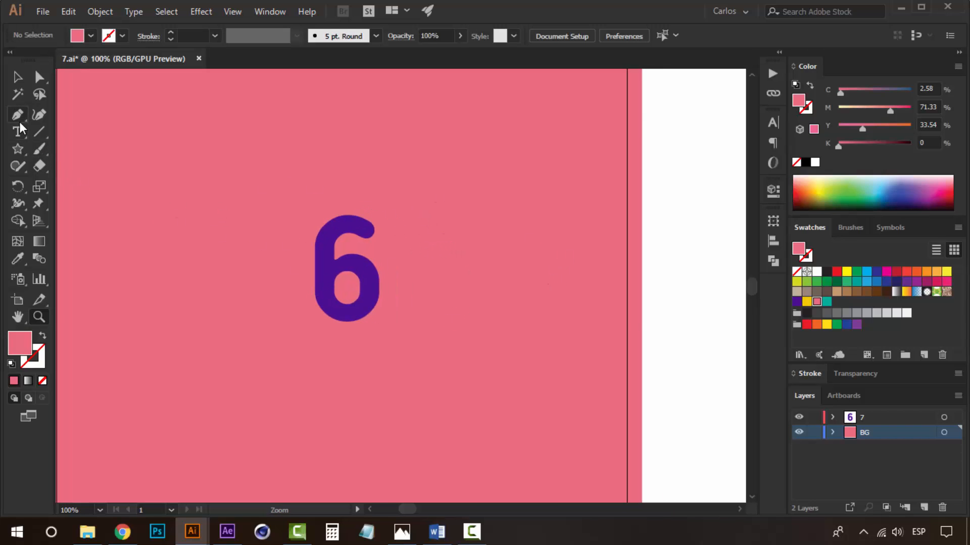
click(21, 147)
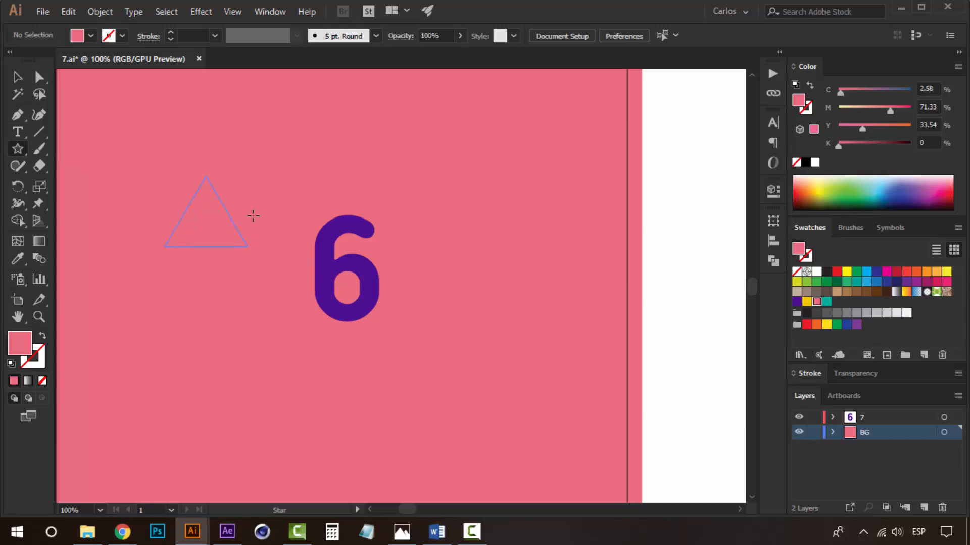
drag(253, 215, 253, 214)
key(v)
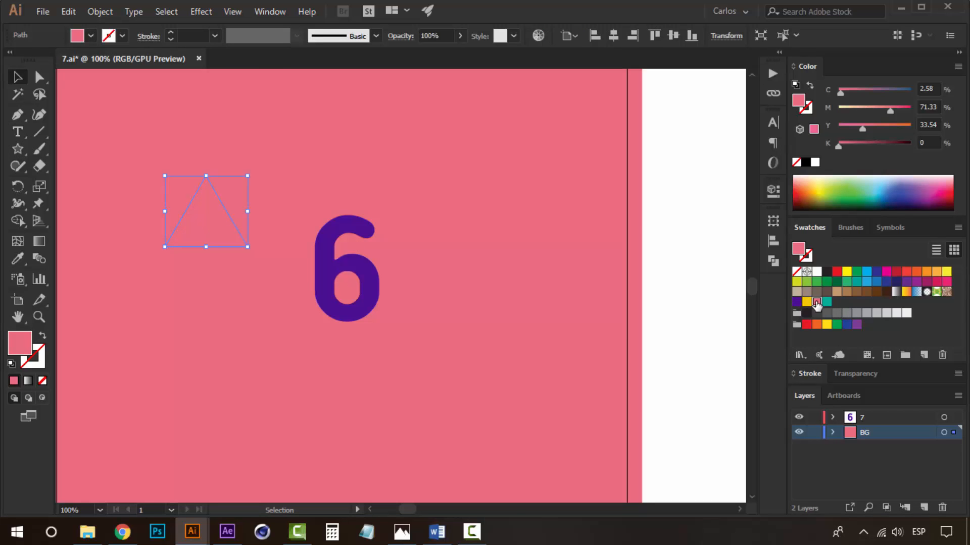
drag(807, 302, 132, 225)
click(370, 212)
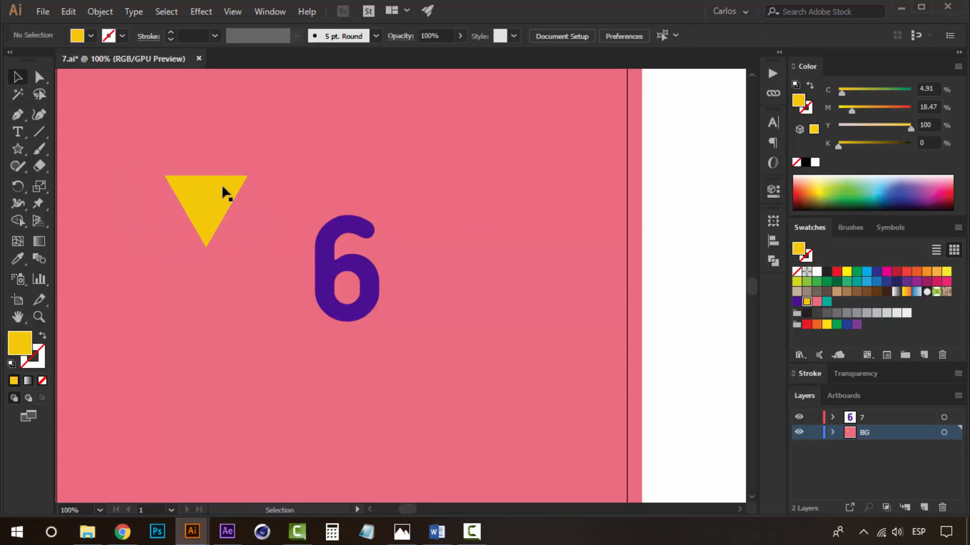
drag(253, 264, 252, 267)
Draw a vertical line straight down from the triangle's bottom point as a stem.
key(z)
click(281, 312)
drag(379, 282, 460, 293)
click(91, 243)
drag(316, 243, 236, 252)
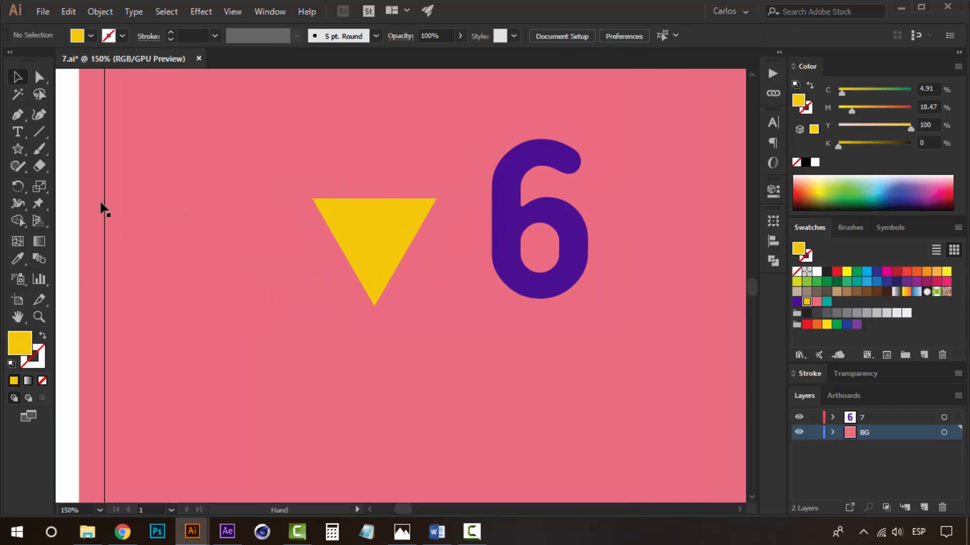
click(22, 148)
click(42, 130)
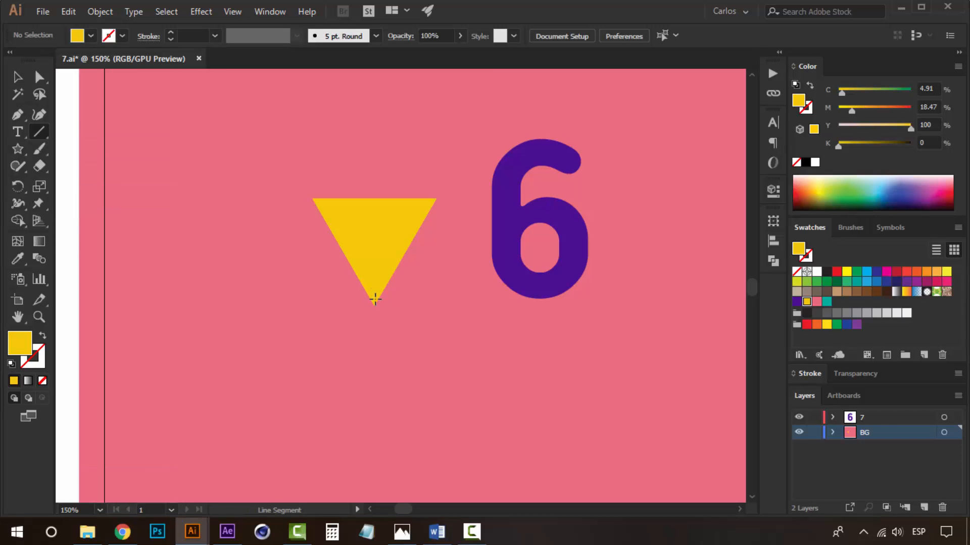
drag(371, 418, 372, 418)
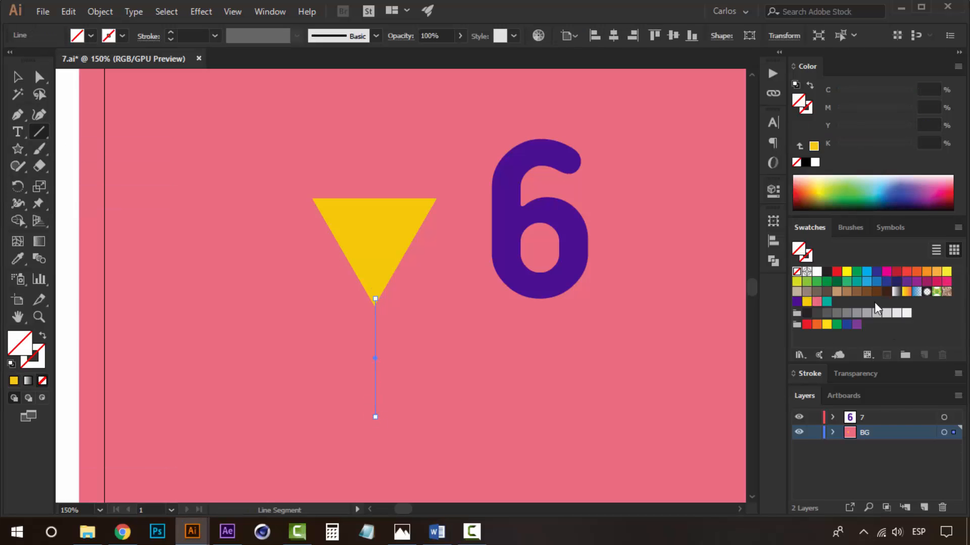
Give the stem line a yellow stroke with a weight of 7 pt.
key(v)
click(809, 109)
click(814, 147)
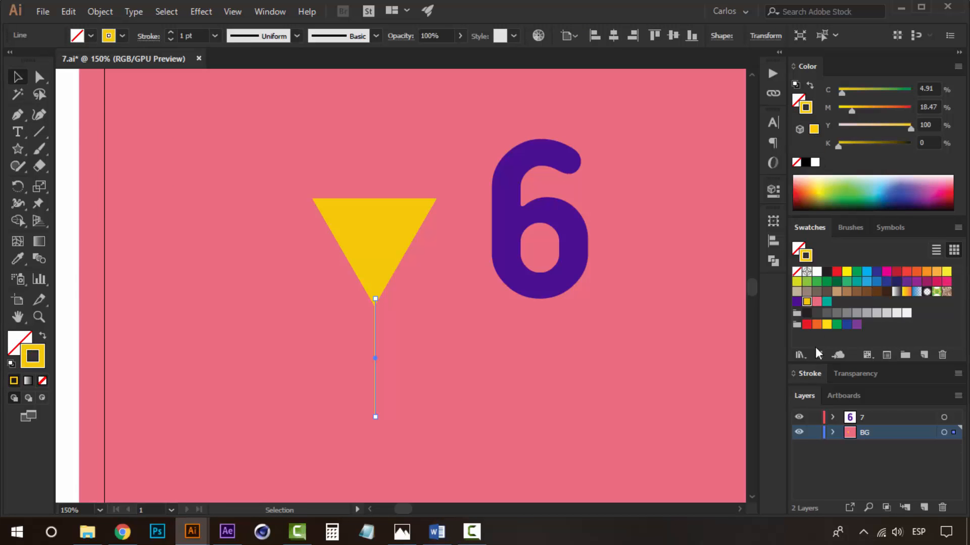
click(810, 374)
click(839, 277)
click(838, 277)
click(838, 278)
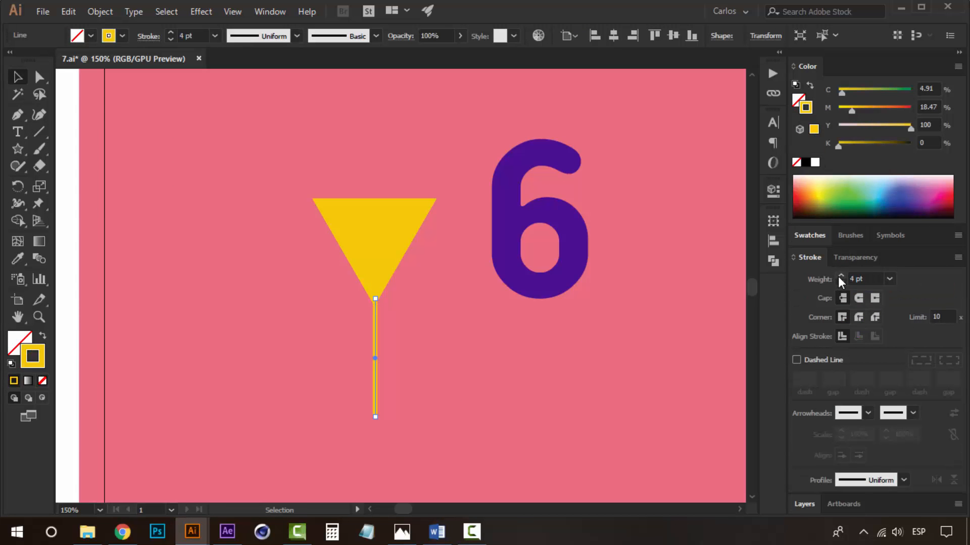
click(839, 277)
click(838, 277)
click(838, 277)
key(space)
drag(461, 319, 496, 319)
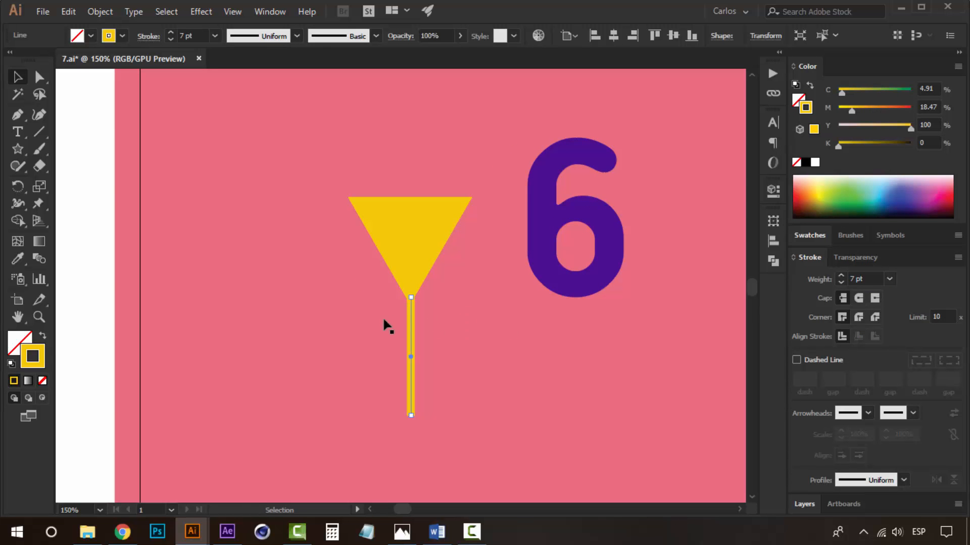
Nudge the stem line upward so it joins the triangle's point.
click(97, 244)
key(space)
drag(359, 245, 345, 305)
click(396, 382)
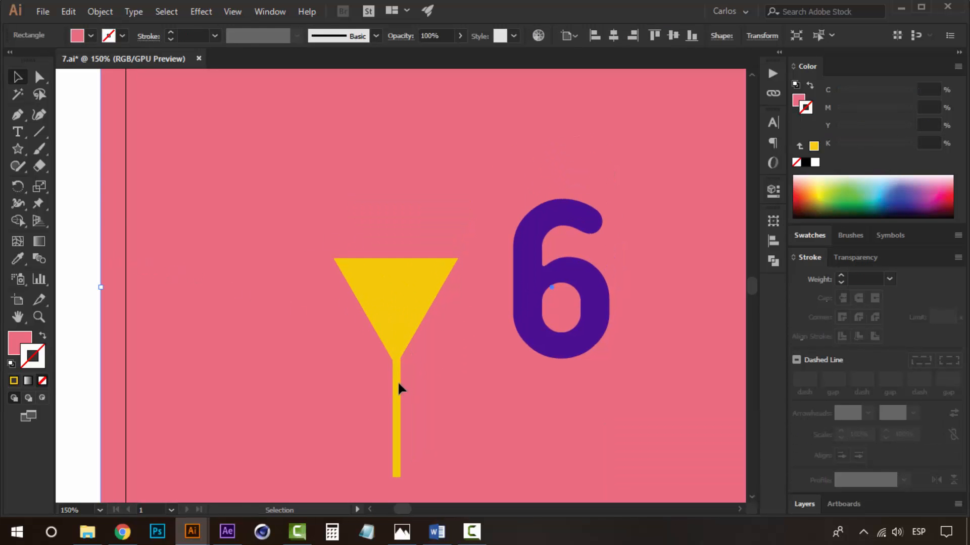
click(396, 383)
key(Up)
key(Up)
key(Up)
key(Up)
key(Right)
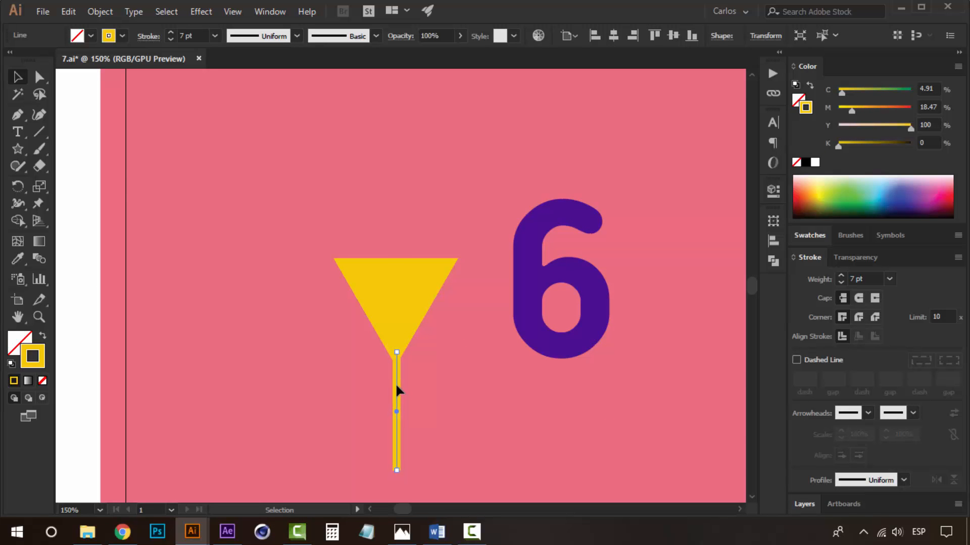
key(Left)
key(Right)
key(Up)
key(Up)
key(Up)
key(Left)
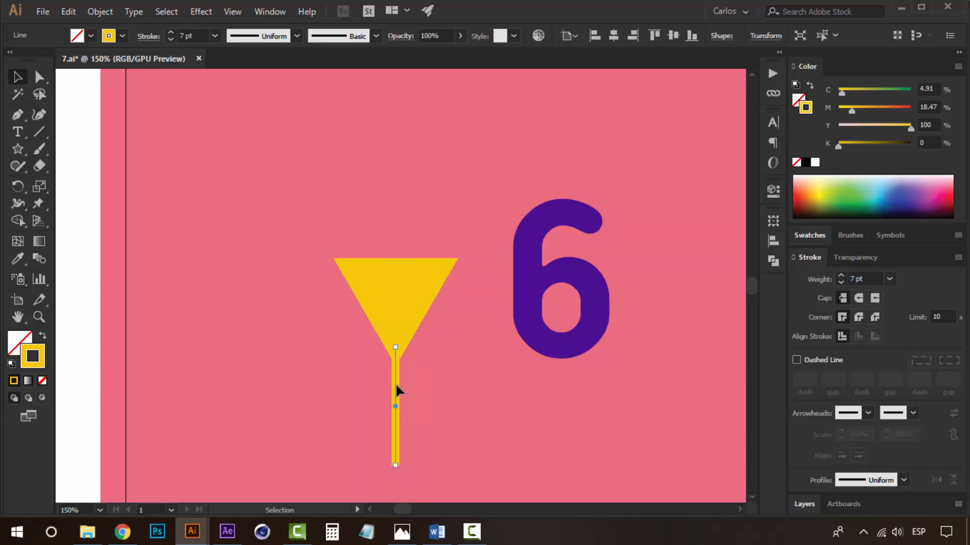
click(96, 285)
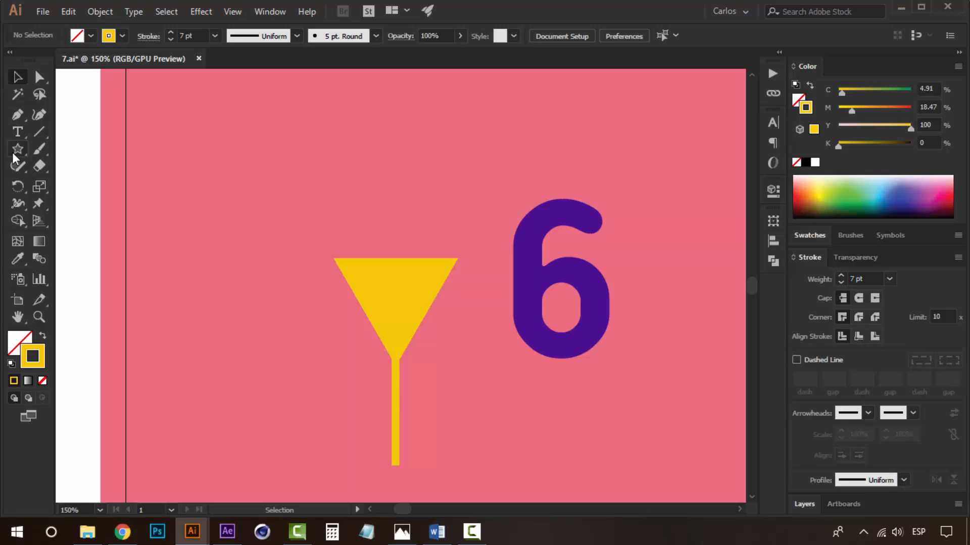
Draw three small yellow circles of different sizes above the triangle as bubbles.
drag(17, 149, 61, 182)
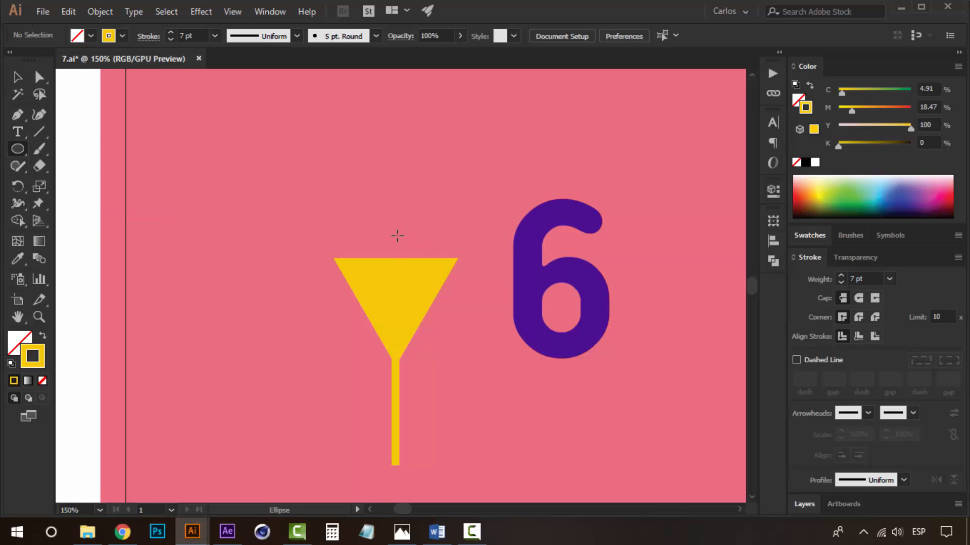
mouse_move(389, 223)
mouse_down()
mouse_move(434, 235)
mouse_move(443, 217)
mouse_move(381, 248)
mouse_move(369, 223)
mouse_up()
key(v)
click(43, 336)
click(128, 255)
click(91, 221)
click(89, 241)
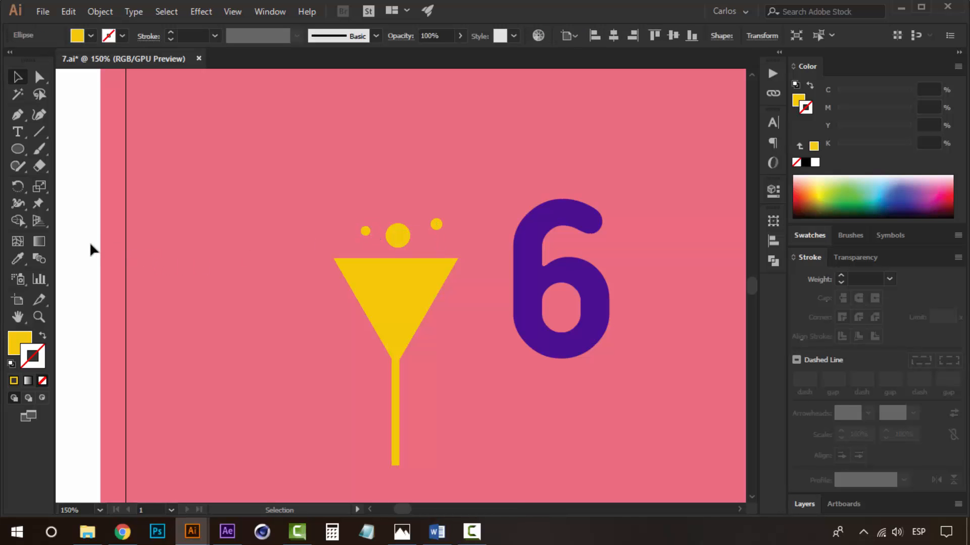
Group the three circles, the triangle and the stem into one glass shape.
click(363, 233)
click(395, 241)
click(437, 222)
shift+click(363, 233)
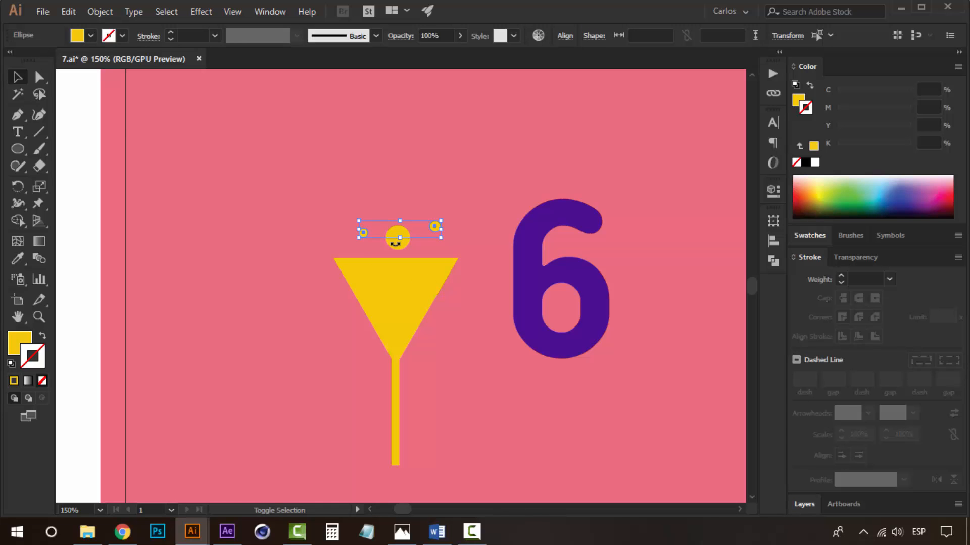
shift+click(398, 295)
shift+click(394, 386)
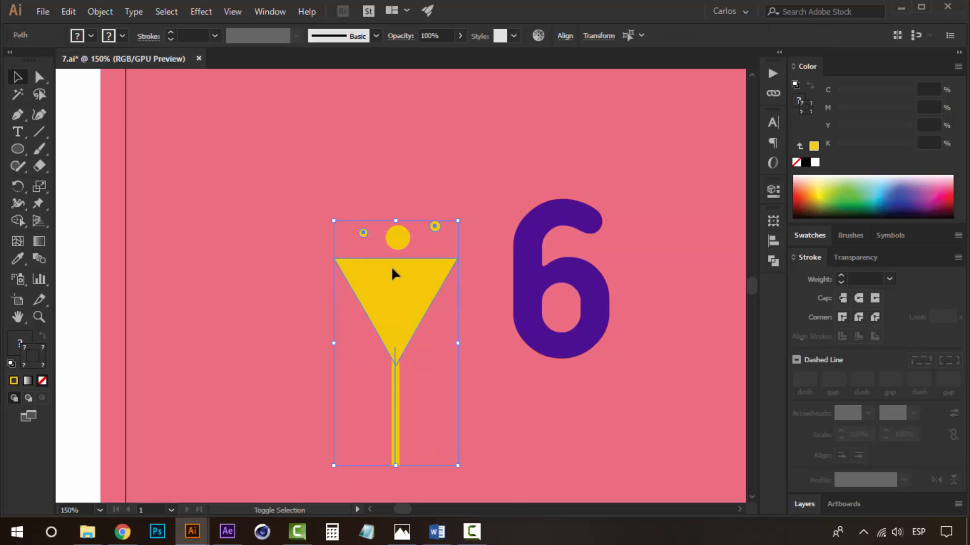
shift+click(398, 240)
key(ctrl+g)
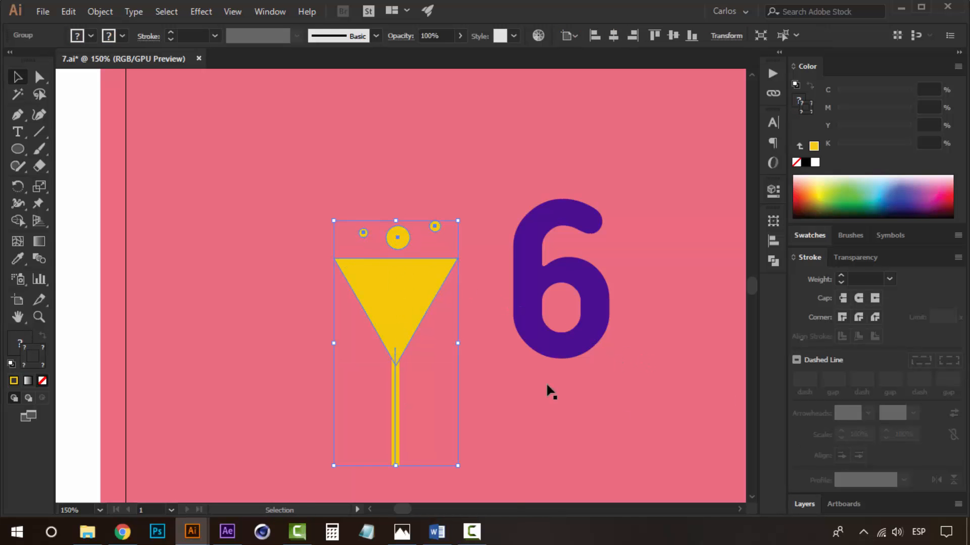
Rotate the glass group slightly so it tilts toward the left.
key(z)
key(ctrl+minus)
key(v)
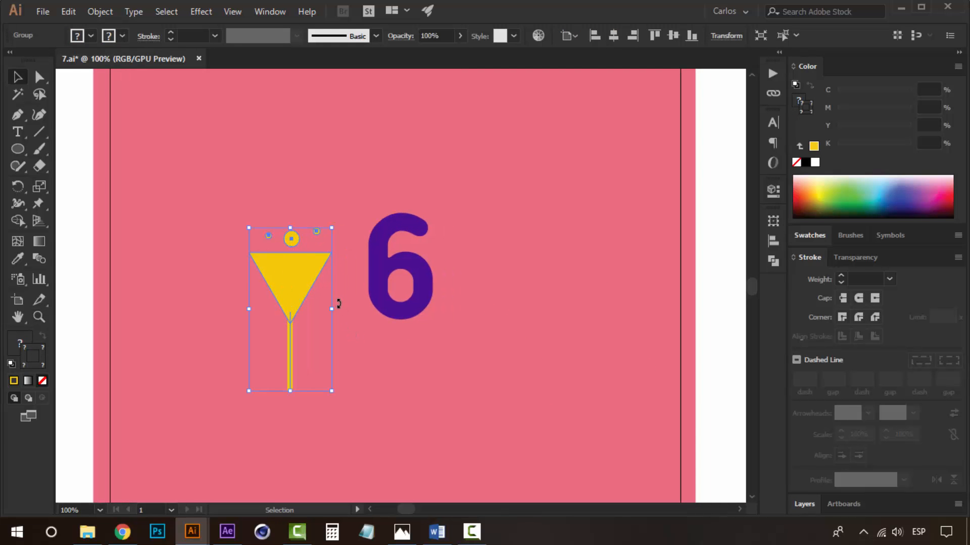
drag(338, 303, 318, 272)
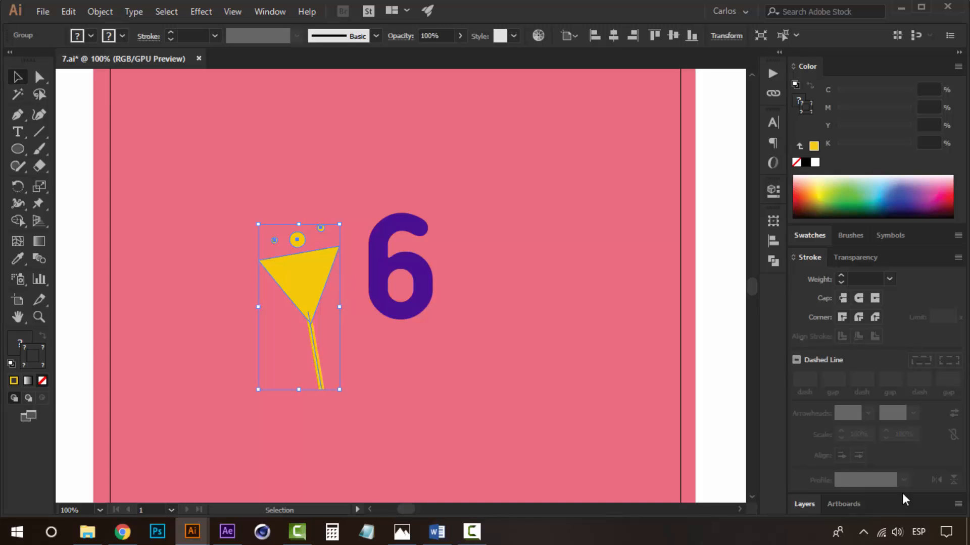
Create two new layers and move the glass group onto Layer 3.
click(804, 504)
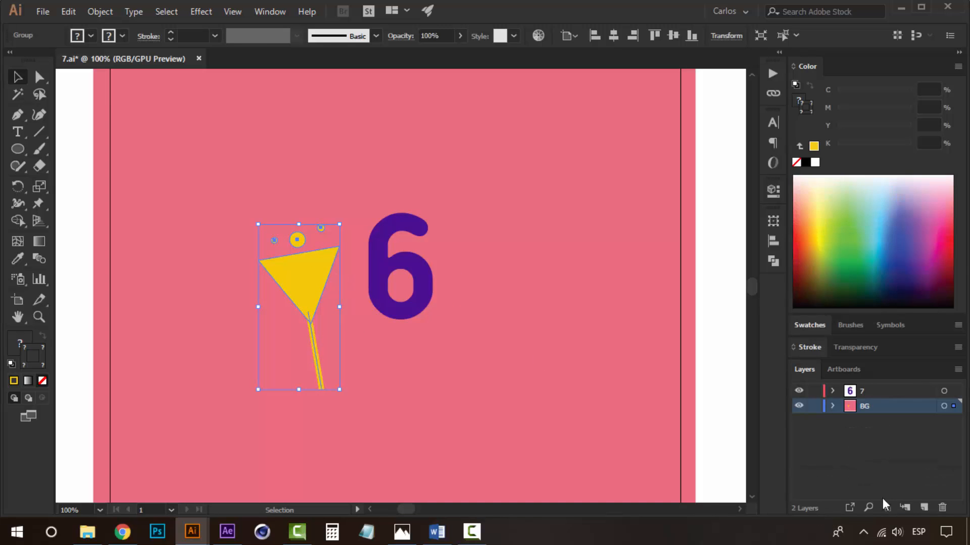
double_click(924, 507)
click(873, 420)
right_click(310, 348)
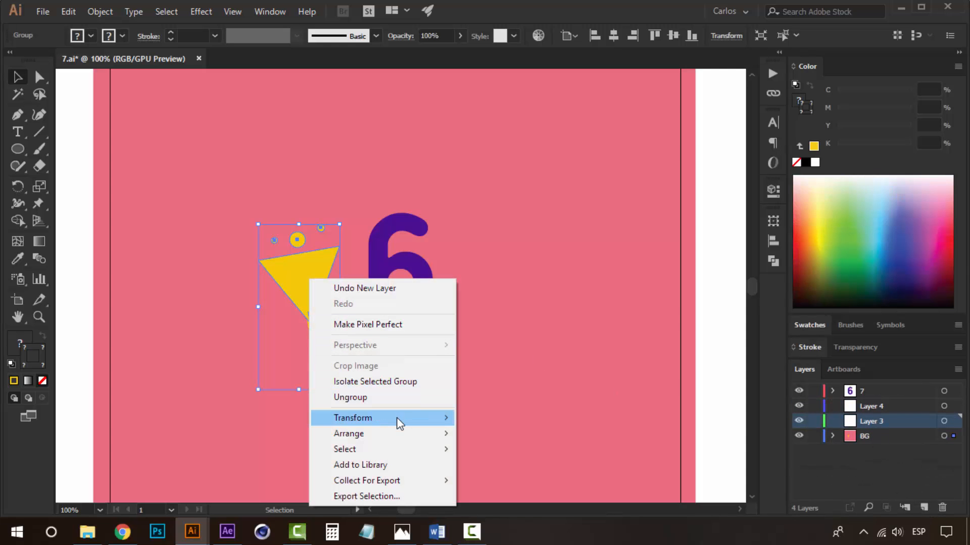
mouse_move(404, 433)
click(541, 499)
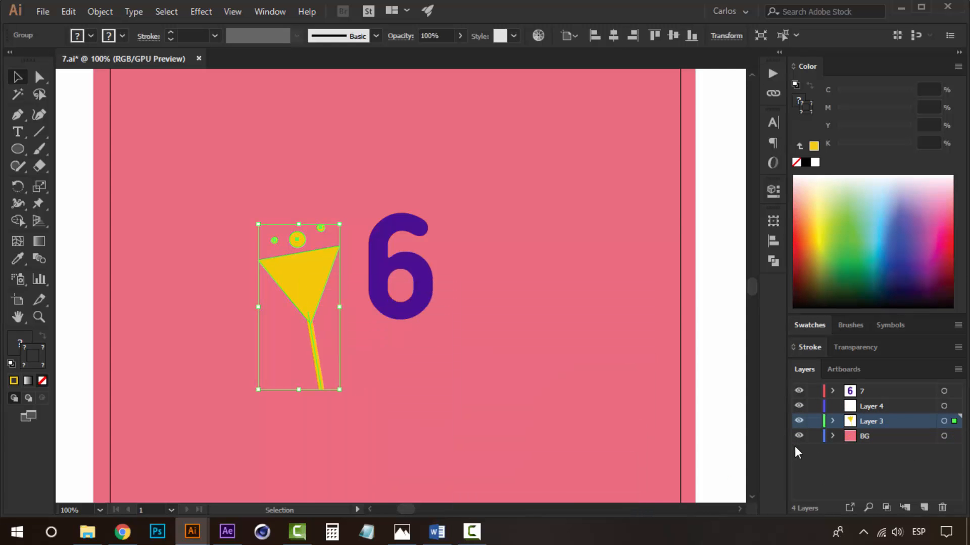
Rename Layer 3 as glass 1.
double_click(874, 421)
text(cup 1)
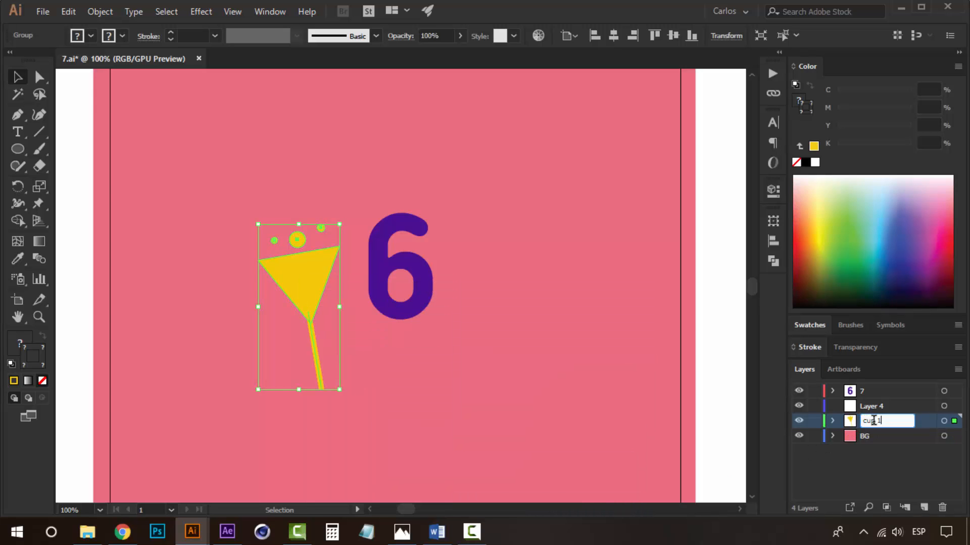
drag(301, 292, 497, 294)
key(ctrl+z)
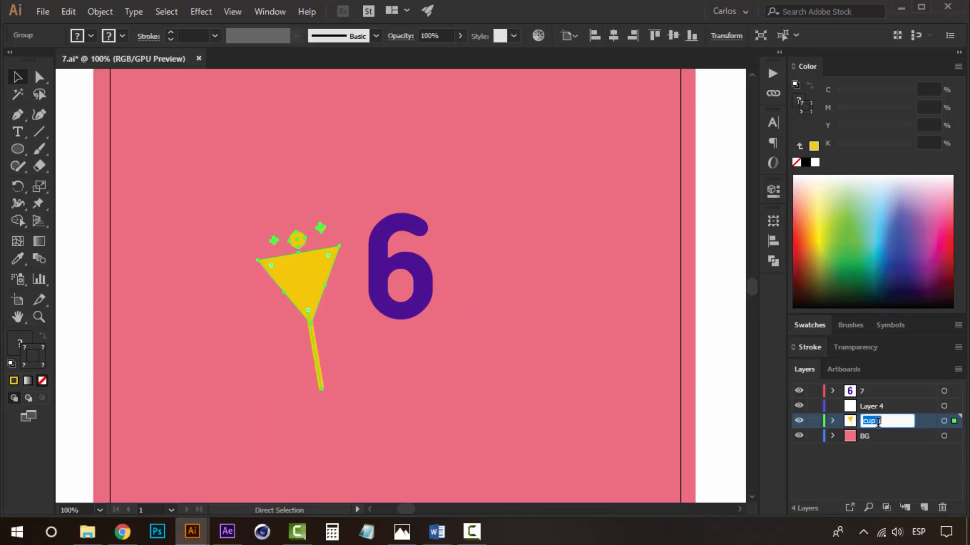
text(glass)
click(338, 285)
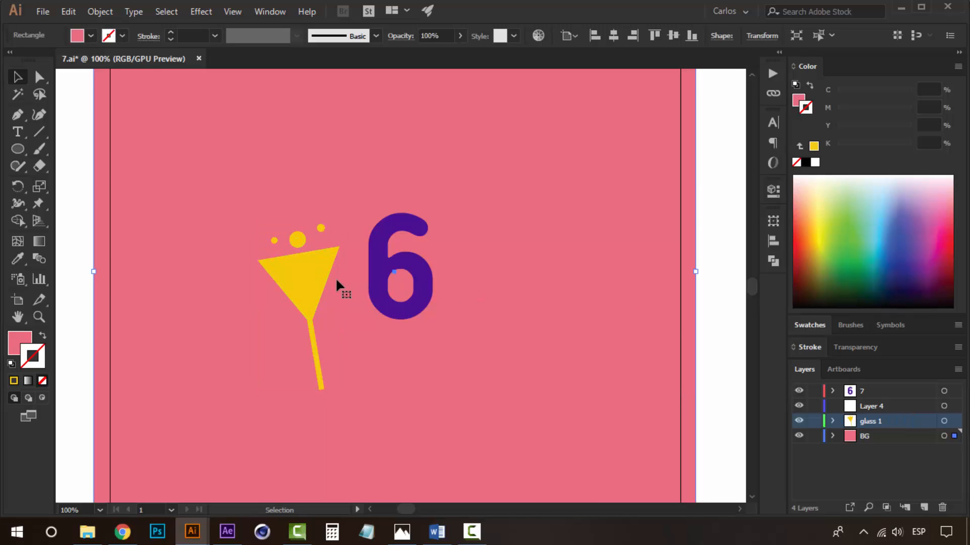
Duplicate the glass to the right of the 6 and rotate the copy to tilt right.
click(287, 260)
drag(287, 260, 474, 263)
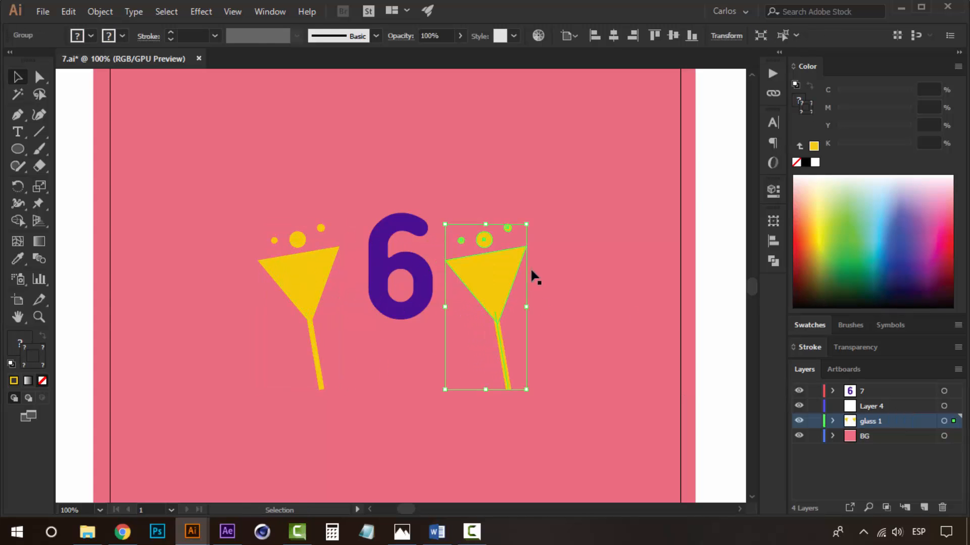
drag(532, 219, 570, 239)
Send the copied glass to Layer 4.
click(875, 407)
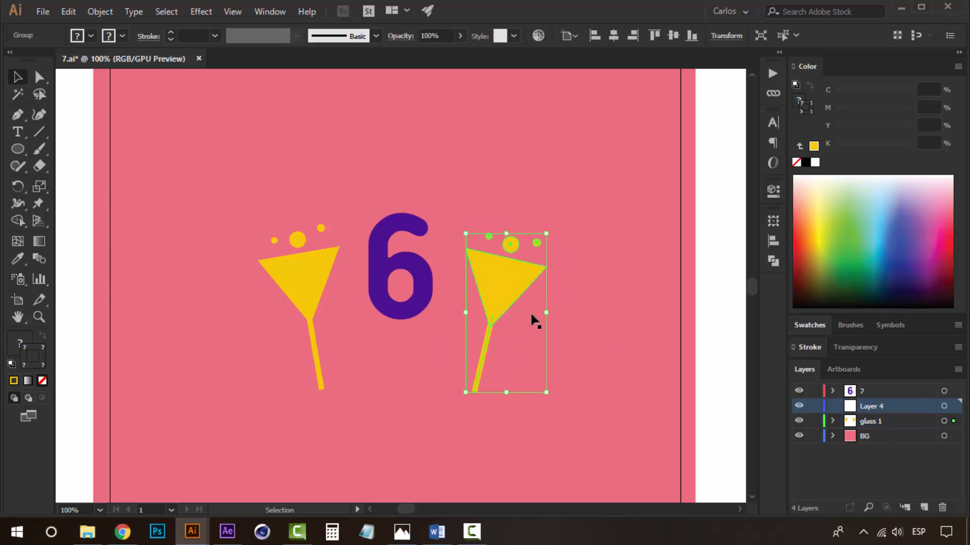
right_click(524, 322)
mouse_move(621, 440)
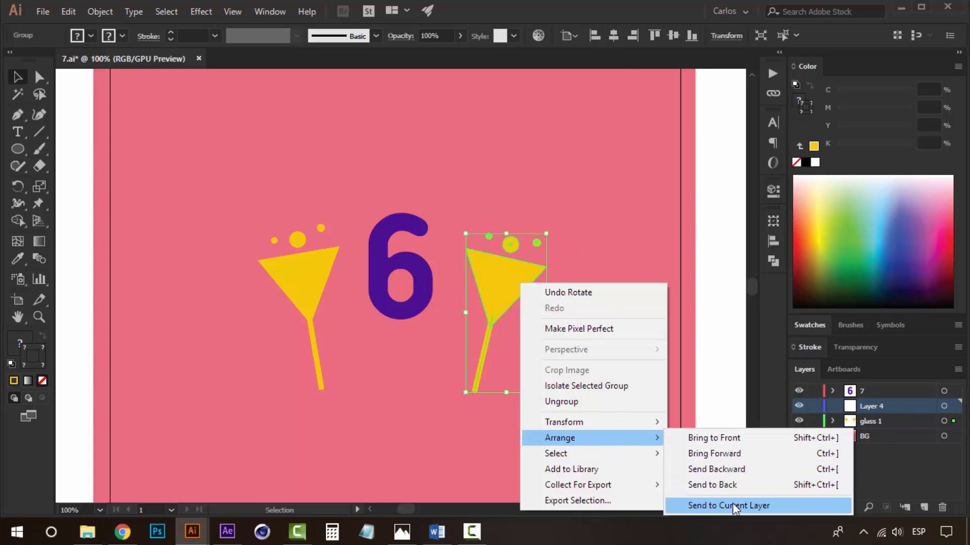
click(736, 510)
Rename Layer 4 as glass 2.
double_click(881, 407)
text(glass 2)
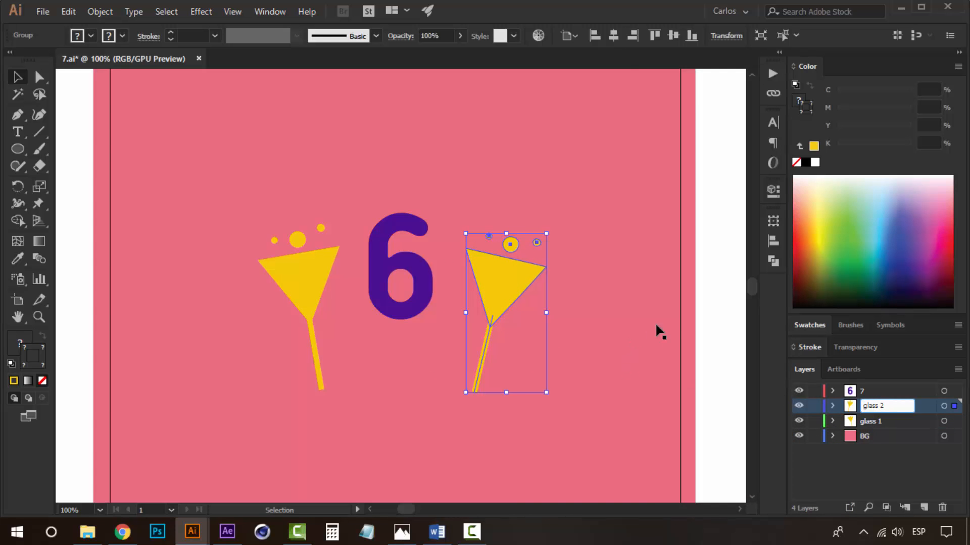
click(700, 321)
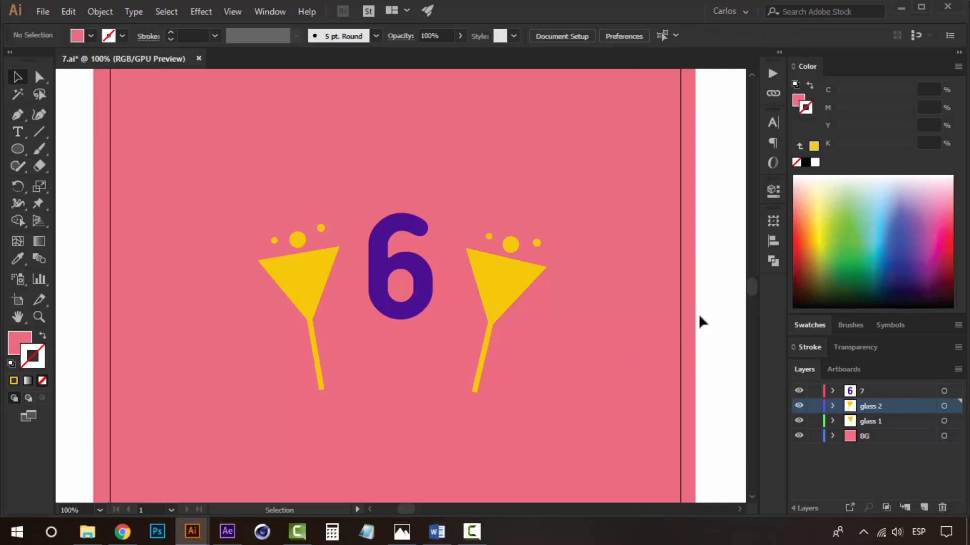
click(510, 297)
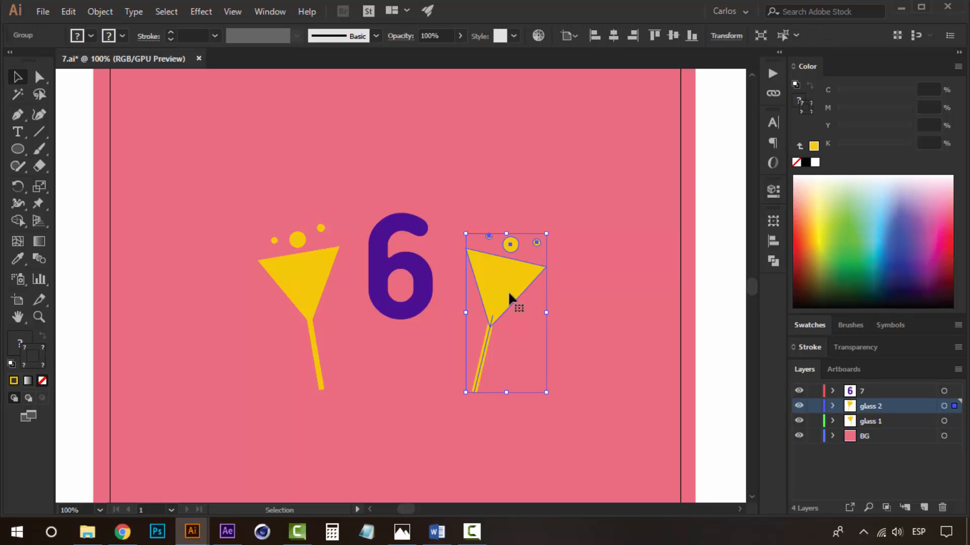
drag(554, 236, 531, 228)
key(ctrl+z)
click(314, 271)
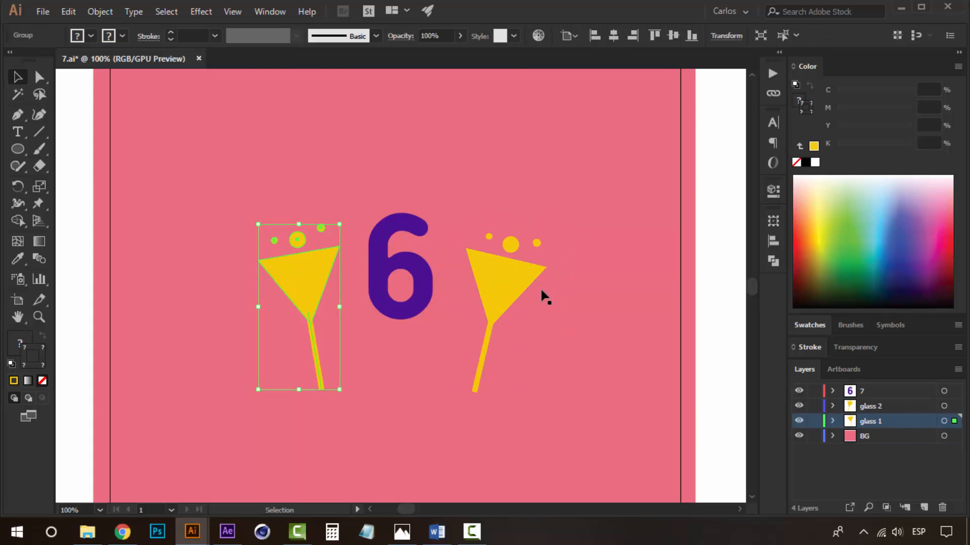
shift+click(489, 269)
click(550, 223)
click(502, 286)
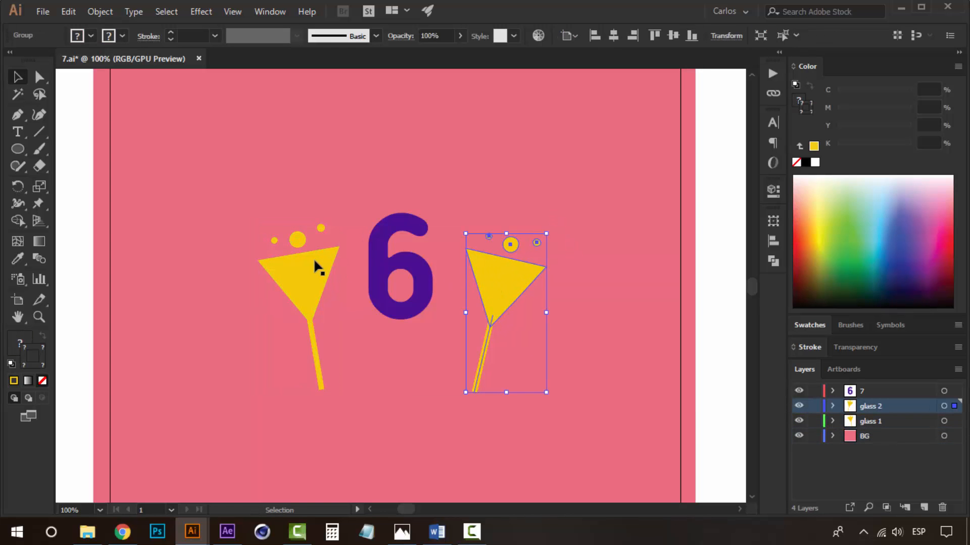
shift+click(318, 268)
click(550, 222)
click(500, 283)
shift+click(323, 275)
drag(251, 220, 246, 239)
key(ctrl+z)
click(710, 341)
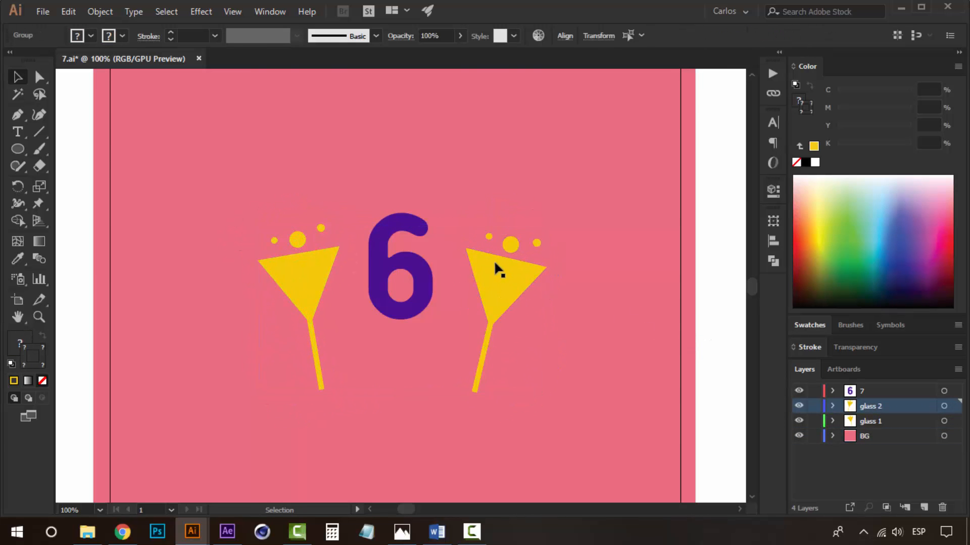
click(497, 270)
drag(551, 229, 421, 268)
click(274, 237)
drag(359, 231, 392, 278)
key(ctrl+z)
key(ctrl+z)
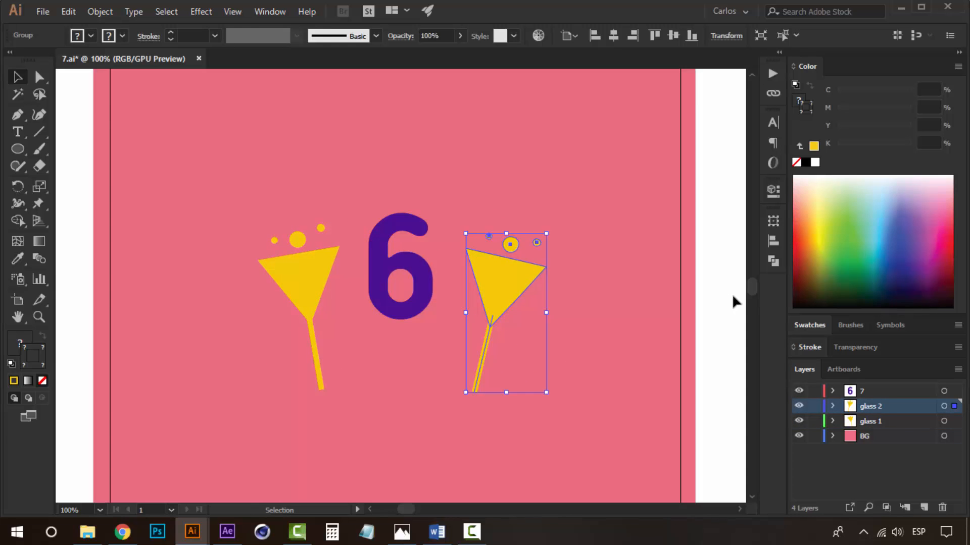
Move both glasses closer to the 6 on either side.
click(732, 293)
click(490, 271)
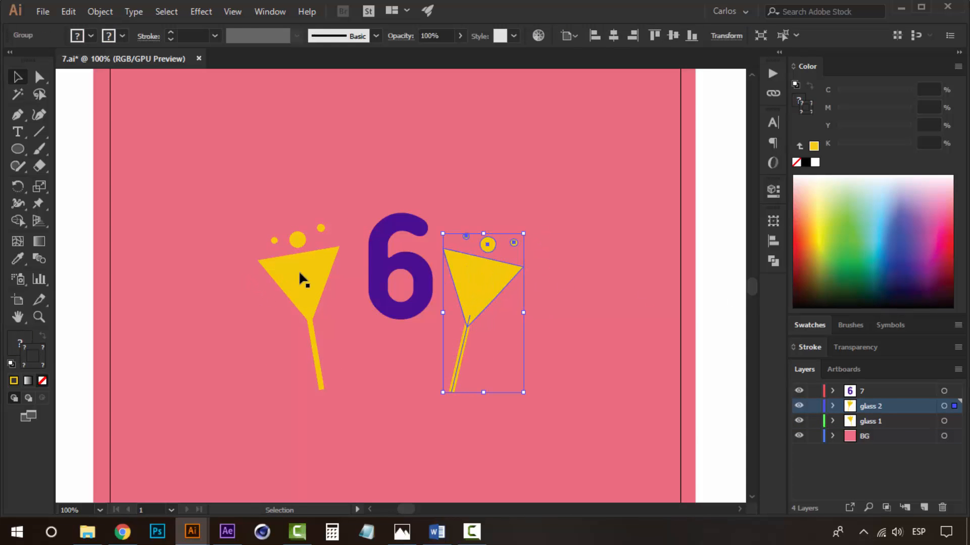
drag(299, 271, 321, 269)
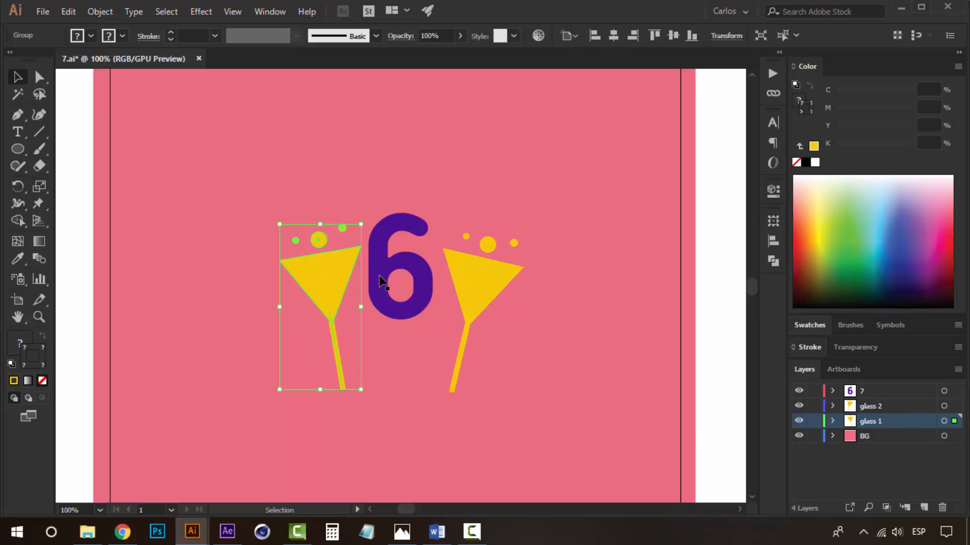
click(700, 295)
Zoom out to review the whole artboard and select the left glass.
key(z)
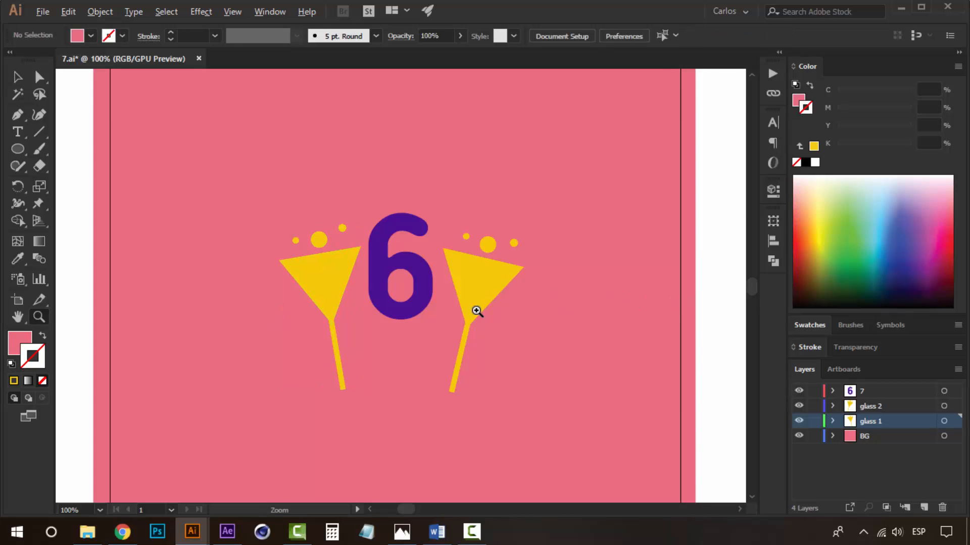
alt+click(477, 310)
alt+click(476, 310)
drag(331, 277, 388, 301)
key(v)
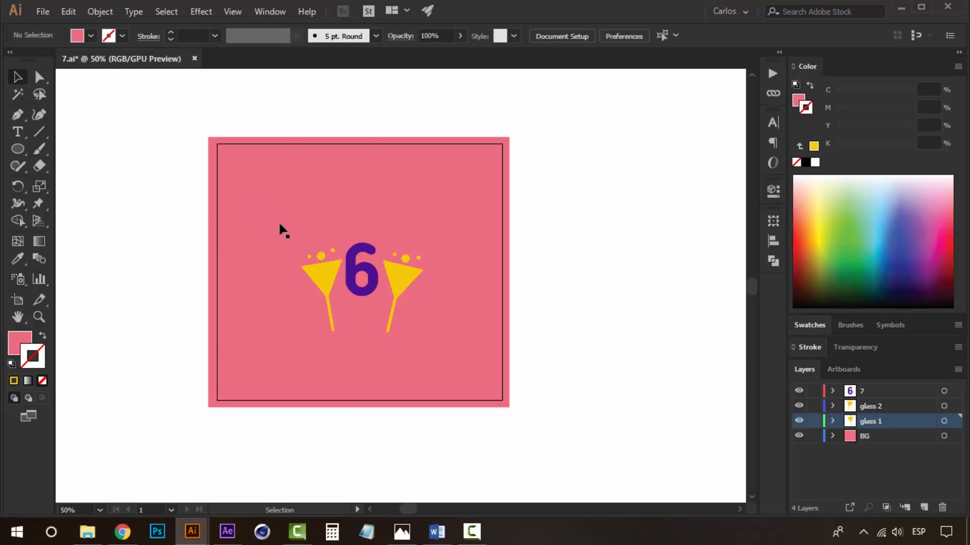
click(326, 285)
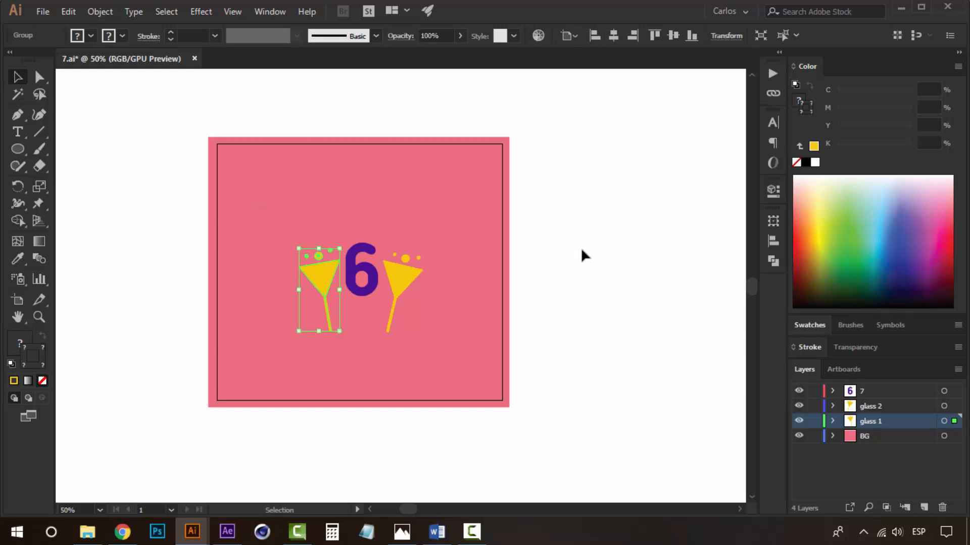